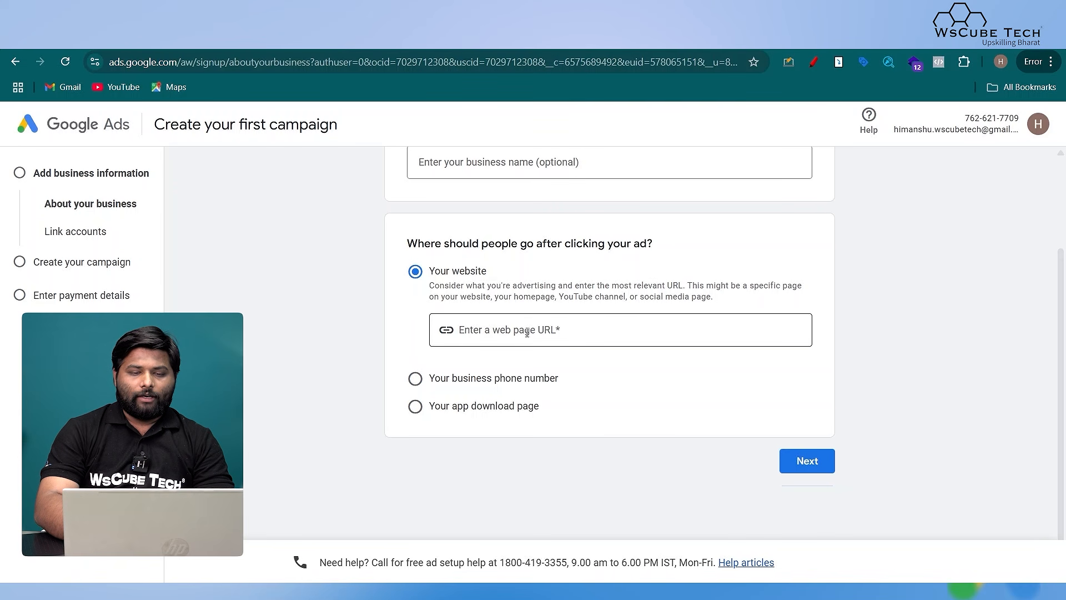
click(527, 332)
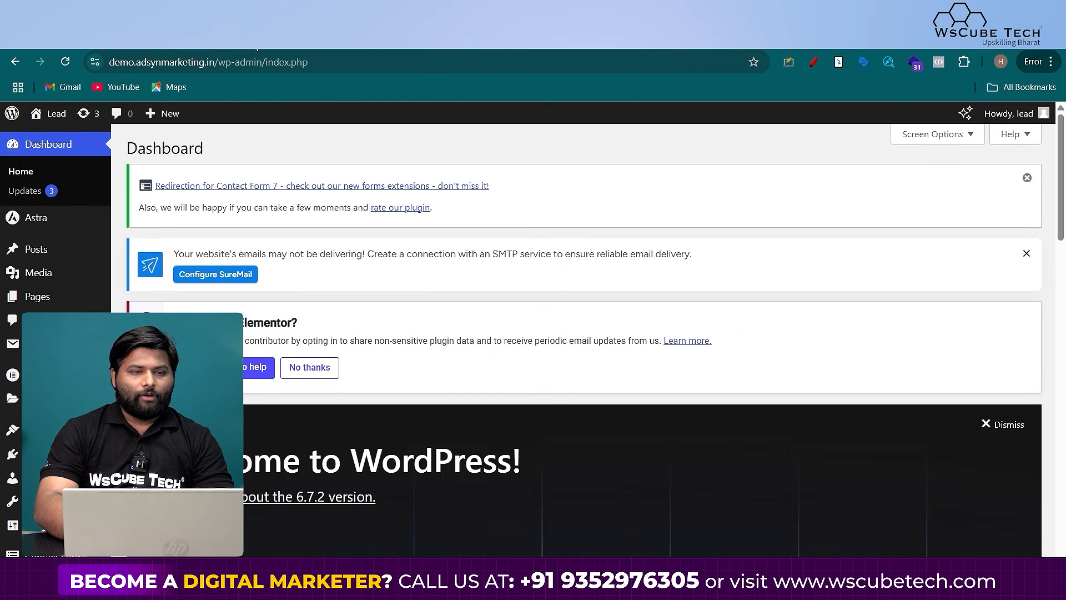
drag(219, 62, 93, 65)
key(ctrl+c)
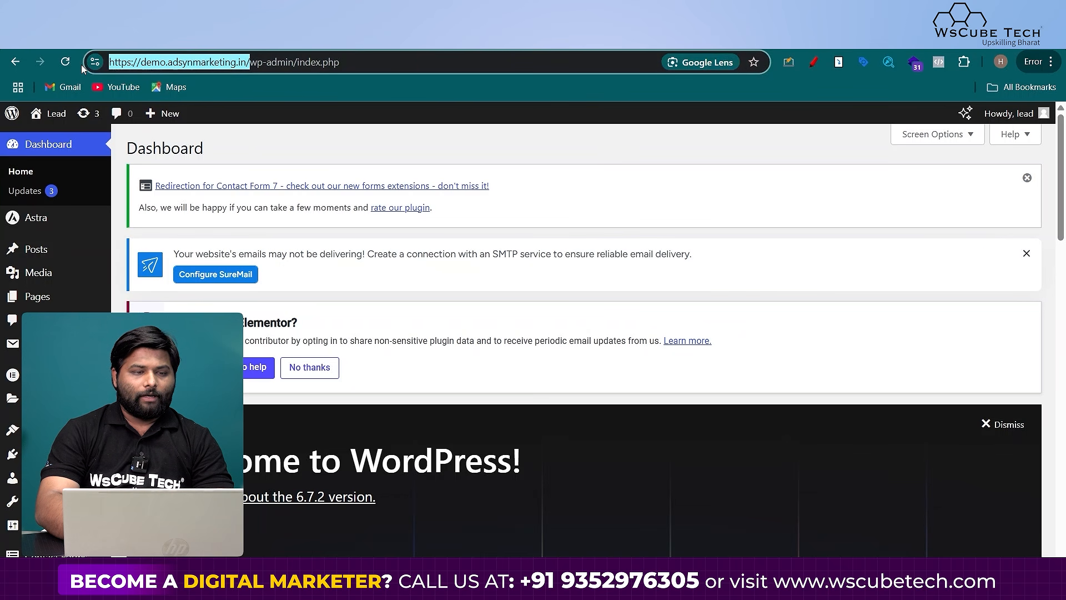
key(ctrl+v)
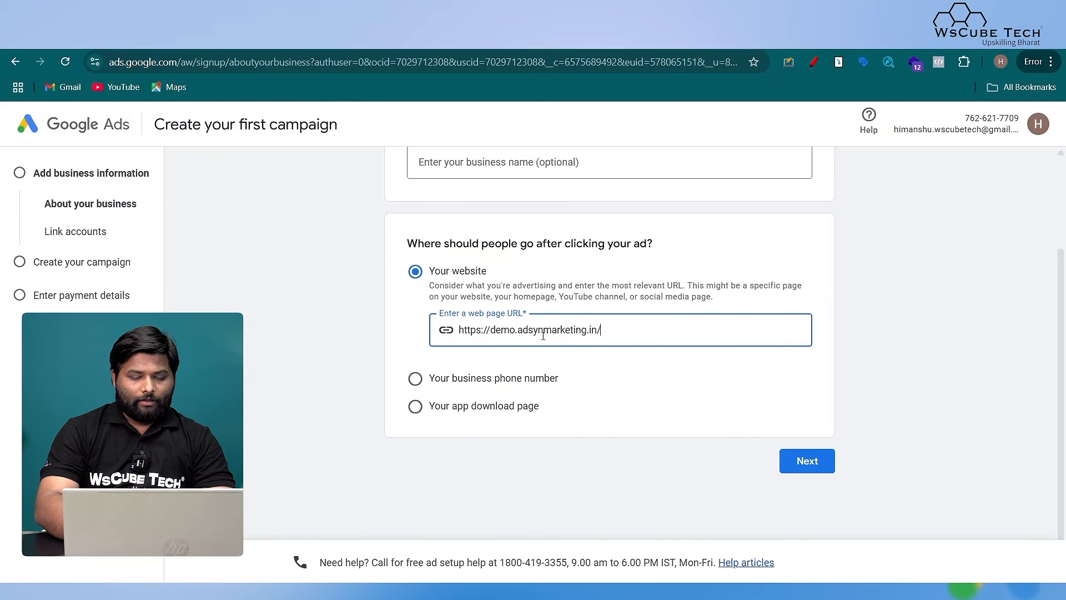
click(818, 461)
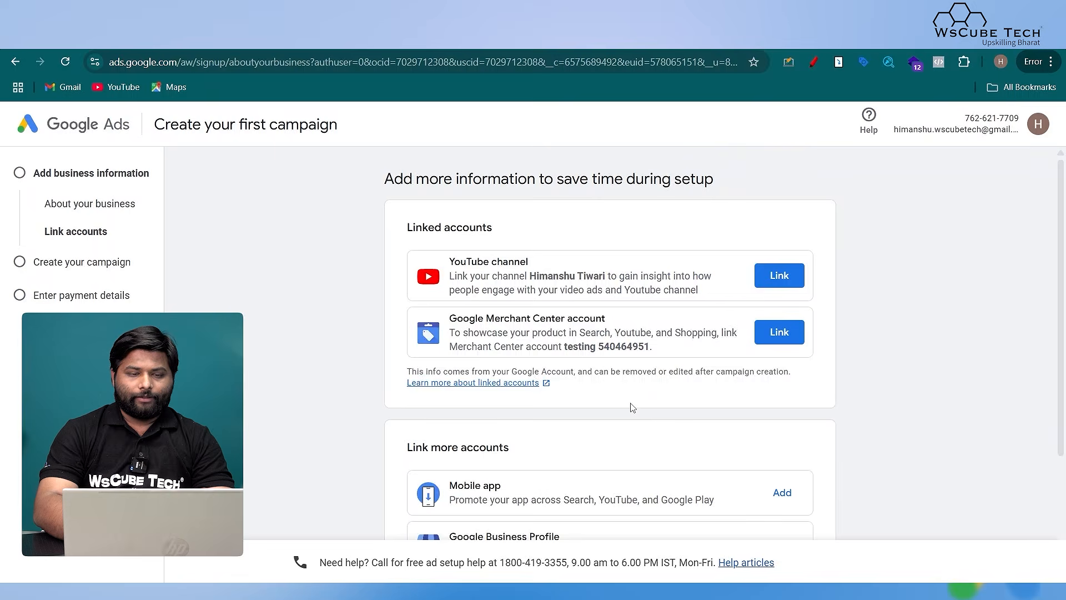
Step: Skip account linking, goal selection and campaign selection, and leave campaign creation
scroll(631, 409, down, 3)
click(406, 494)
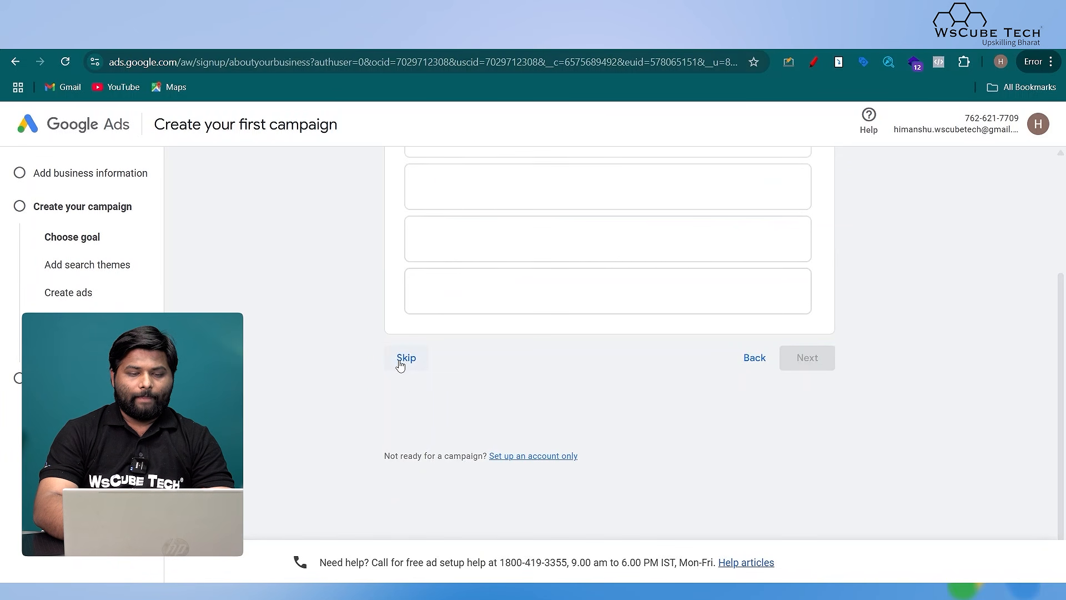
click(406, 425)
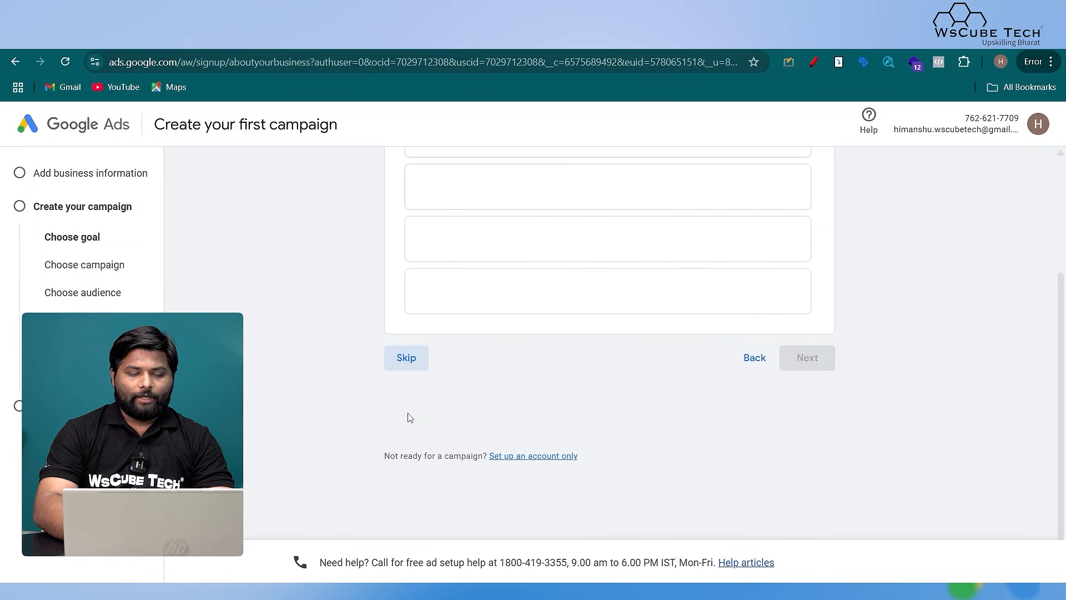
click(411, 359)
scroll(408, 417, down, 4)
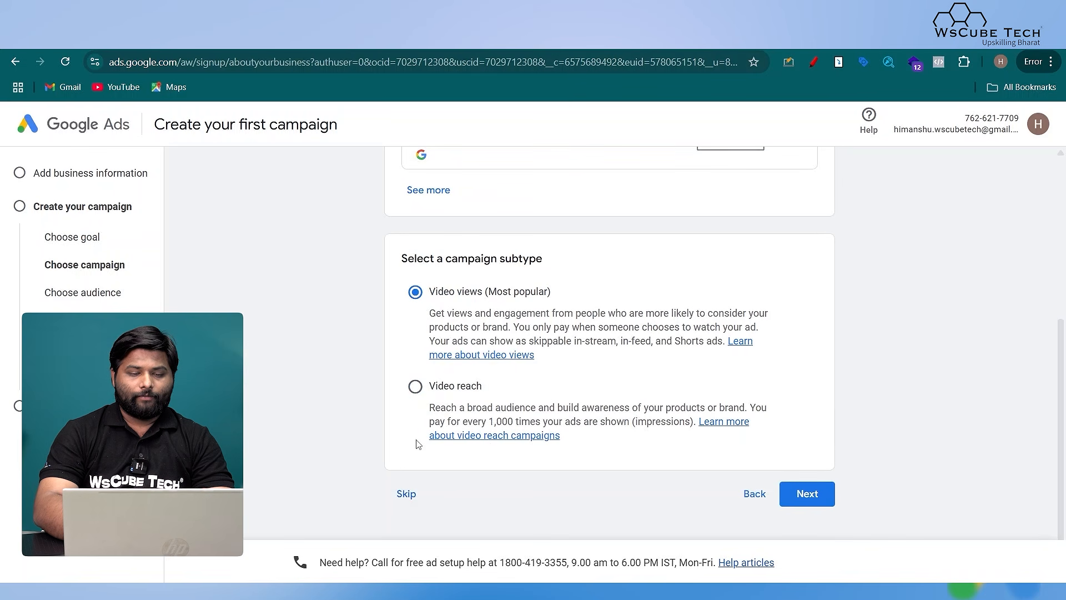
click(408, 493)
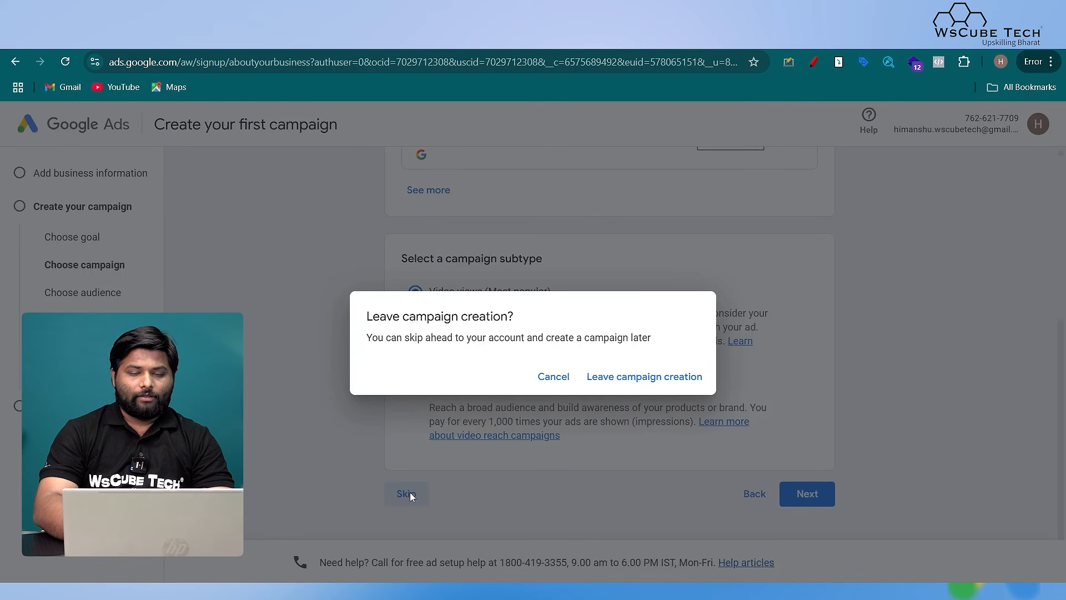
click(642, 384)
Step: Accept India as billing country with India Time and Indian Rupee, and keep bank transfer as the payment method
scroll(397, 221, down, 2)
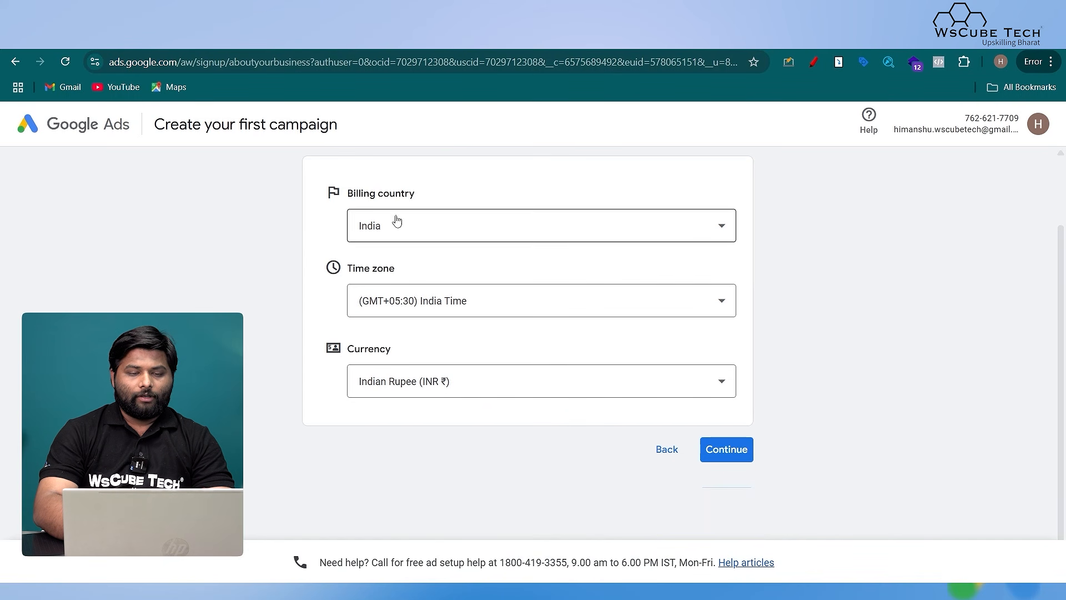
click(734, 453)
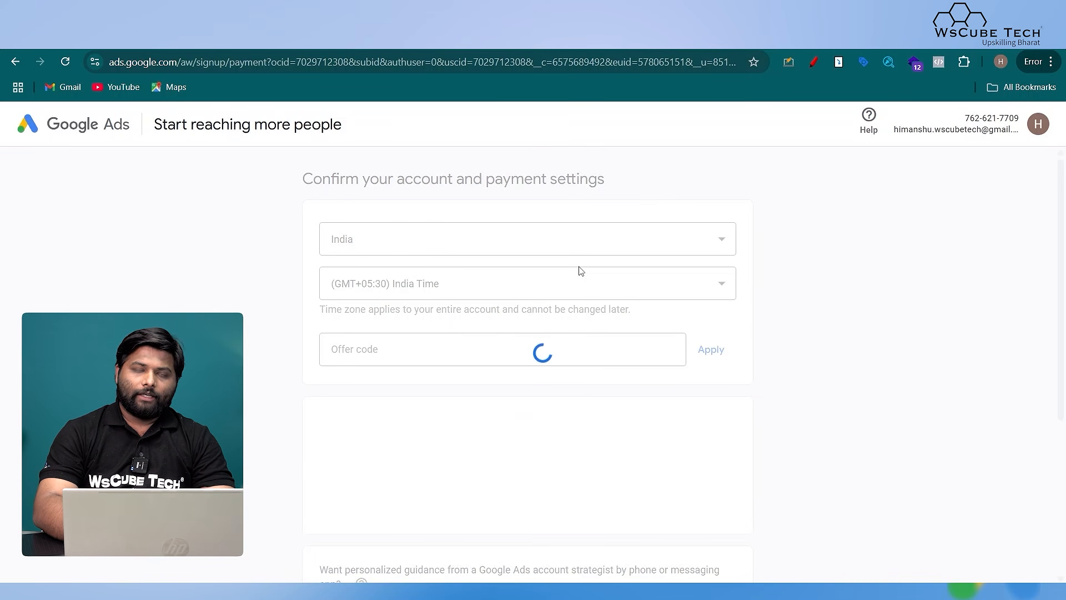
scroll(580, 271, down, 3)
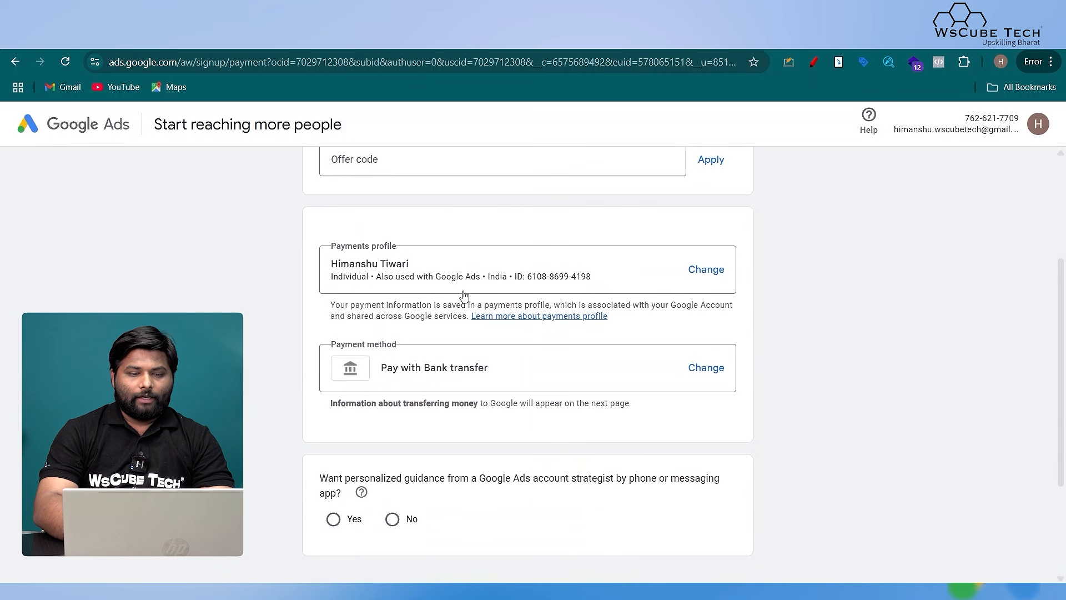
scroll(452, 284, down, 2)
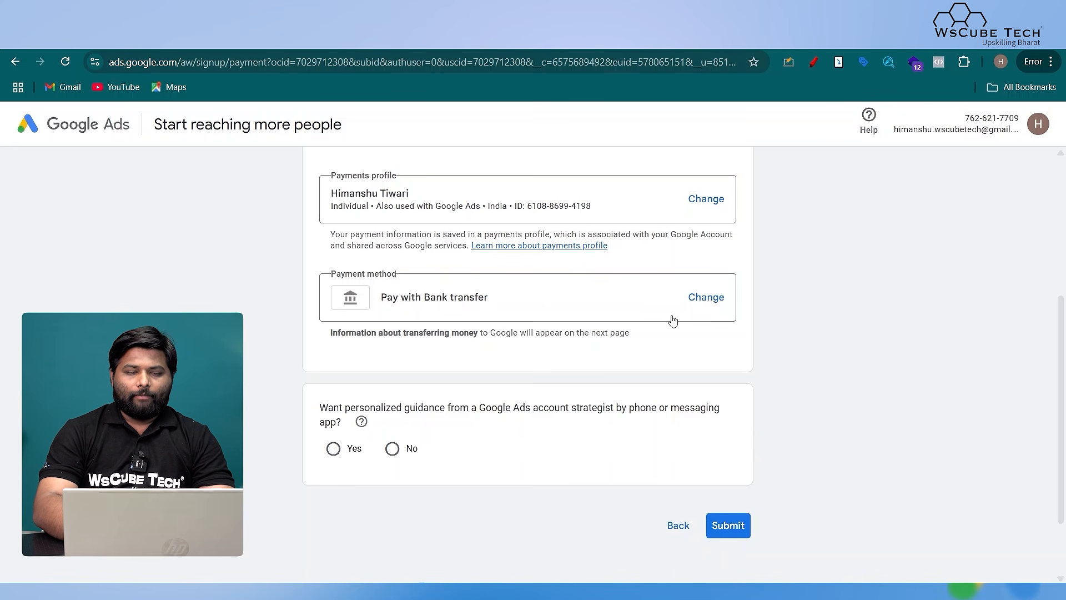
click(711, 307)
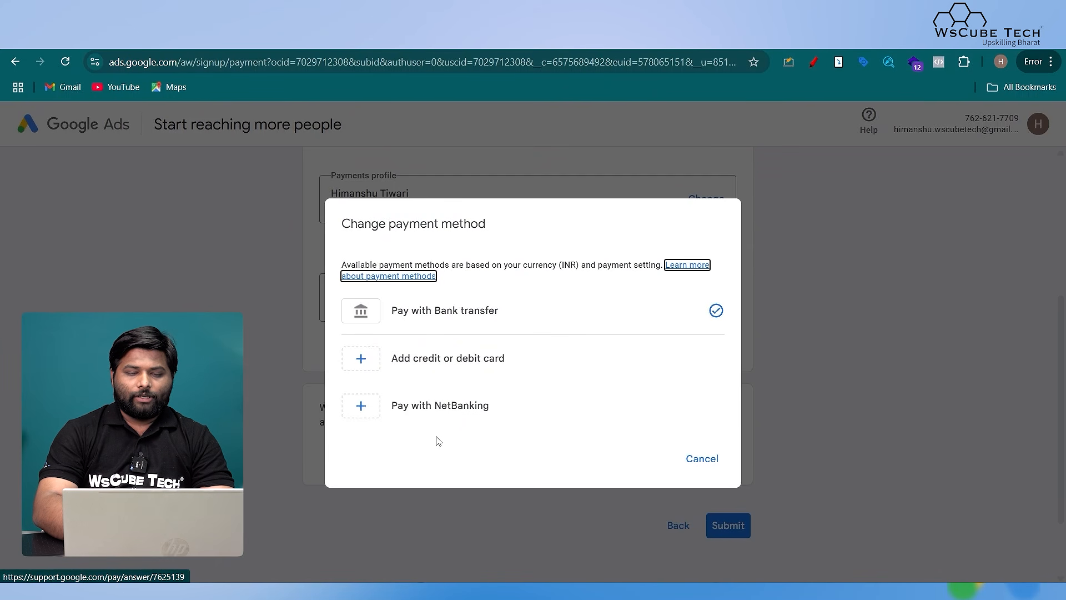
click(460, 314)
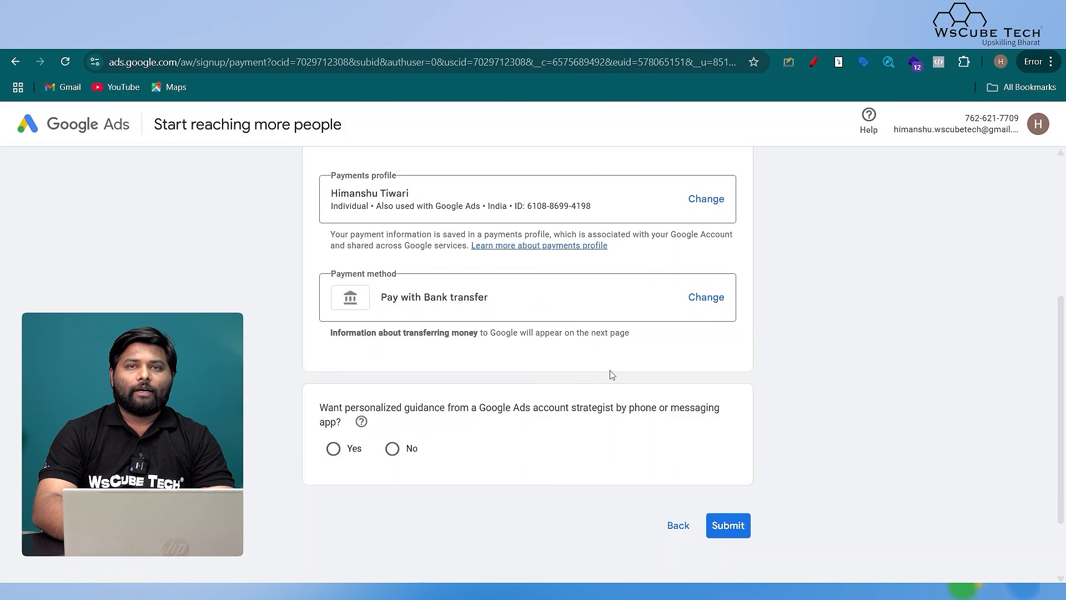
Step: Decline personalized guidance from an account strategist, submit the payment settings, and complete the bank transfer information dialog
click(393, 449)
click(731, 527)
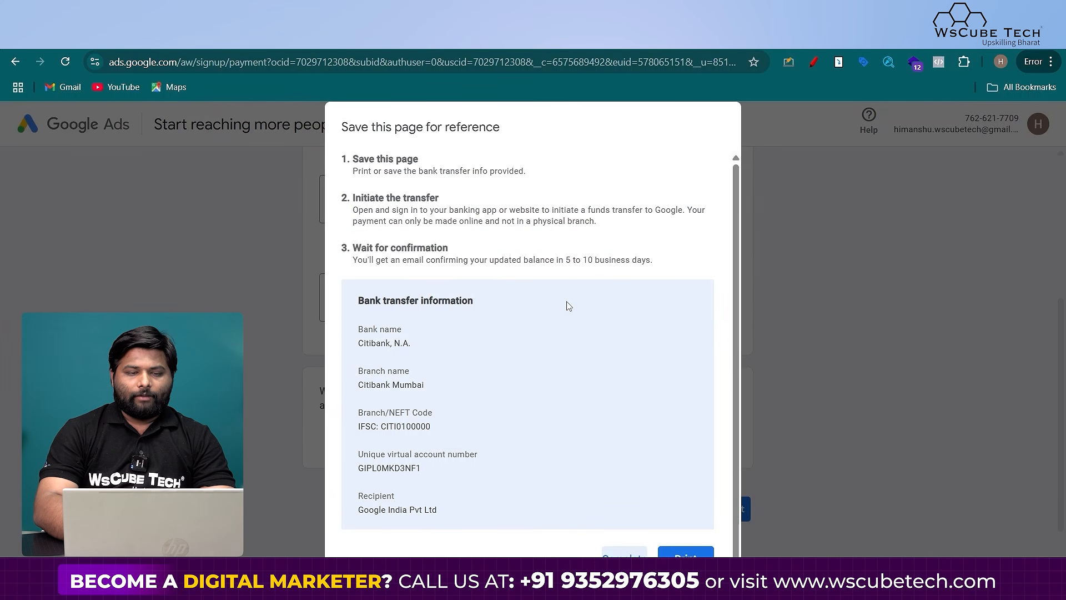
click(624, 553)
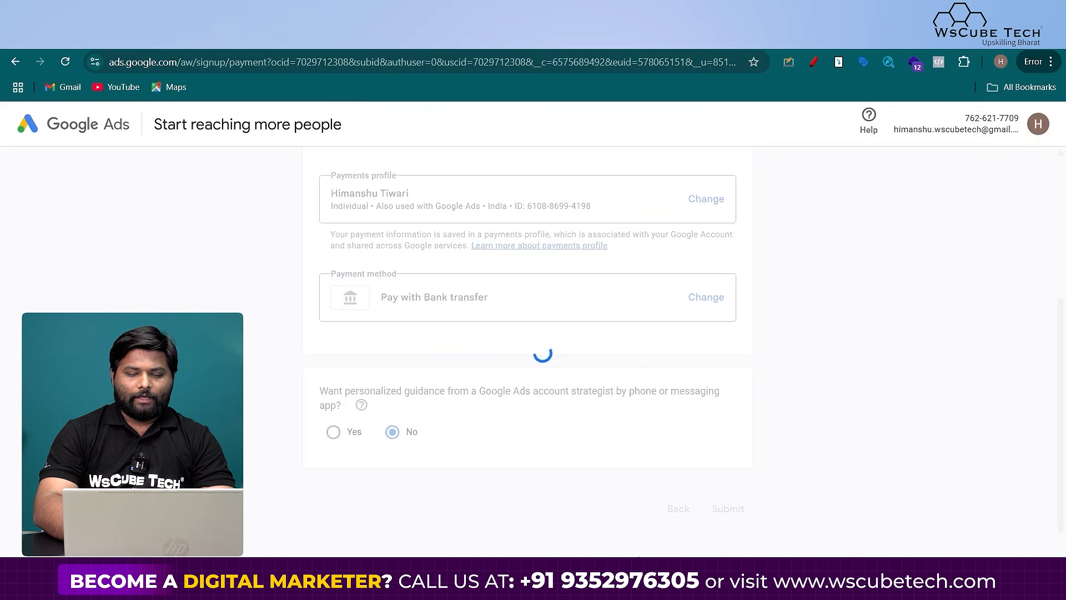
Step: Continue to advertiser verification, answer that the organization is no advertising agency and pays Google Ads directly, and save
scroll(640, 550, down, 1)
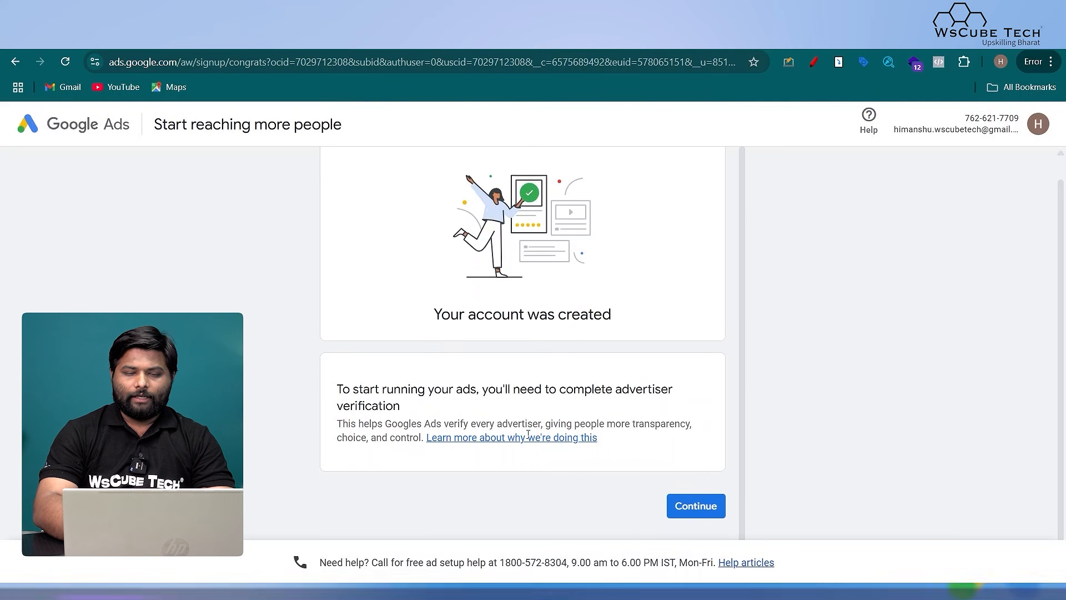
click(692, 507)
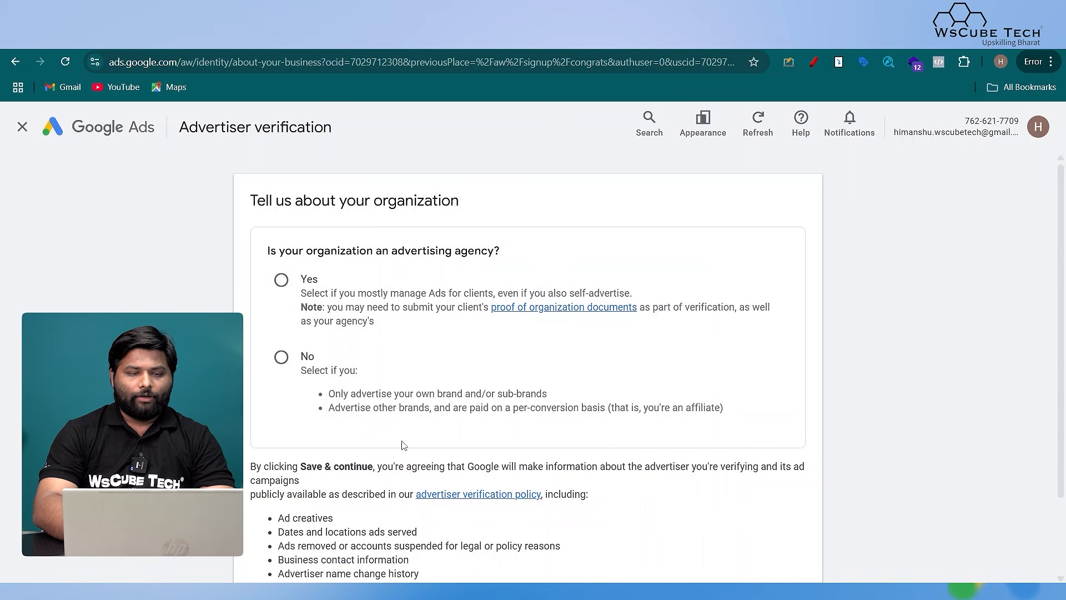
click(280, 358)
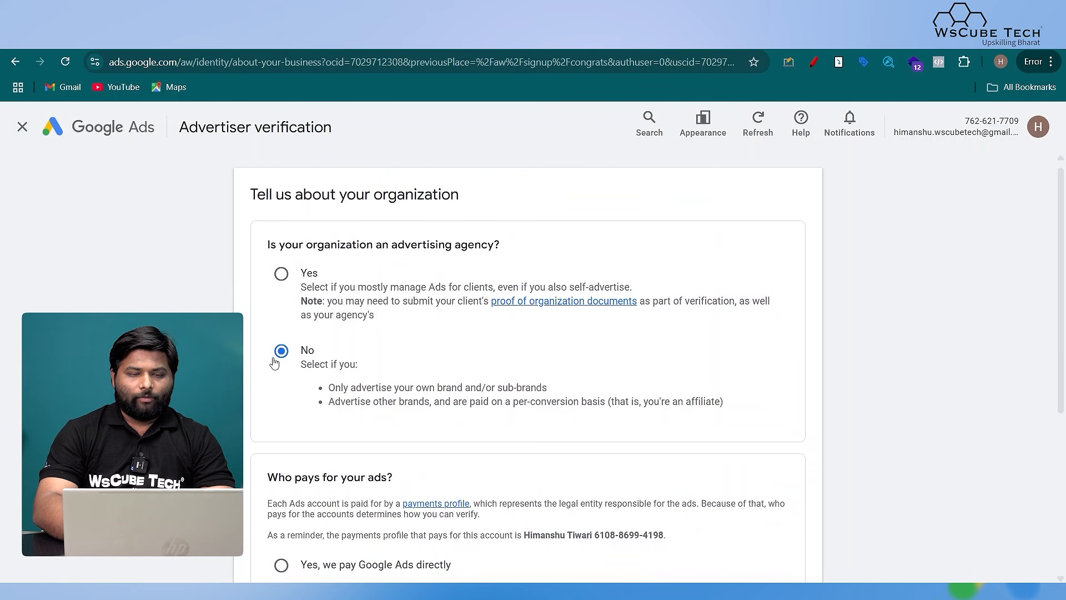
scroll(274, 363, down, 2)
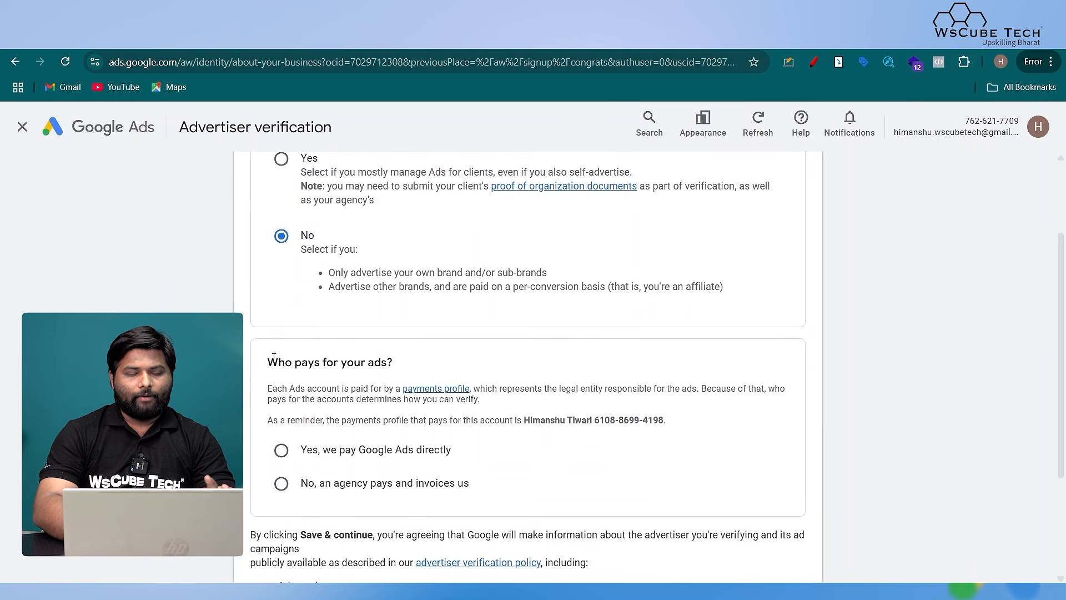
scroll(273, 357, down, 3)
click(281, 286)
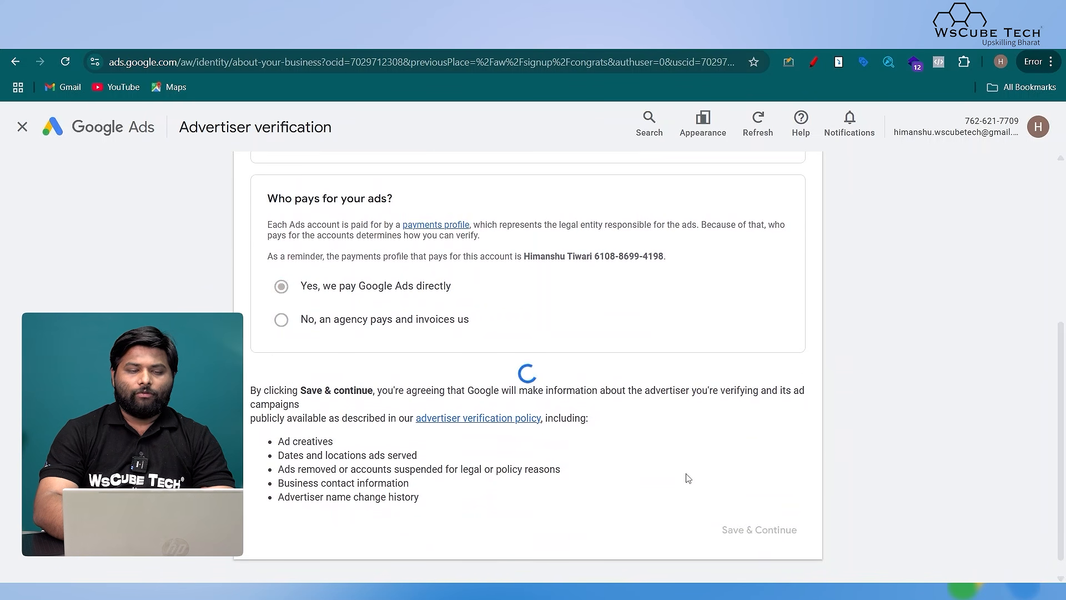
click(746, 521)
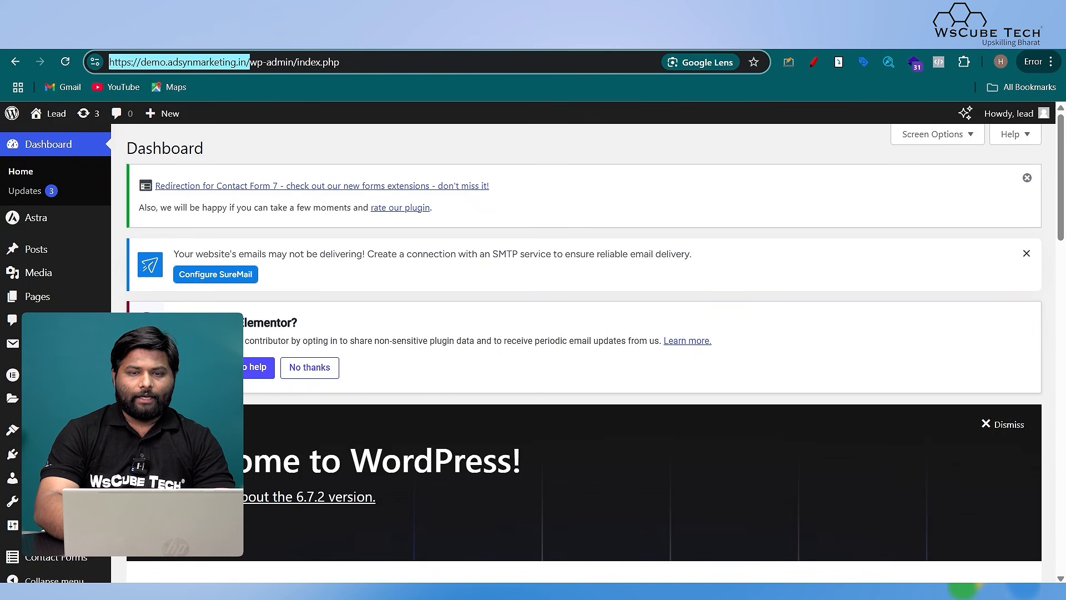
click(585, 38)
click(583, 54)
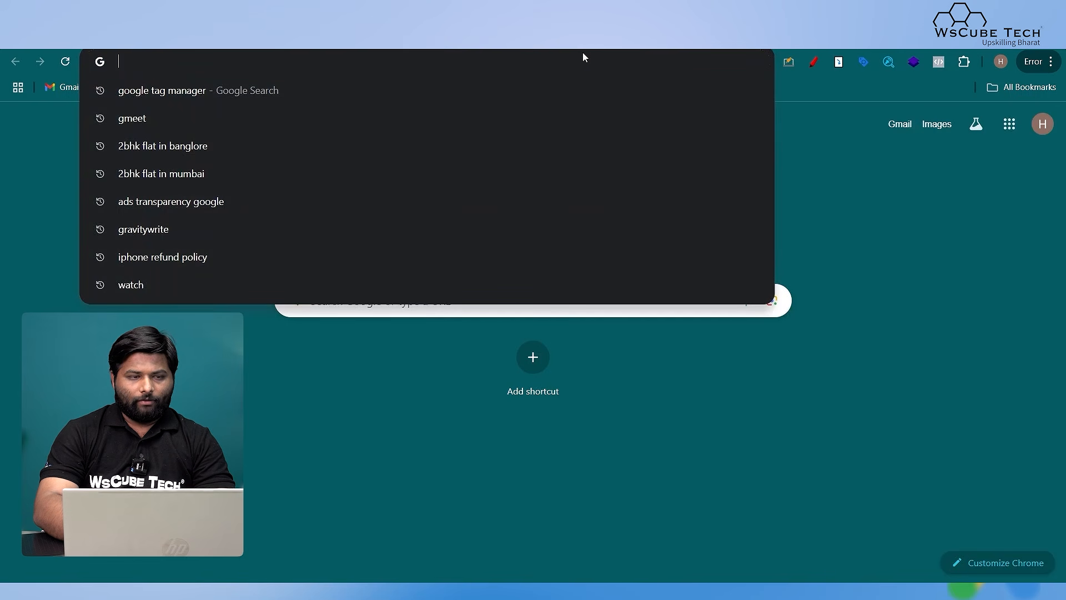
text(https://demo.adsynmarketing.in/)
key(Return)
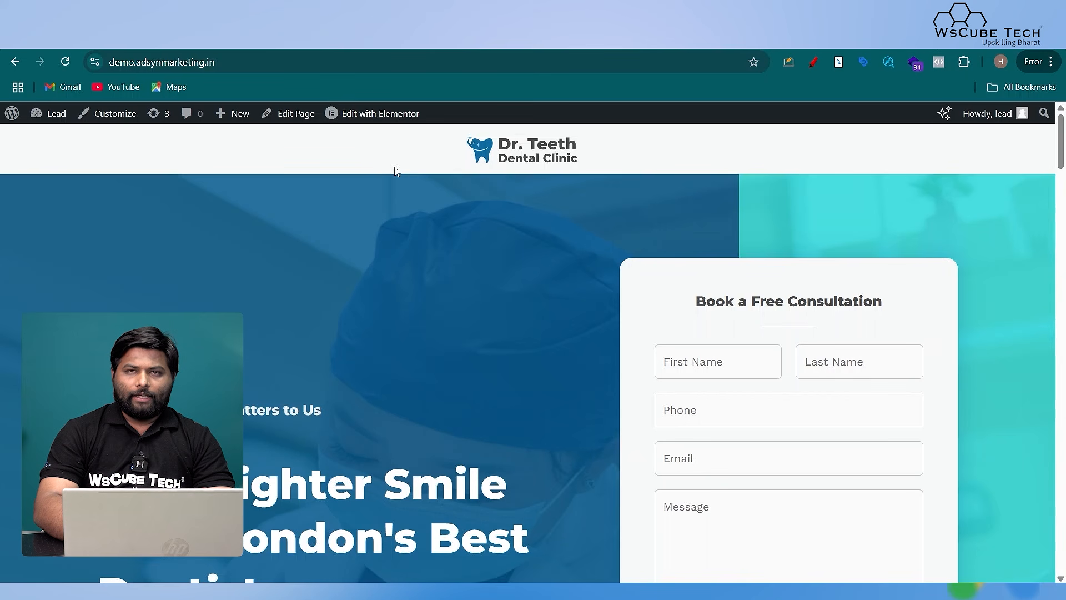
scroll(480, 400, down, 3)
scroll(482, 401, down, 7)
scroll(482, 401, up, 8)
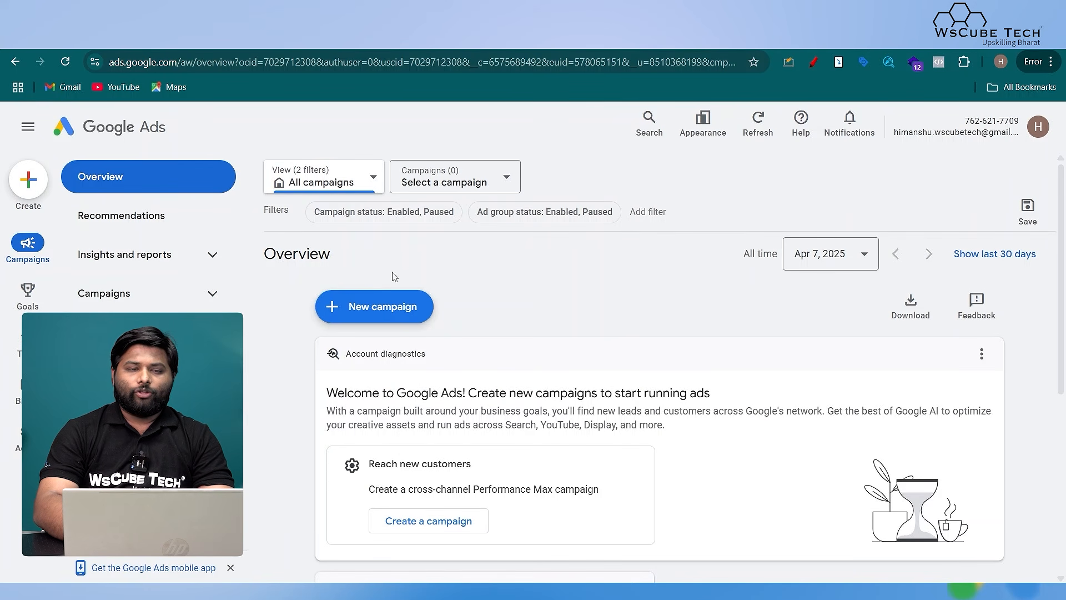
Step: Open the conversions section of the goals in the new Google Ads account
mouse_move(25, 309)
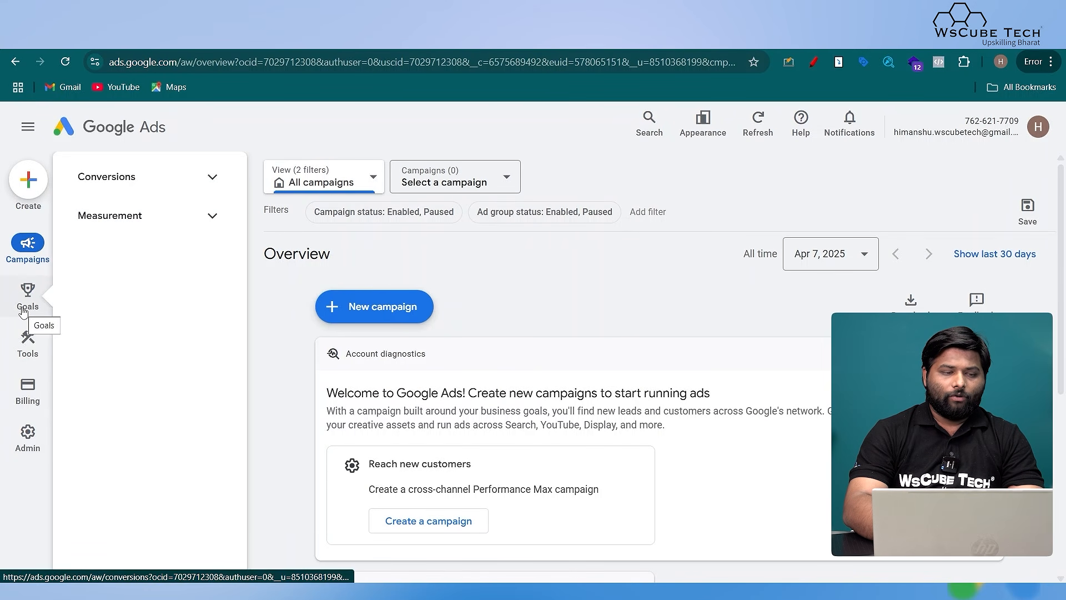
click(157, 176)
click(130, 228)
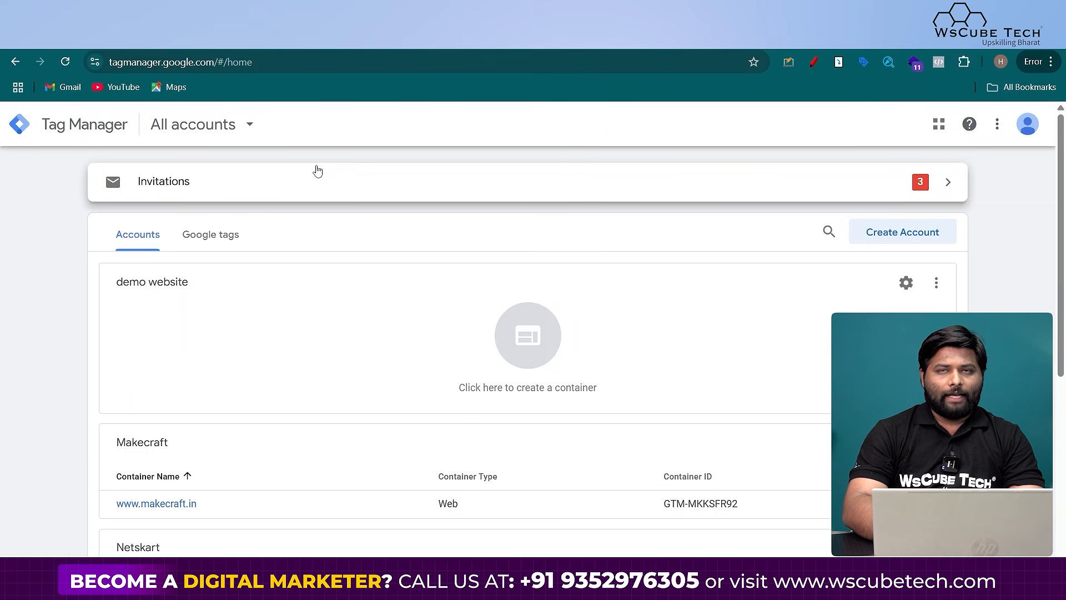
Step: Start a new Google Tag Manager account named "demo website" with India as its country
click(899, 232)
click(239, 321)
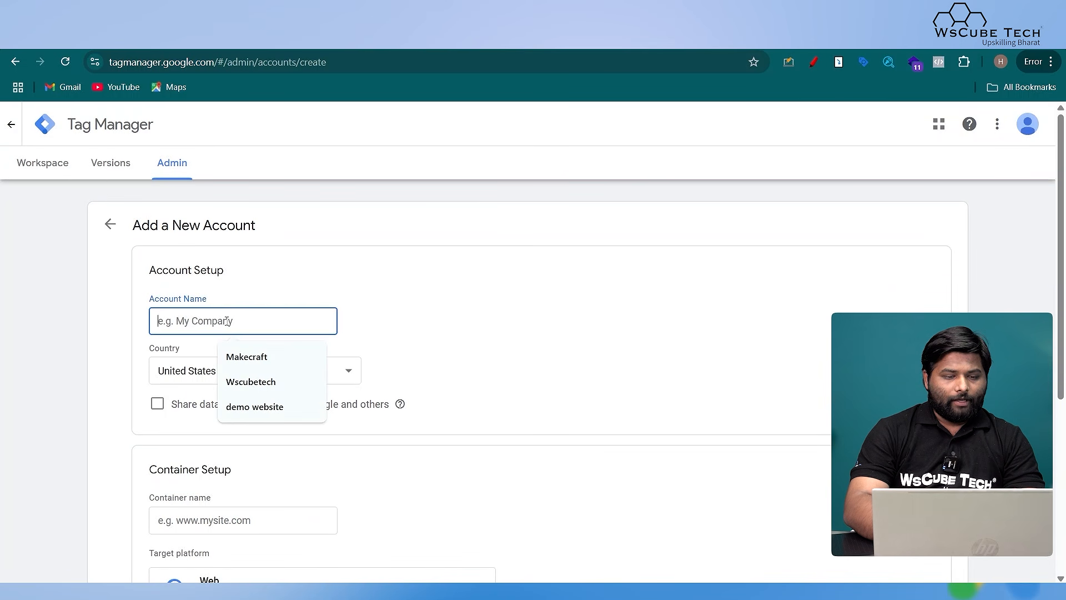
click(245, 408)
scroll(225, 333, down, 2)
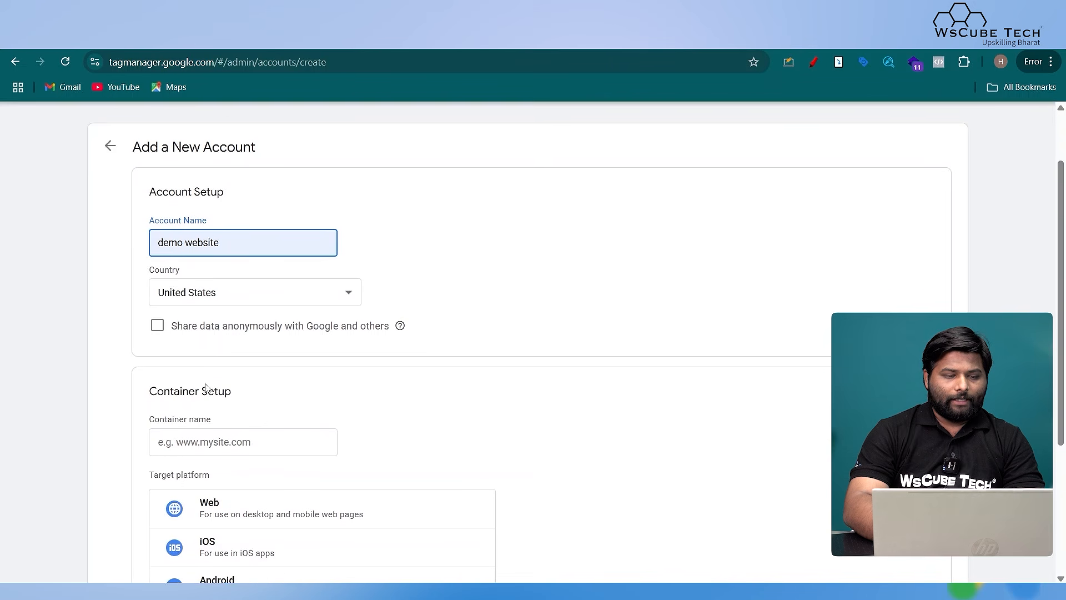
click(227, 271)
text(india)
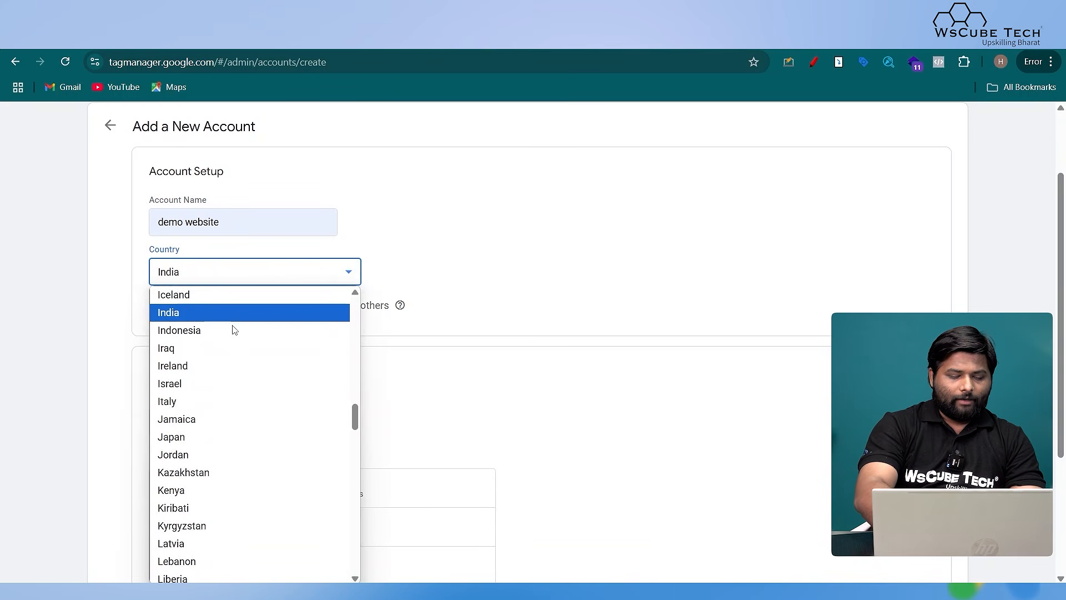
click(224, 316)
Step: Name the container demo.adsynmarketing.in, choose Web as its target platform and create the account
scroll(217, 289, down, 3)
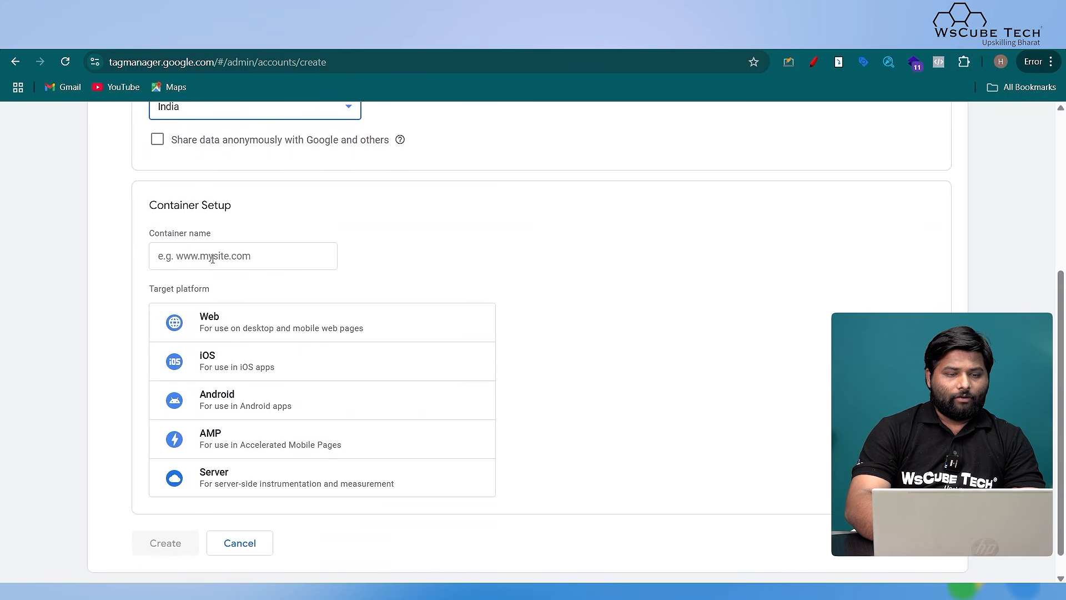
click(213, 259)
text(https://demo.adsynmarketing.in/)
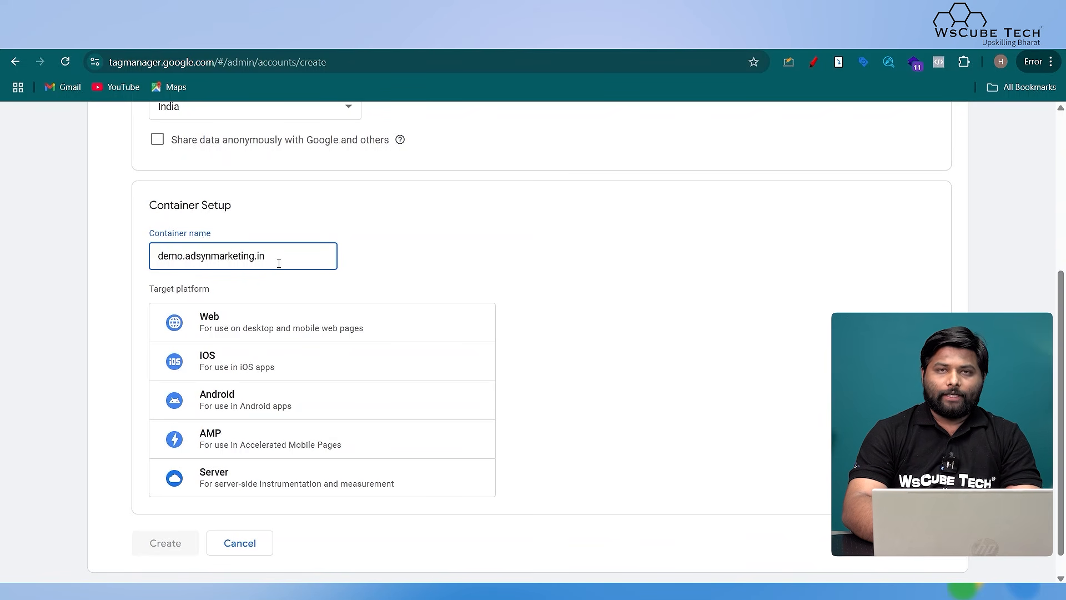
click(279, 338)
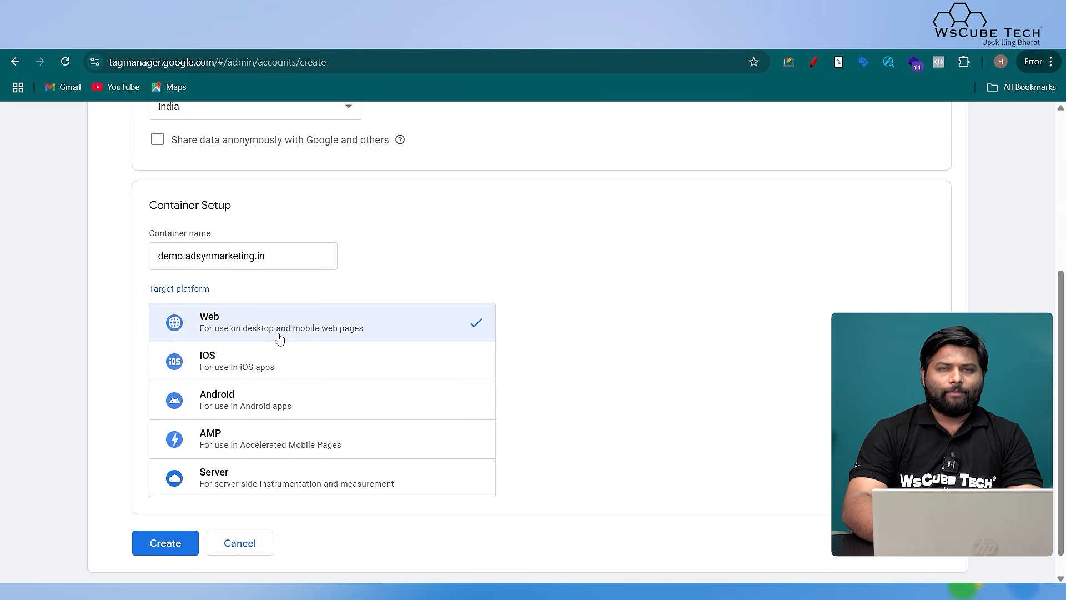
scroll(279, 338, down, 1)
click(169, 519)
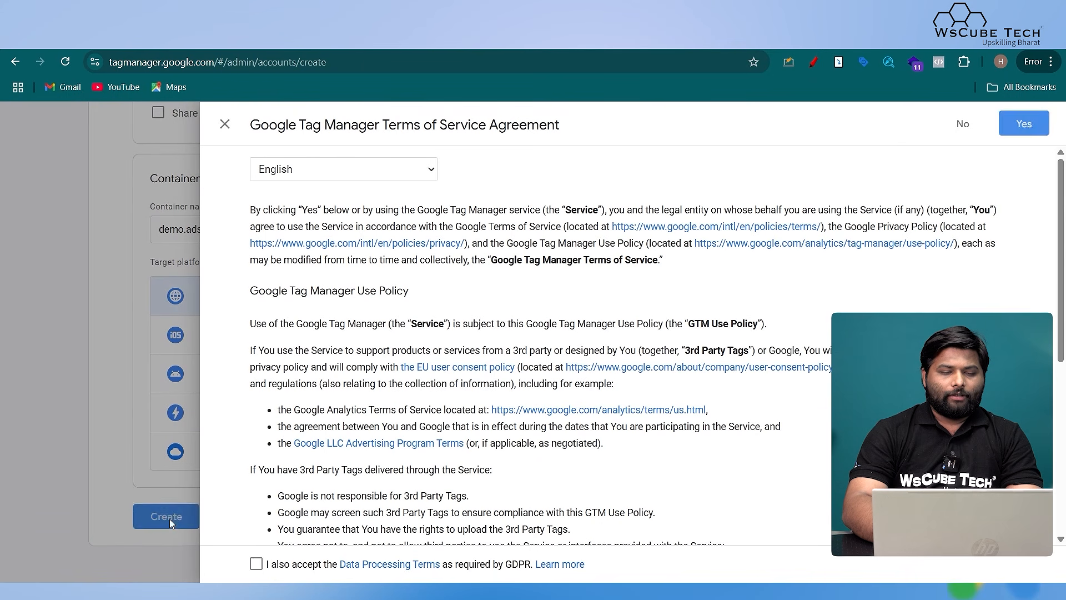
Step: Accept the Google Tag Manager Terms of Service together with the GDPR Data Processing Terms
scroll(234, 533, down, 5)
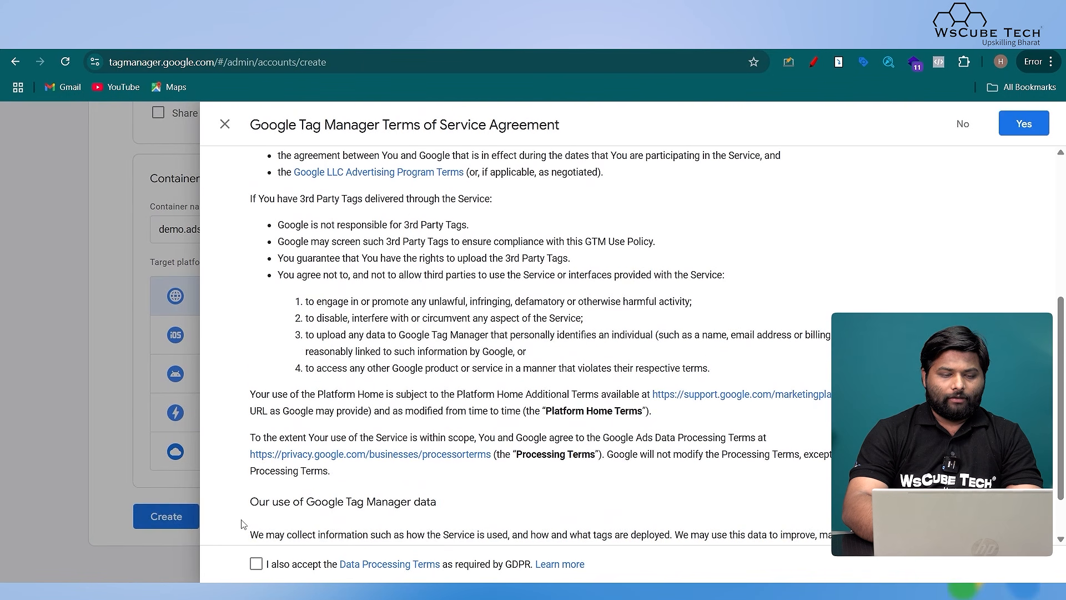
click(255, 565)
click(1017, 121)
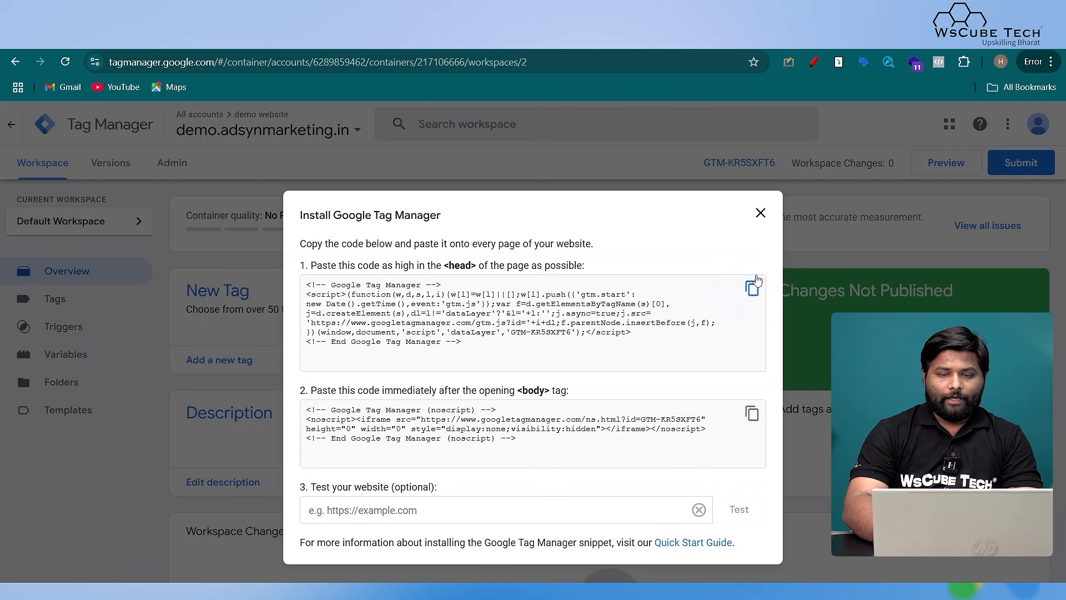
Step: Copy the Tag Manager head snippet and open the Astra theme's header.php in the WordPress theme file editor
click(752, 288)
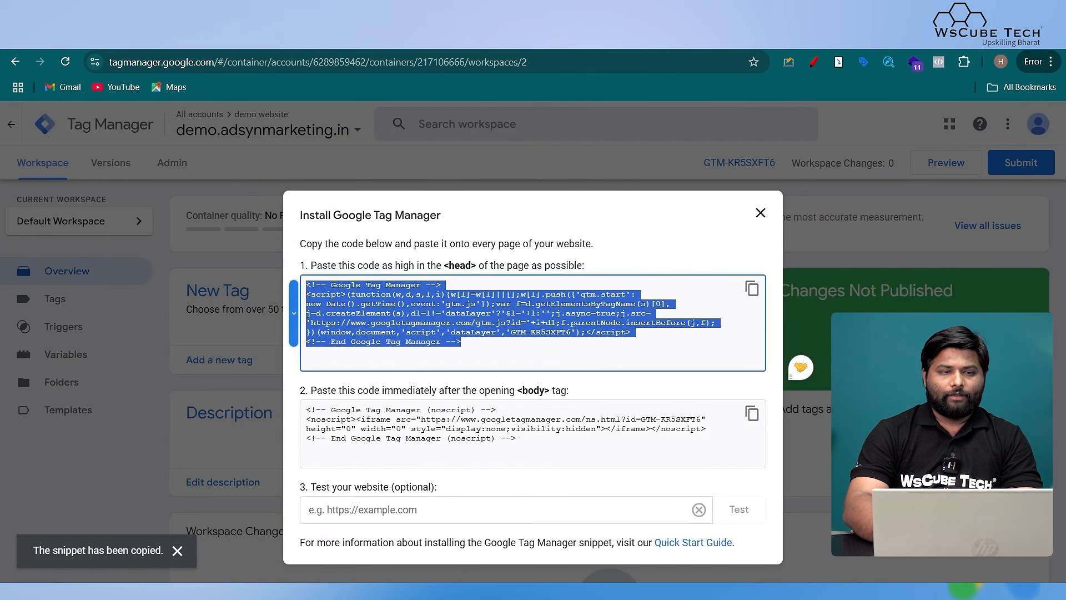
click(183, 38)
mouse_move(58, 433)
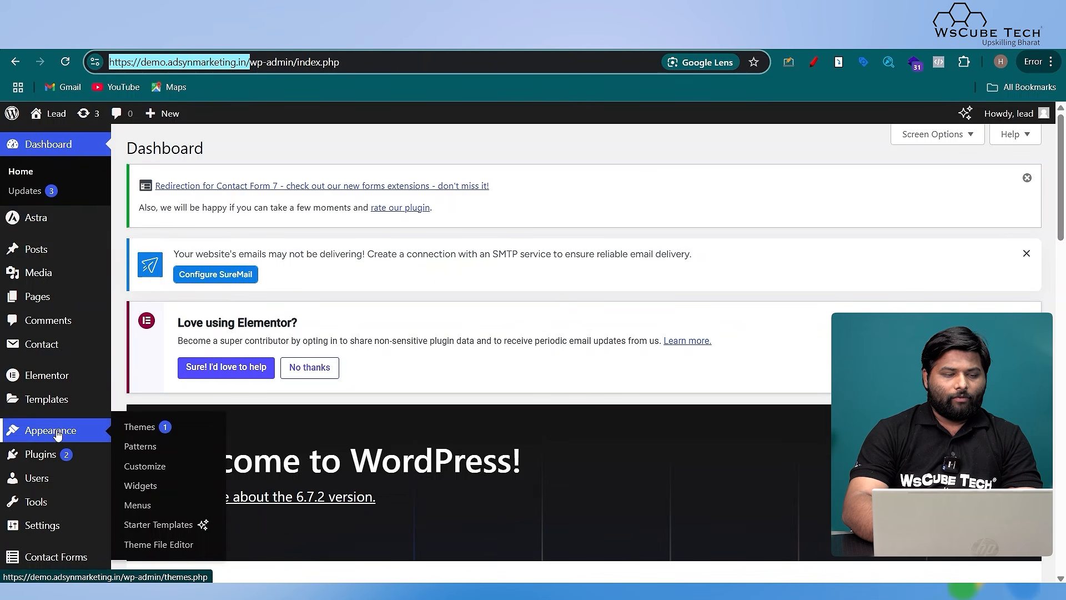
click(137, 546)
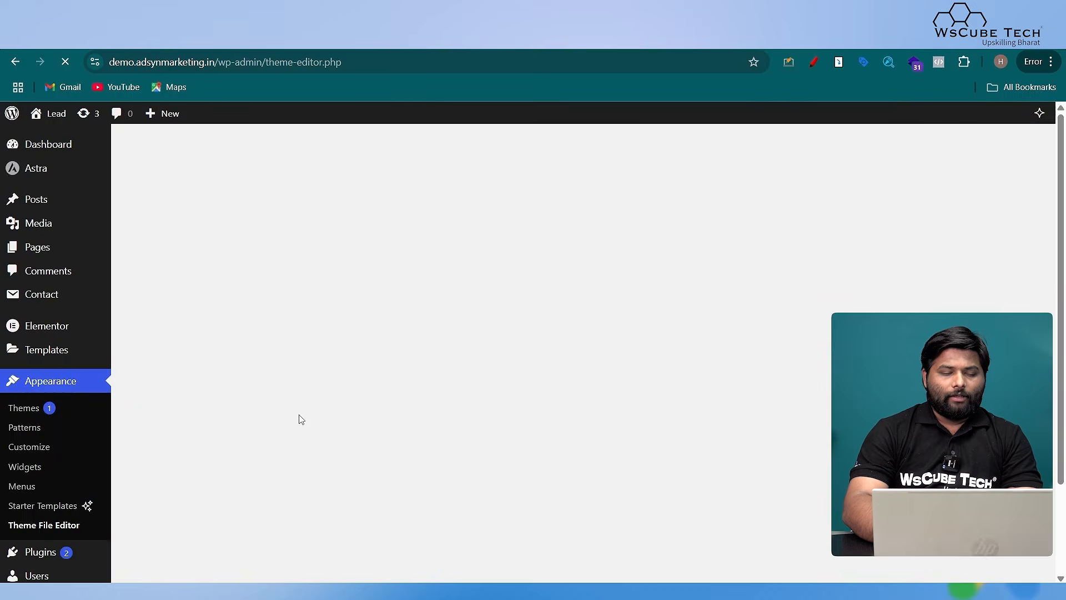
scroll(703, 434, down, 3)
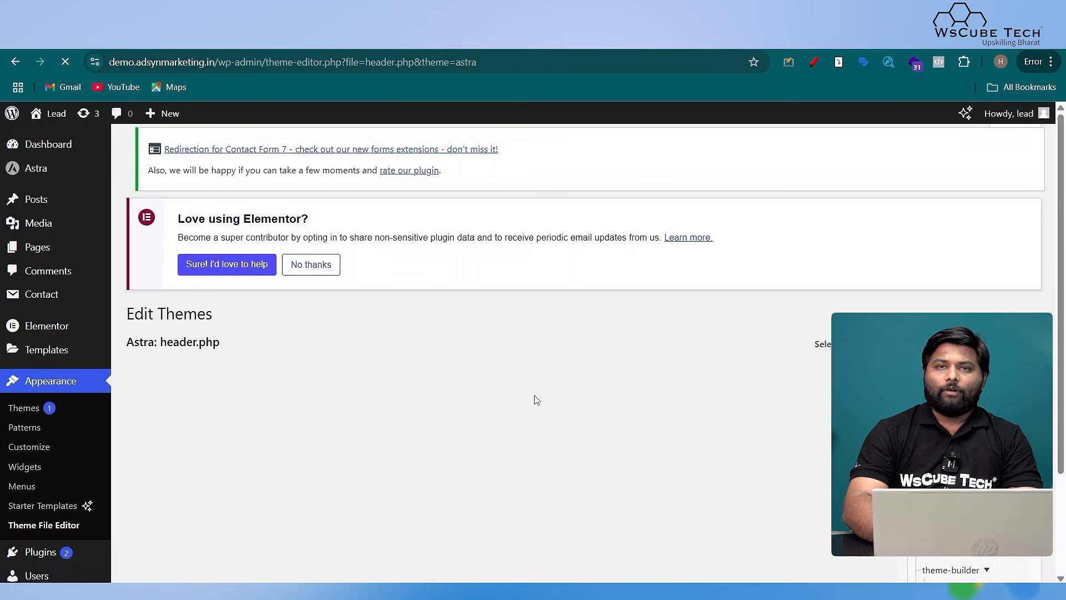
scroll(536, 399, down, 2)
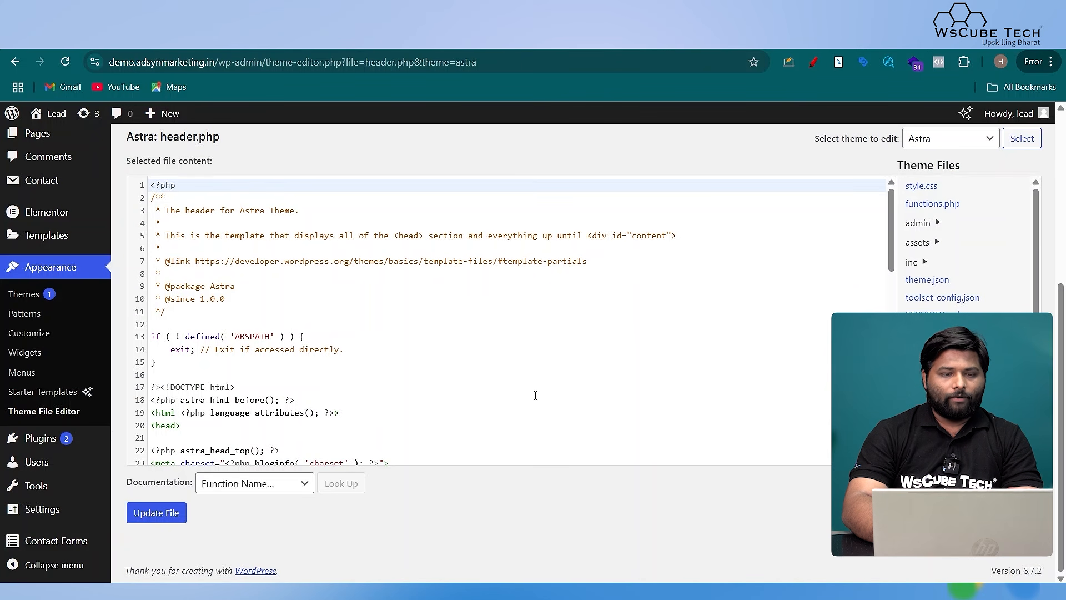
Step: Paste the Tag Manager script snippet directly below the opening <head> tag in header.php
scroll(437, 298, down, 2)
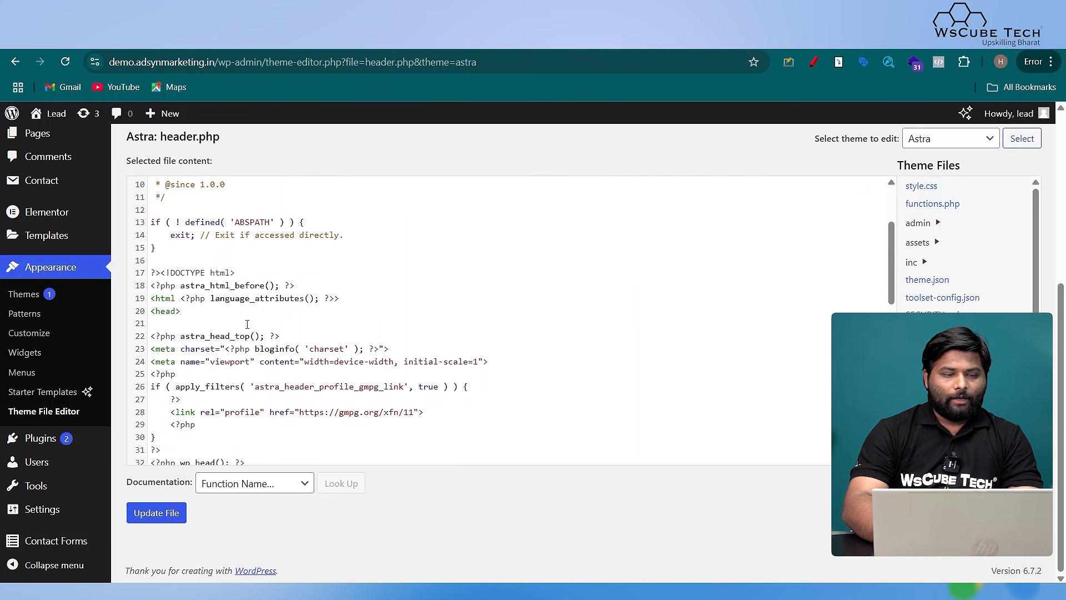
click(215, 324)
key(ctrl+v)
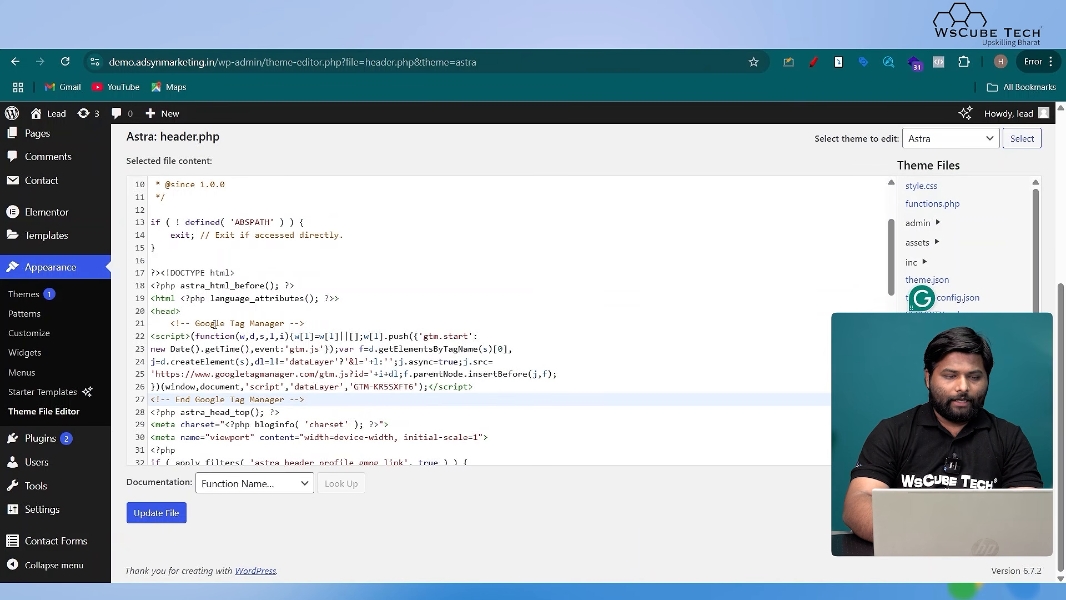
Step: Copy the Tag Manager noscript snippet, paste it on a new line after the opening <body> tag in header.php and update the file
click(545, 39)
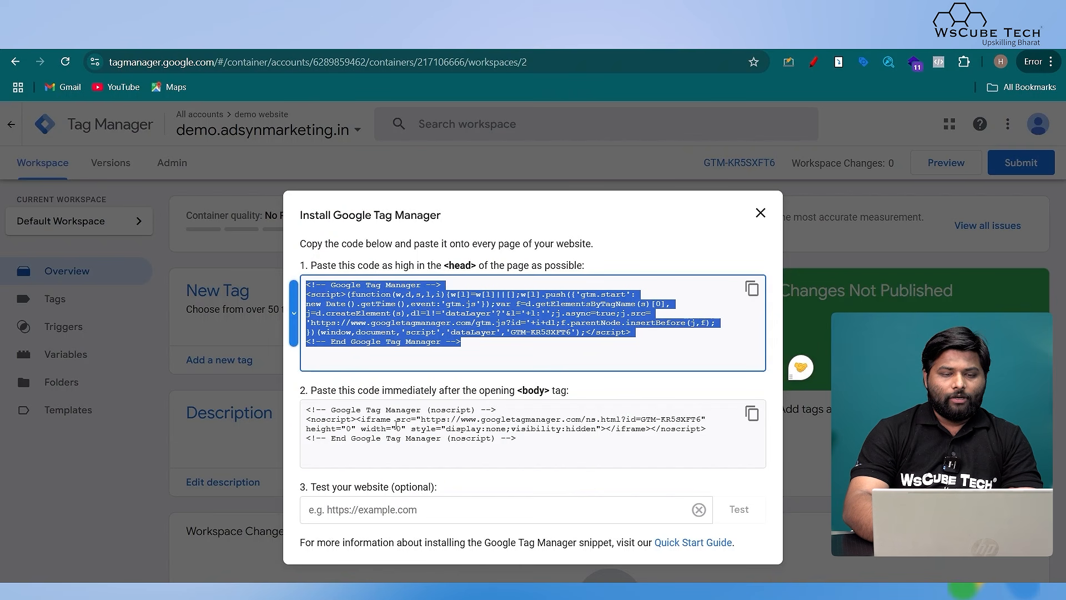
click(753, 413)
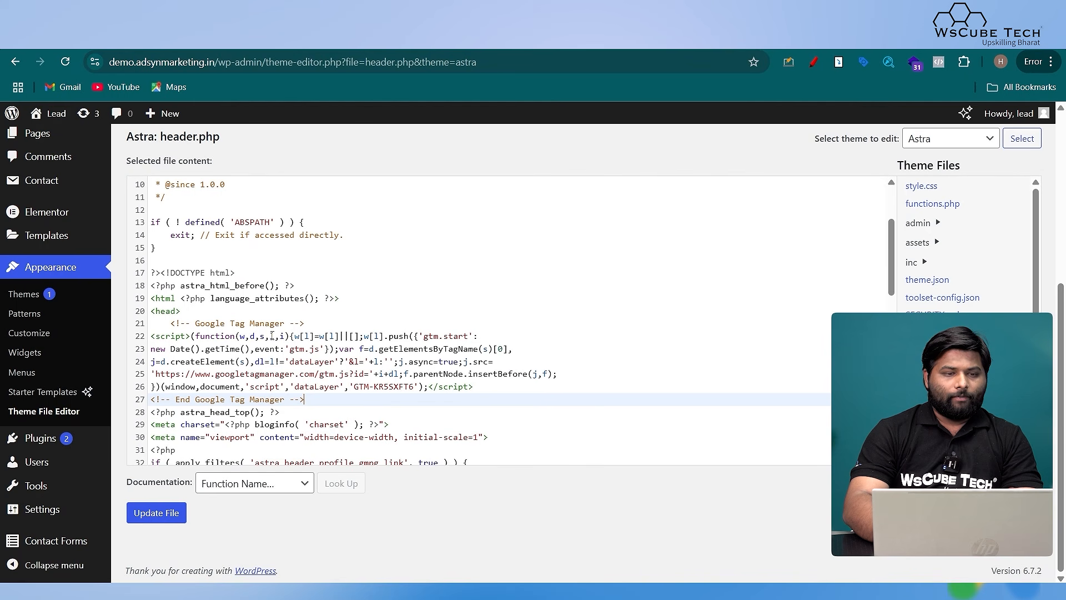
scroll(272, 341, down, 2)
scroll(273, 341, down, 2)
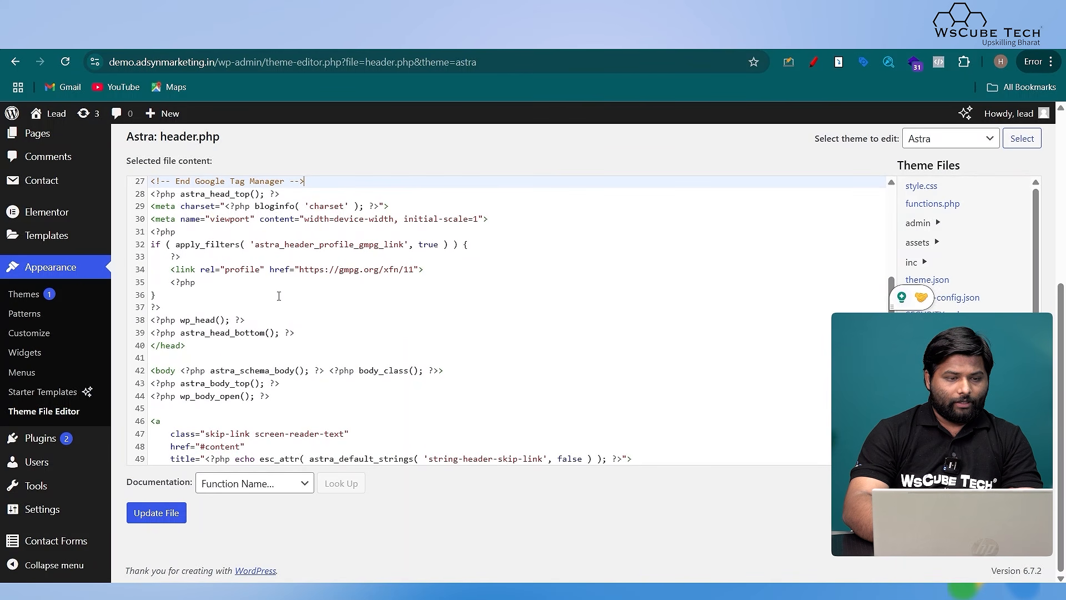
scroll(278, 296, down, 1)
click(459, 316)
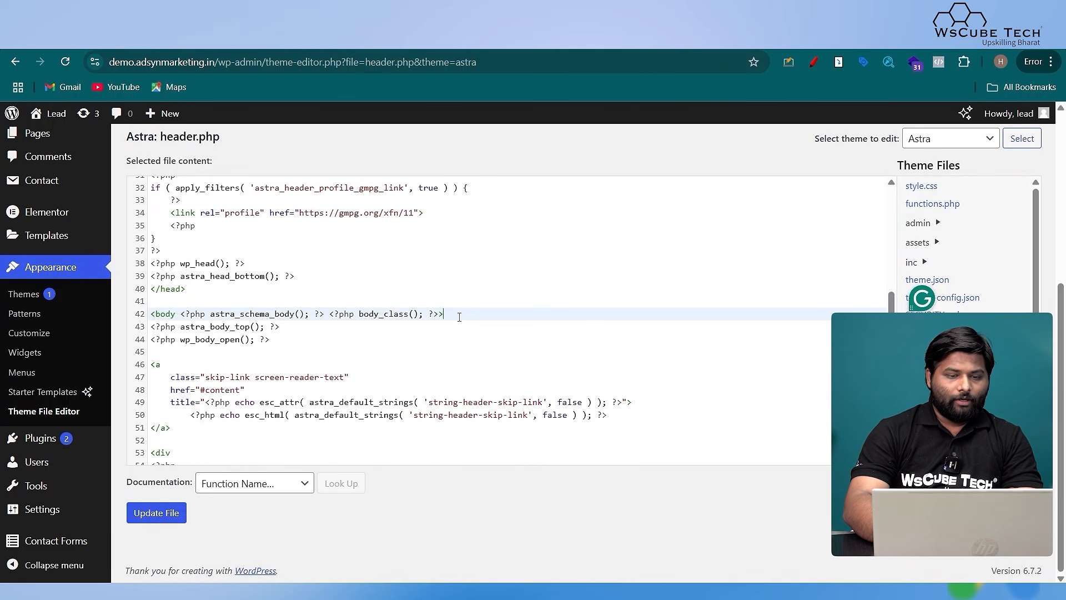
key(Return)
key(ctrl+v)
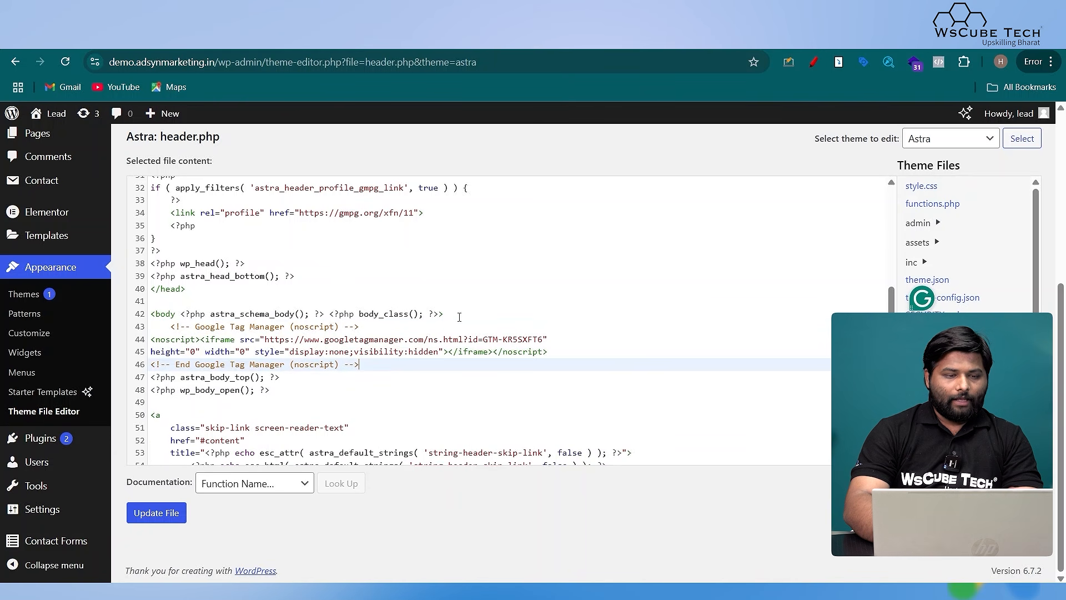
click(160, 518)
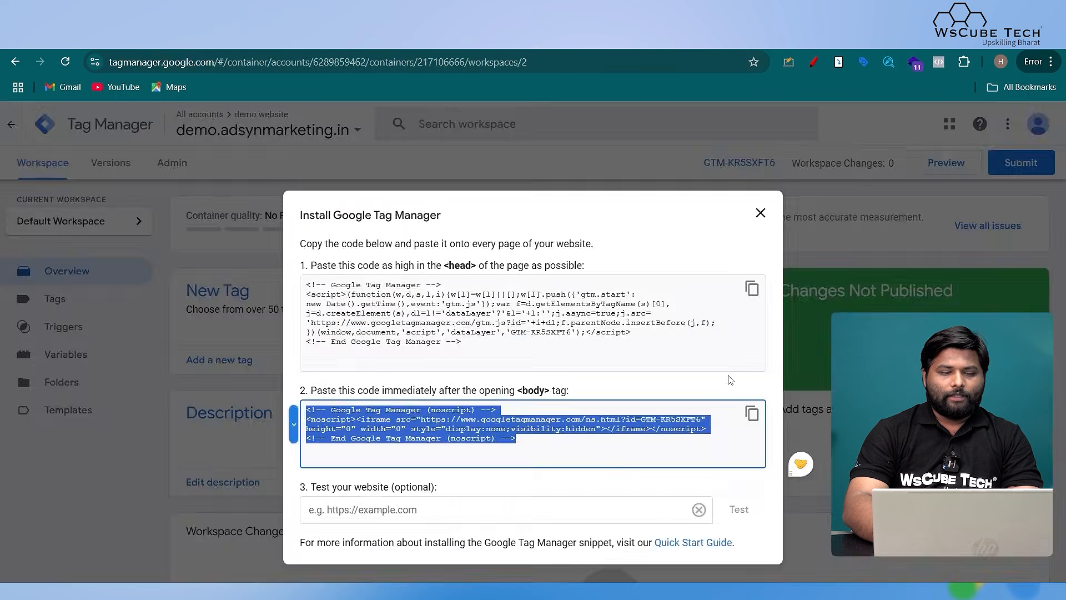
Step: Close the Tag Manager installation instructions, reload the demo website's landing page and view it with Tag Assistant
click(761, 213)
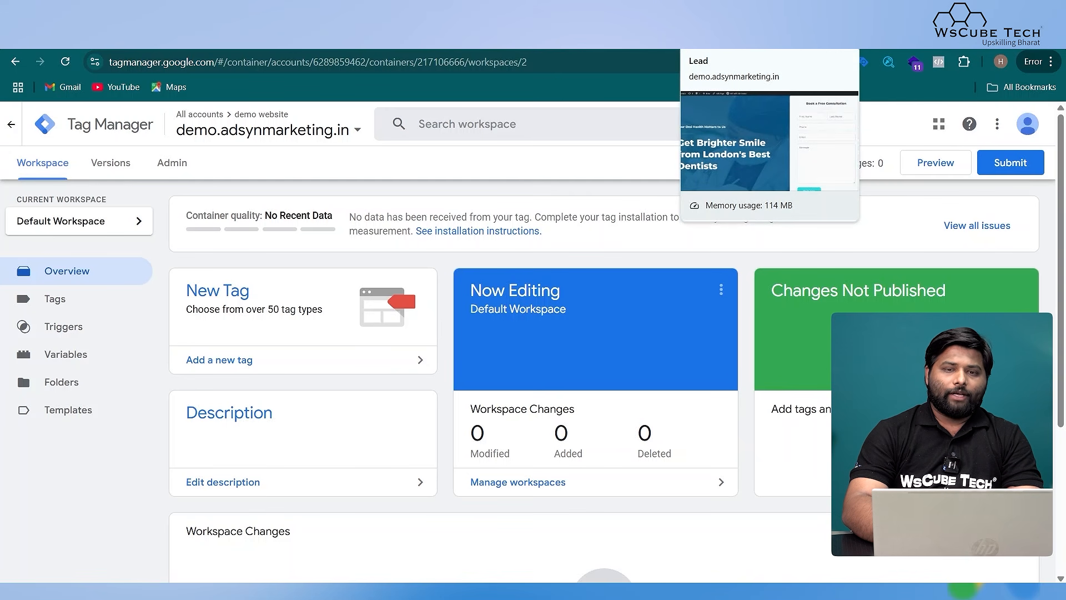
click(728, 38)
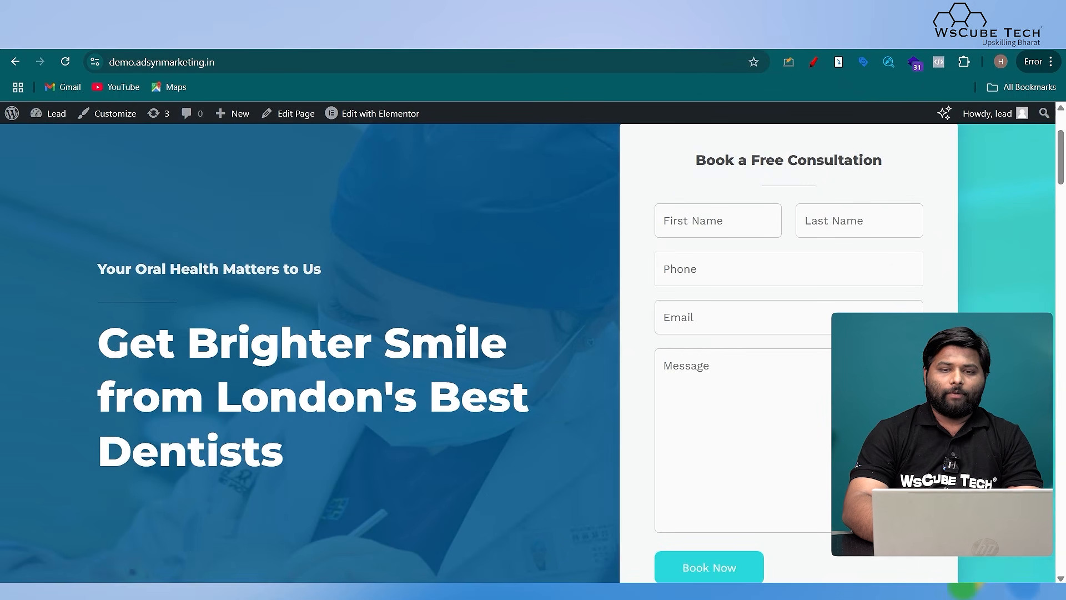
click(62, 71)
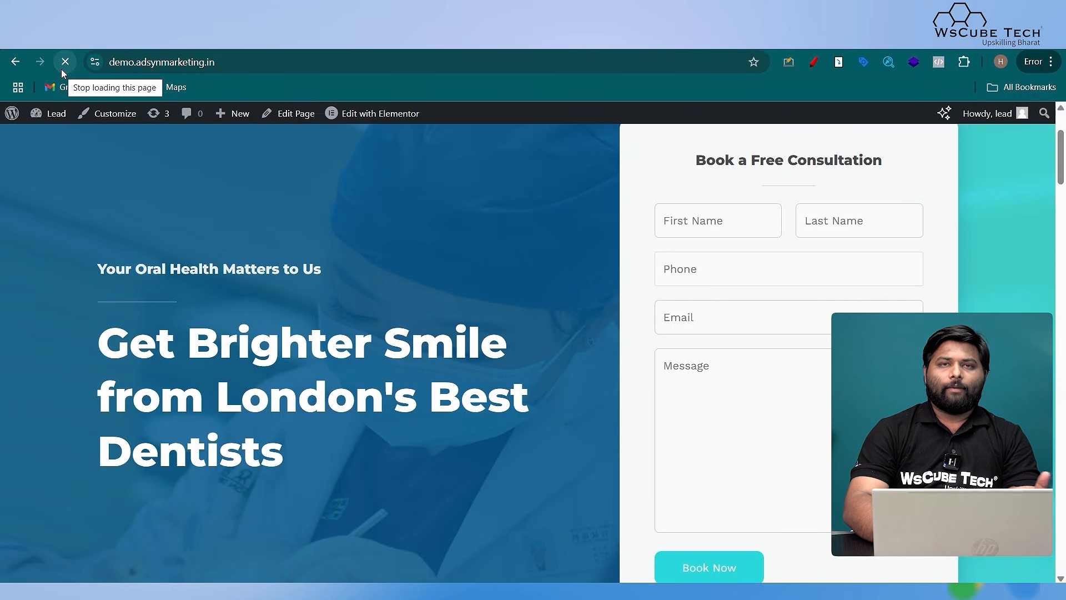
click(861, 62)
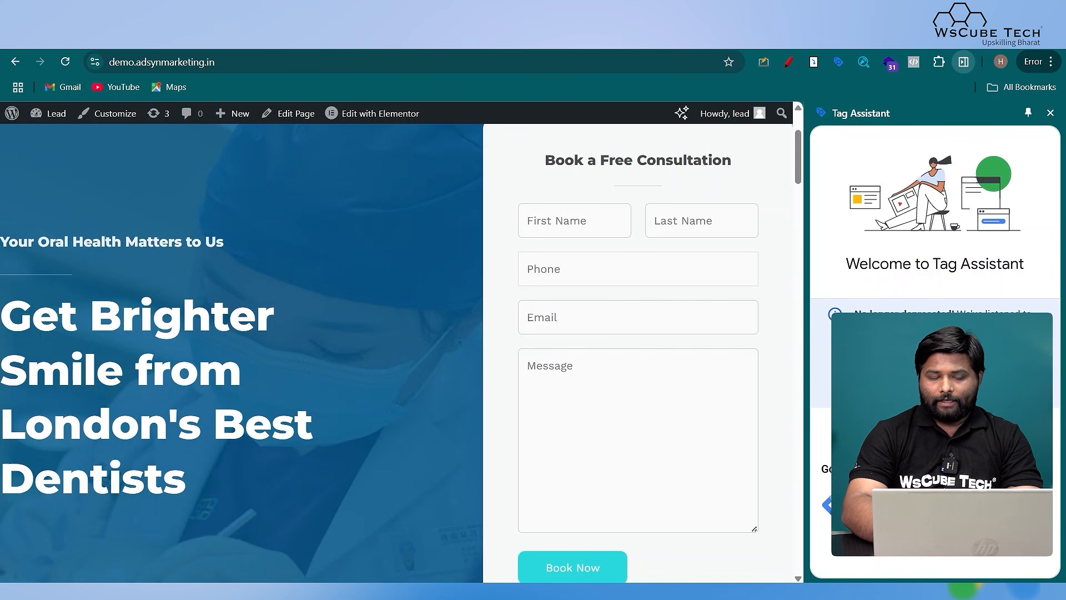
click(611, 37)
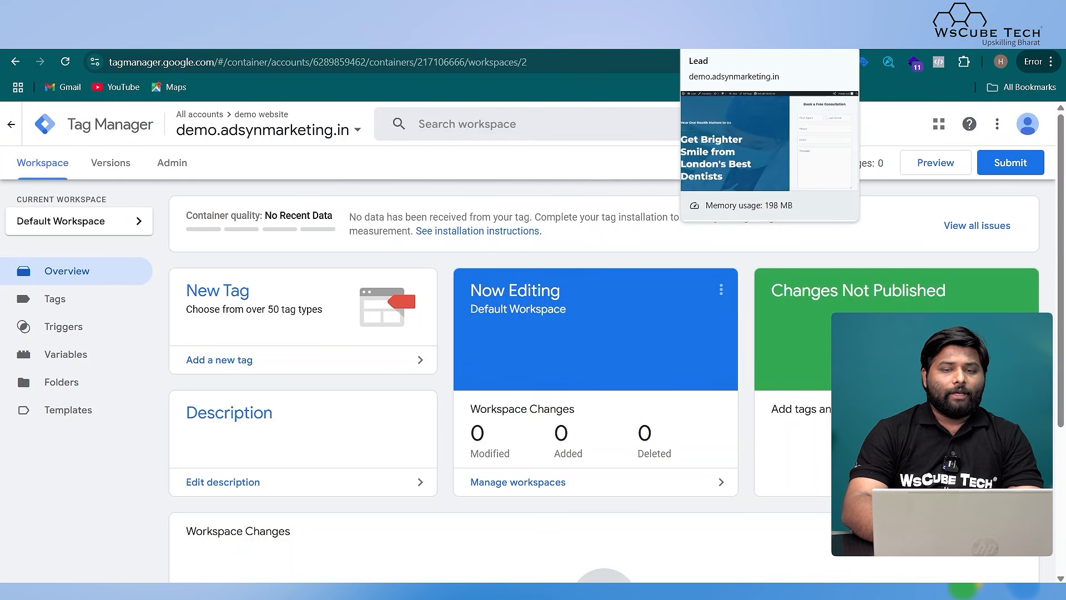
click(722, 36)
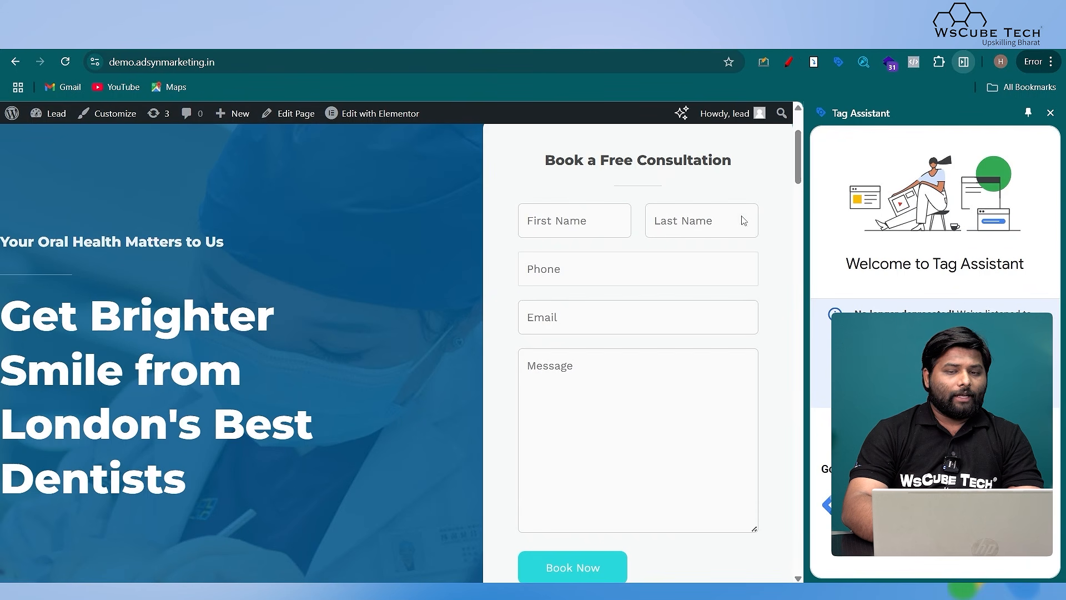
click(1050, 113)
Step: Fill in the first name, last name, phone number and e-mail in the Book a Free Consultation form
scroll(752, 347, down, 1)
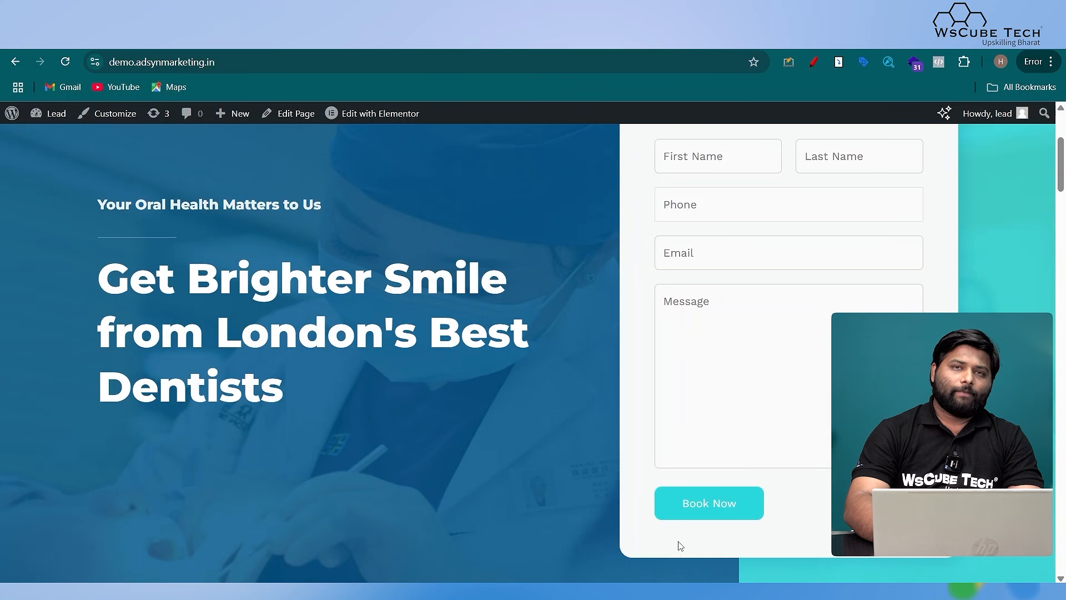
click(702, 164)
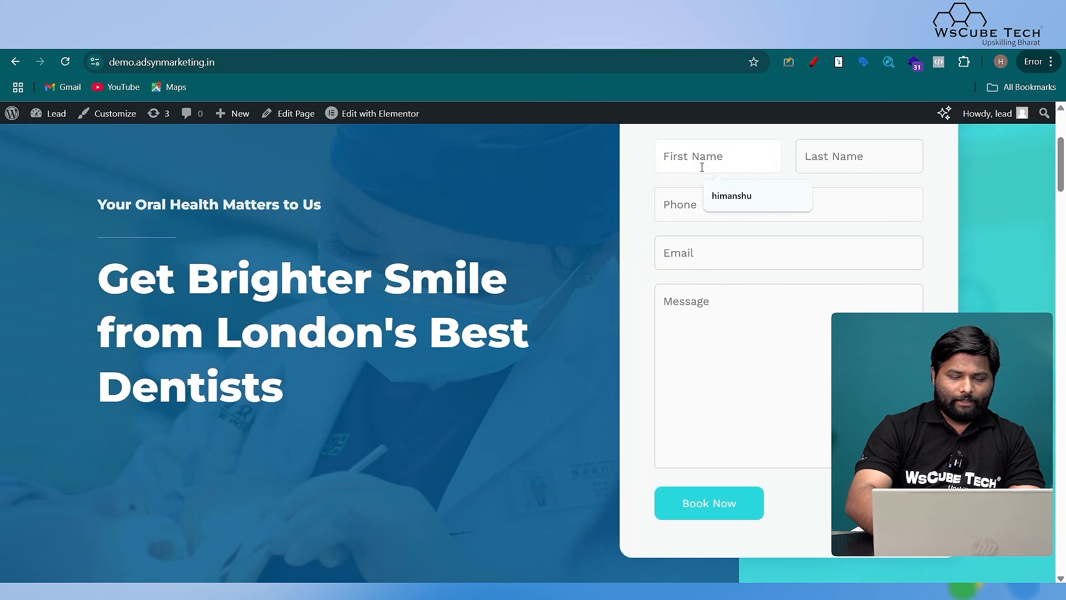
click(728, 195)
click(835, 156)
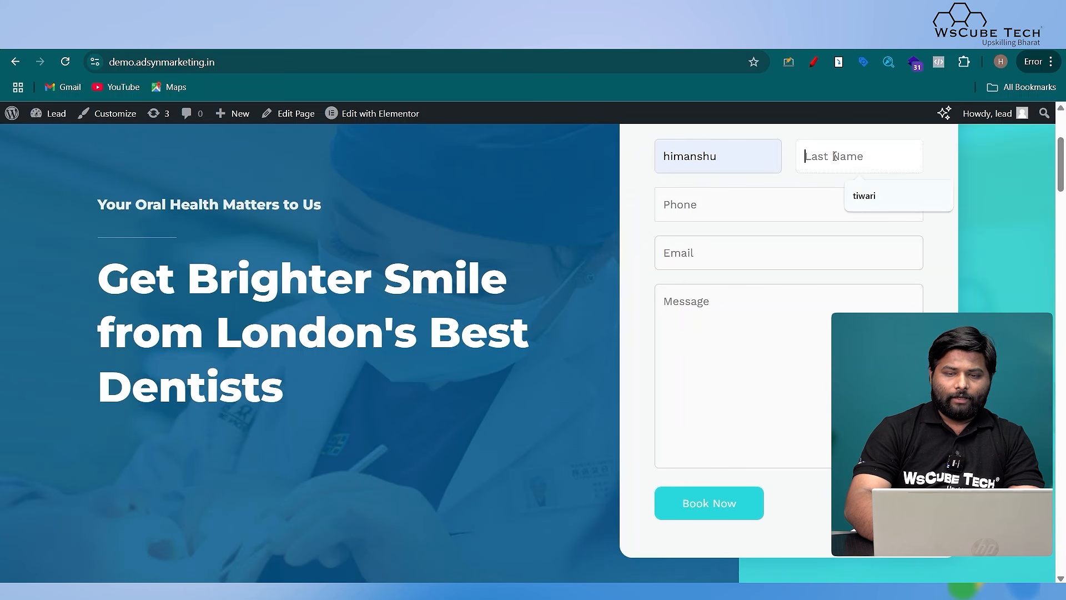
click(878, 203)
click(728, 206)
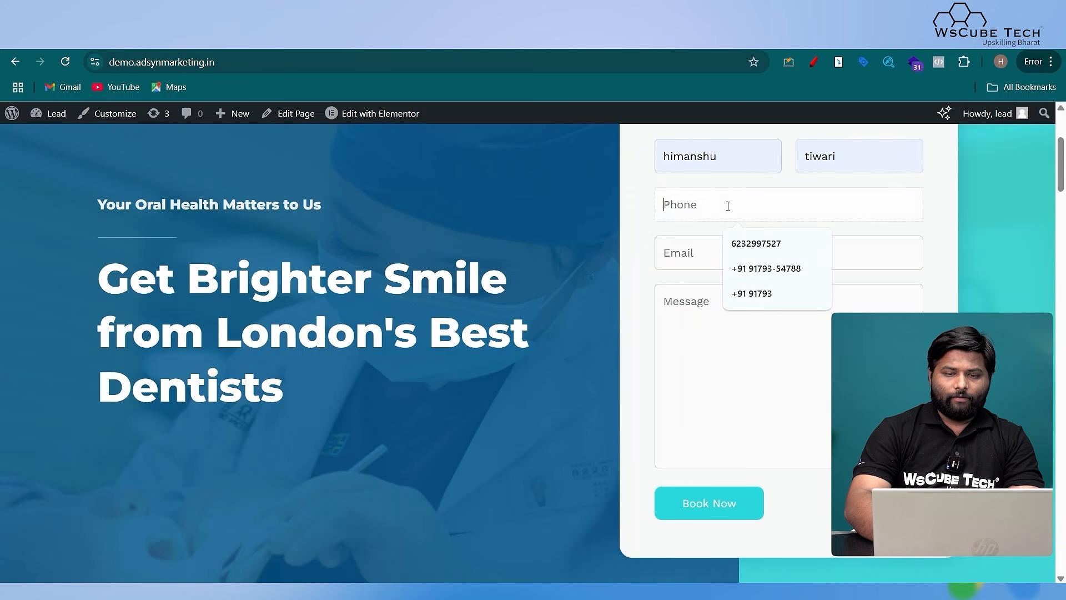
click(761, 244)
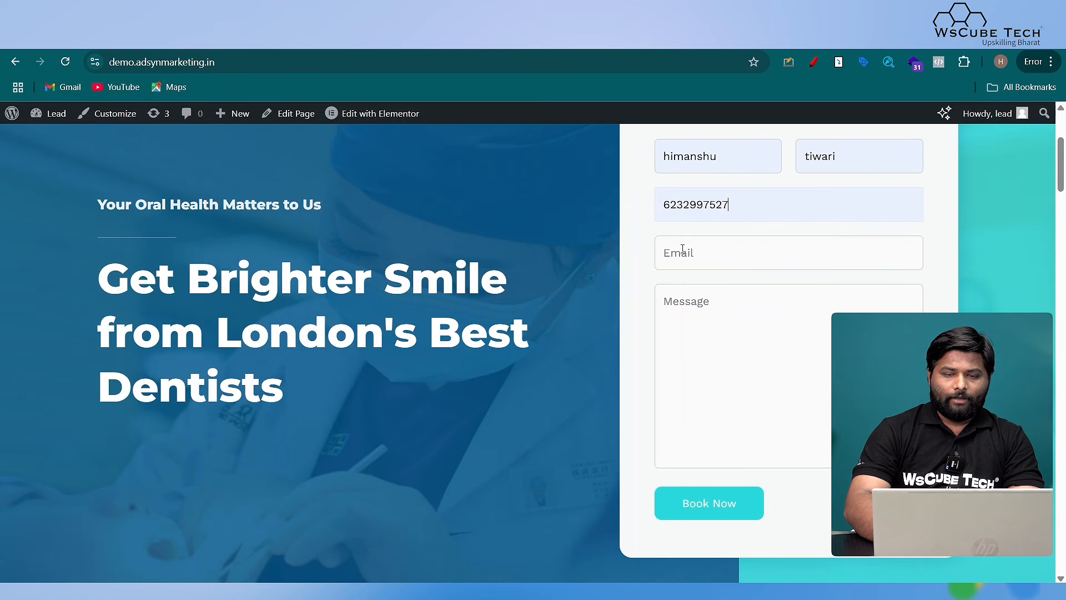
click(682, 248)
click(747, 294)
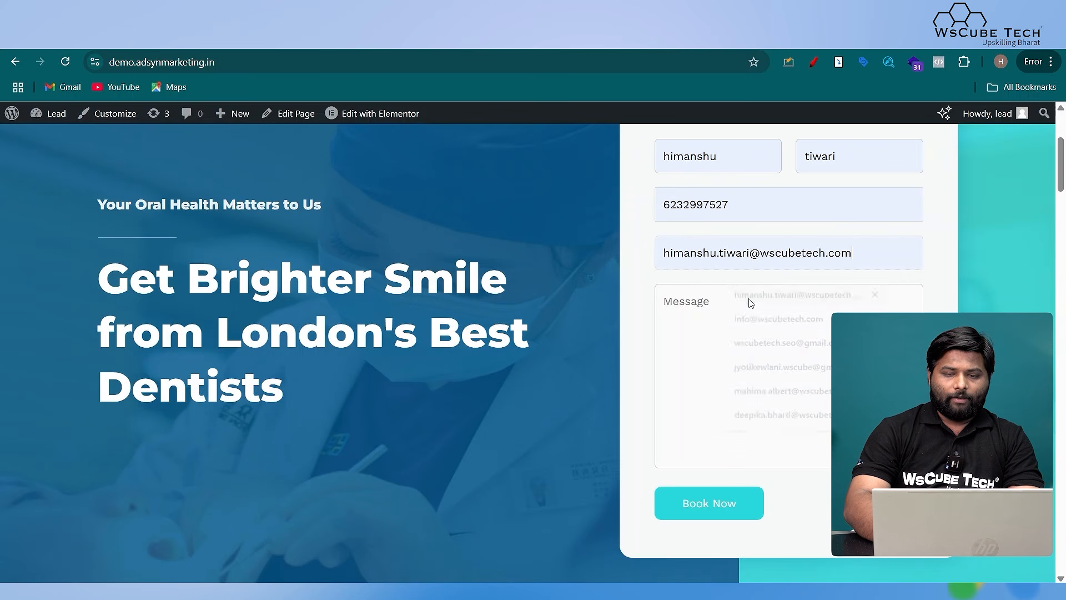
Step: Enter "ok" as the message and submit the consultation form
click(702, 328)
text(o)
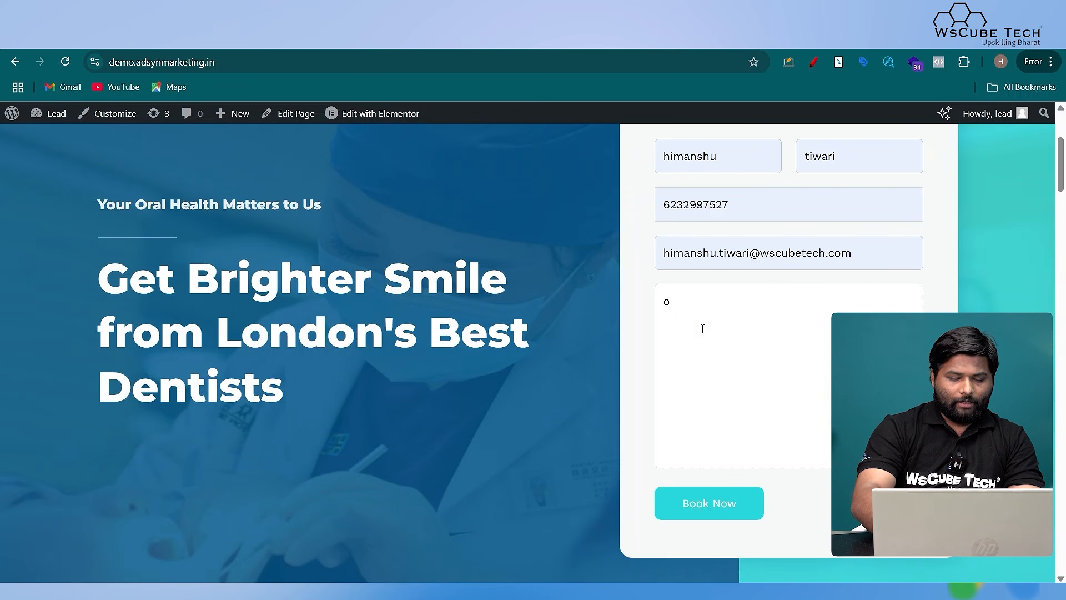
text(k)
click(698, 494)
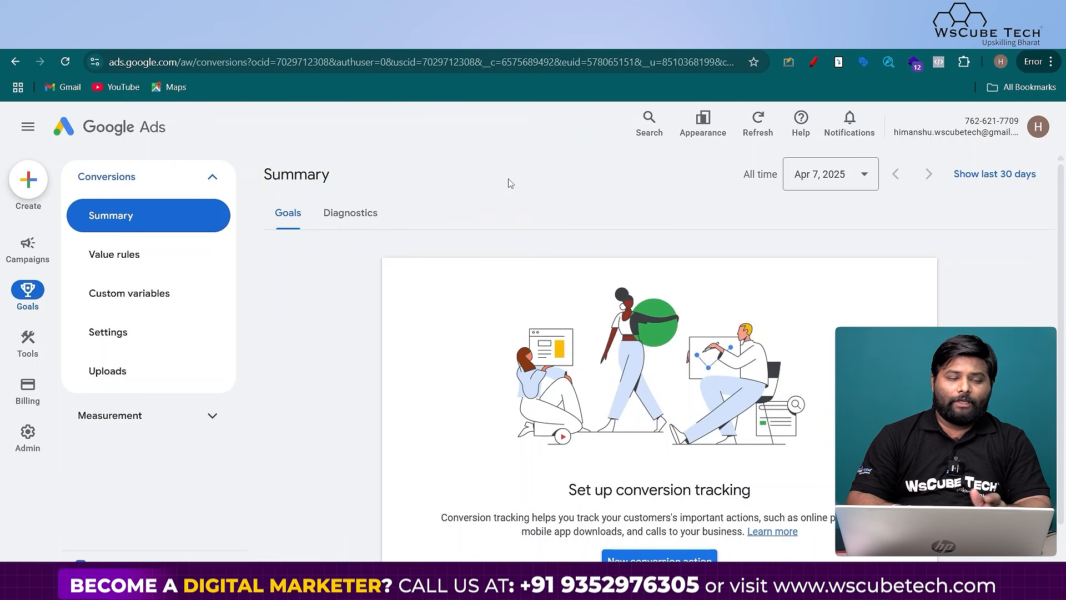
Step: Start a new website conversion action and scan the domain demo.adsynmarketing.in
scroll(318, 303, down, 1)
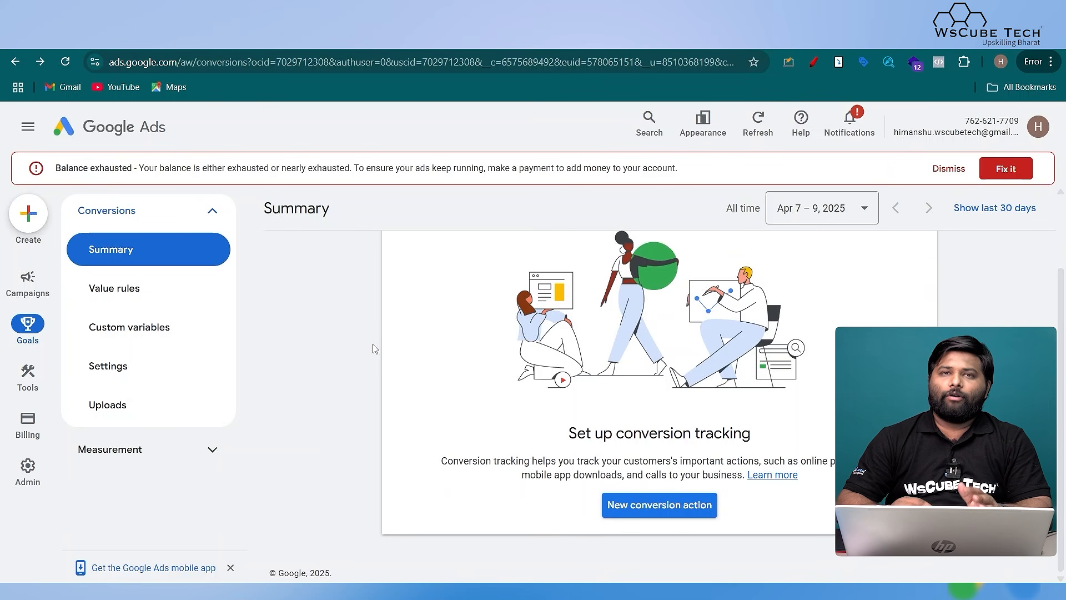
click(649, 514)
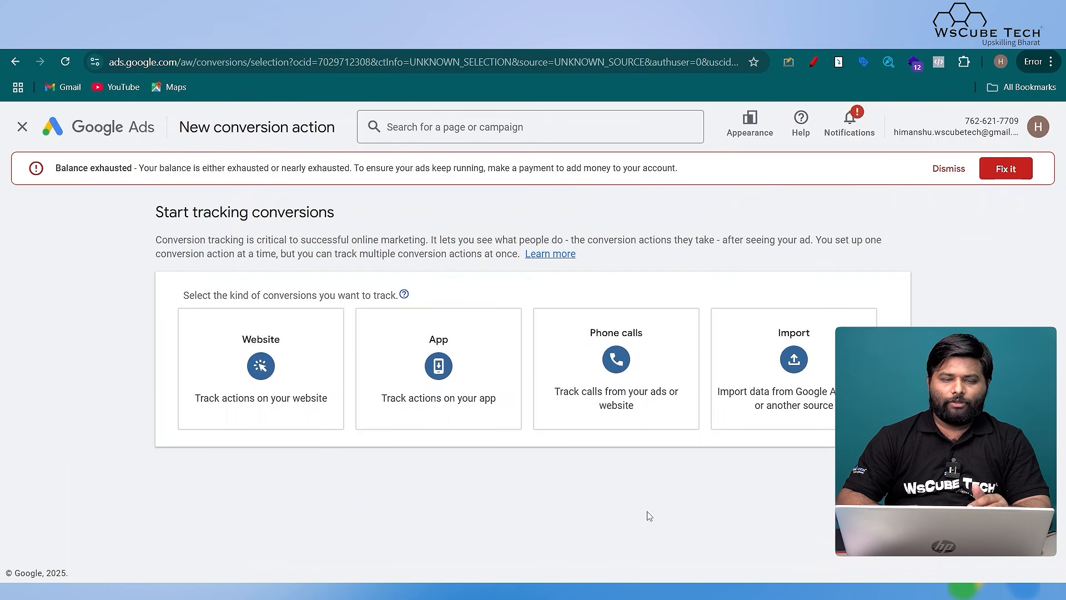
click(292, 355)
click(345, 375)
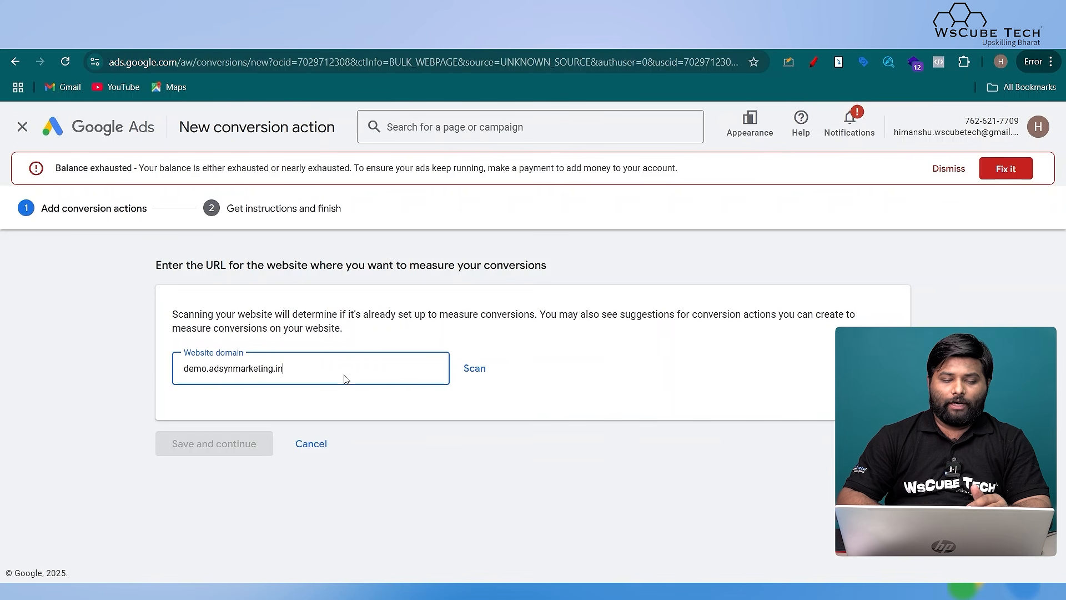
click(476, 369)
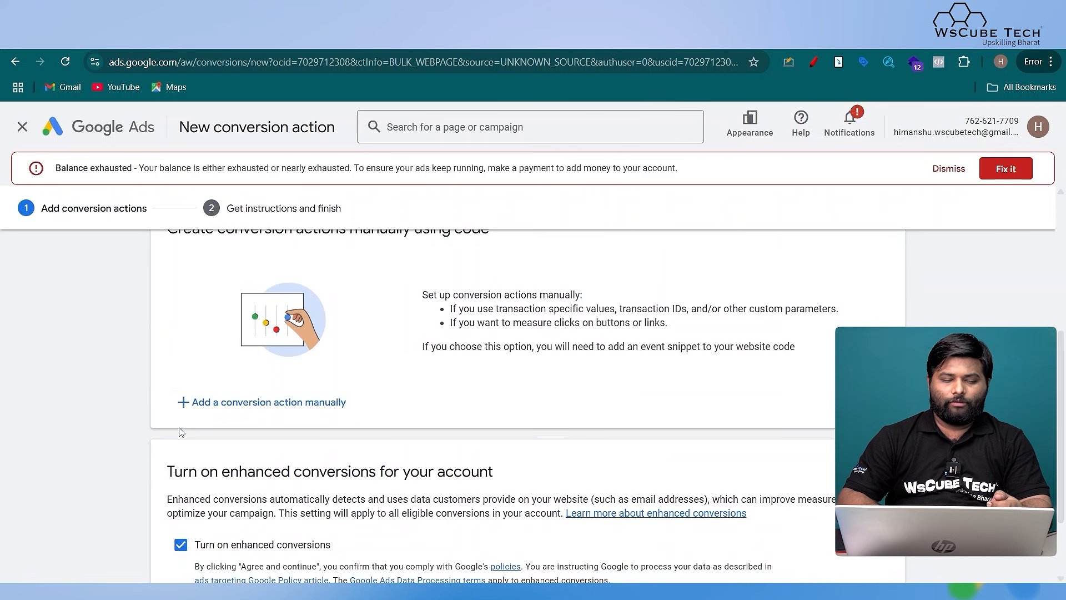
Step: Add a conversion action manually with the goal category Submit lead form and the conversion name "Book Now"
scroll(288, 410, down, 2)
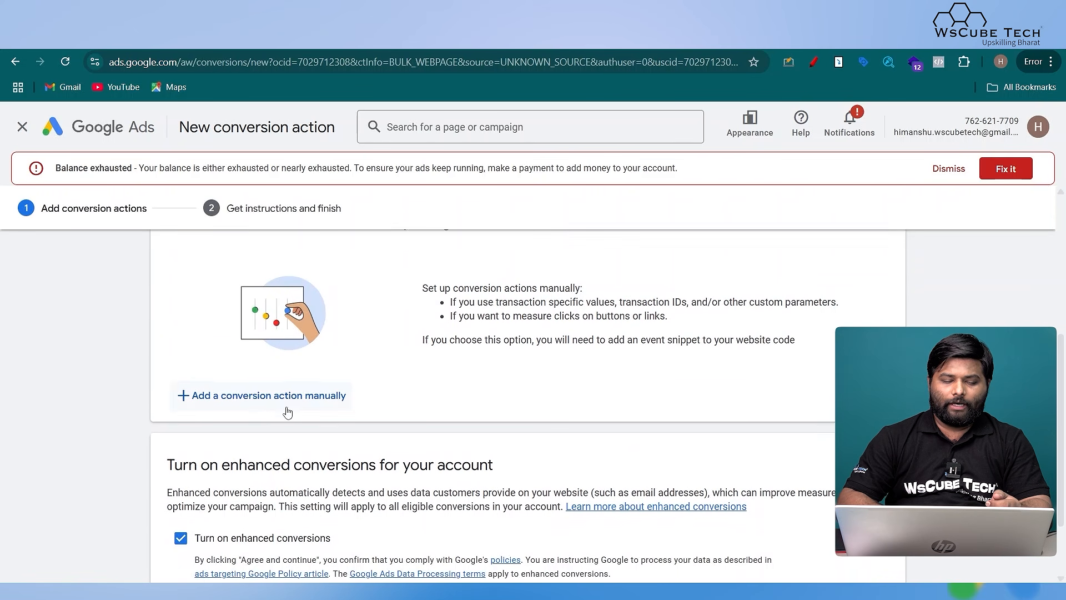
click(269, 394)
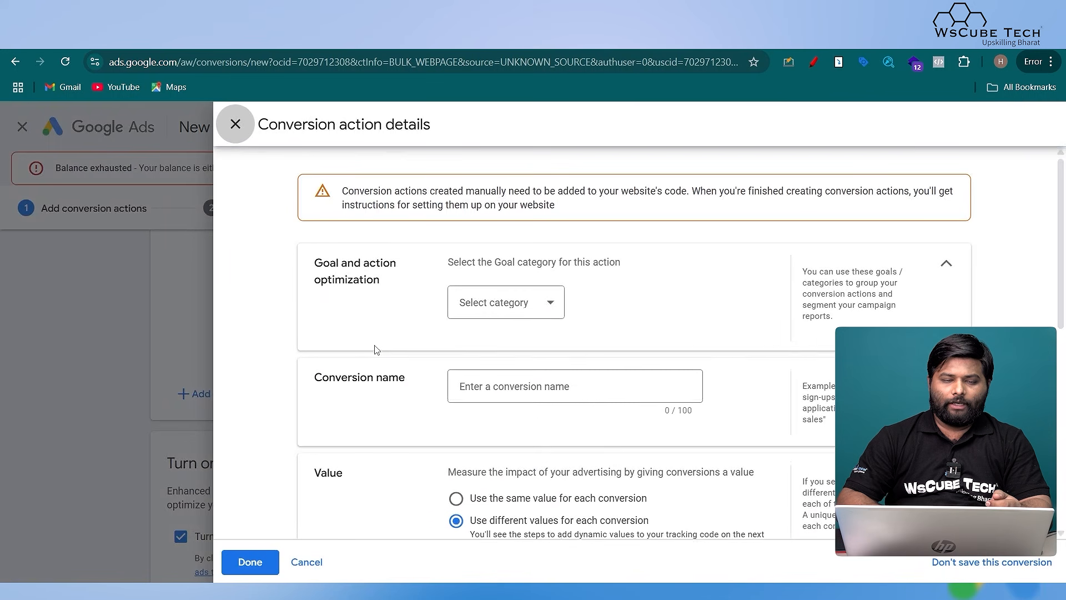
click(503, 307)
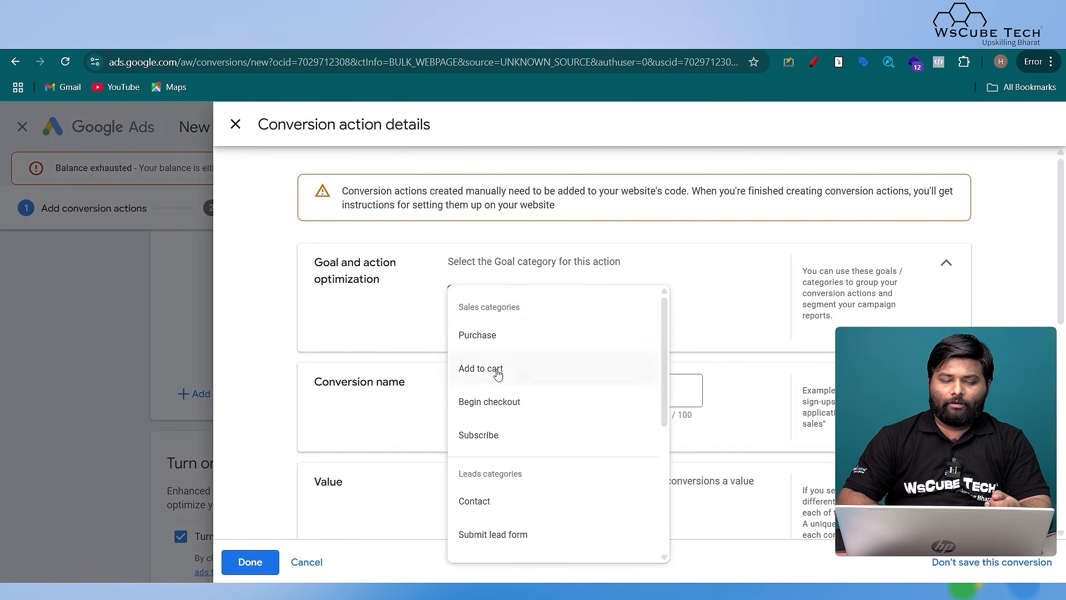
scroll(494, 401, down, 3)
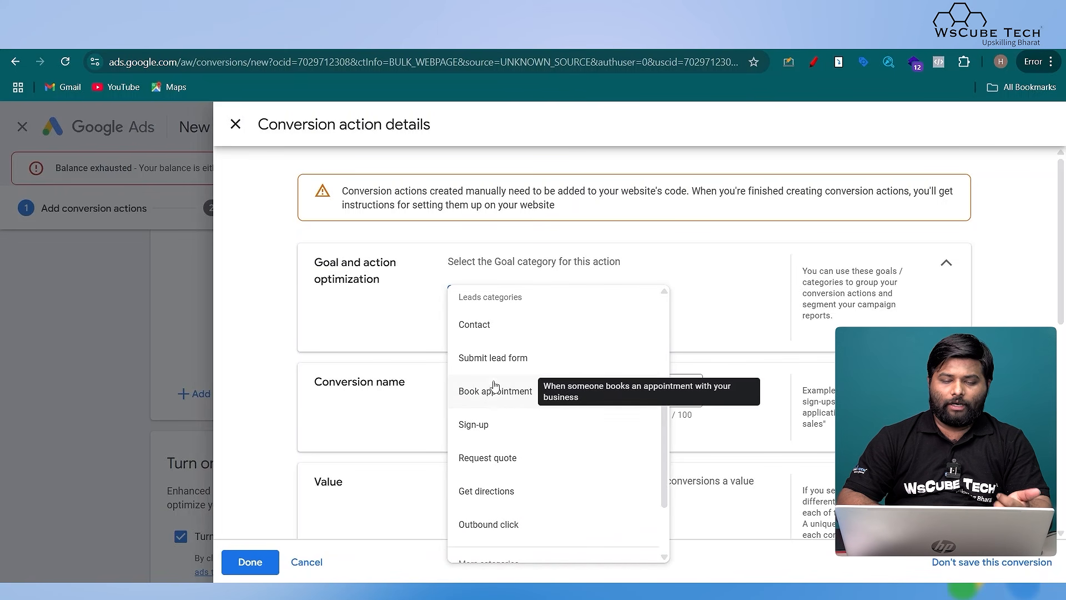
click(499, 361)
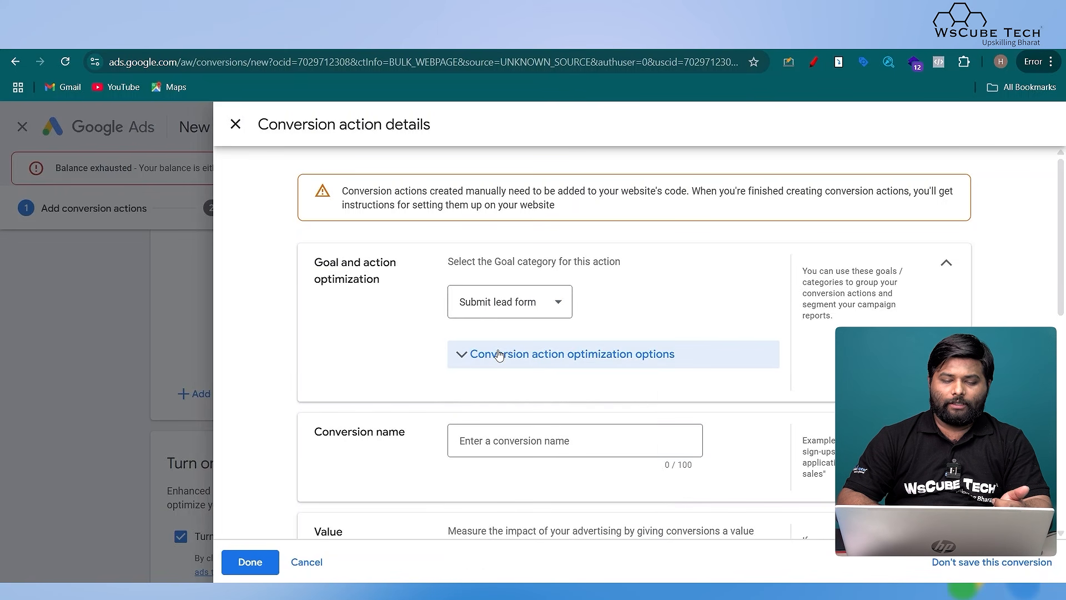
click(487, 442)
text(Bo)
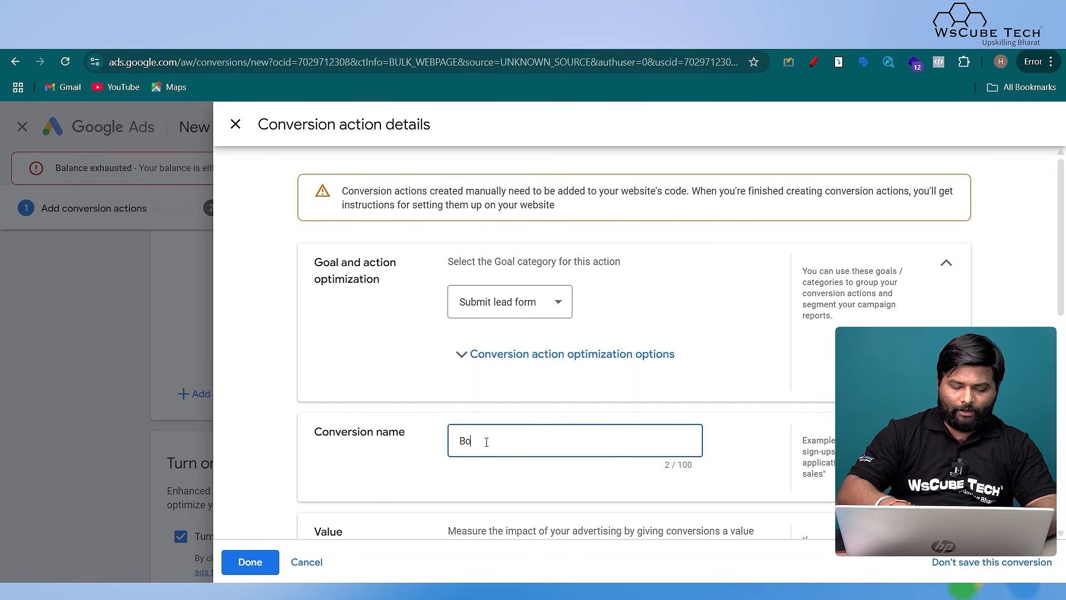
text(ok Now)
Step: Set the conversion count to One per click or interaction and read the lead-tracking note beside that setting
scroll(518, 387, down, 4)
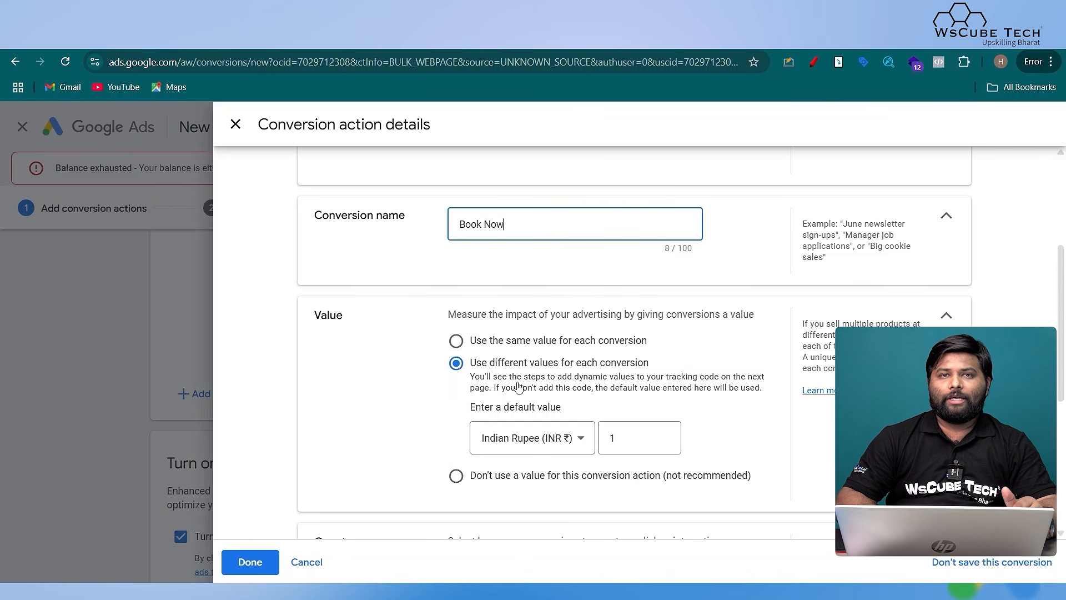
scroll(518, 387, down, 1)
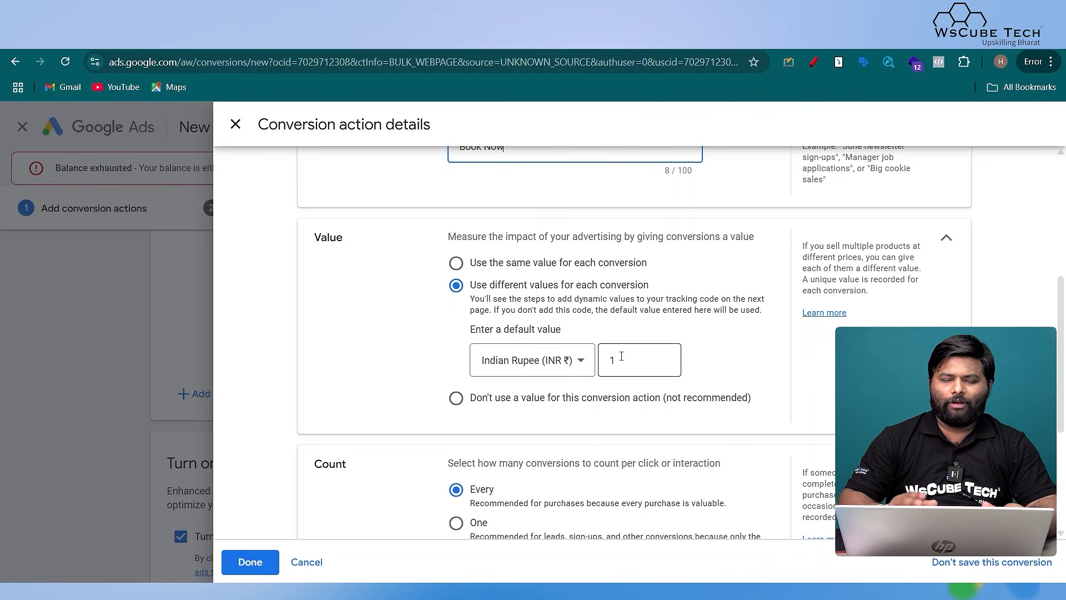
scroll(622, 357, down, 3)
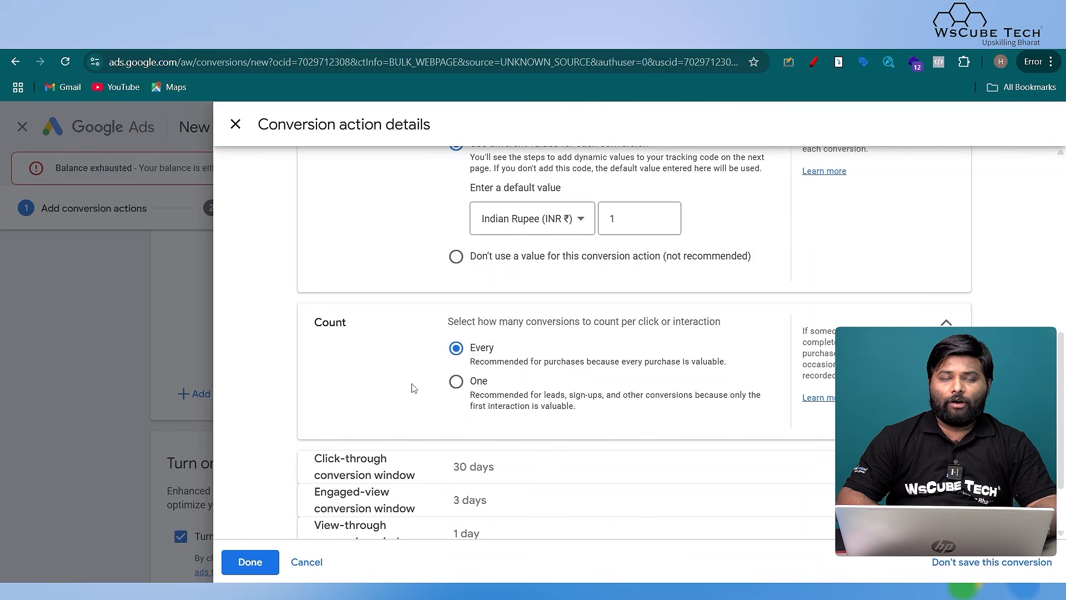
click(456, 382)
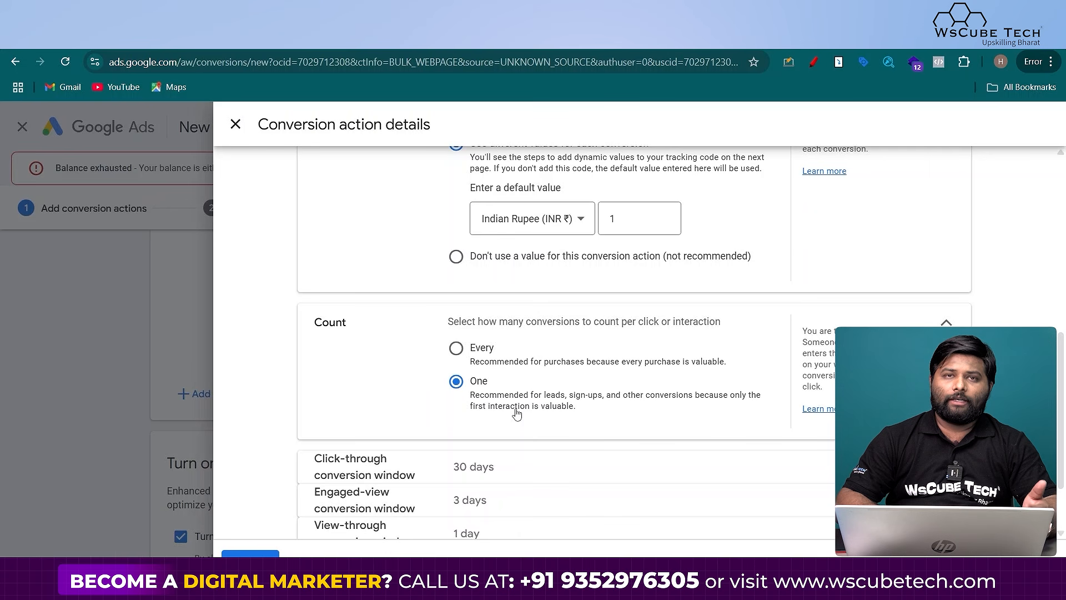
scroll(365, 362, down, 1)
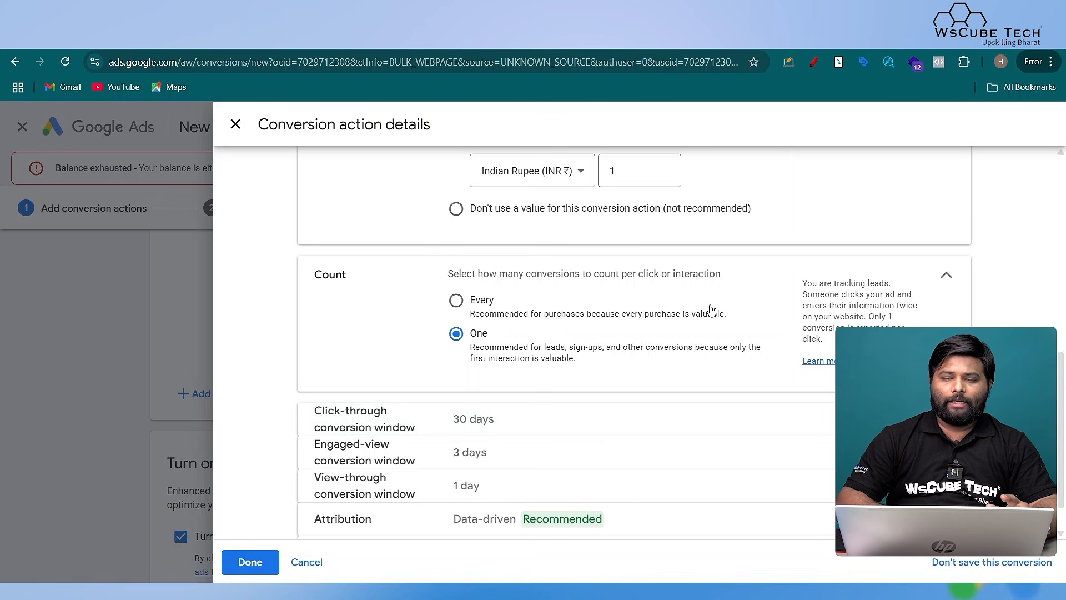
drag(803, 286, 822, 362)
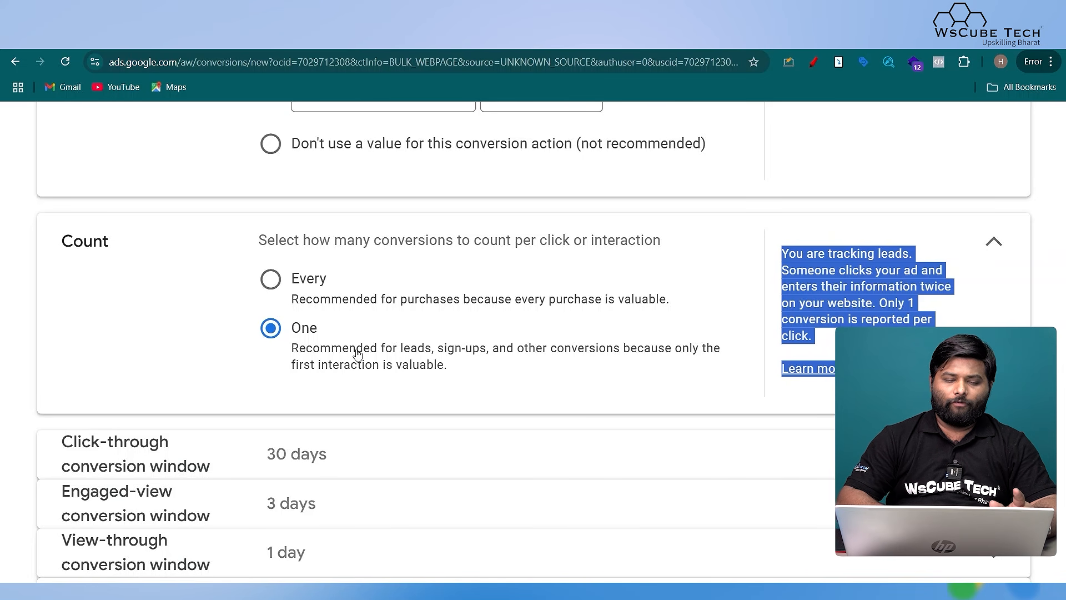
key(ctrl+minus)
key(ctrl+minus)
key(ctrl+minus)
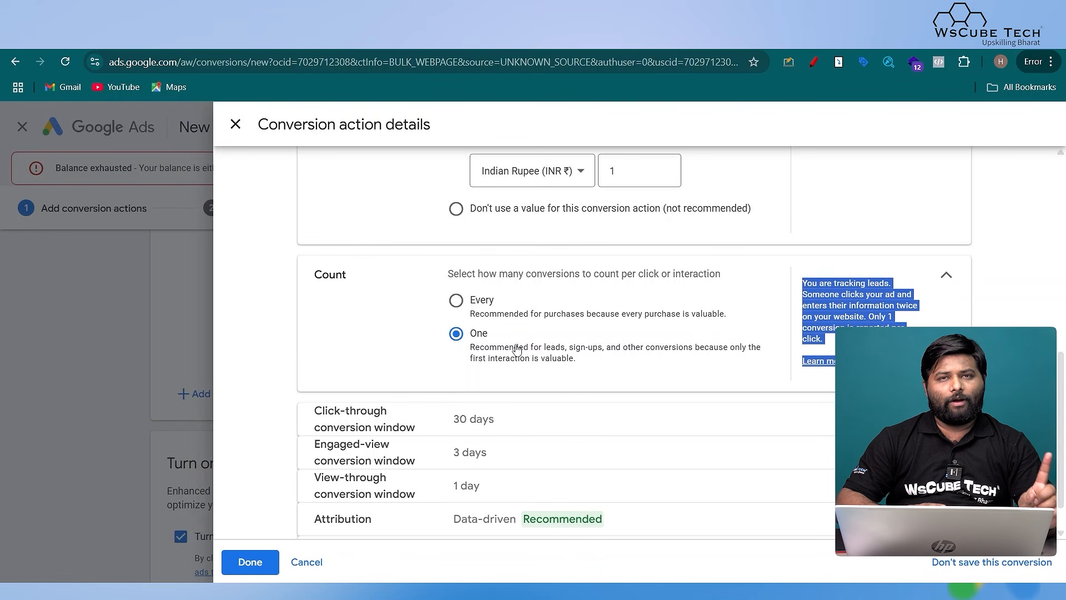
click(345, 352)
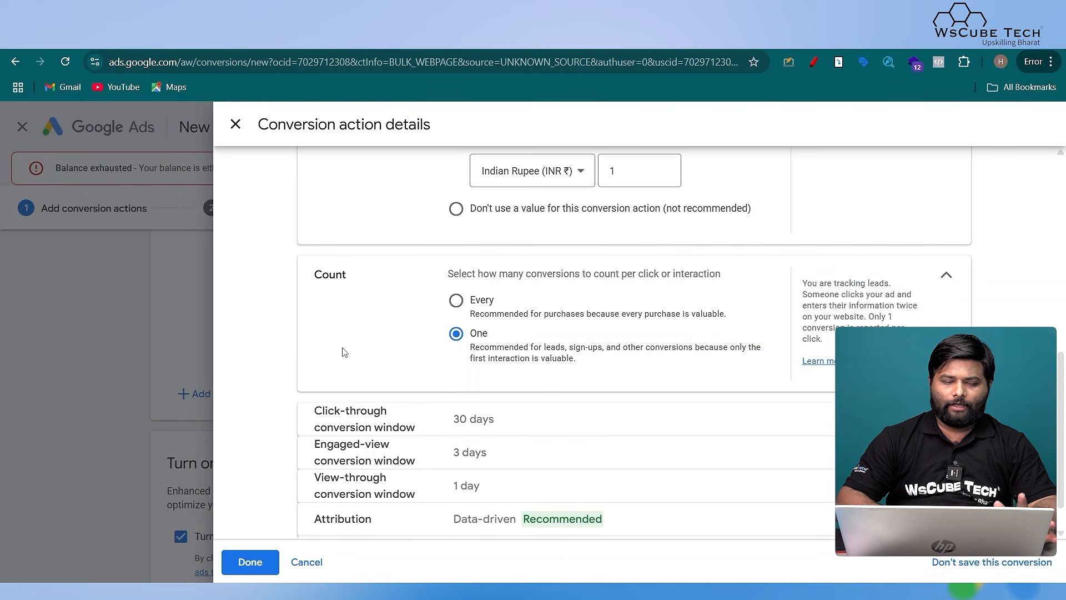
Step: Finish the Book Now conversion action's details and continue to the tag setup instructions
scroll(343, 352, down, 1)
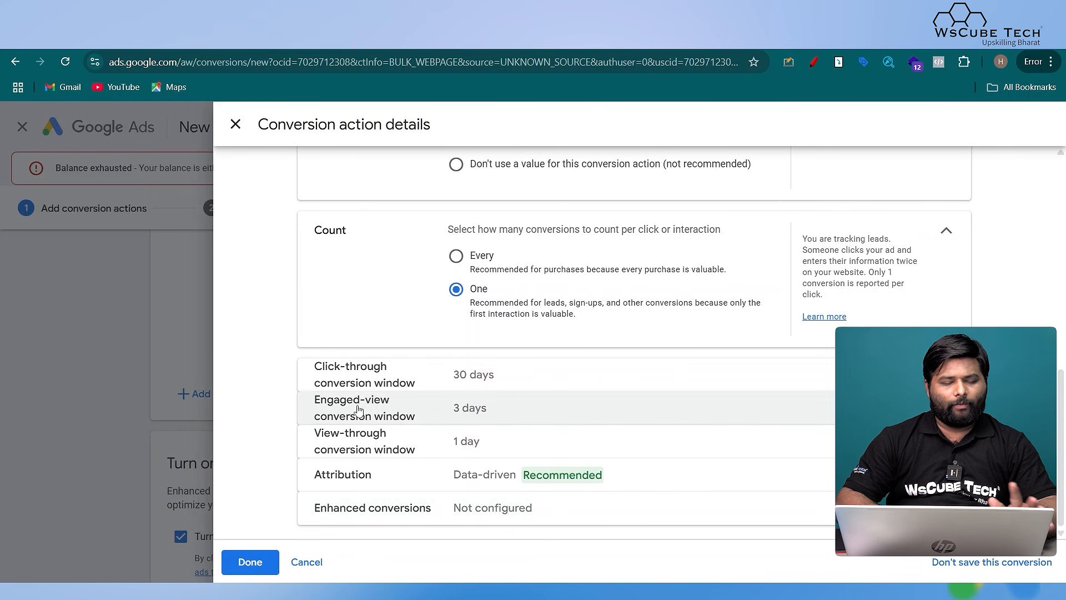
click(244, 562)
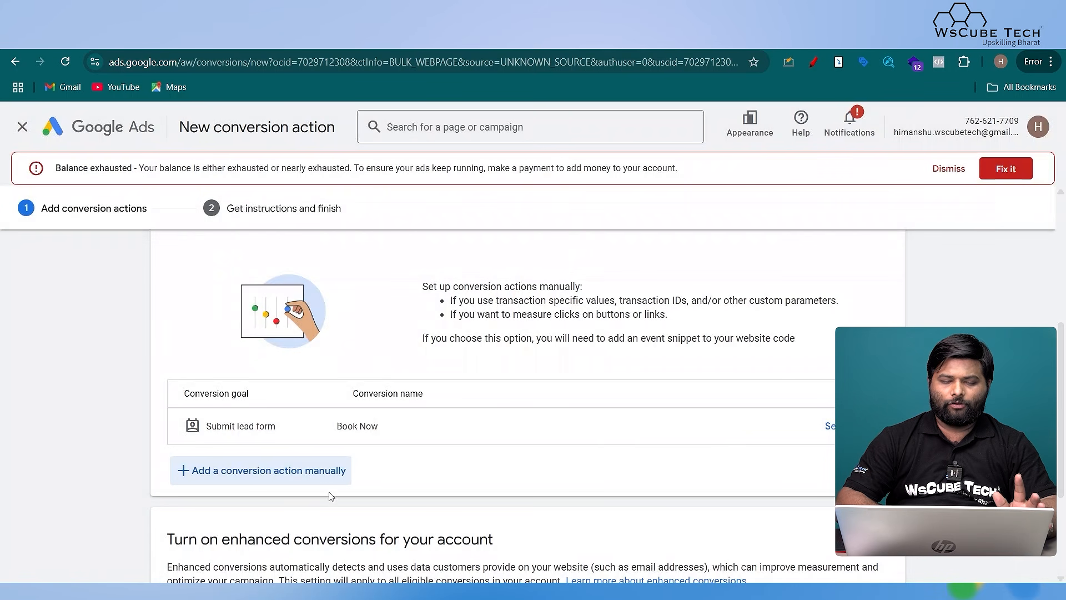
scroll(374, 481, down, 3)
click(242, 549)
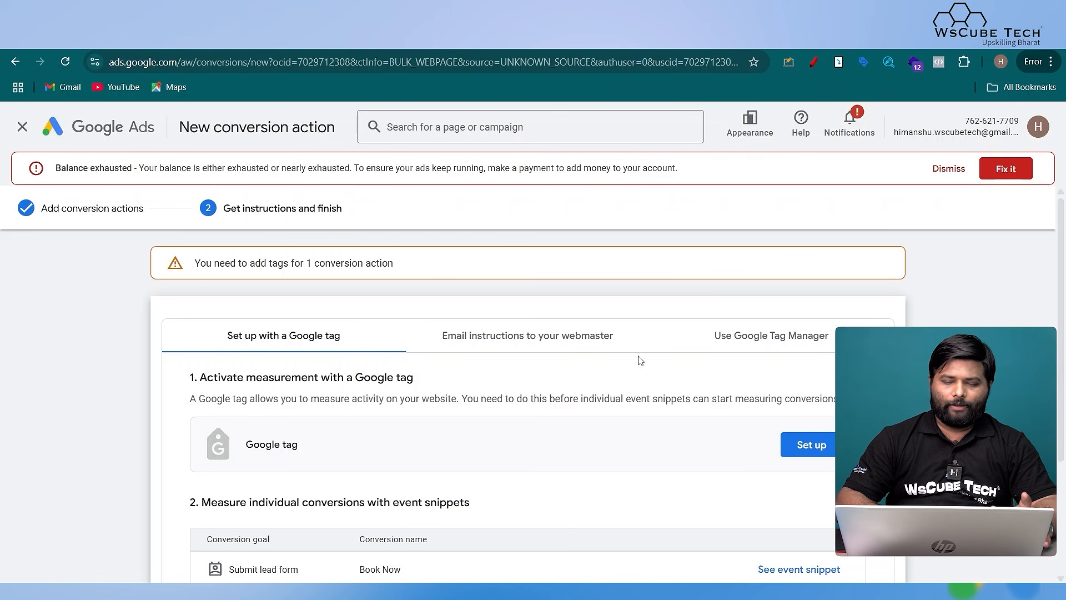
Step: Show the Google Tag Manager setup instructions and highlight the Conversion ID and the Book Now conversion label
click(765, 331)
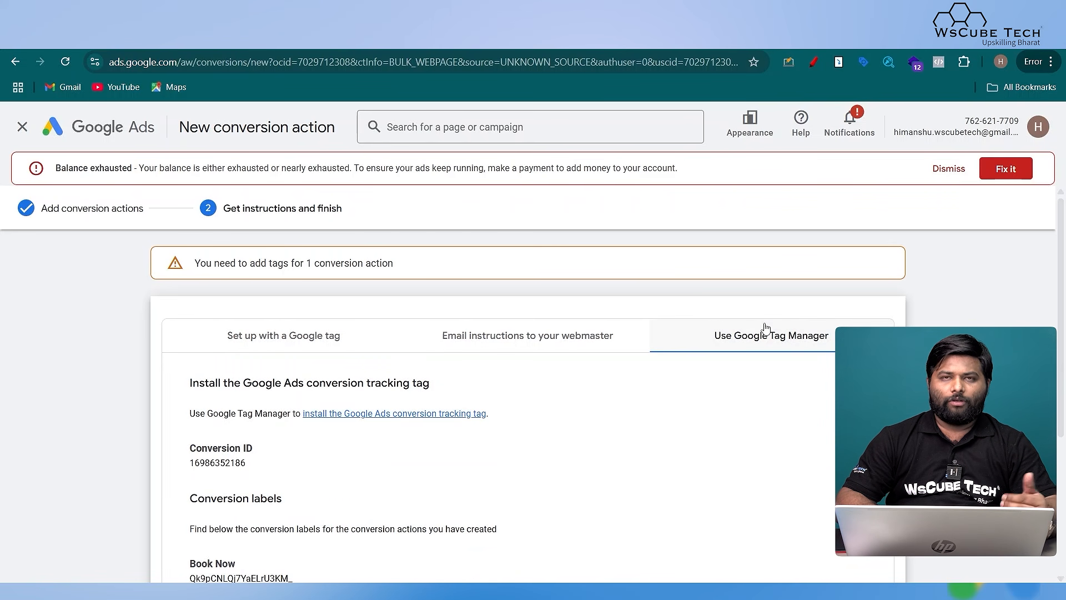
scroll(764, 327, down, 4)
scroll(764, 327, up, 1)
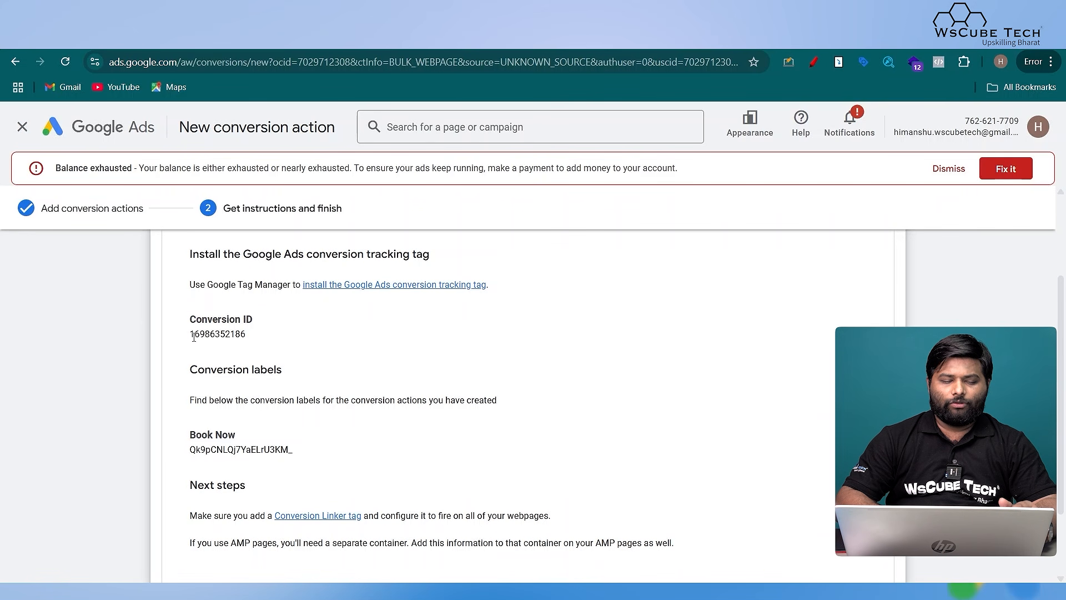
drag(185, 321, 257, 348)
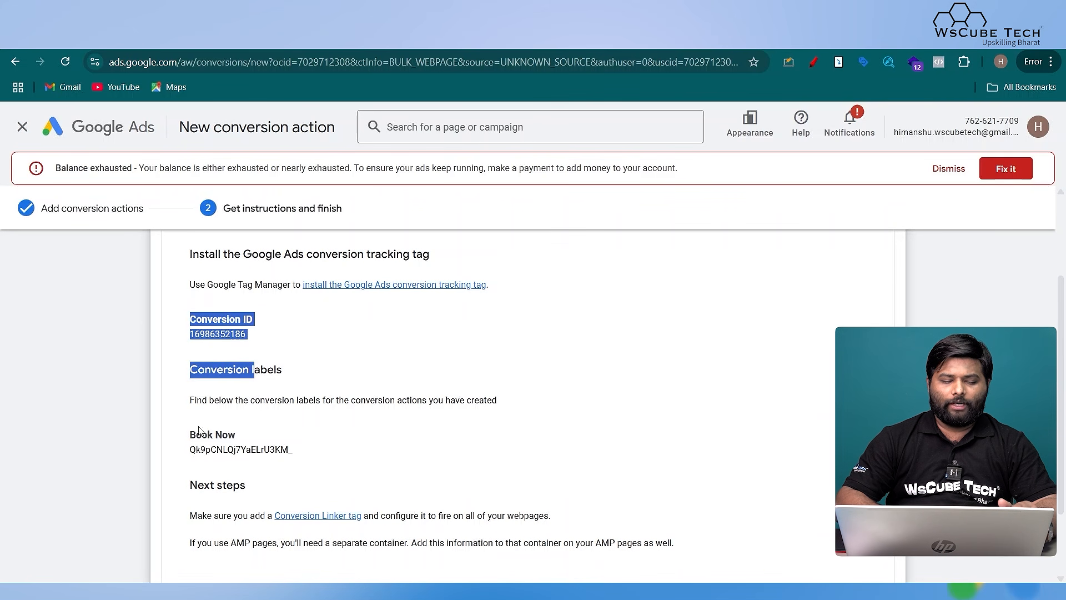
drag(196, 434, 259, 446)
drag(186, 452, 289, 453)
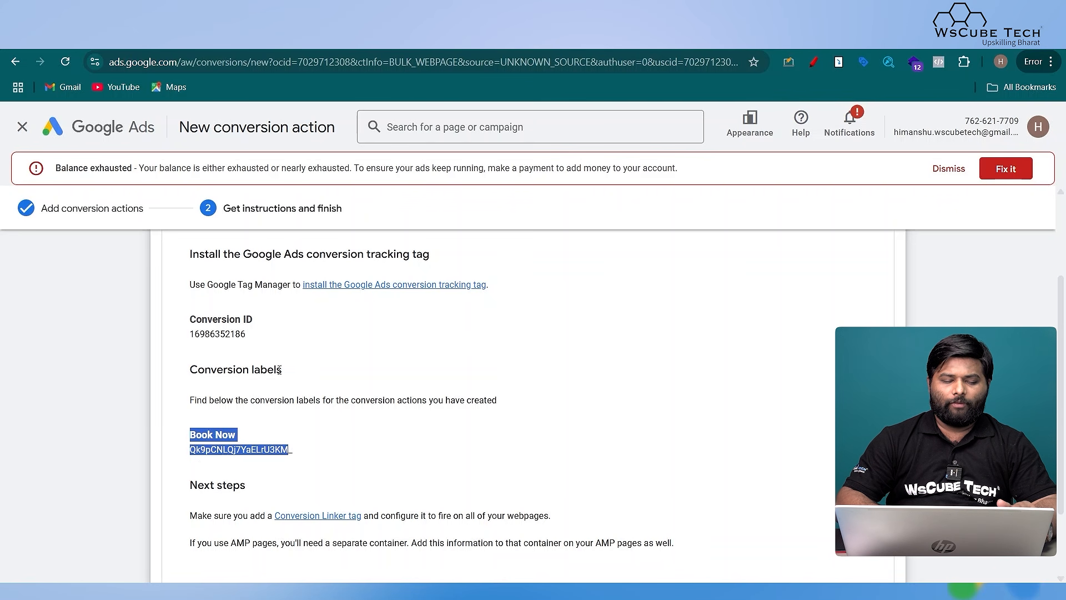
drag(185, 323, 253, 337)
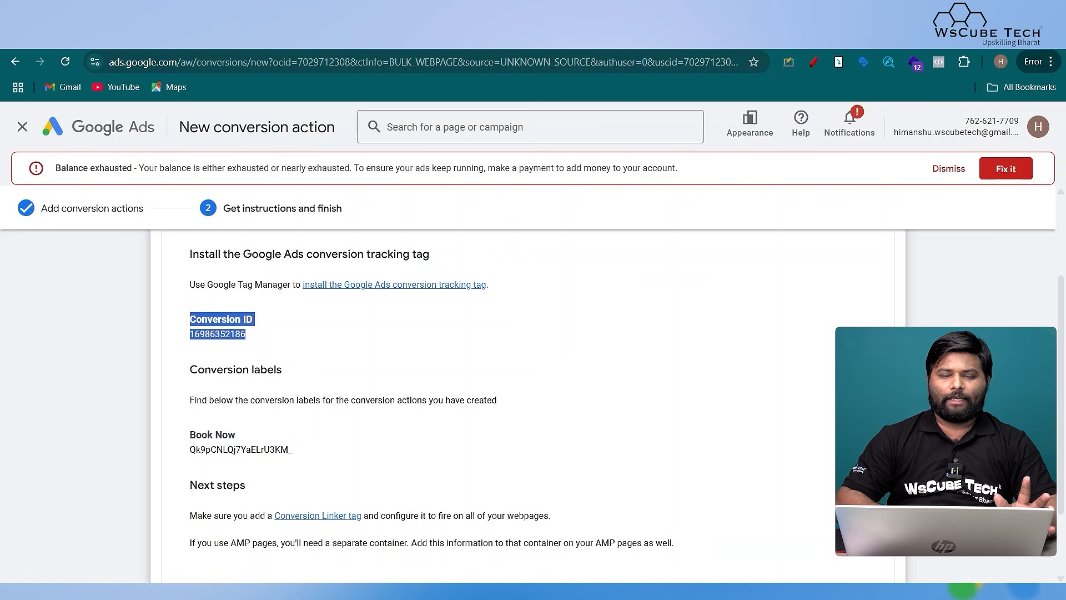
Step: Switch to the website's Tag Manager workspace, refresh it and create a new tag named "PPC Book now Track"
click(222, 37)
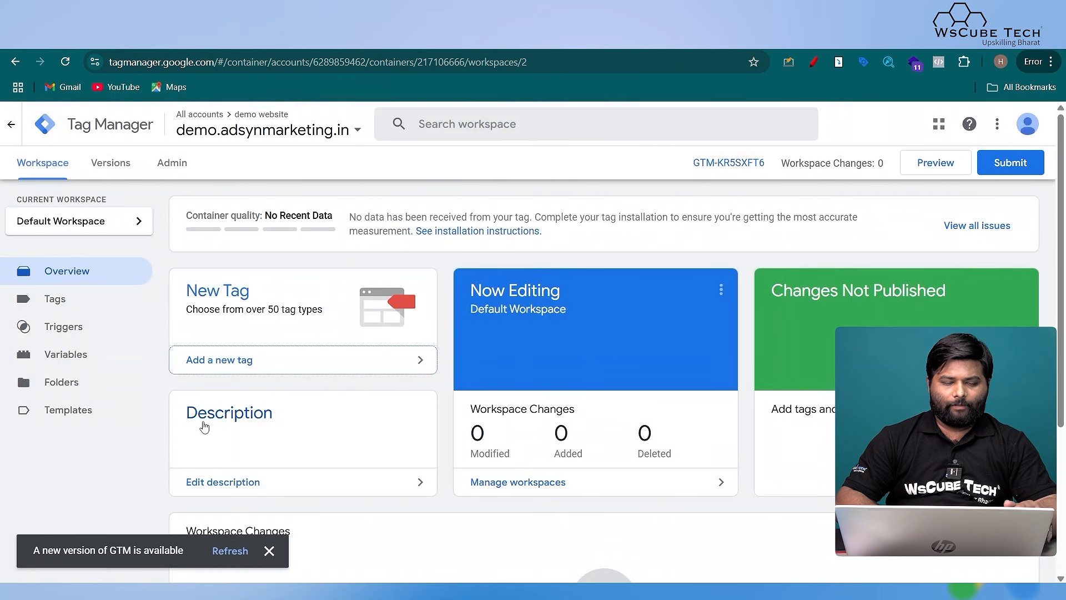
click(220, 553)
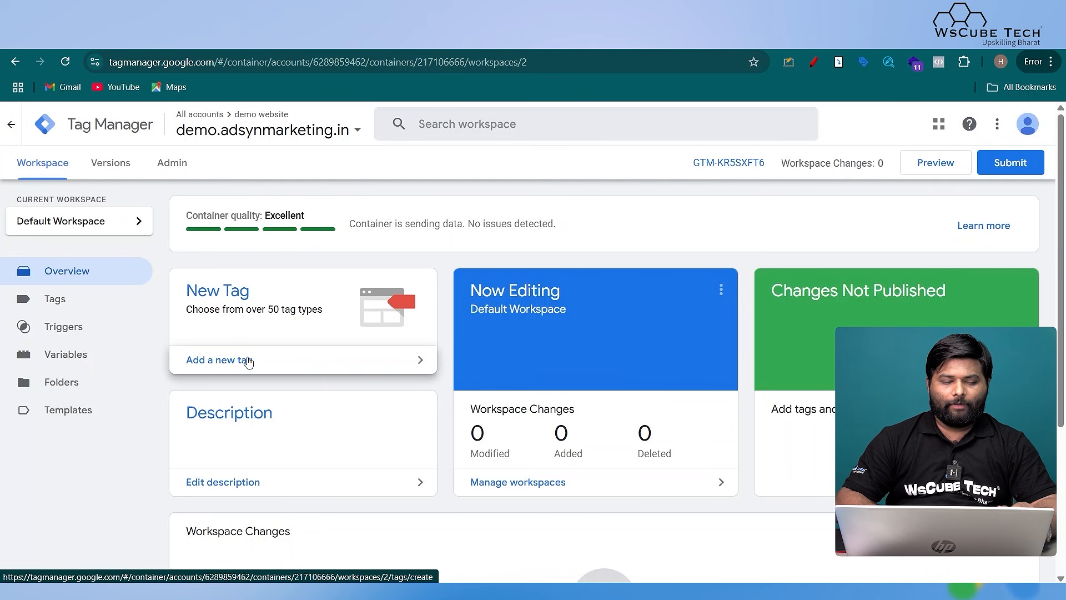
click(248, 362)
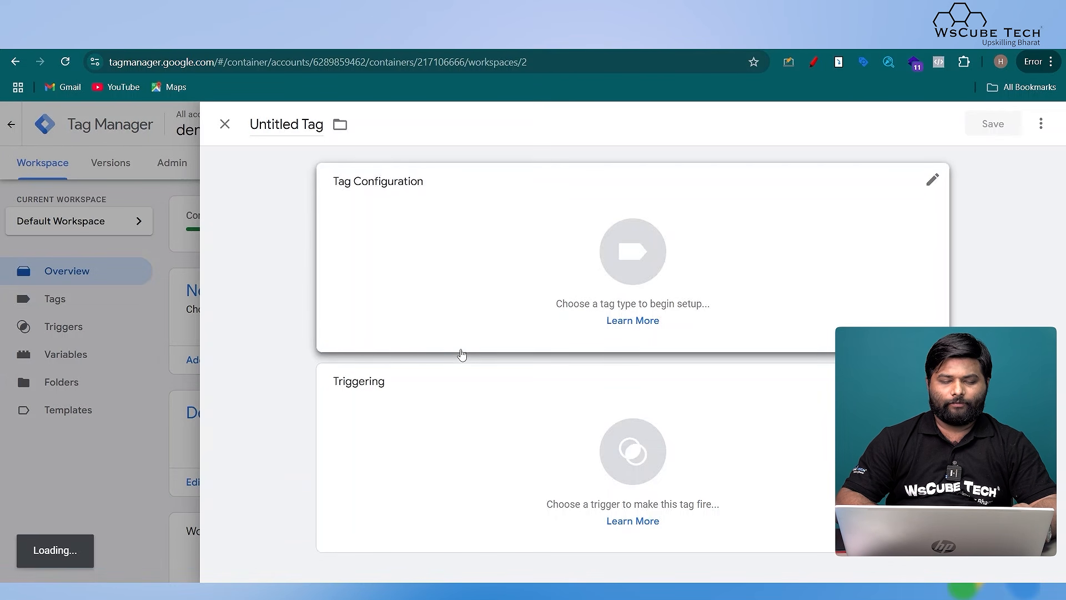
click(307, 125)
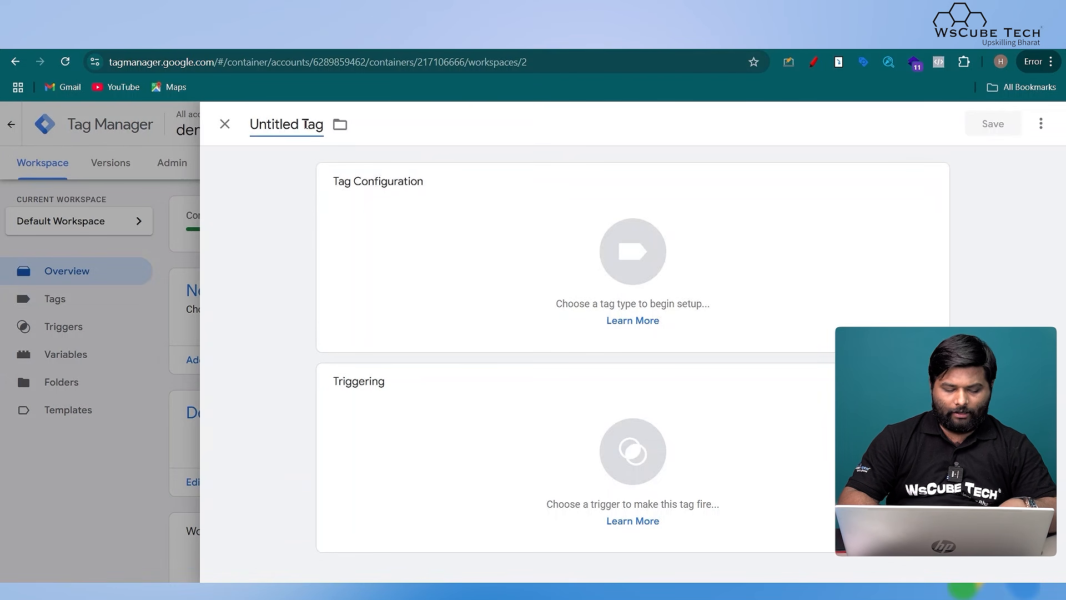
key(ctrl+a)
key(BackSpace)
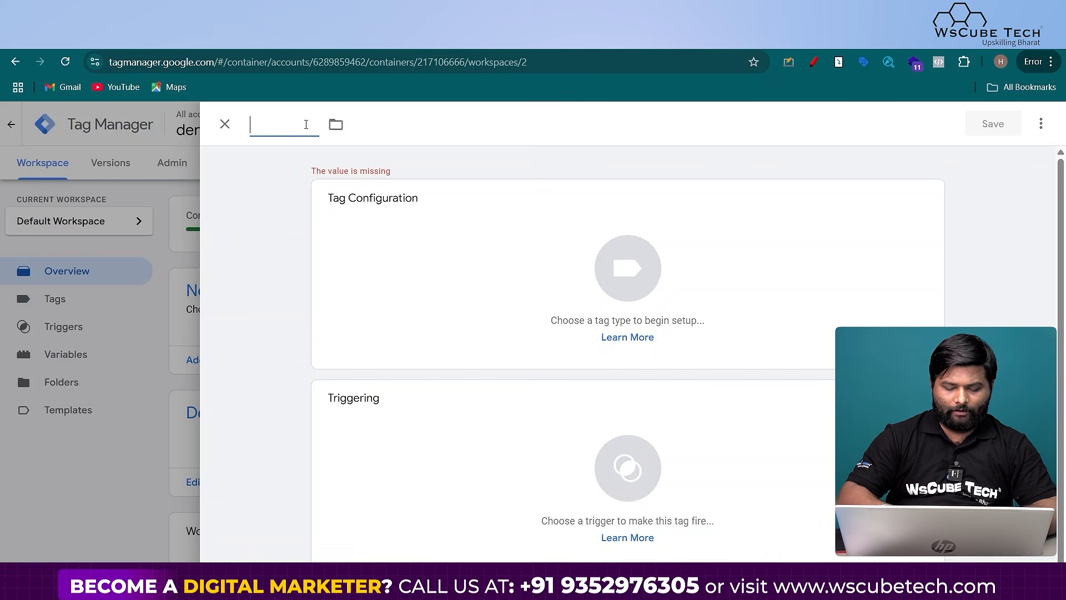
text(PPC)
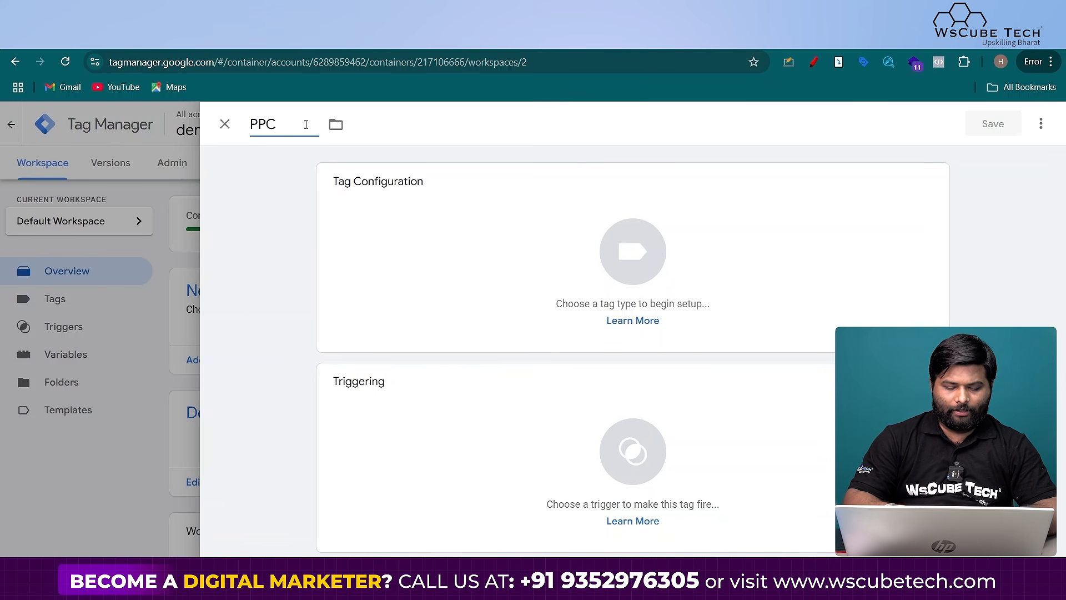
text( Book now Track)
Step: Set the tag type to Google Ads Conversion Tracking
click(659, 265)
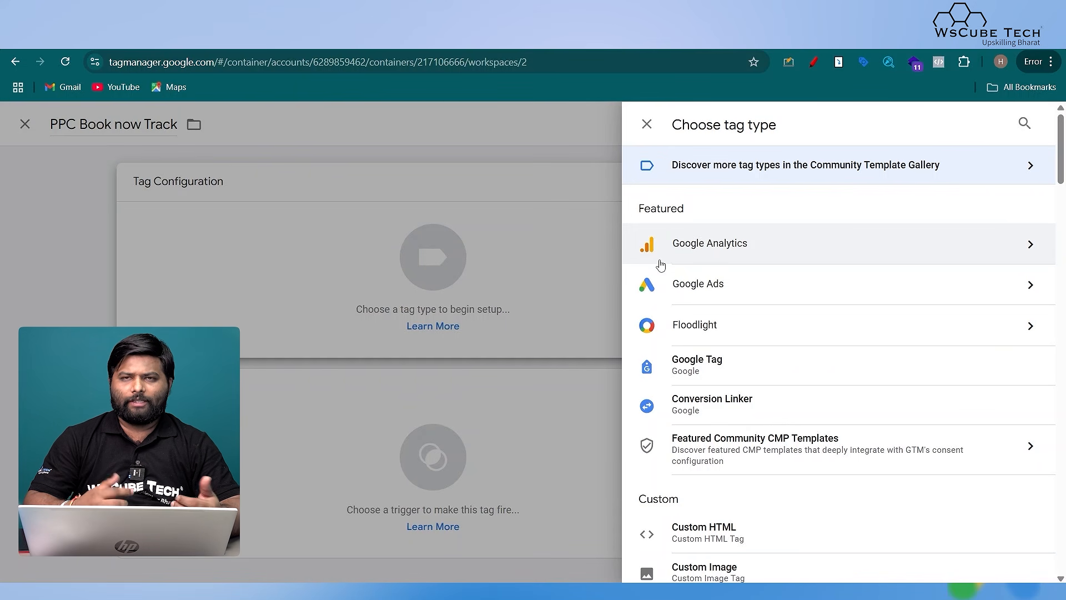
click(761, 282)
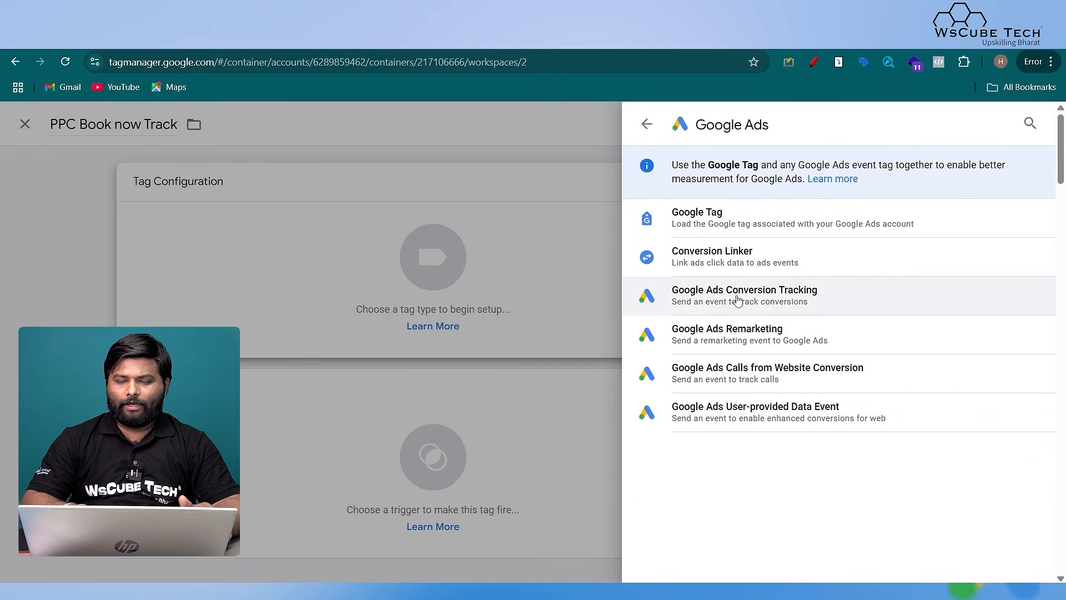
click(737, 307)
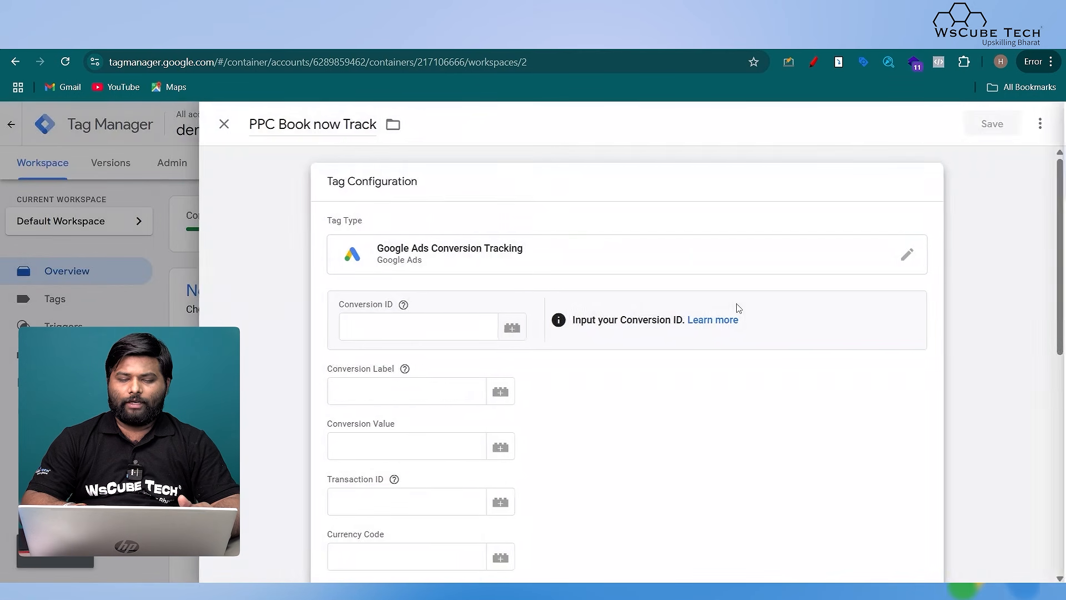
Step: Copy the Conversion ID from the Google Ads setup instructions into the Conversion ID field of the PPC Book now Track tag
click(389, 315)
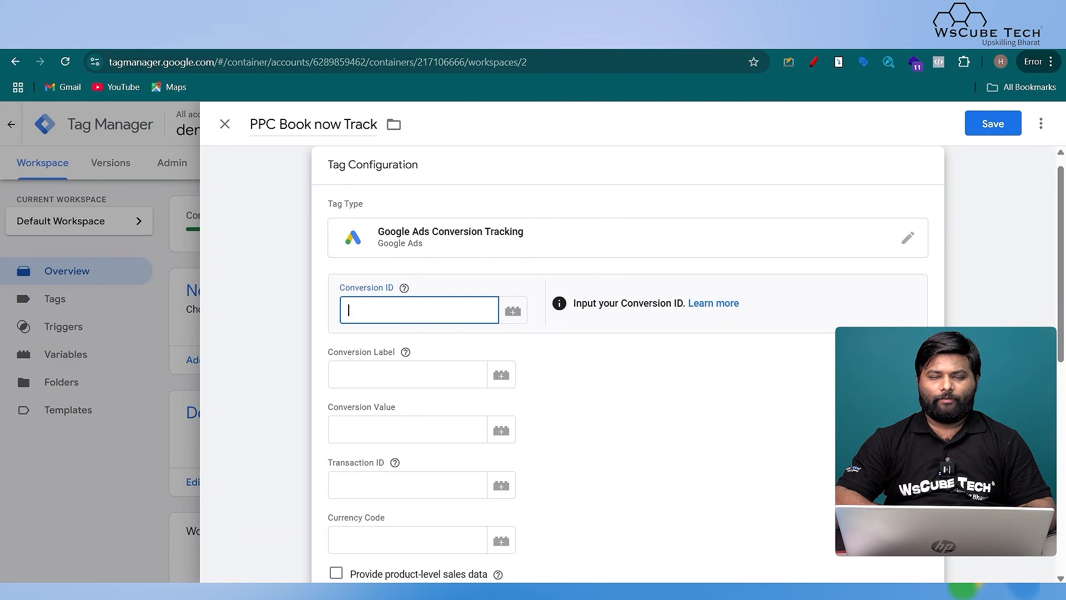
key(alt+Tab)
click(257, 336)
double_click(216, 336)
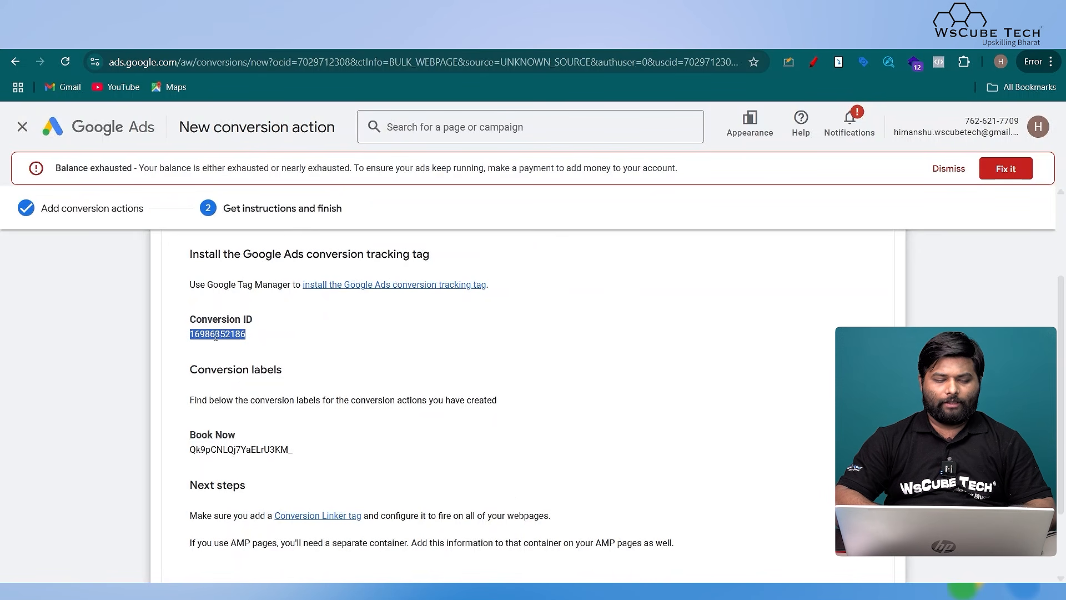
key(ctrl+c)
key(alt+Tab)
key(ctrl+v)
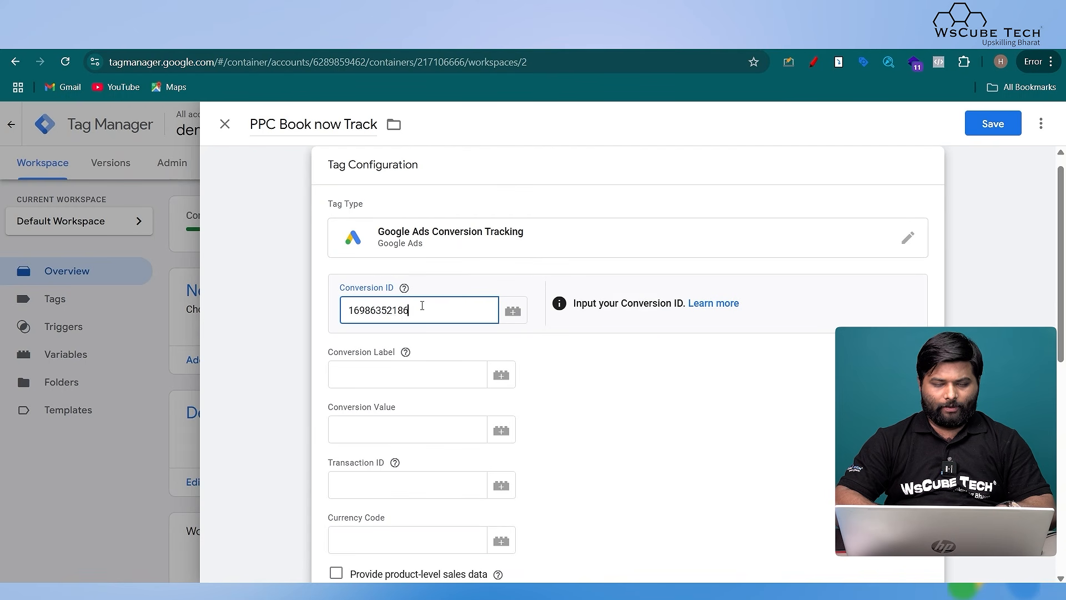
Step: Copy the Book Now conversion label from Google Ads into the tag's Conversion Label field
key(alt+Tab)
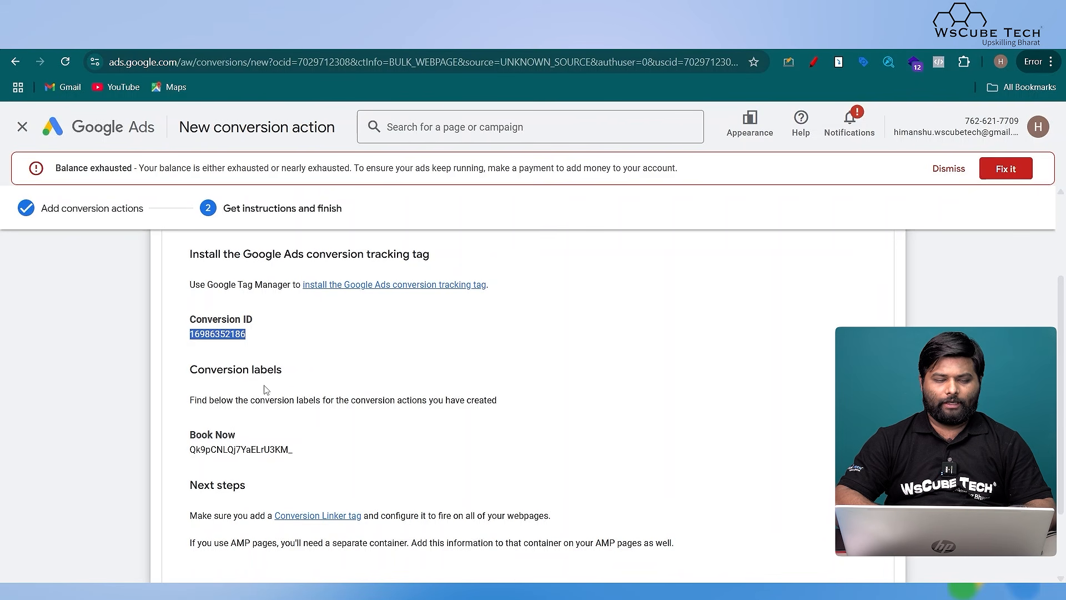
drag(191, 449, 307, 453)
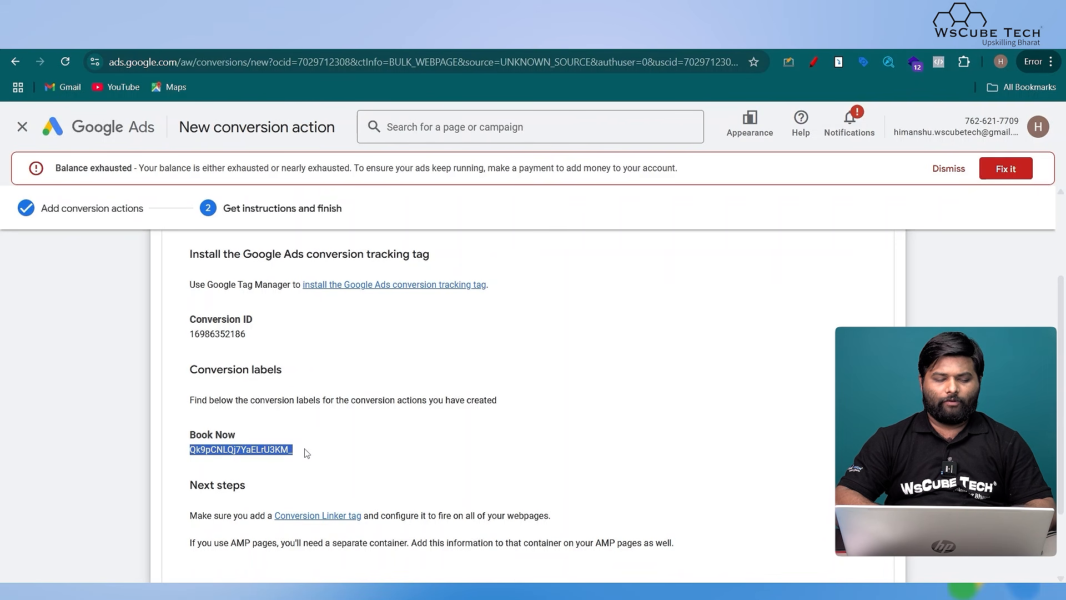
key(ctrl+c)
key(alt+Tab)
click(366, 380)
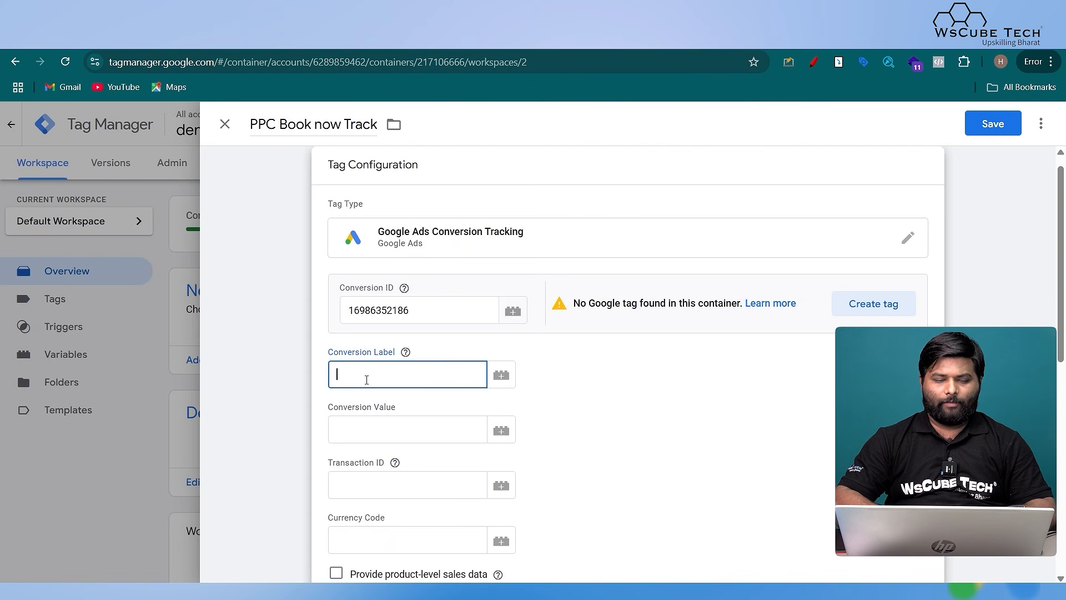
key(ctrl+v)
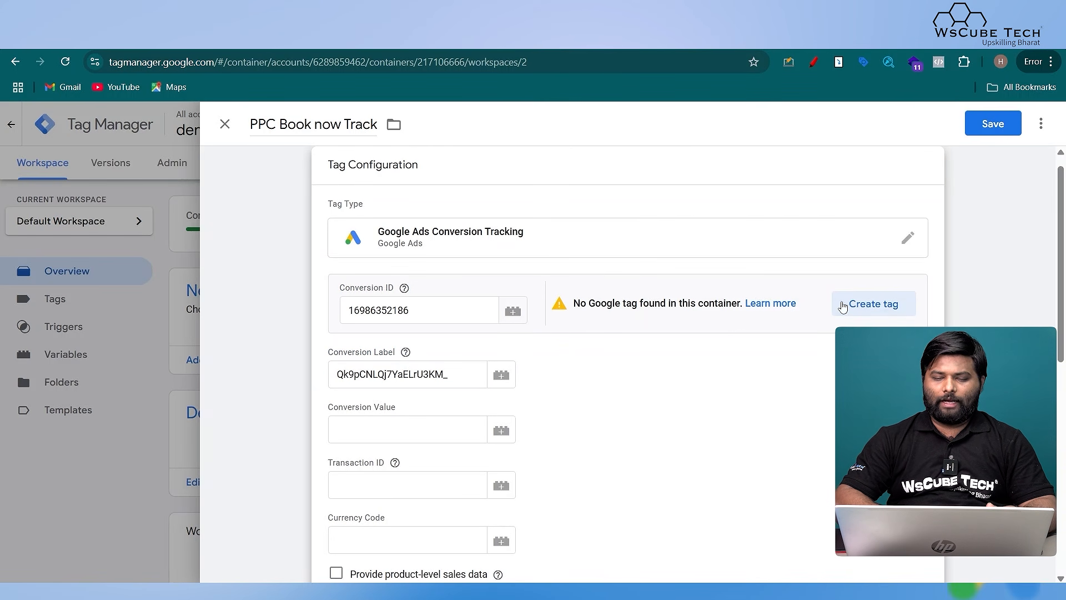
Step: Create the missing Google tag for this Conversion ID and save it with the Initialization - All Pages trigger
click(872, 304)
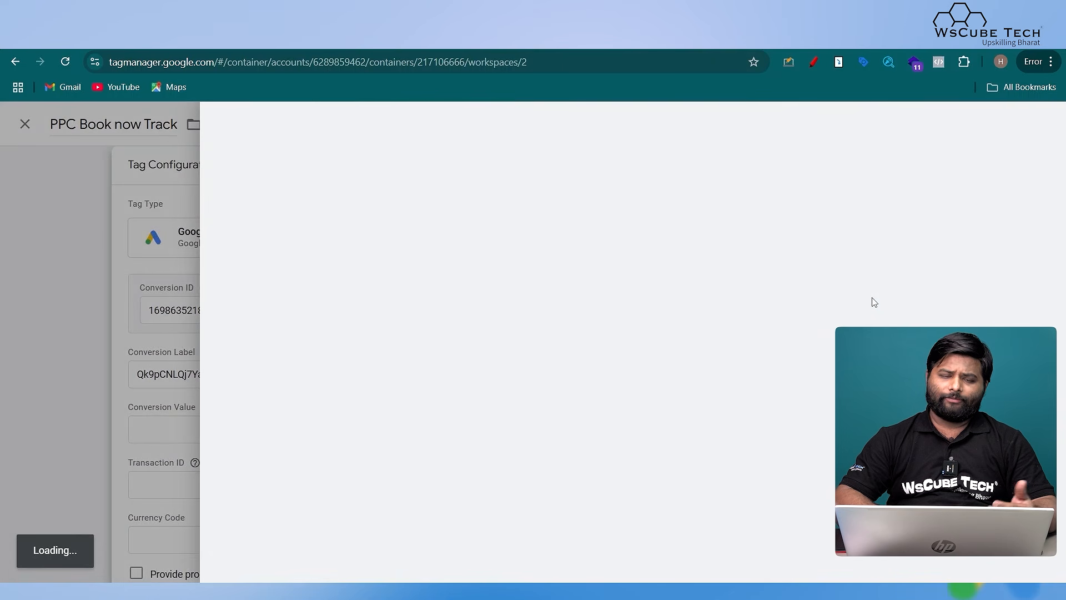
scroll(874, 302, down, 1)
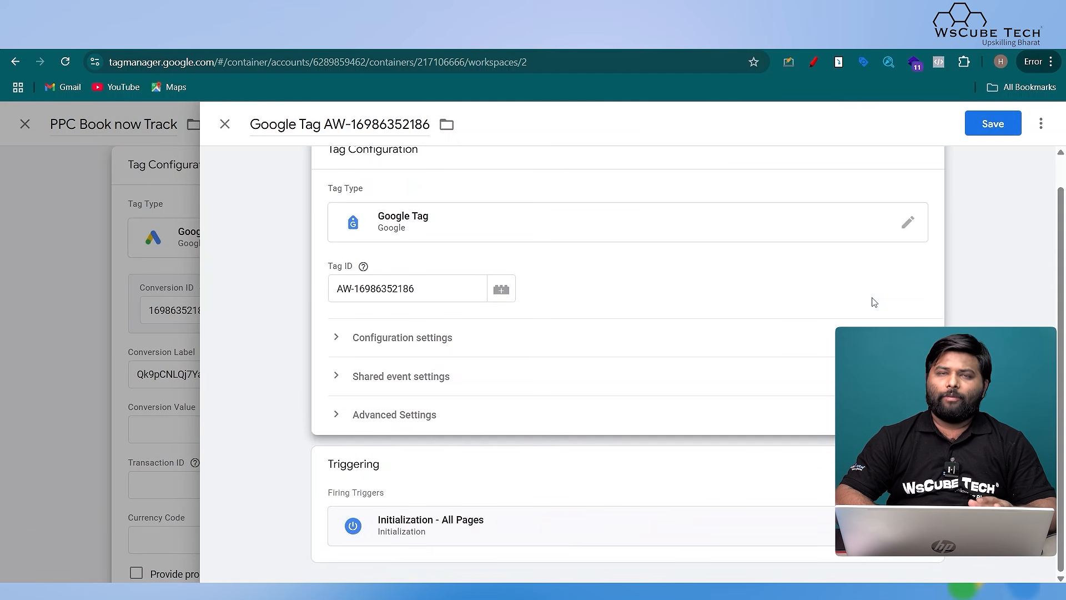
click(993, 124)
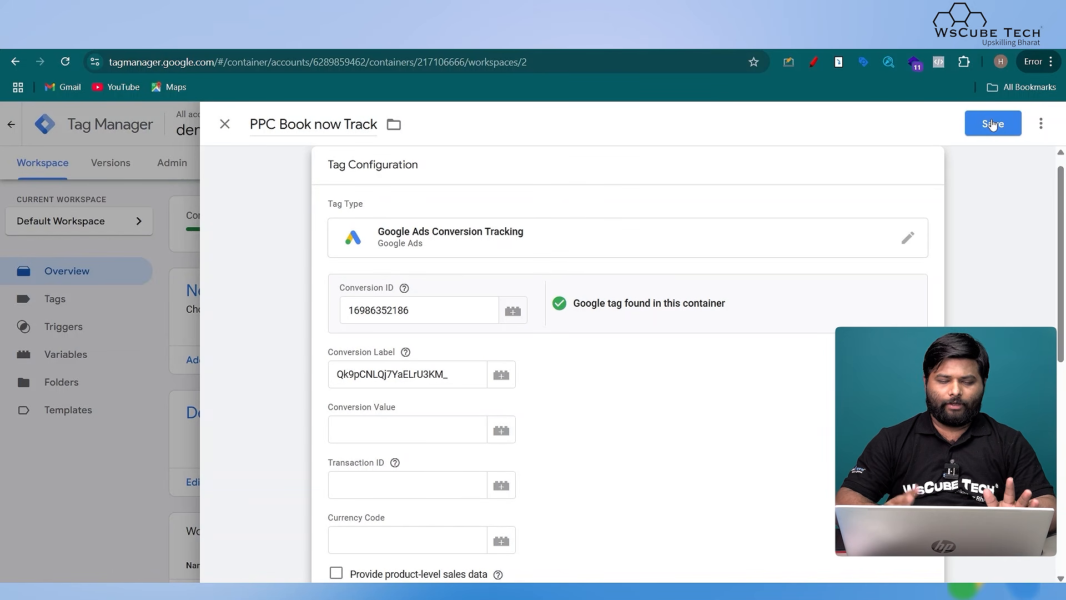
Step: Add a new firing trigger of type Initialization to the PPC Book now Track tag
scroll(538, 369, down, 8)
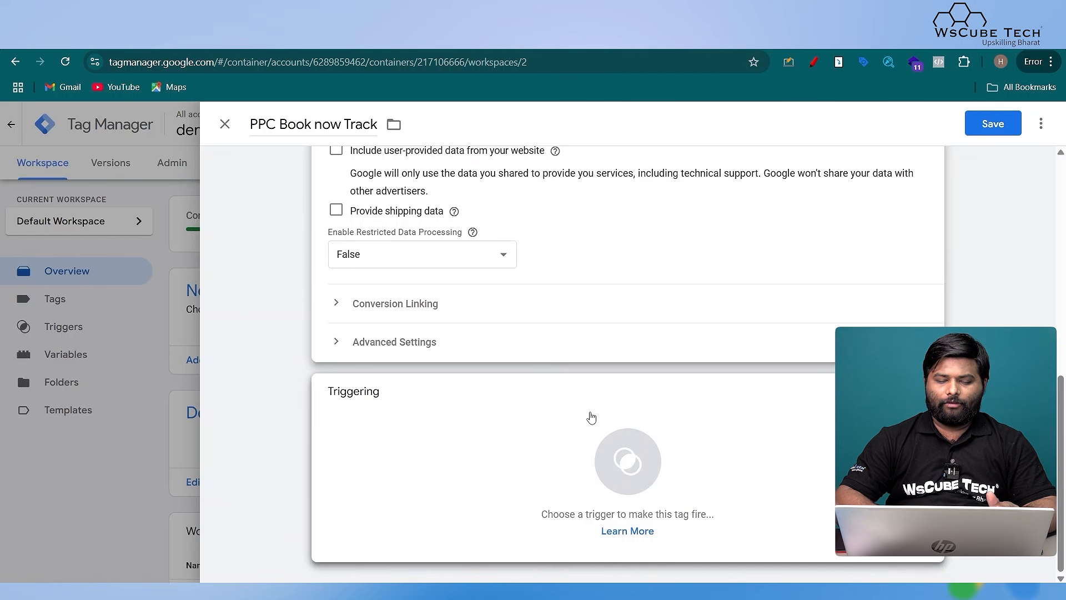
click(592, 418)
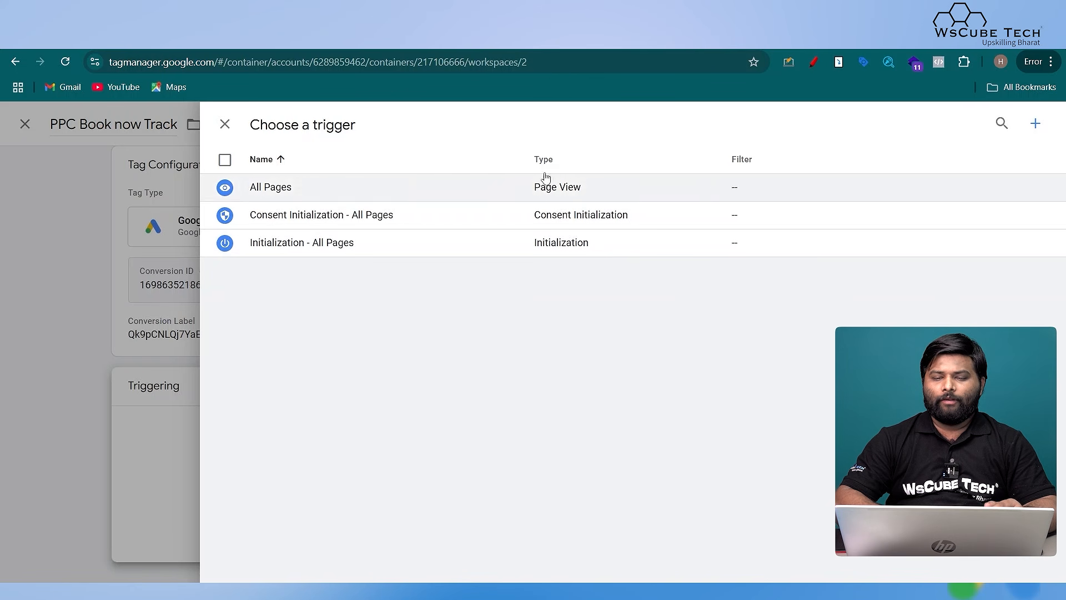
click(1035, 124)
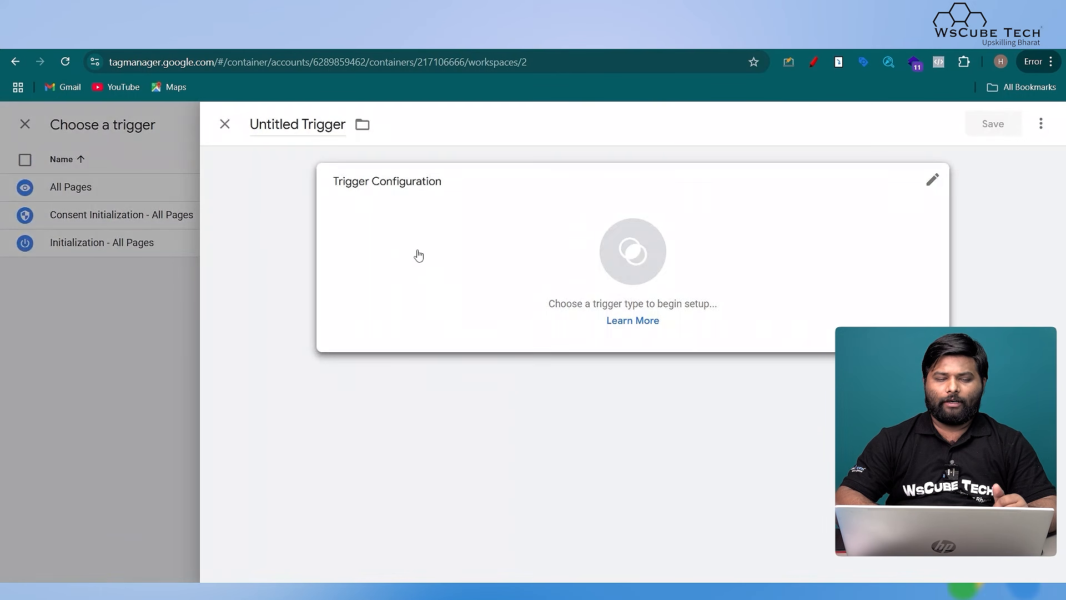
click(522, 257)
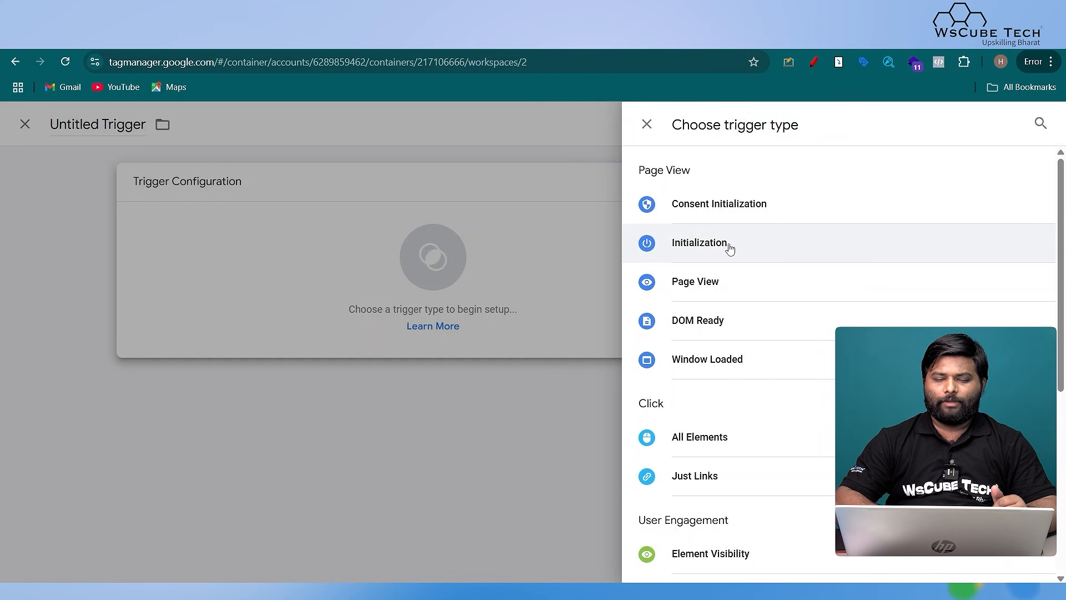
click(731, 249)
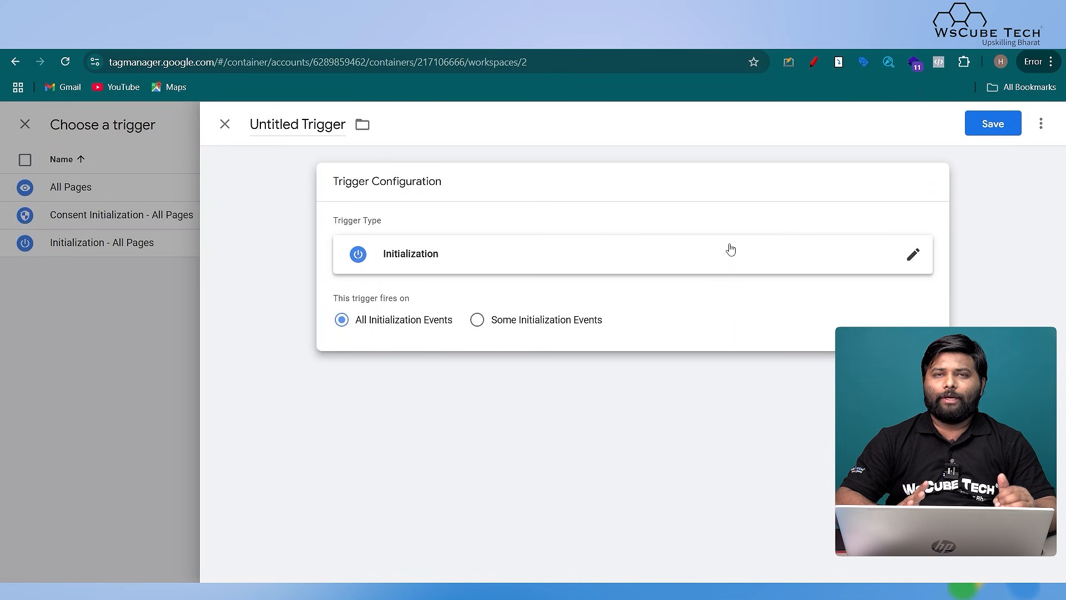
Step: Limit the trigger to Some Initialization Events where Page URL contains "thank-you", and save it under the default name
click(480, 320)
click(411, 388)
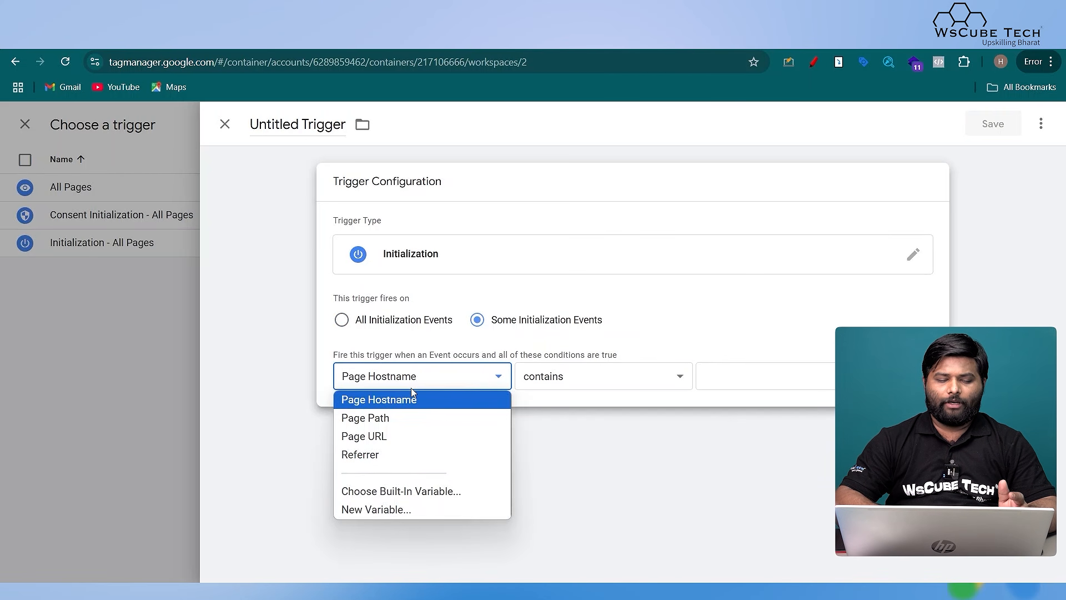
click(404, 444)
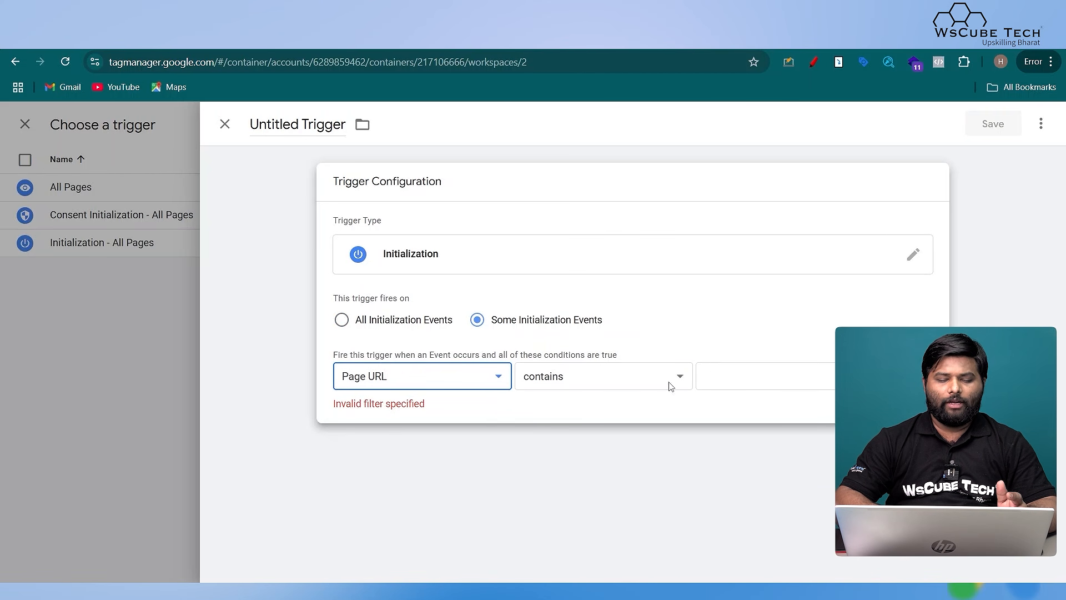
click(713, 376)
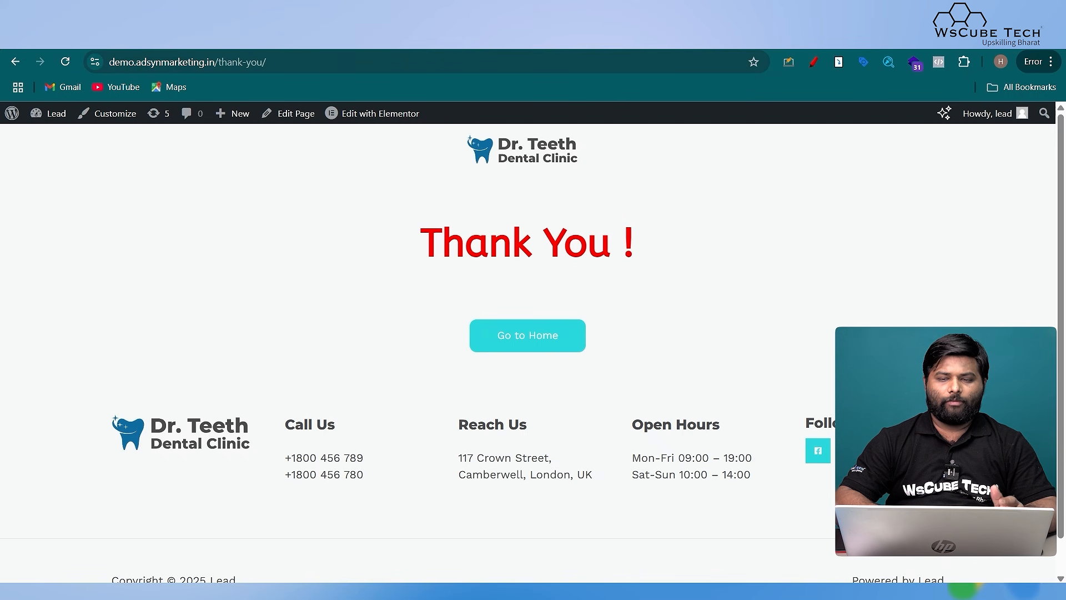
drag(265, 61, 219, 61)
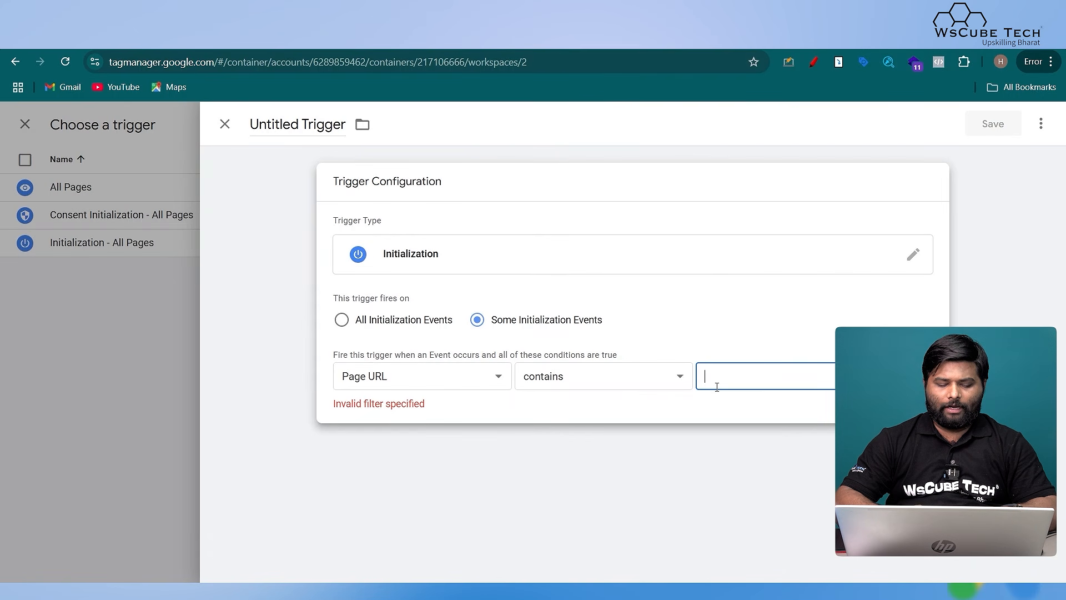
text(thank-you)
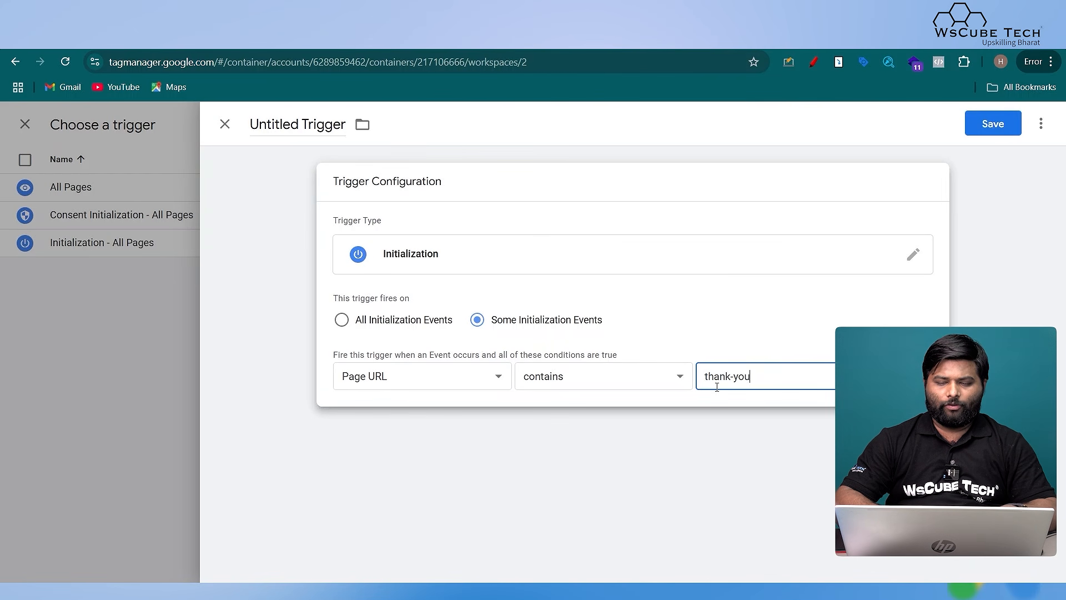
click(987, 132)
click(646, 329)
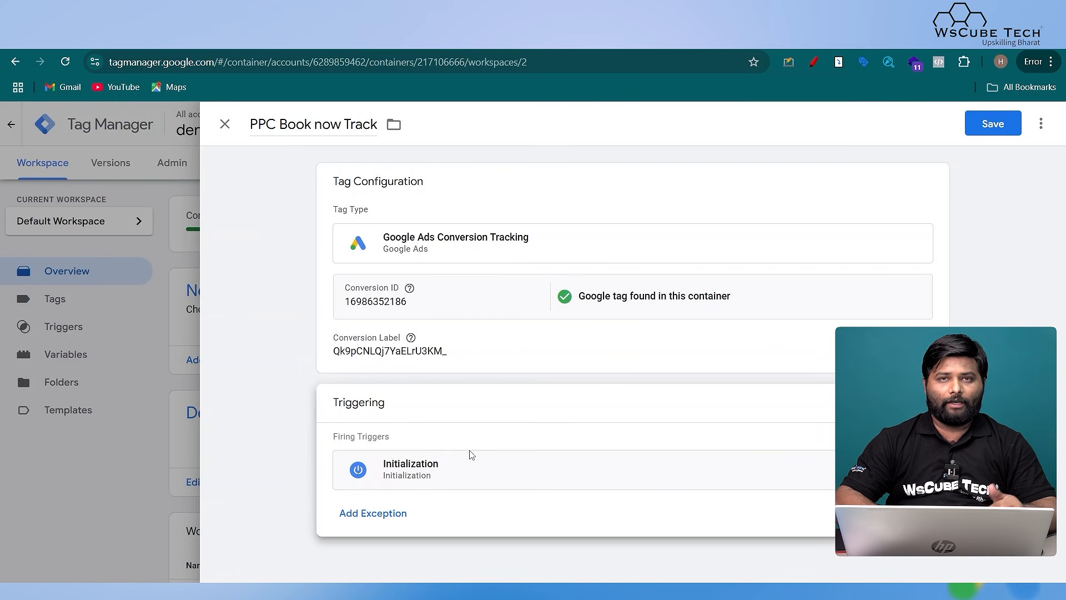
Step: Save the PPC Book now Track tag and publish the workspace changes to Live without a version name or description
click(983, 125)
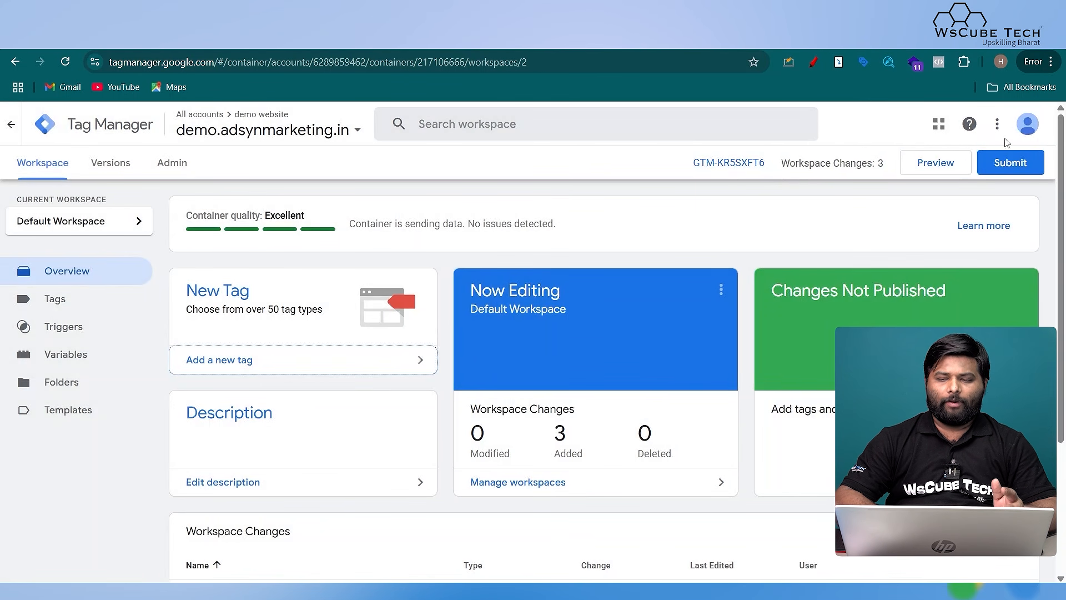
click(1027, 162)
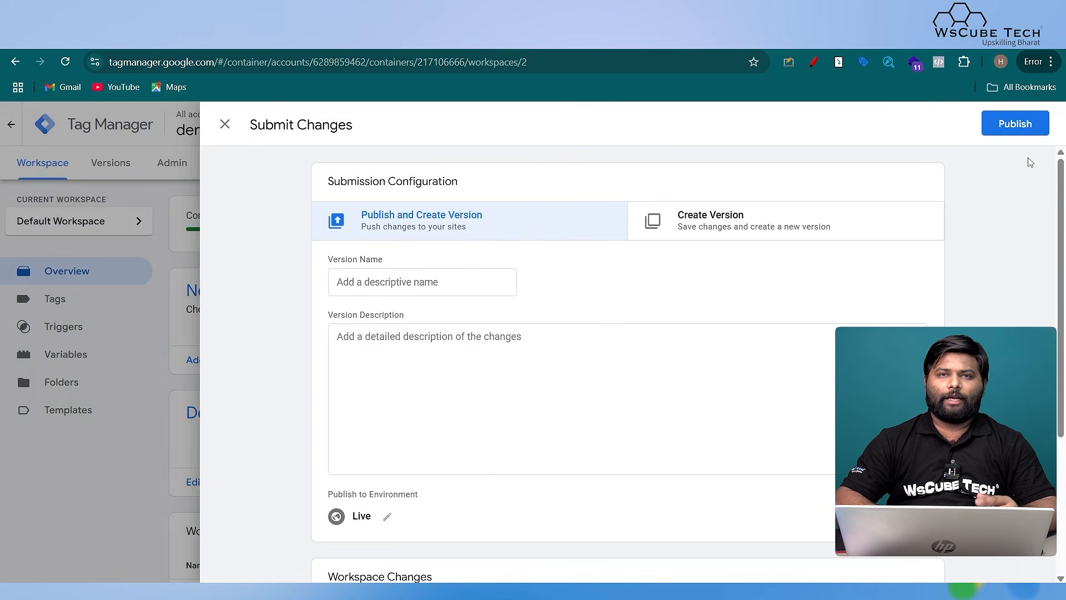
click(1020, 133)
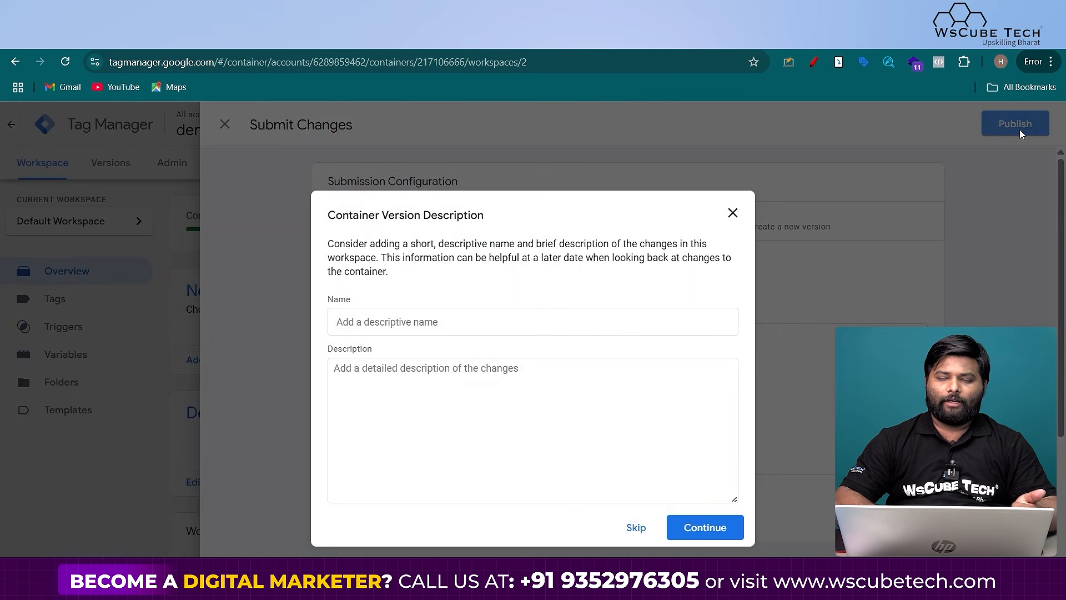
click(707, 535)
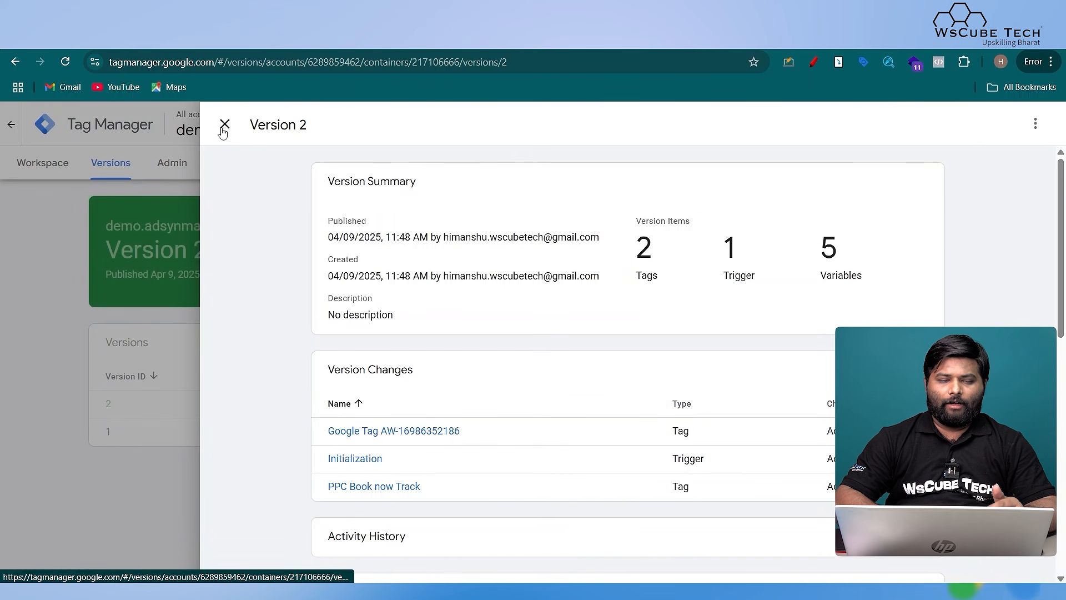
Step: Return to the workspace, start preview mode and connect Tag Assistant to the demo.adsynmarketing.in home page
click(224, 124)
click(45, 163)
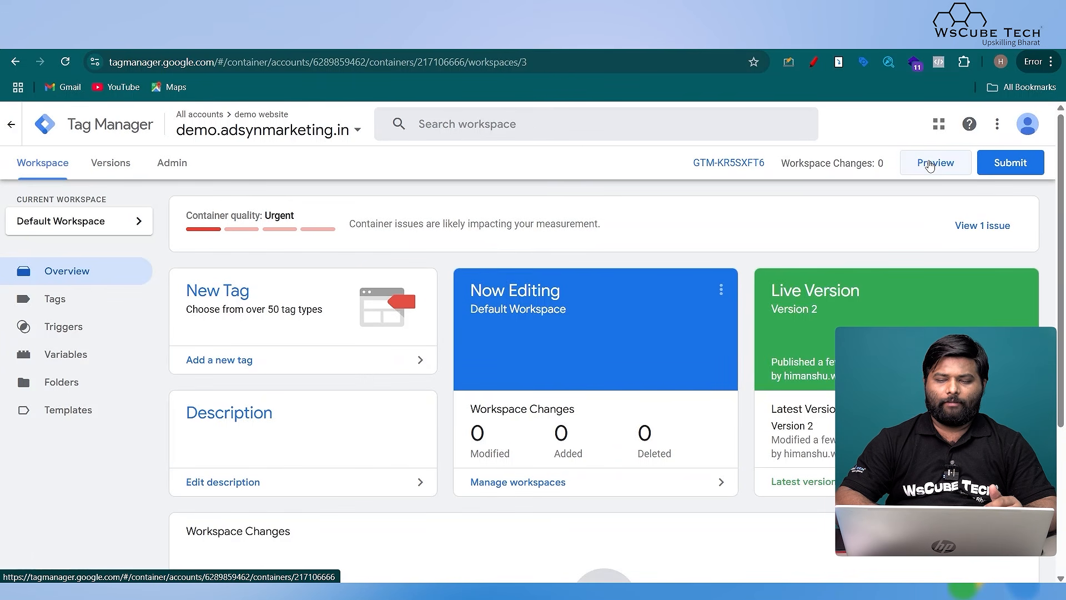
click(929, 162)
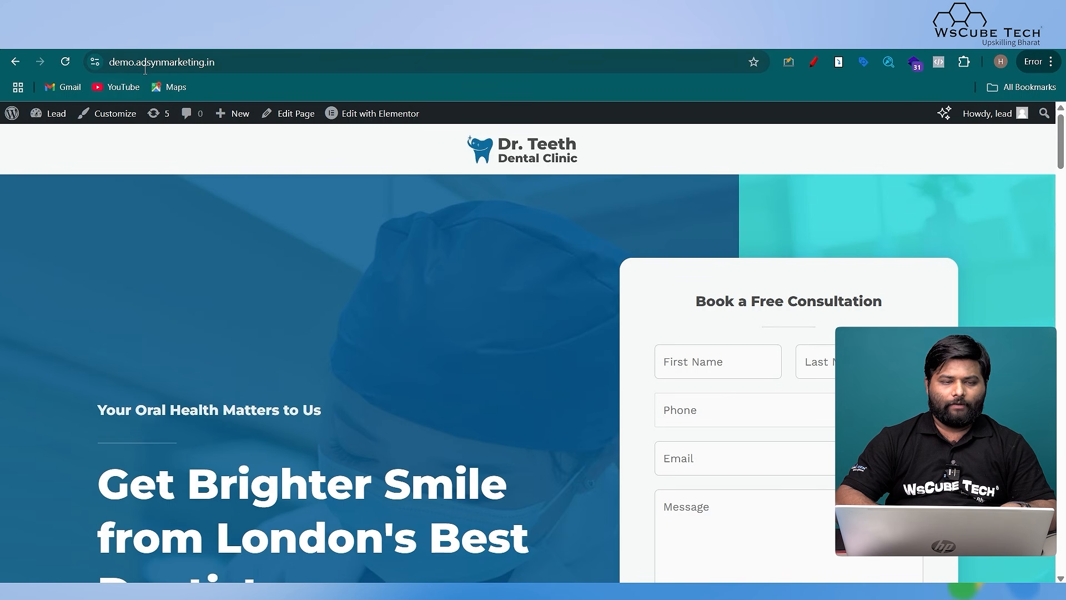
click(157, 63)
key(ctrl+c)
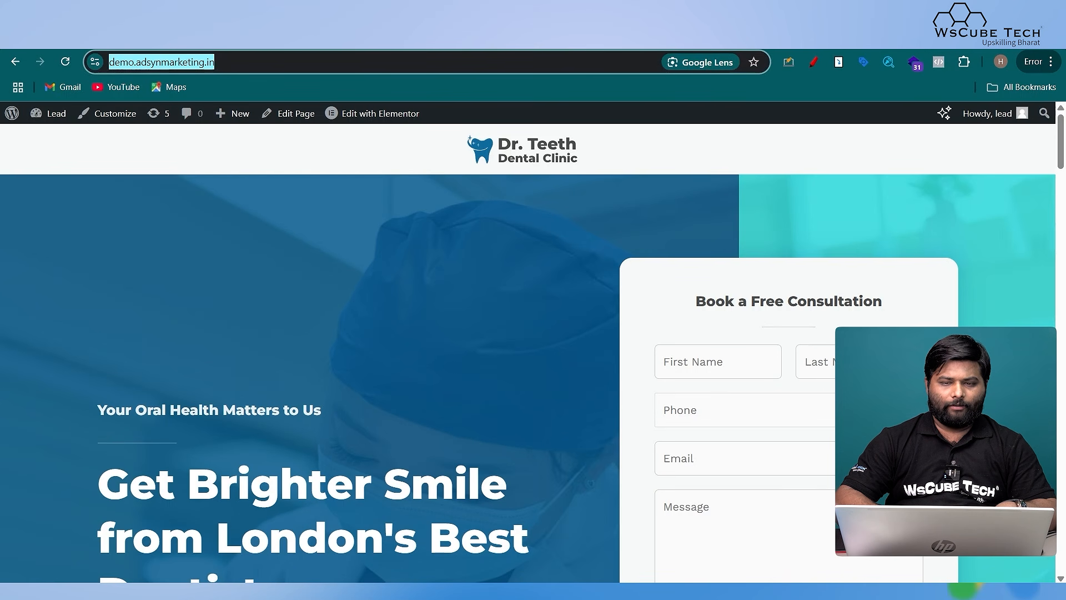
key(ctrl+Tab)
click(427, 390)
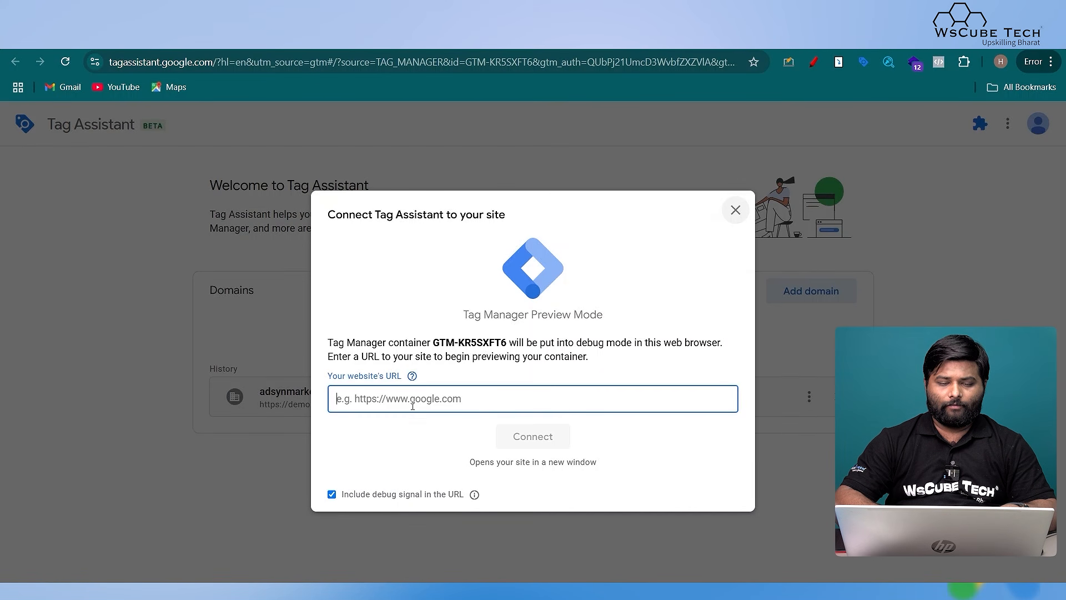
key(ctrl+v)
click(537, 436)
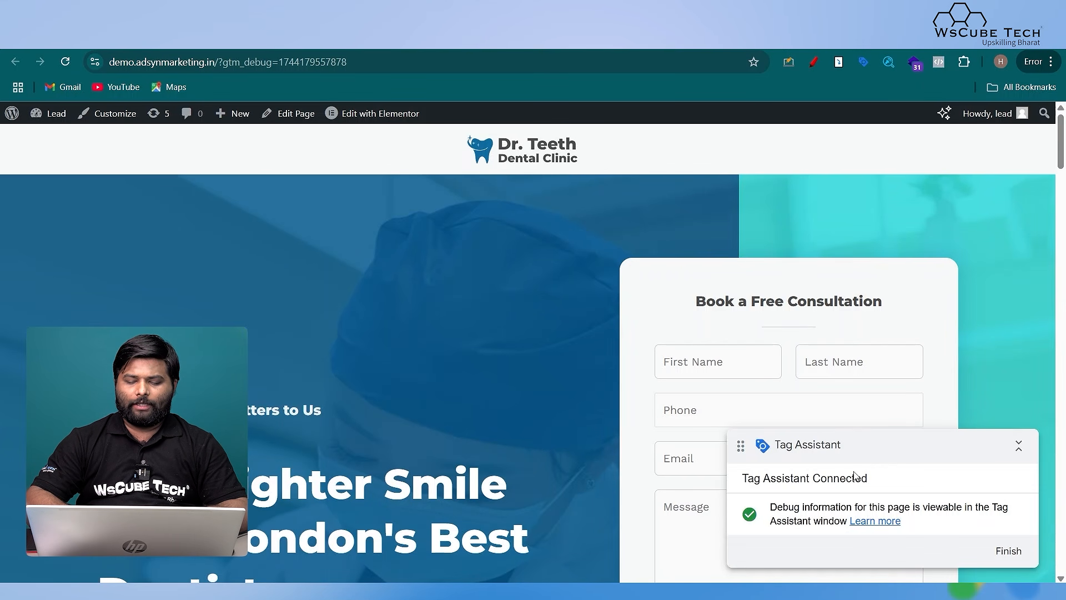
Step: Enter the first name, last name, phone number and e-mail in the Book a Free Consultation form
scroll(794, 379, down, 2)
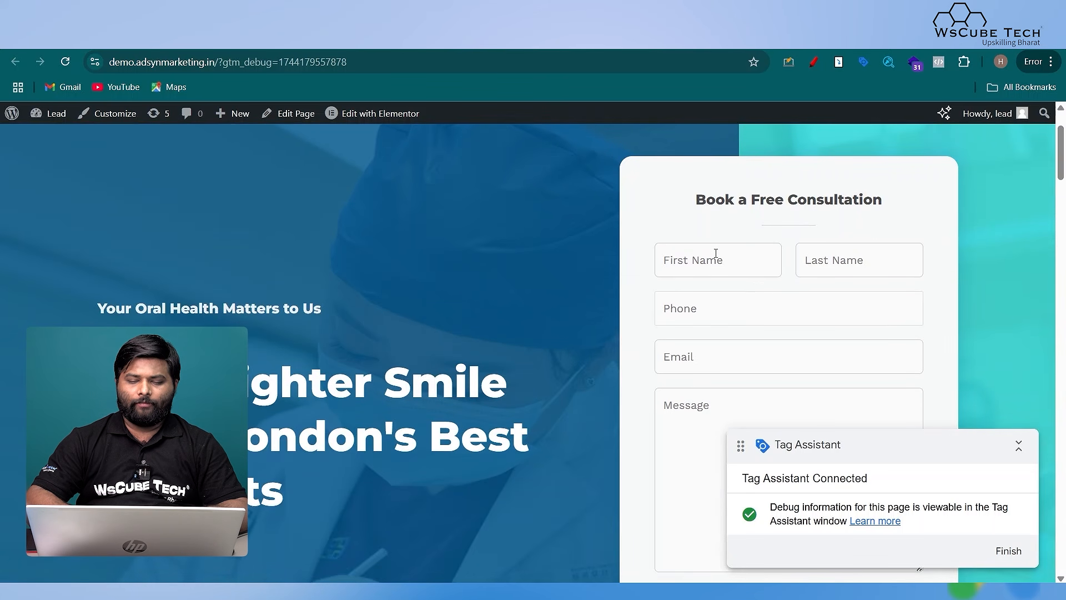
click(716, 253)
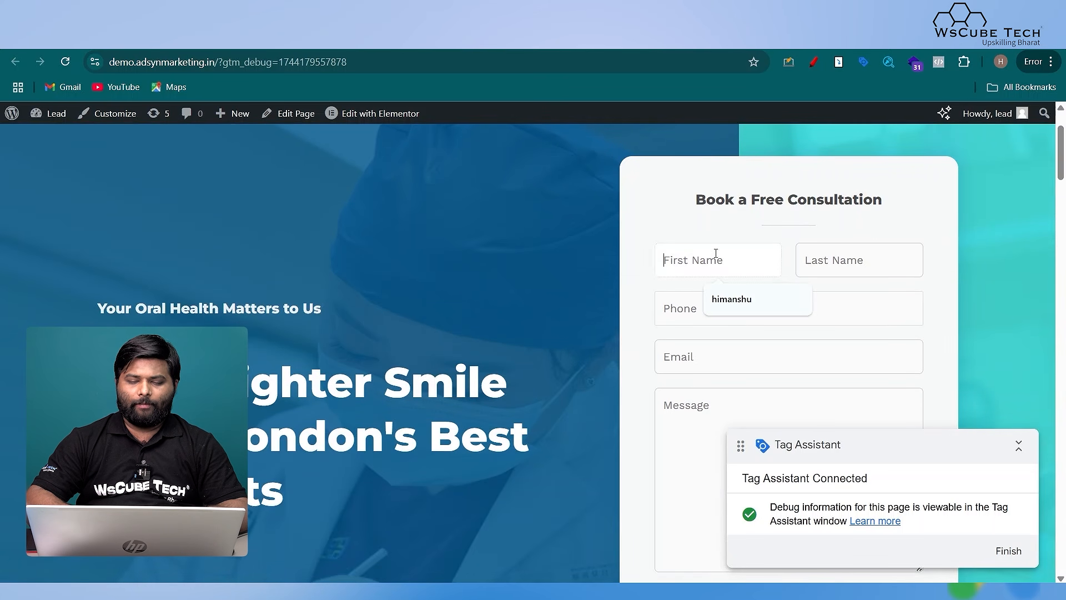
click(744, 298)
click(821, 263)
click(872, 301)
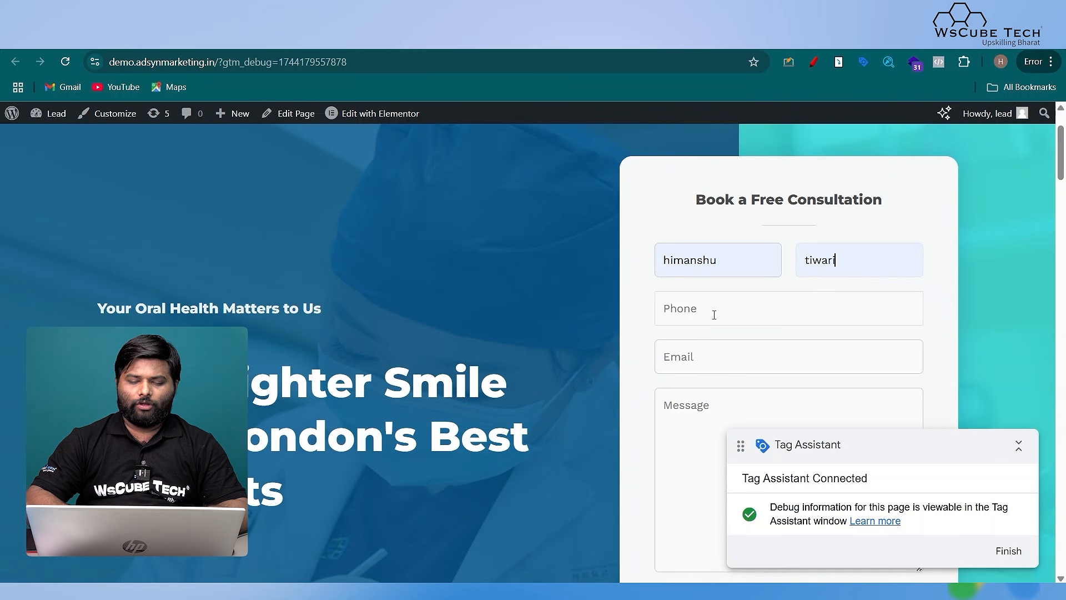
click(714, 309)
click(748, 348)
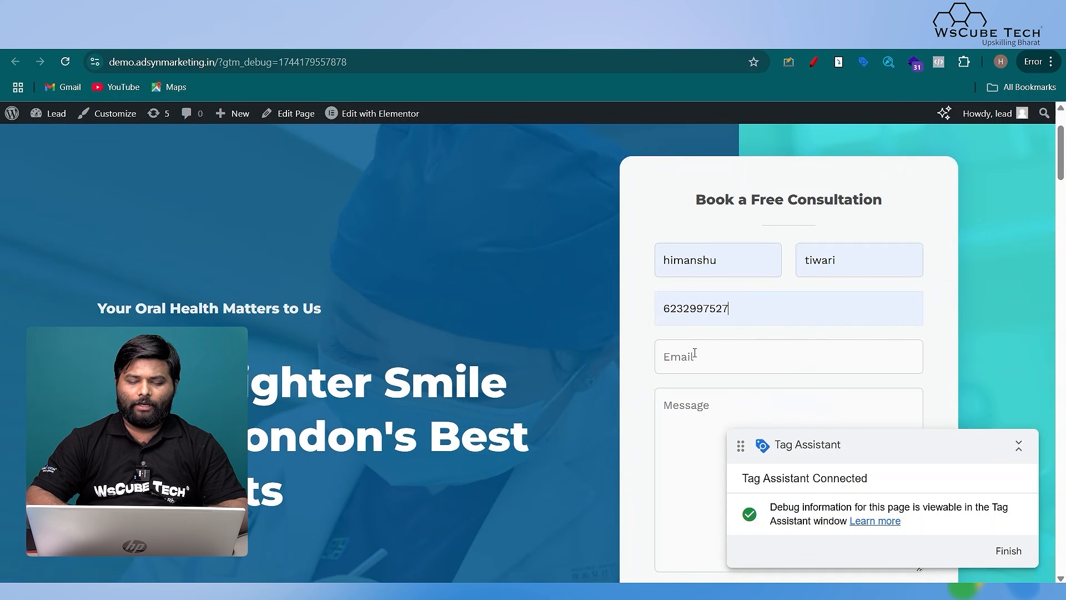
click(695, 354)
click(764, 396)
Step: Enter the message "Google Ads Lead Campaign" in the consultation form and submit it with Book Now
click(677, 445)
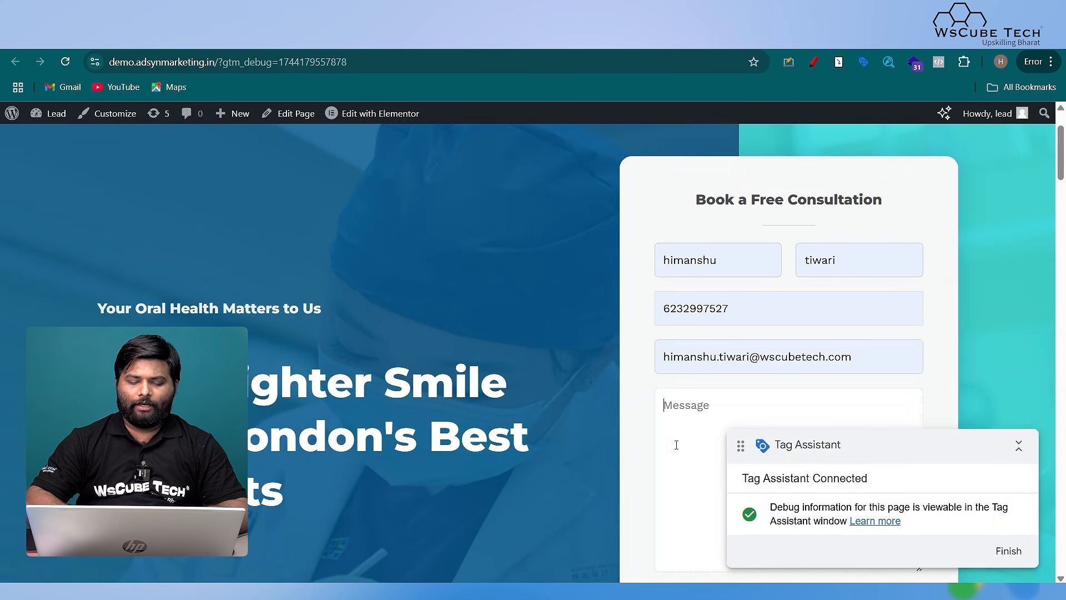
text(Google )
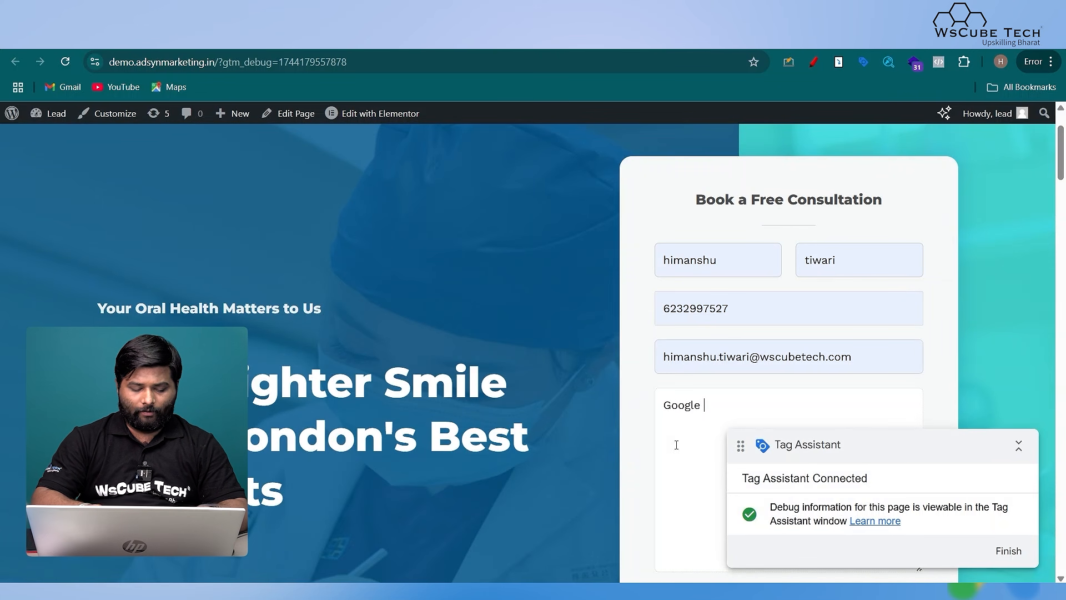
text(Ads Lead )
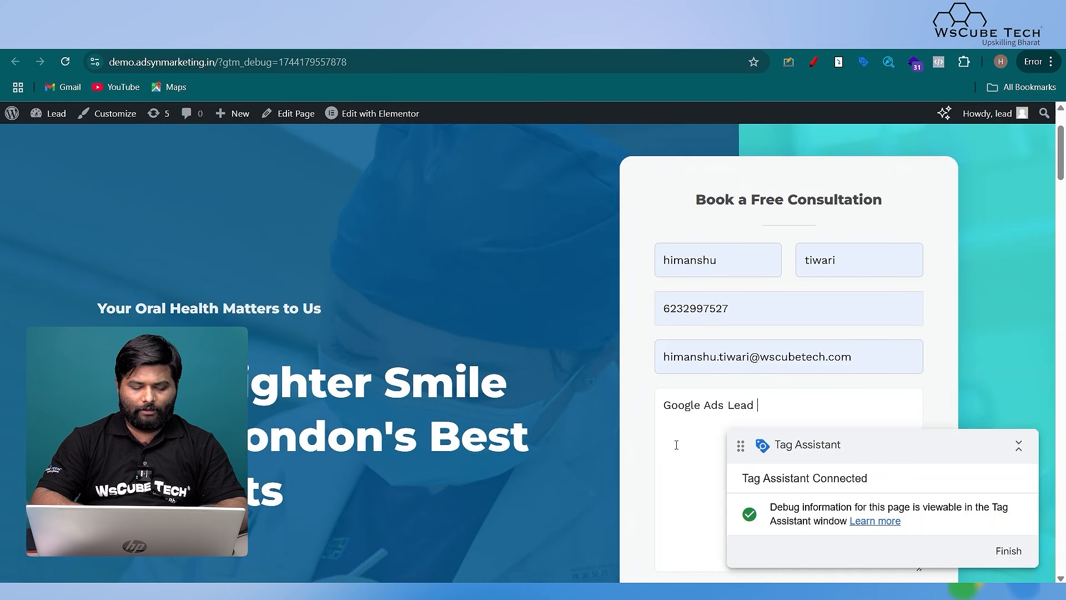
text(Campaign)
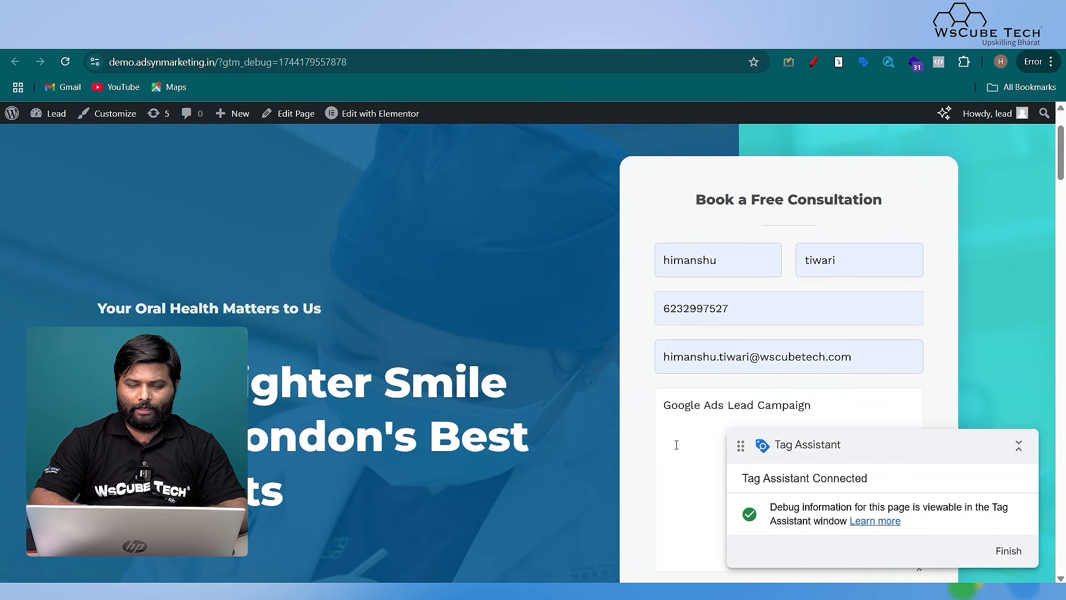
drag(854, 443, 805, 132)
scroll(862, 378, down, 3)
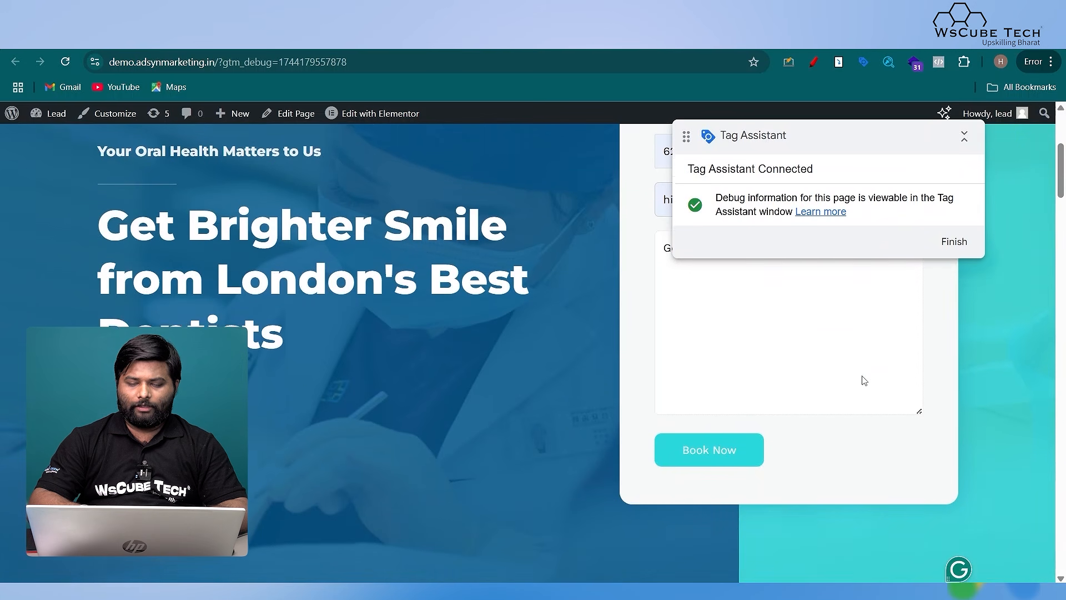
click(720, 446)
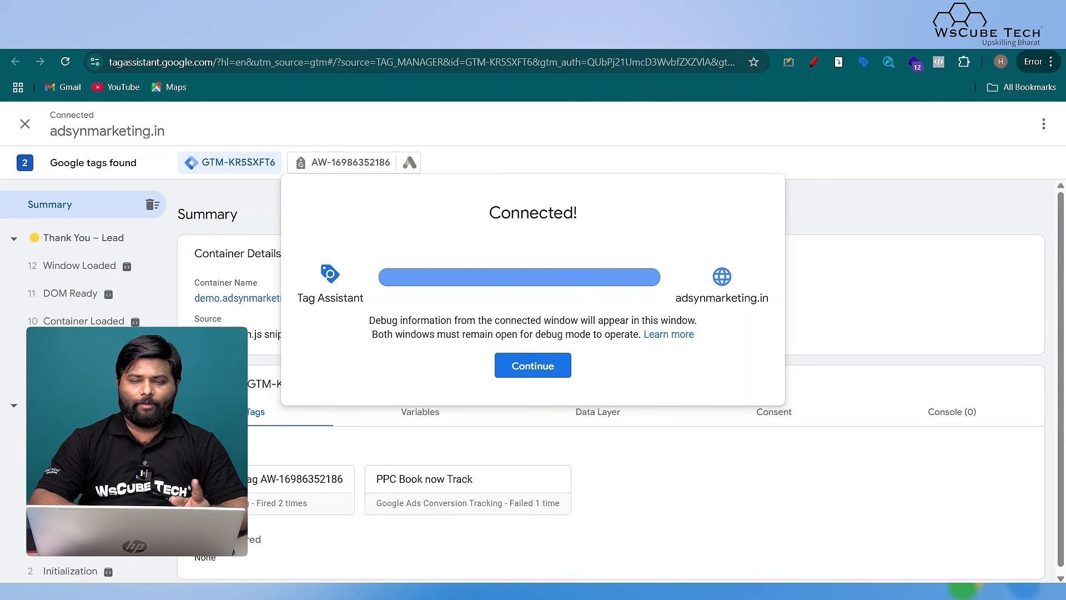
Step: Dismiss the connection notice in Tag Assistant and check which tags fired in the container summary
click(533, 365)
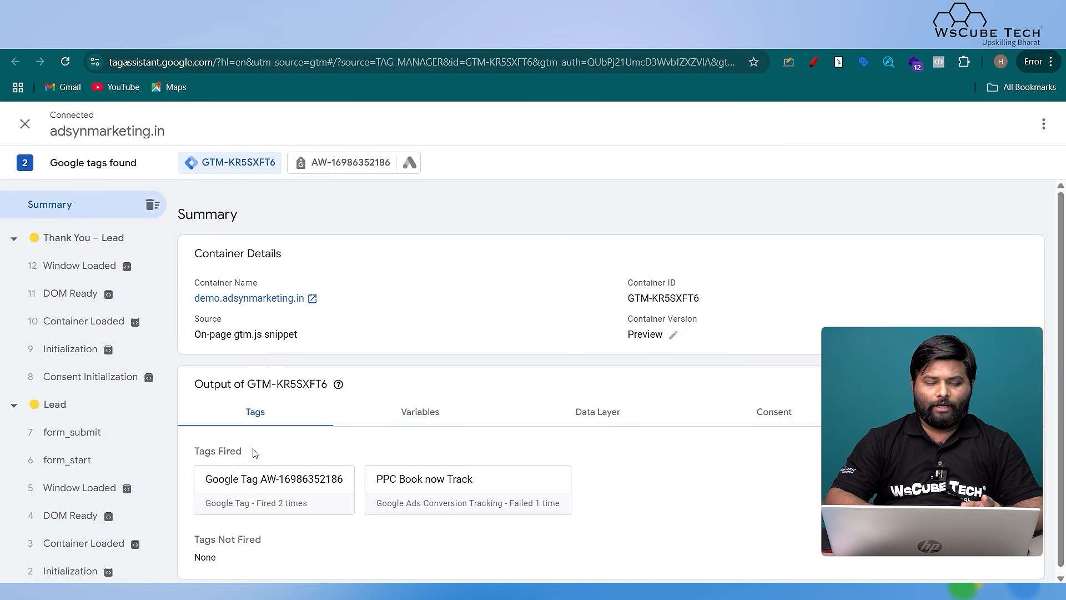
scroll(255, 452, down, 1)
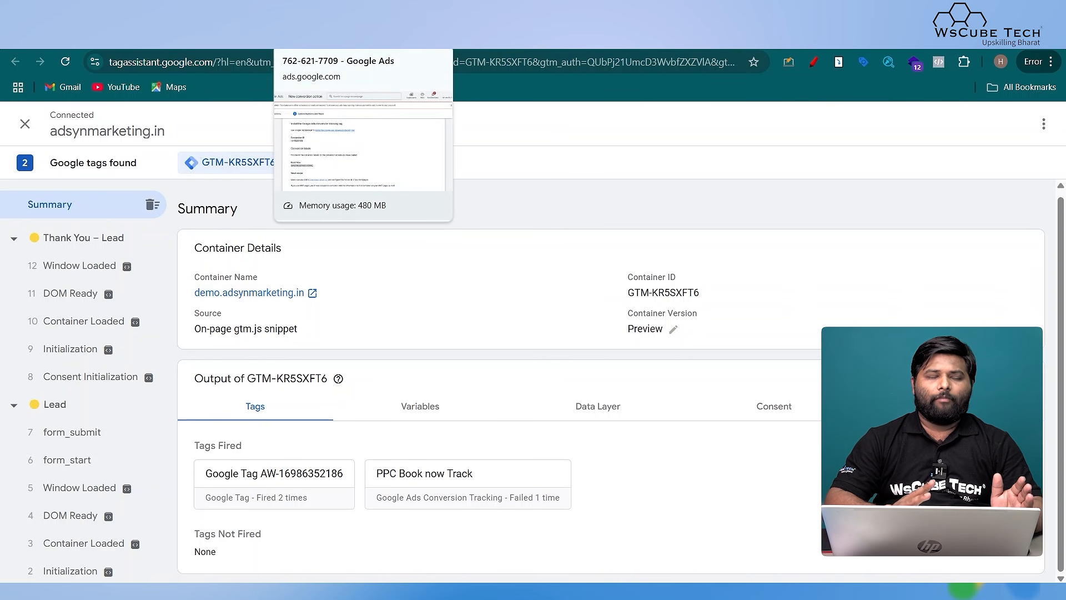
Step: Switch to Google Ads and finish the new conversion action setup after its tag instructions
click(316, 38)
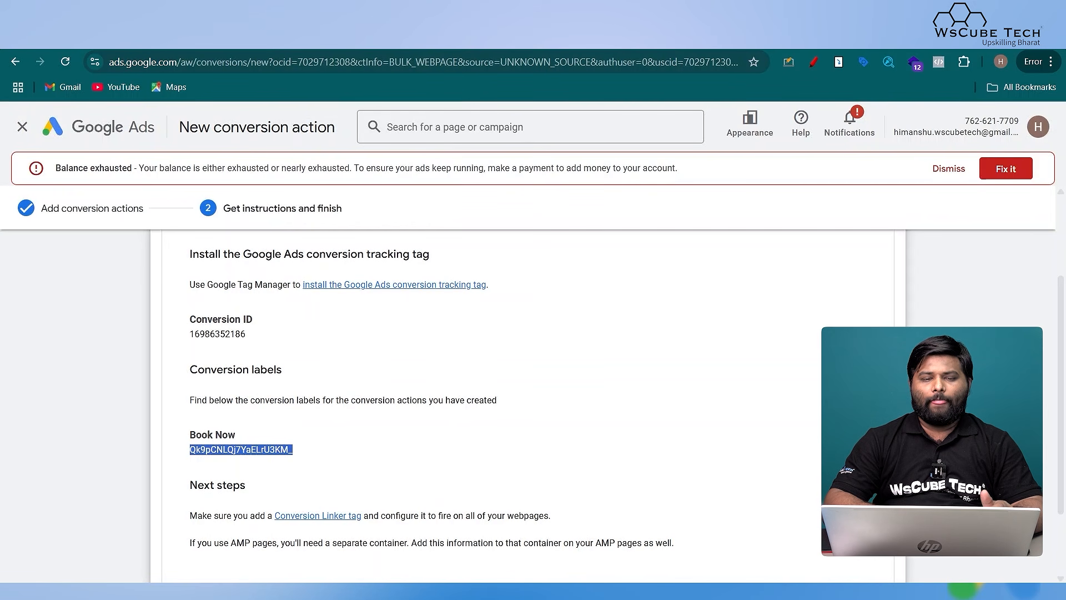
scroll(153, 280, down, 2)
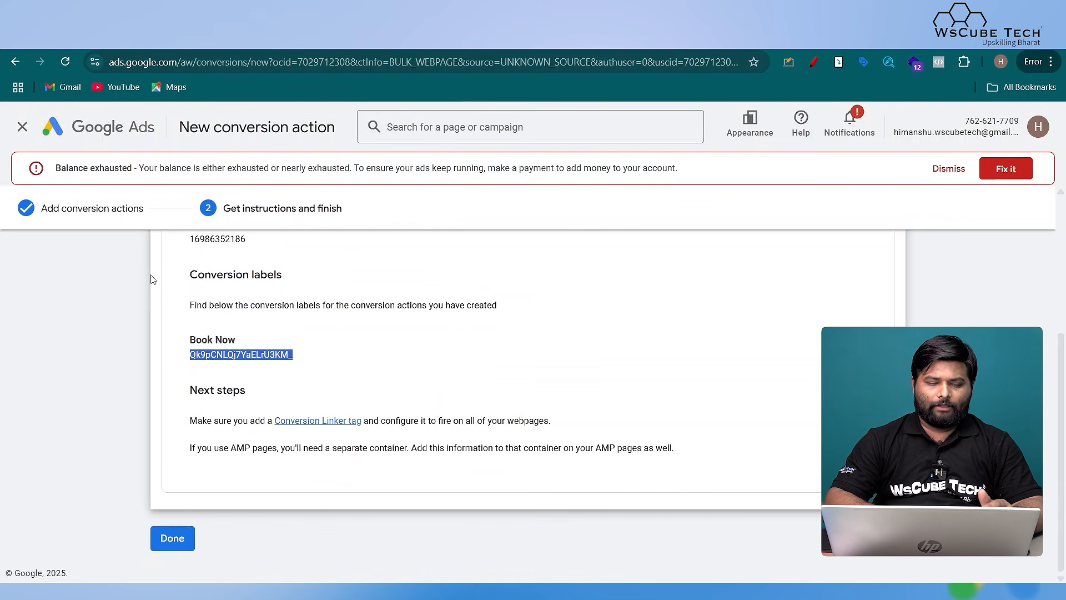
click(172, 538)
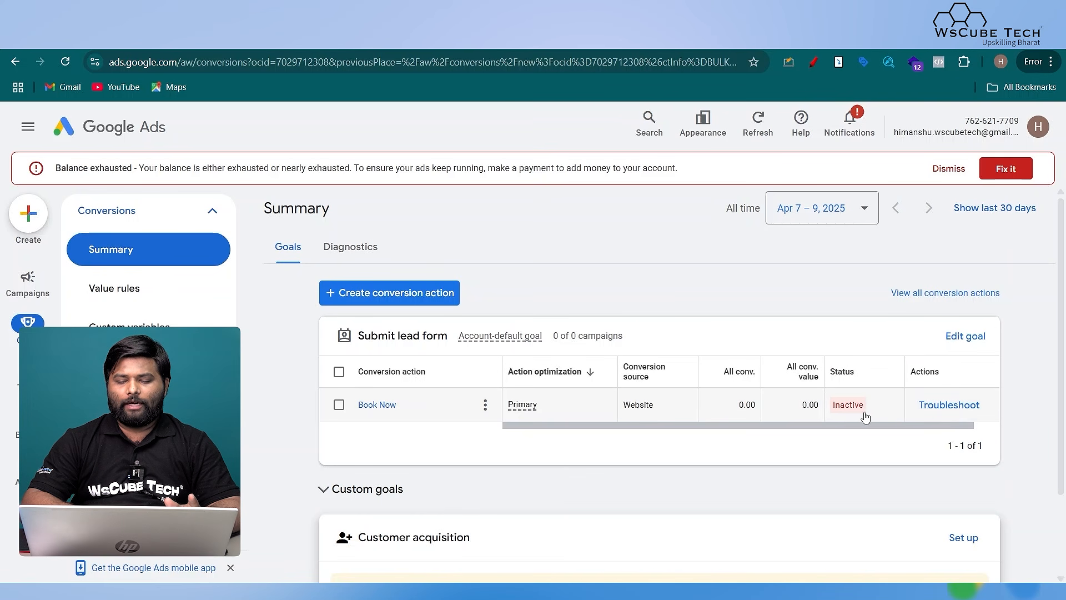
click(961, 406)
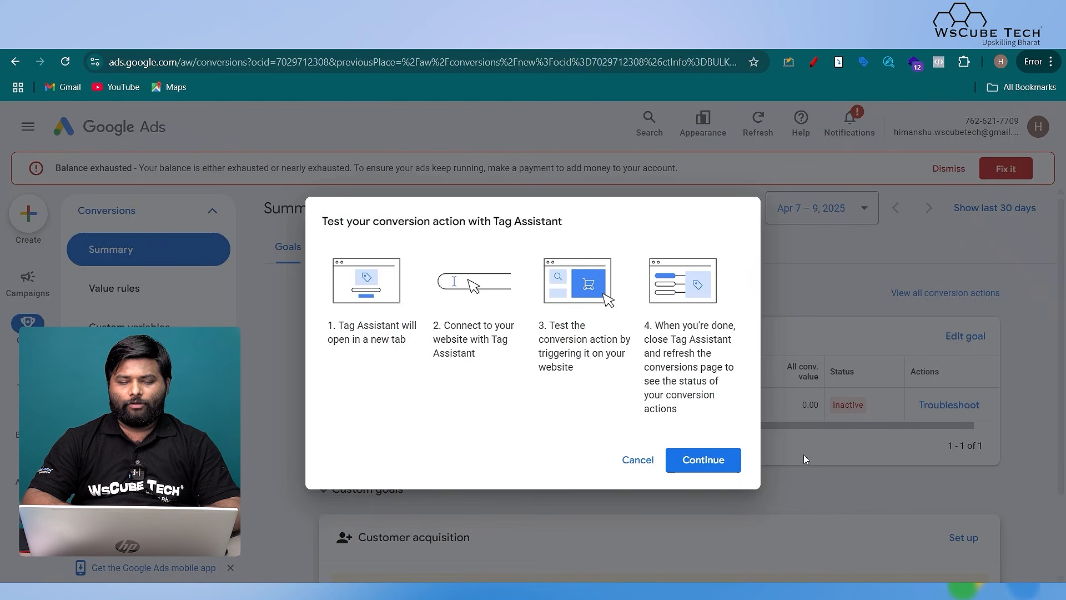
click(728, 461)
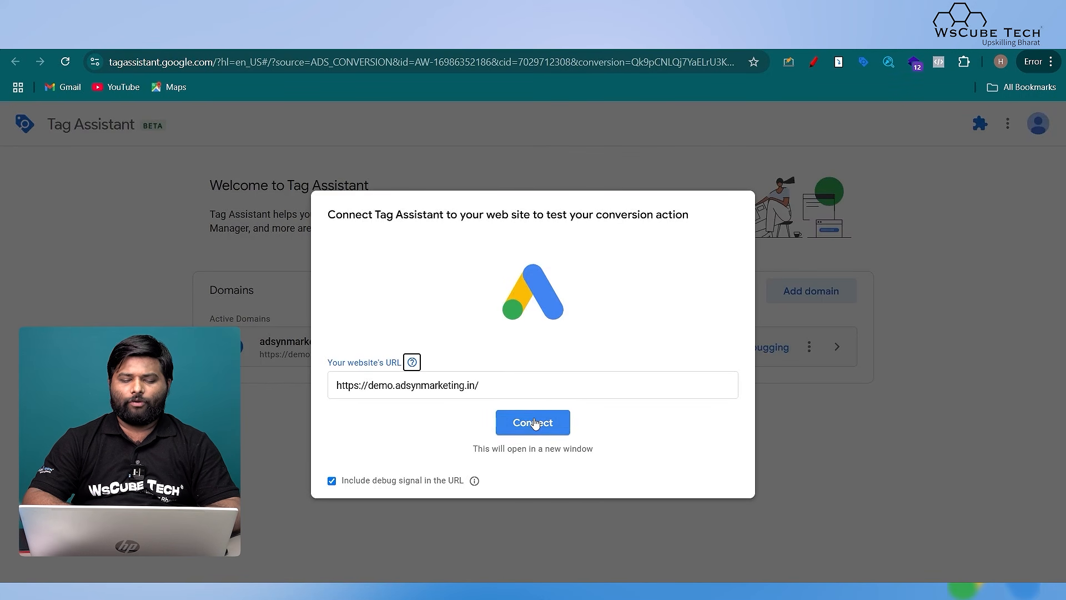
click(533, 422)
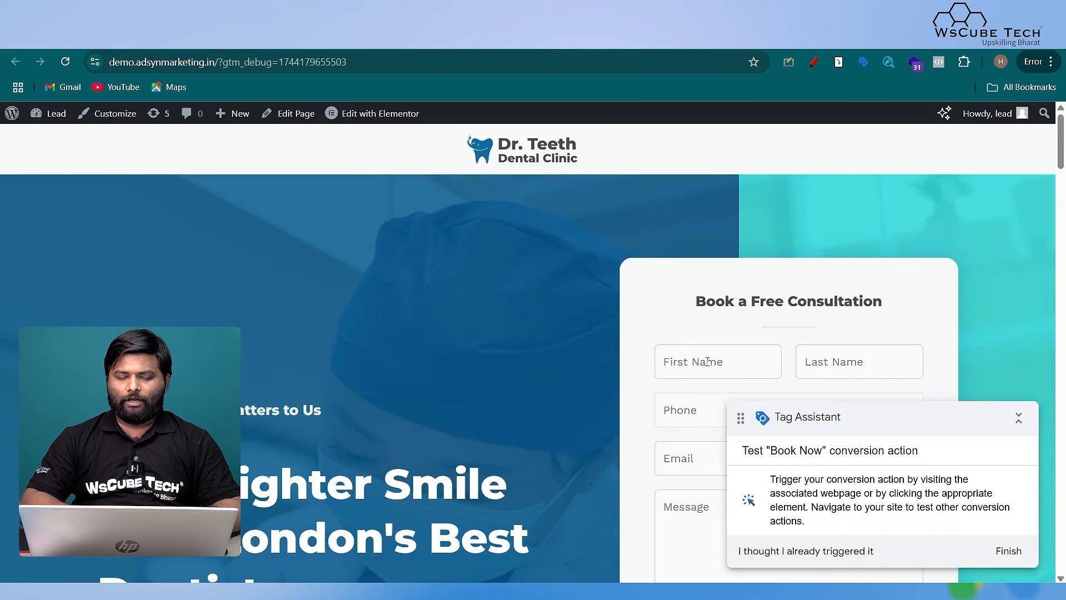
Step: Fill in the consultation form with the first name, last name and phone number, and submit it to trigger the Book Now conversion
click(713, 367)
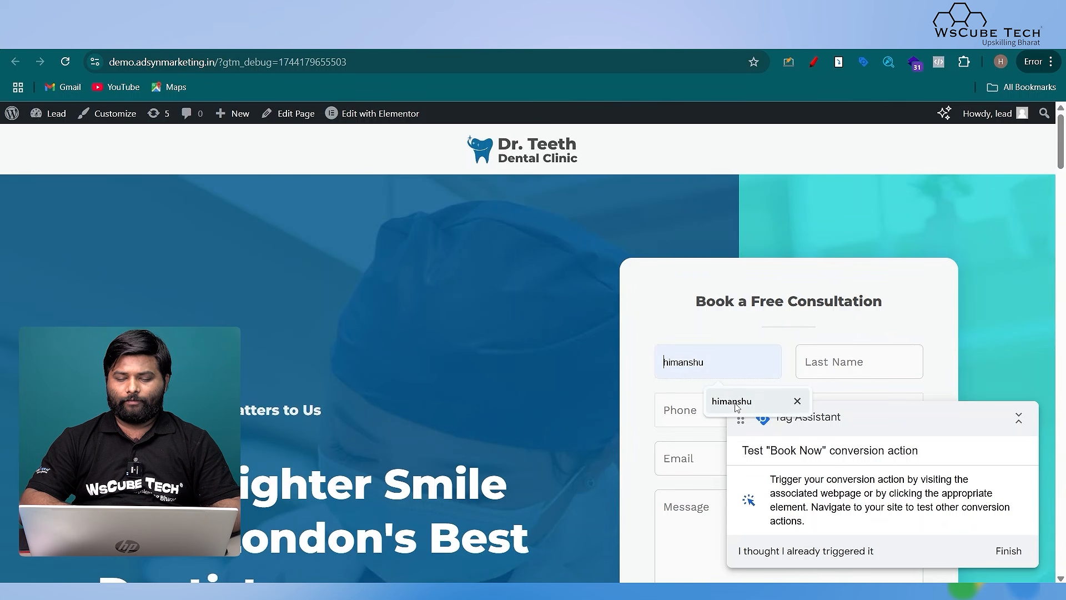
click(736, 408)
click(861, 366)
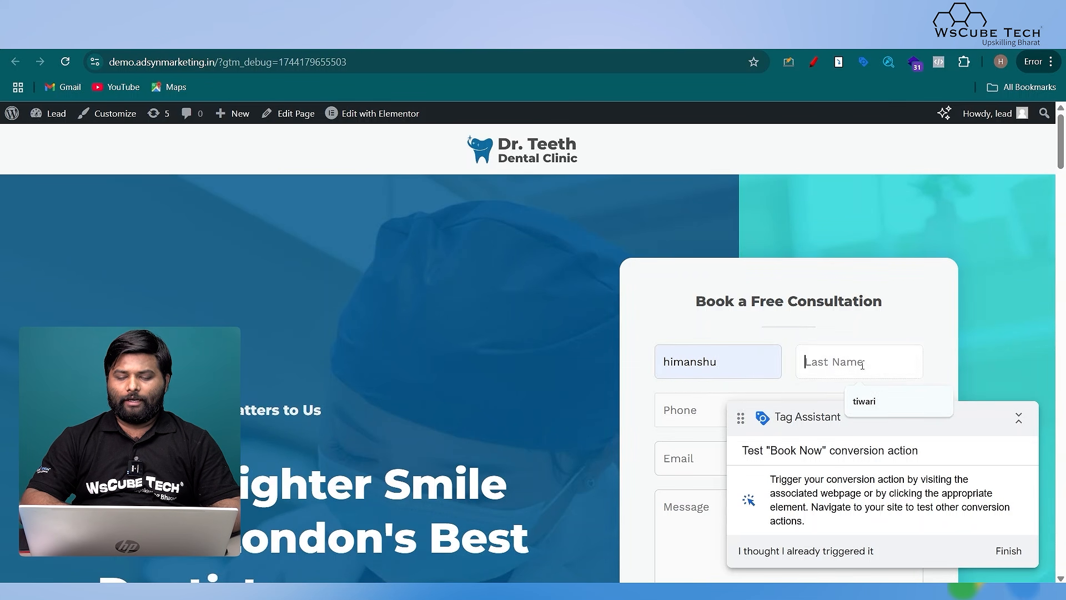
click(884, 407)
click(677, 423)
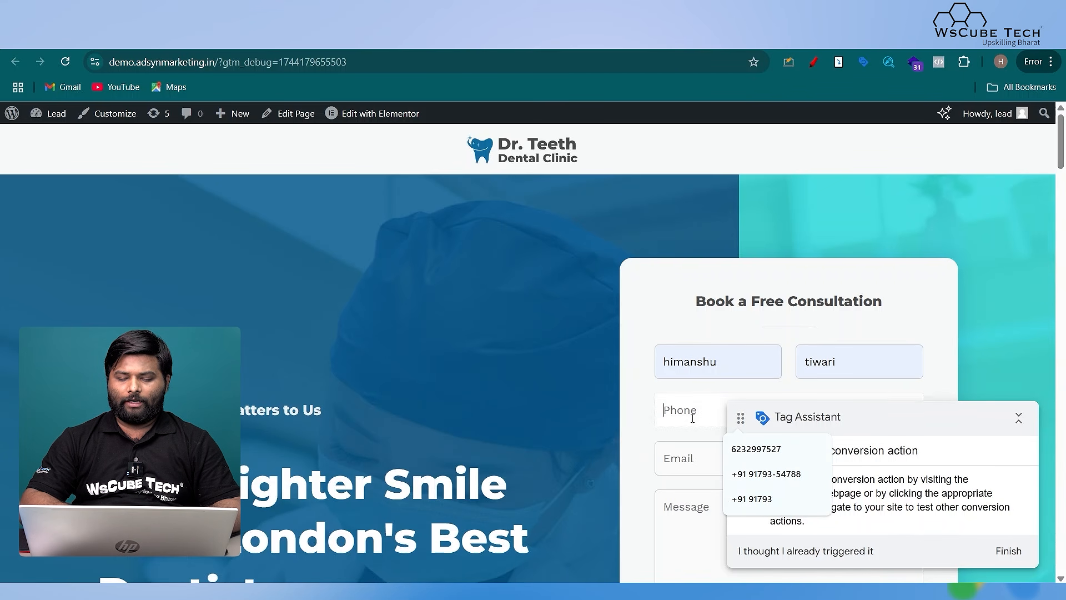
click(745, 448)
scroll(687, 498, down, 4)
click(687, 498)
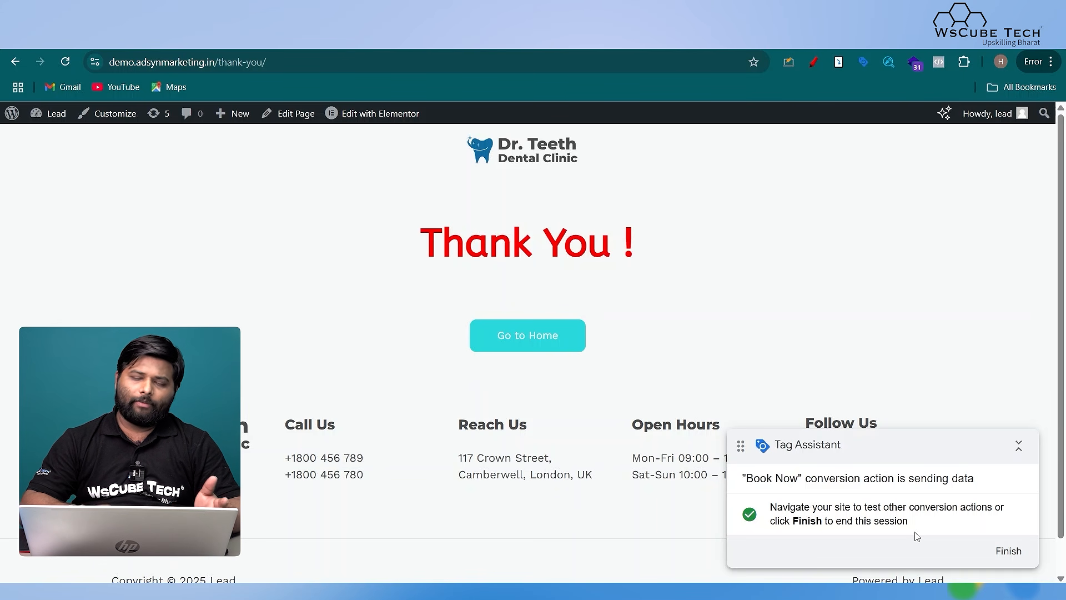
Step: Finish the Tag Assistant test session, close Tag Assistant and check the Book Now status in Google Ads
click(1011, 552)
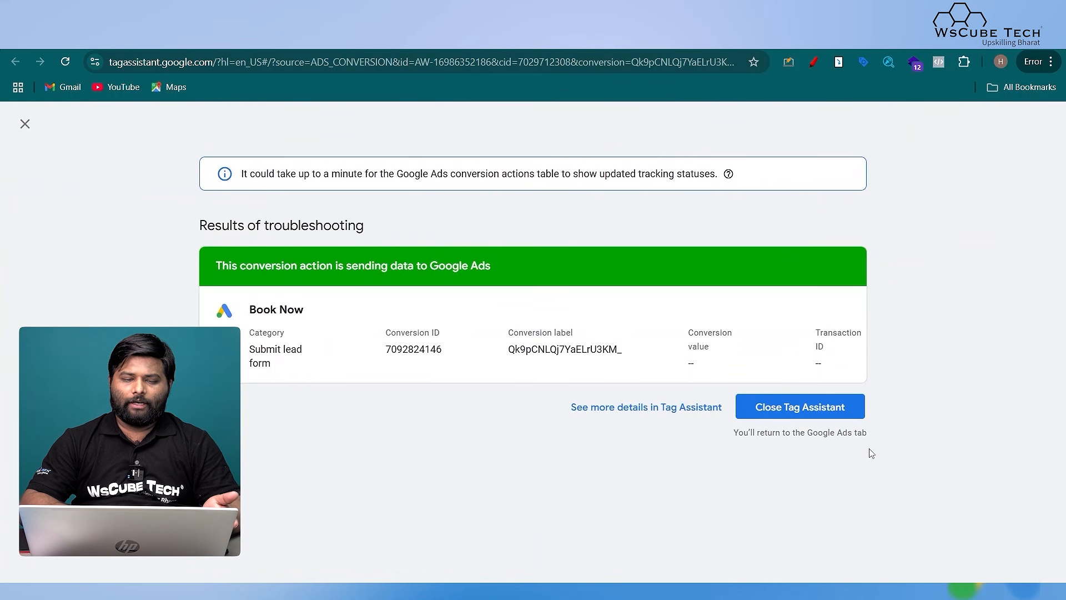
drag(212, 276, 488, 274)
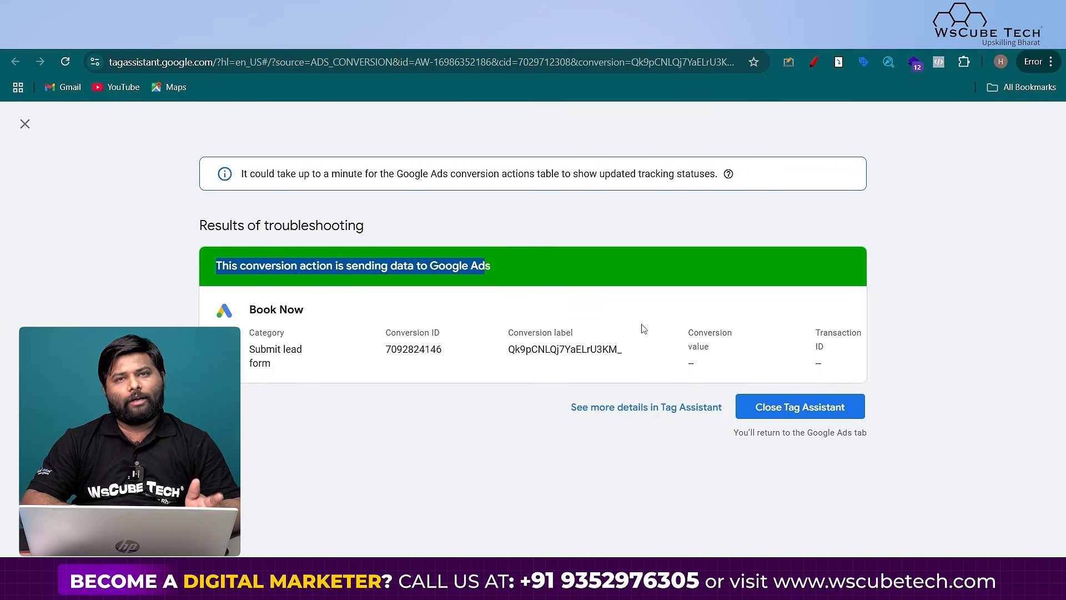
click(764, 409)
click(355, 35)
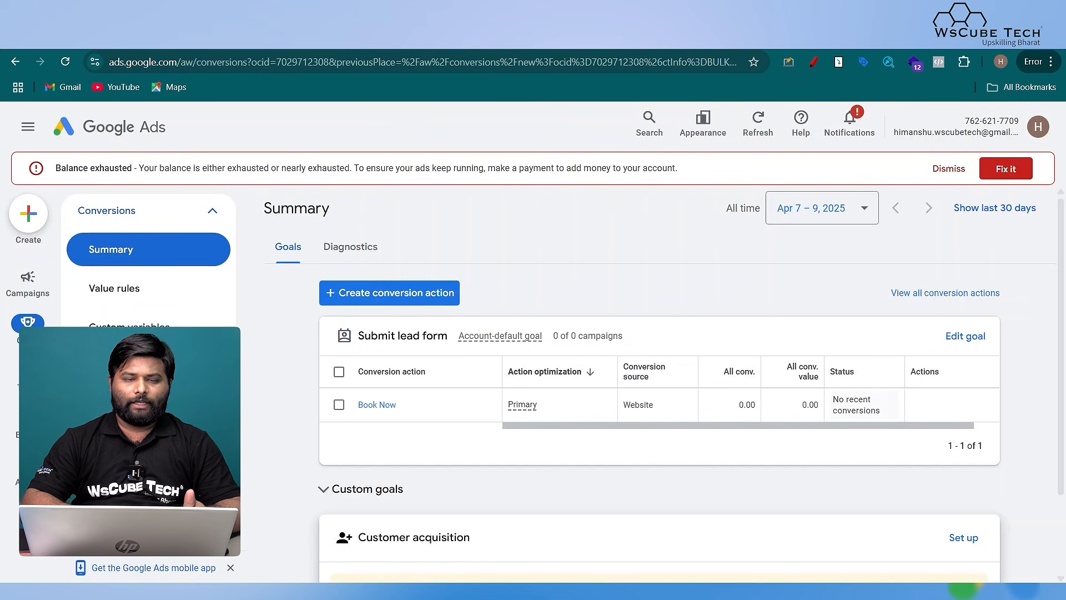
mouse_move(847, 412)
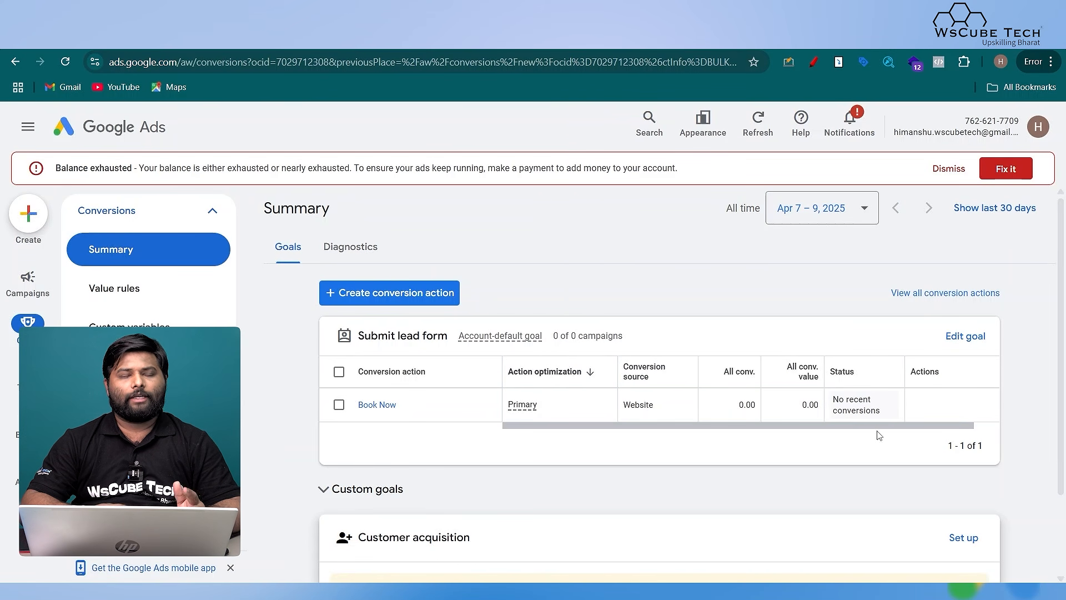
Step: Go to the Google Ads overview and start creating a new campaign
click(117, 139)
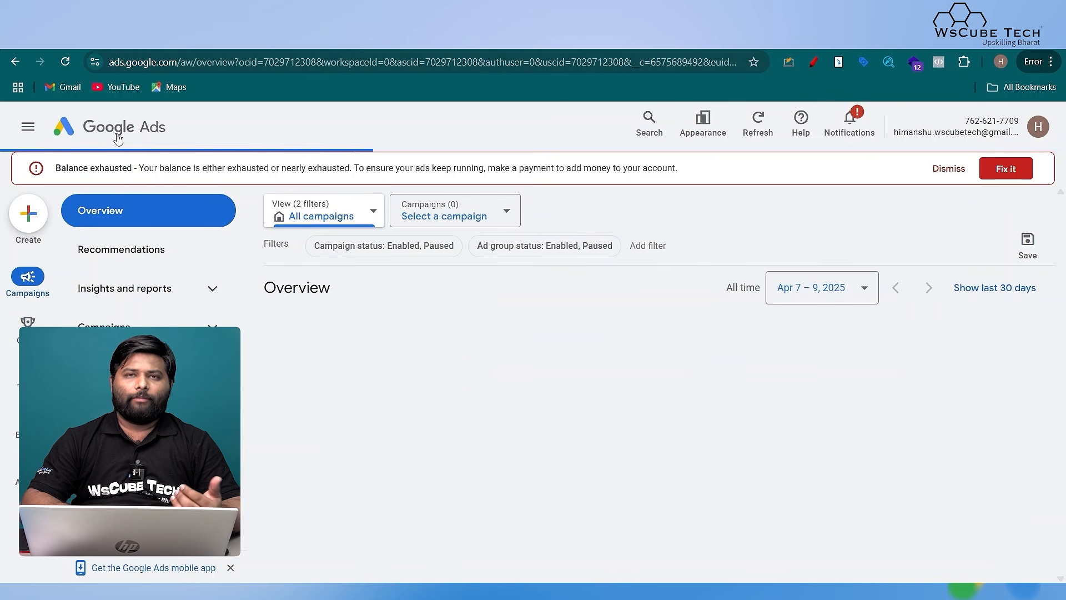
click(22, 231)
click(73, 237)
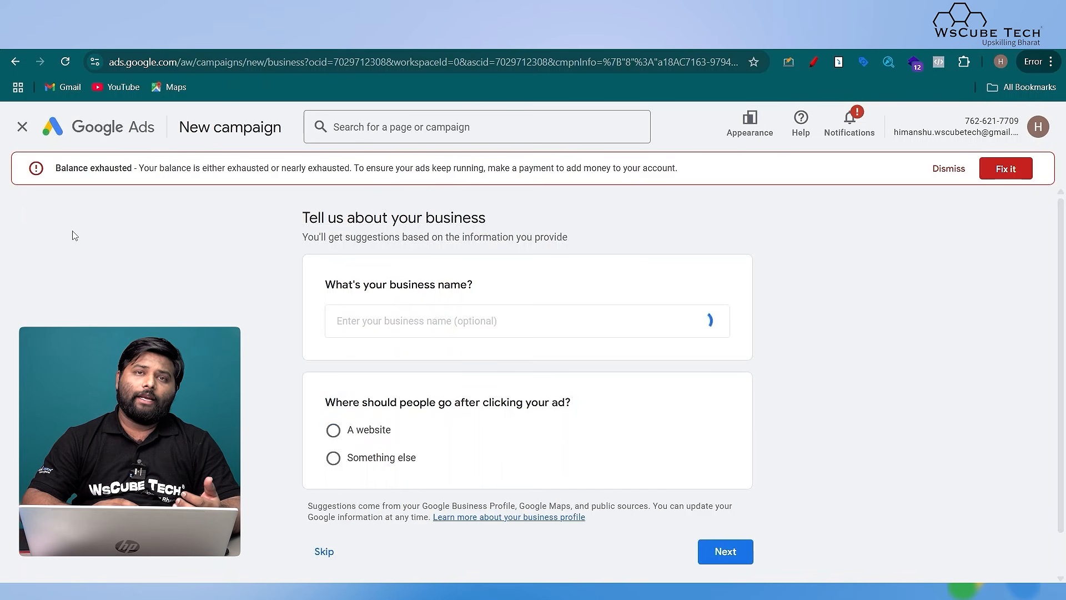
scroll(335, 384, down, 1)
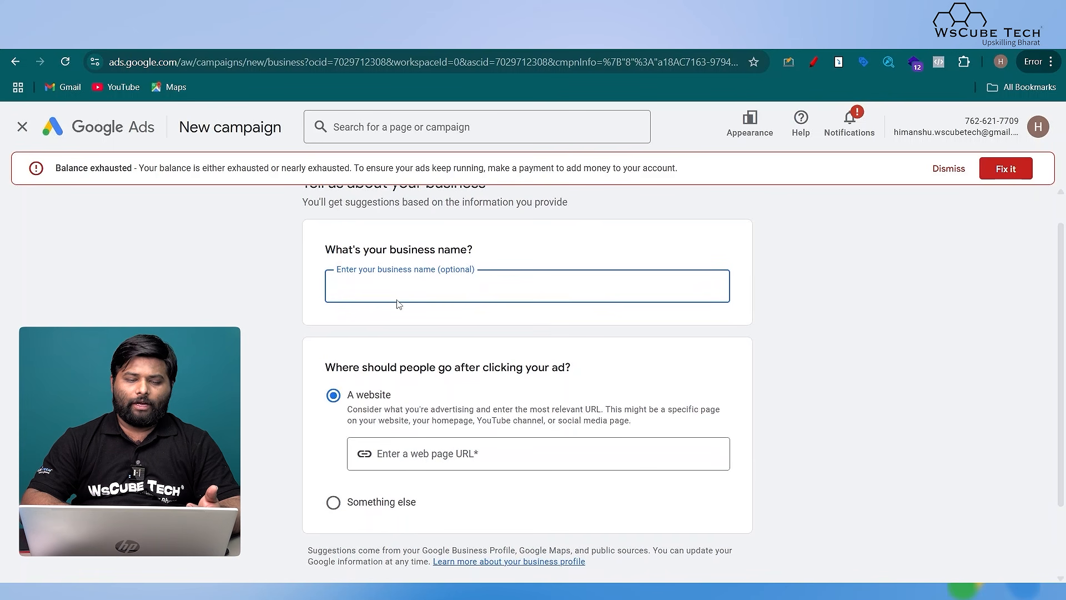
scroll(401, 369, down, 1)
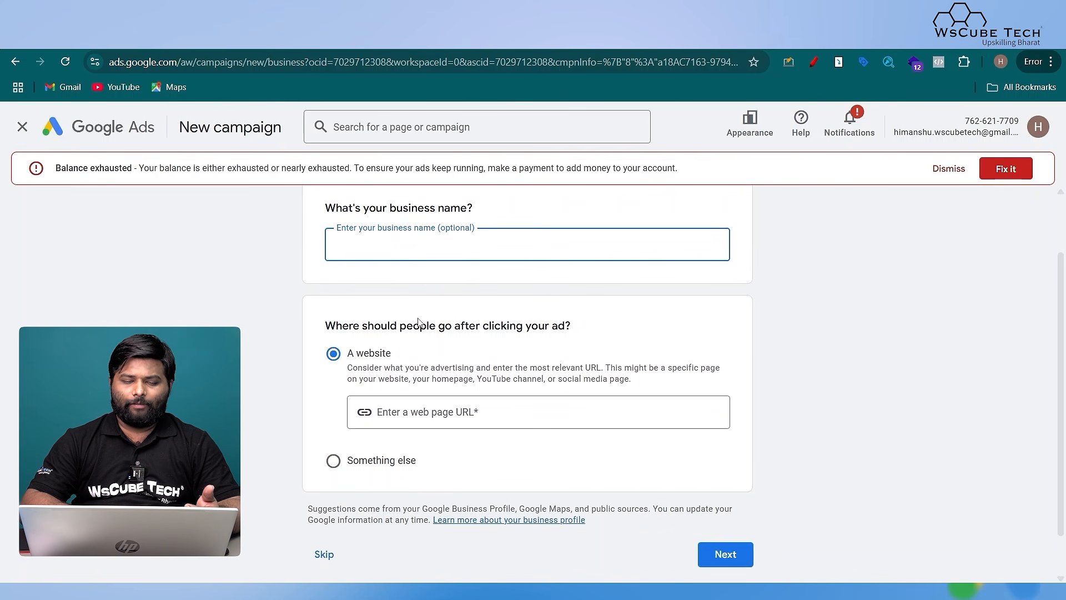
click(383, 414)
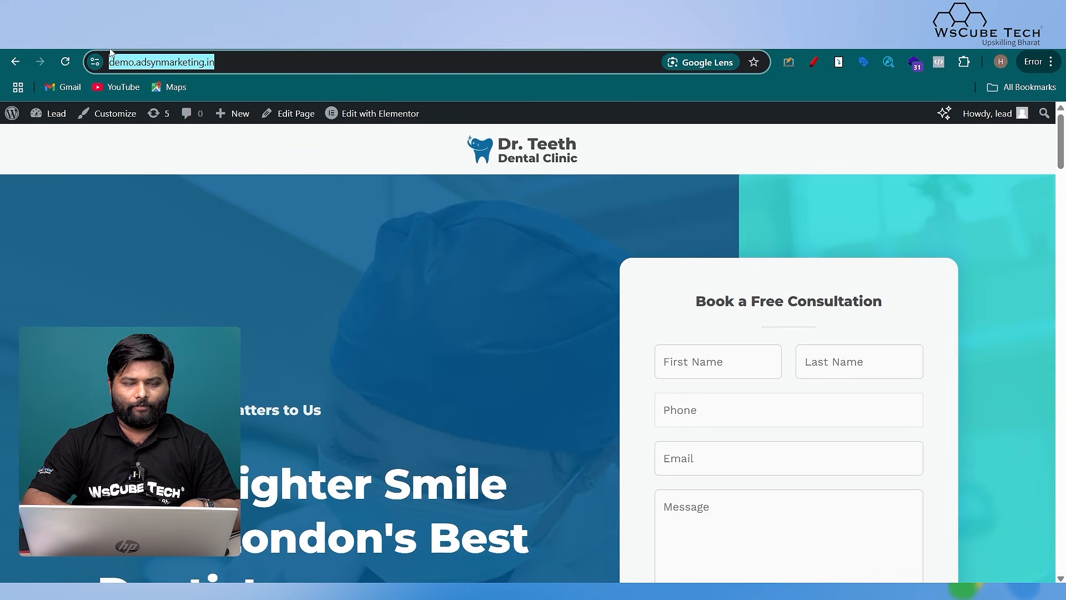
click(332, 40)
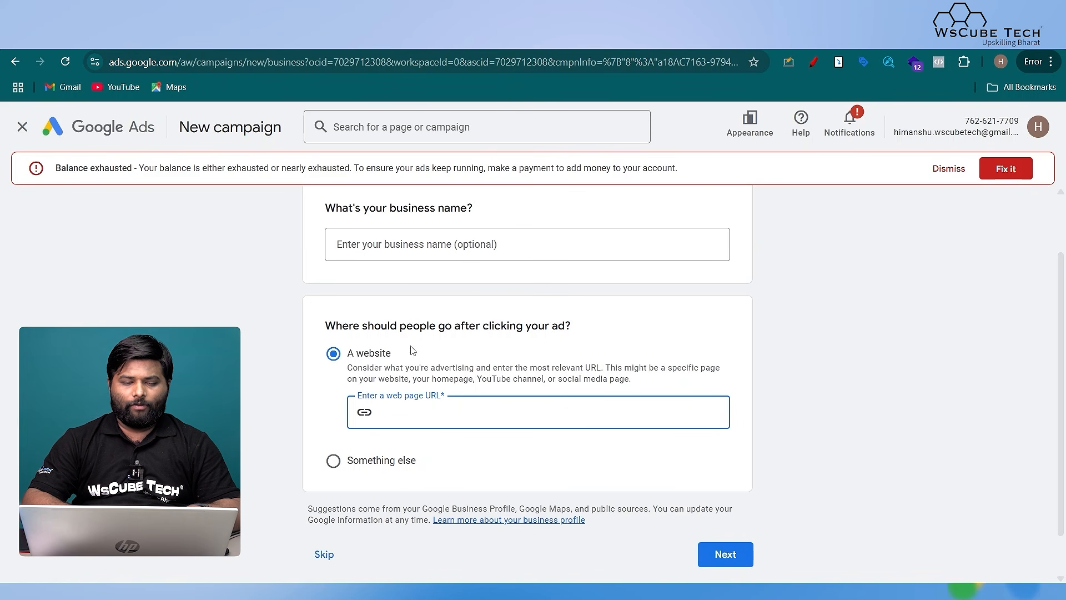
text(https://demo.adsynmarketing.in/)
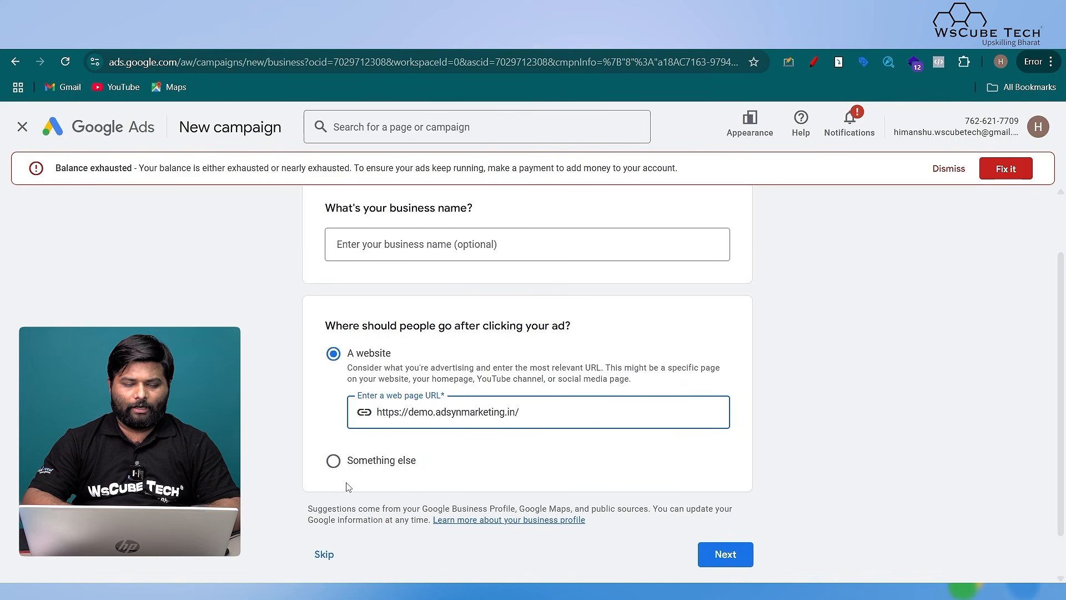
click(755, 566)
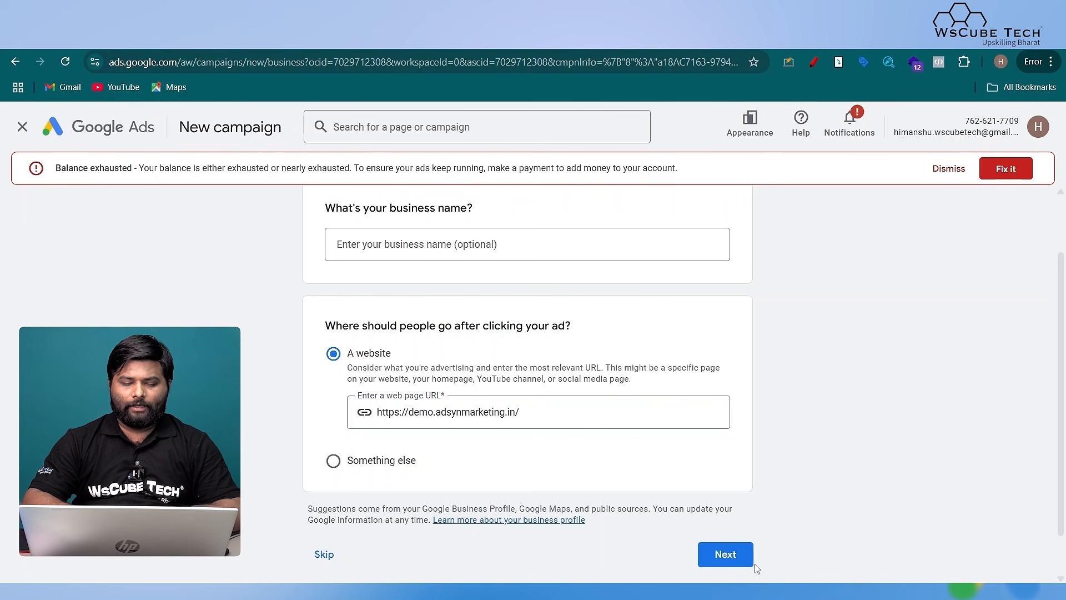
click(749, 562)
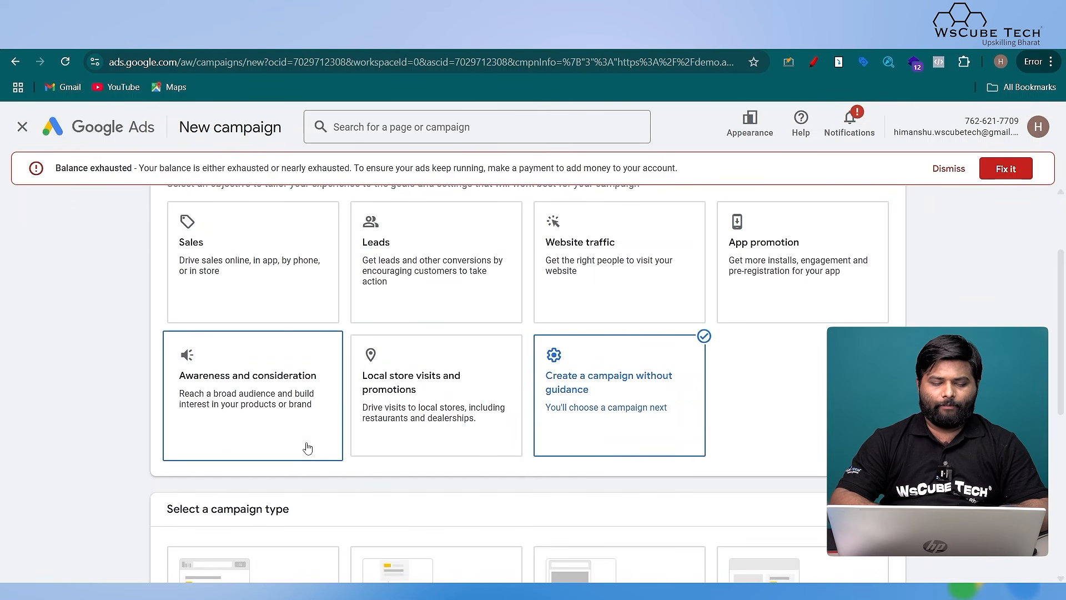
Step: Name the Search campaign Lead Gen and continue to its bidding settings
scroll(306, 444, down, 3)
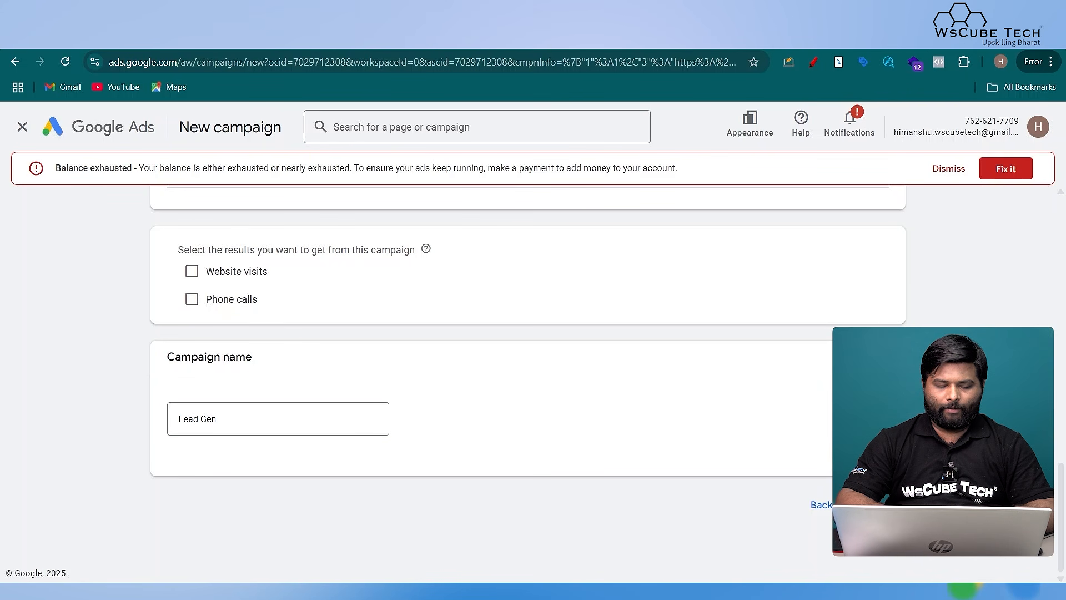
click(883, 505)
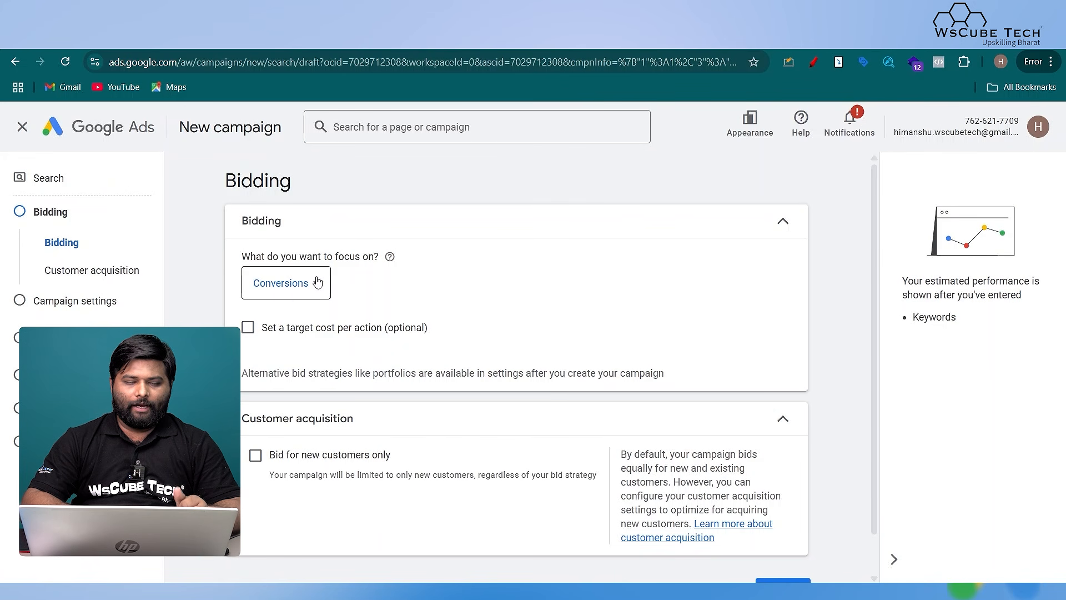
Step: Review the bidding focus options and choose Conversions as the campaign's focus
click(317, 282)
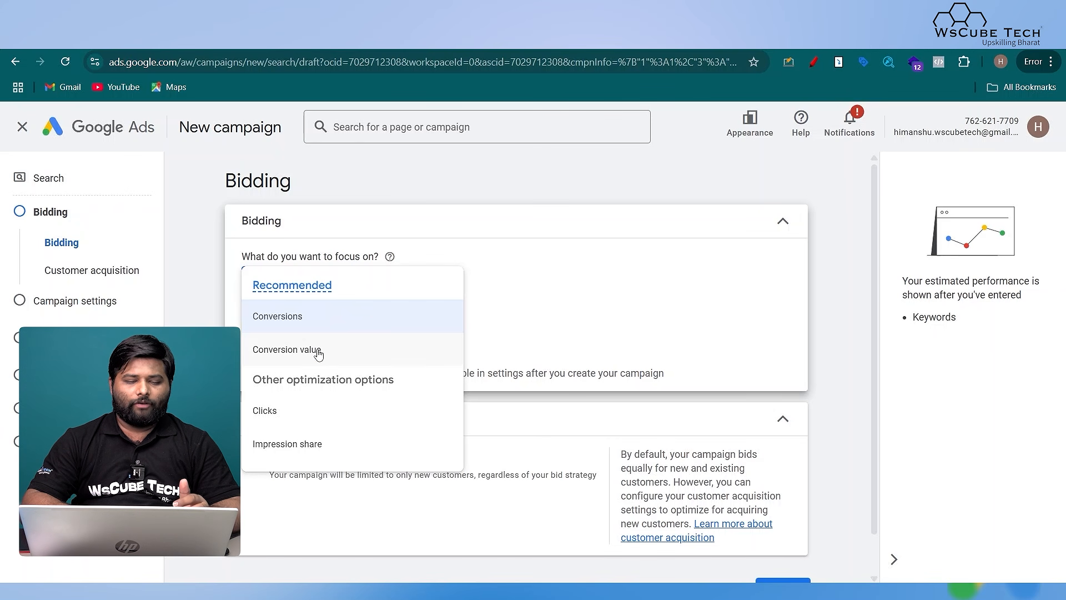
mouse_move(357, 293)
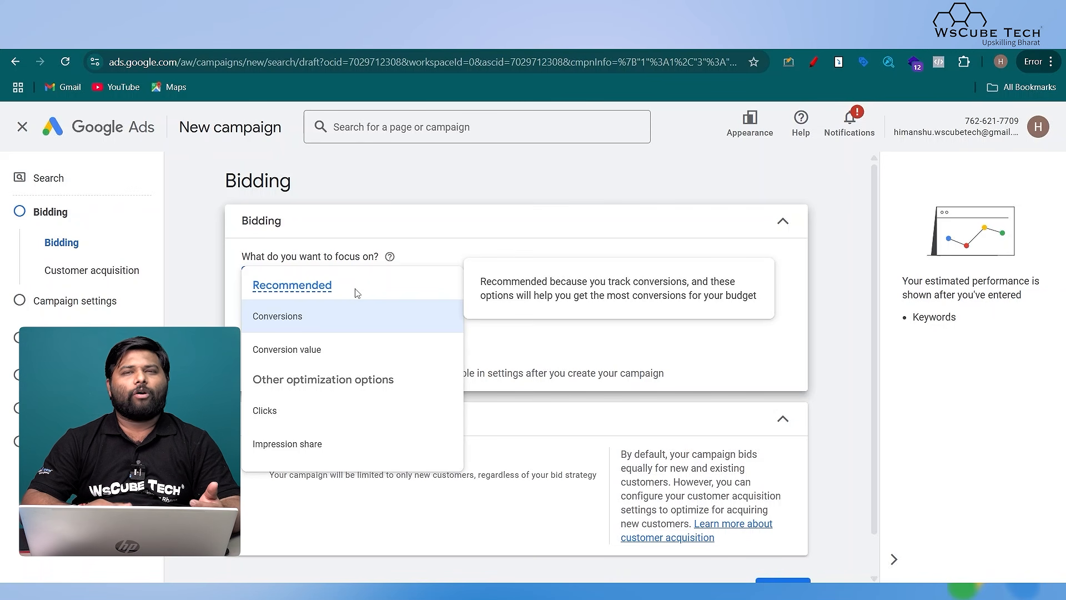
mouse_move(327, 413)
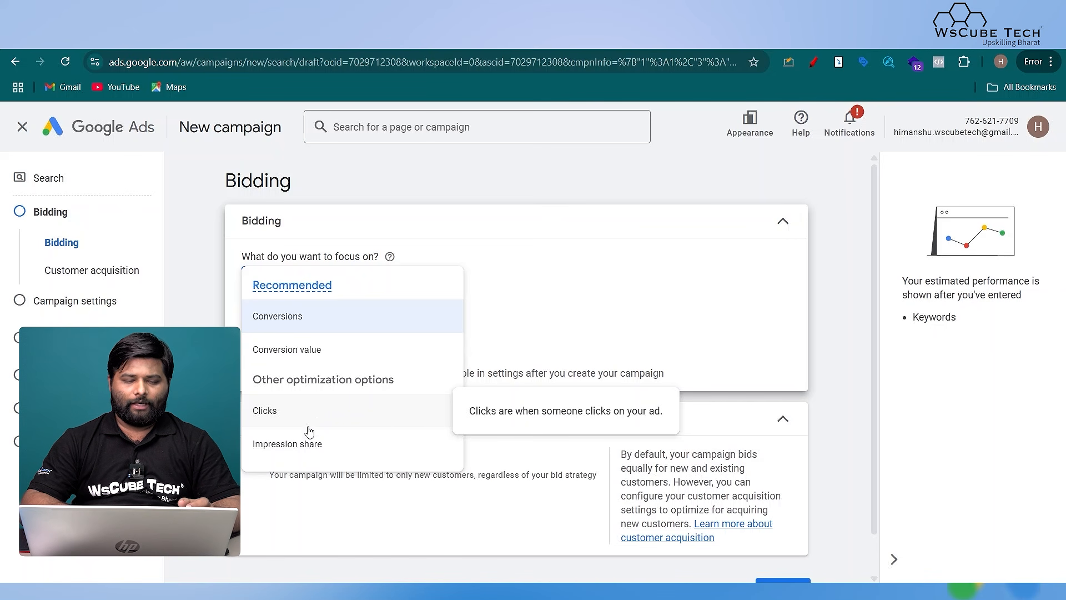
mouse_move(343, 453)
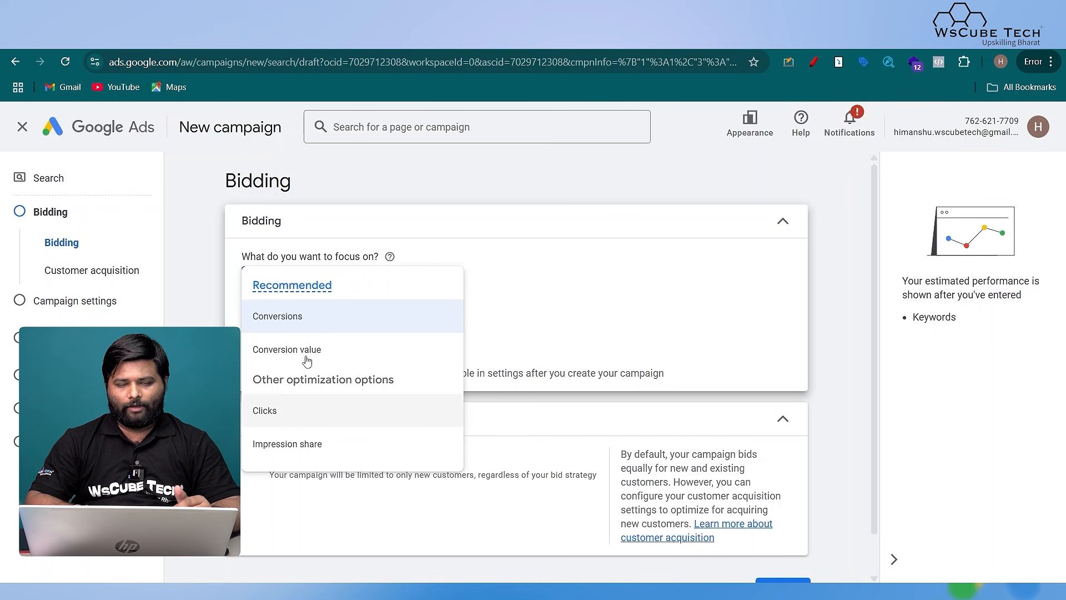
click(300, 327)
scroll(299, 327, down, 1)
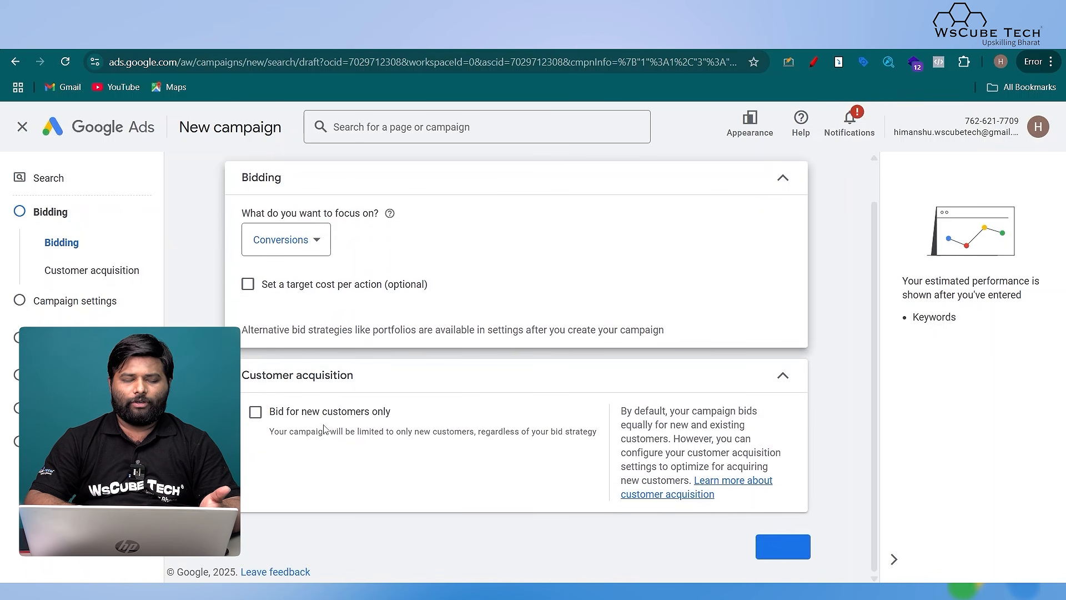
click(255, 420)
click(256, 423)
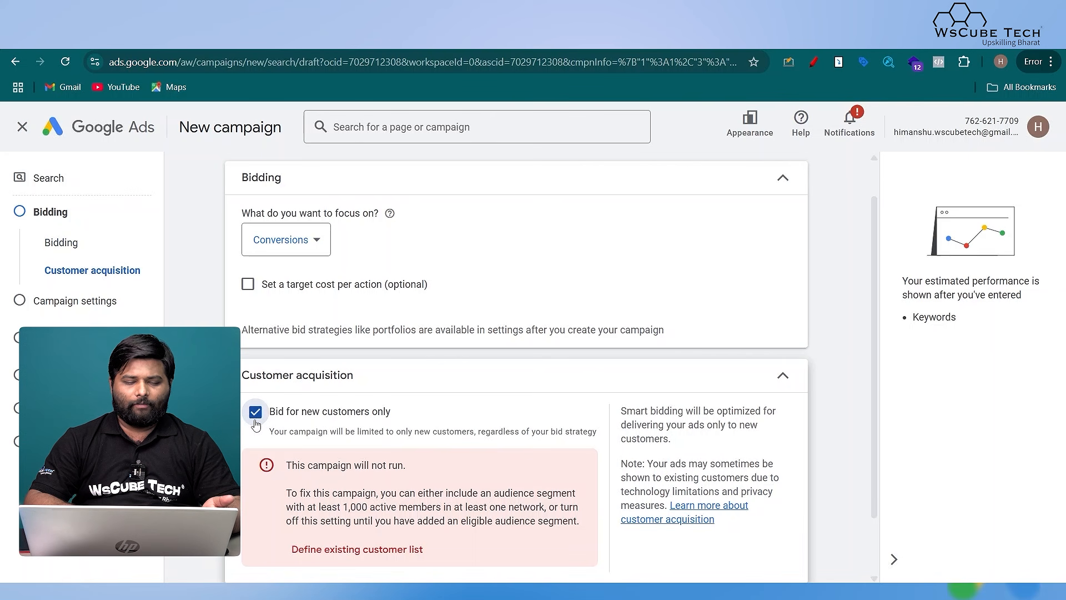
drag(332, 506, 441, 508)
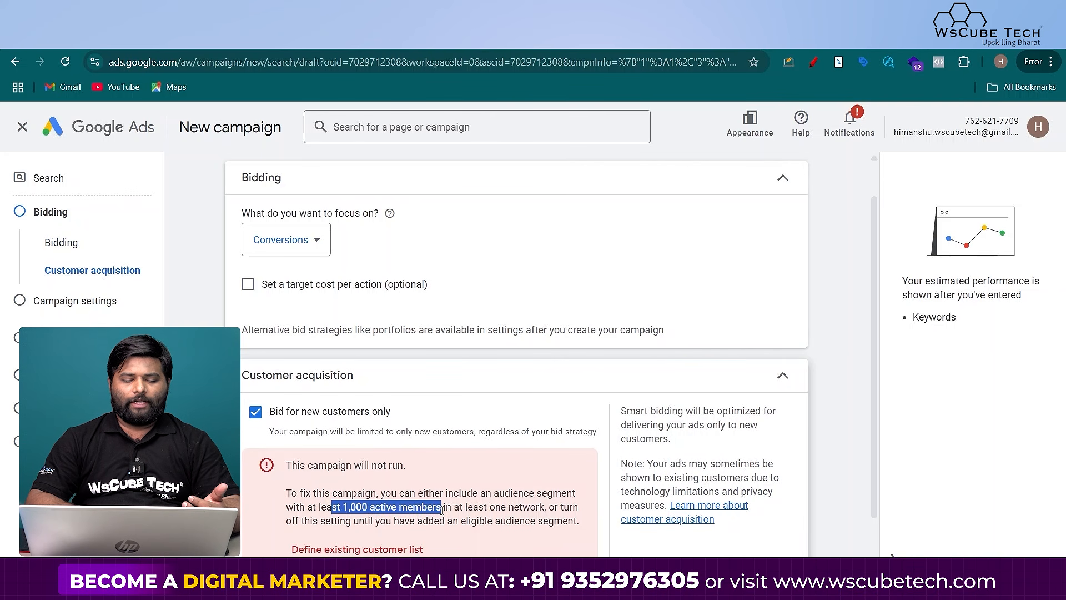
click(253, 409)
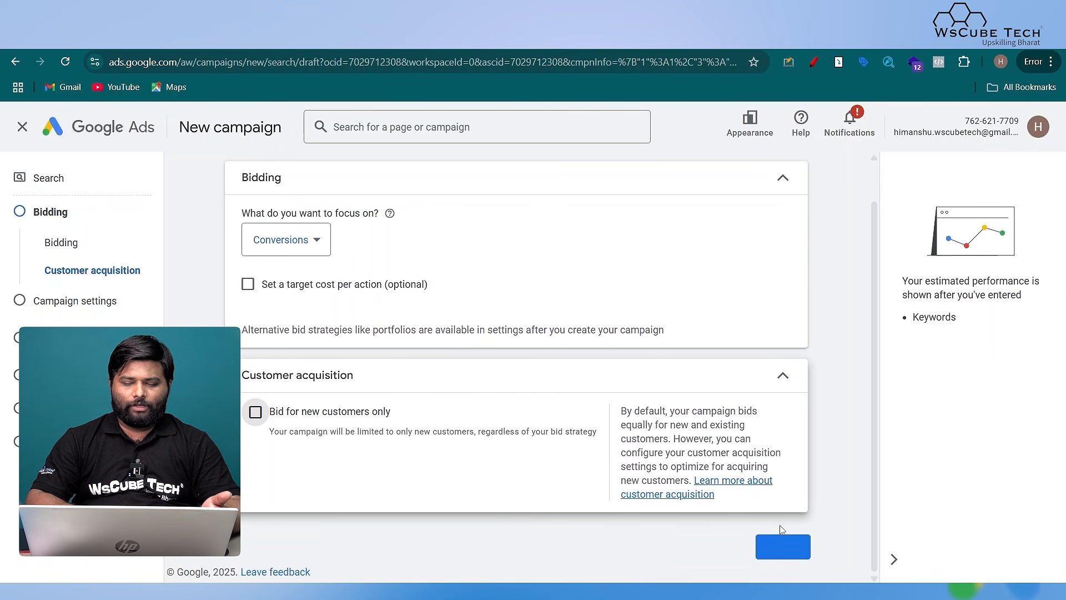
Step: Continue to the campaign settings and exclude the Google Search Partners Network and the Google Display Network
click(798, 552)
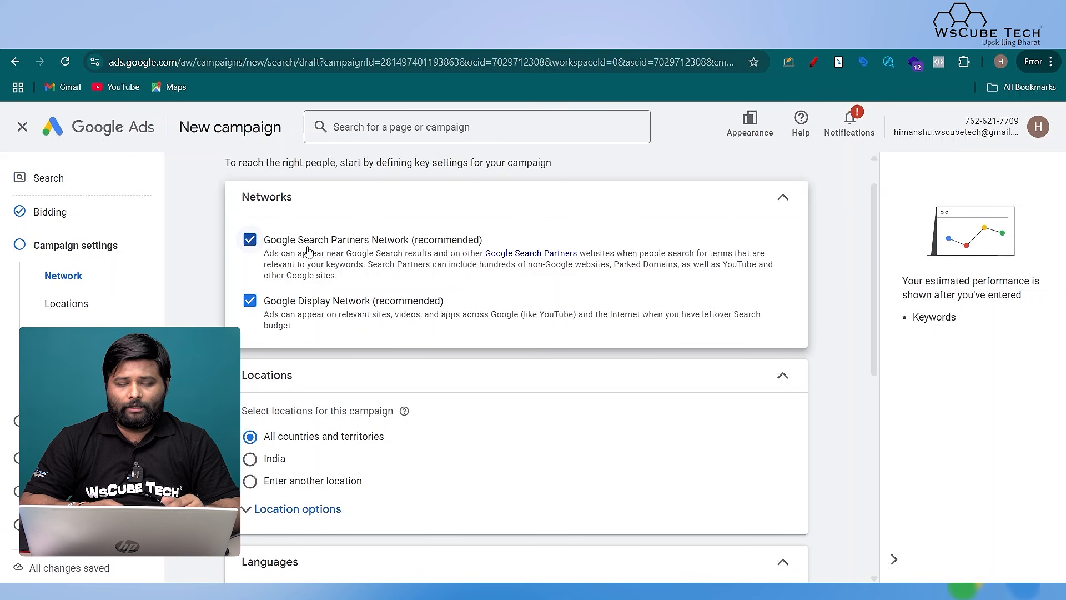
click(250, 240)
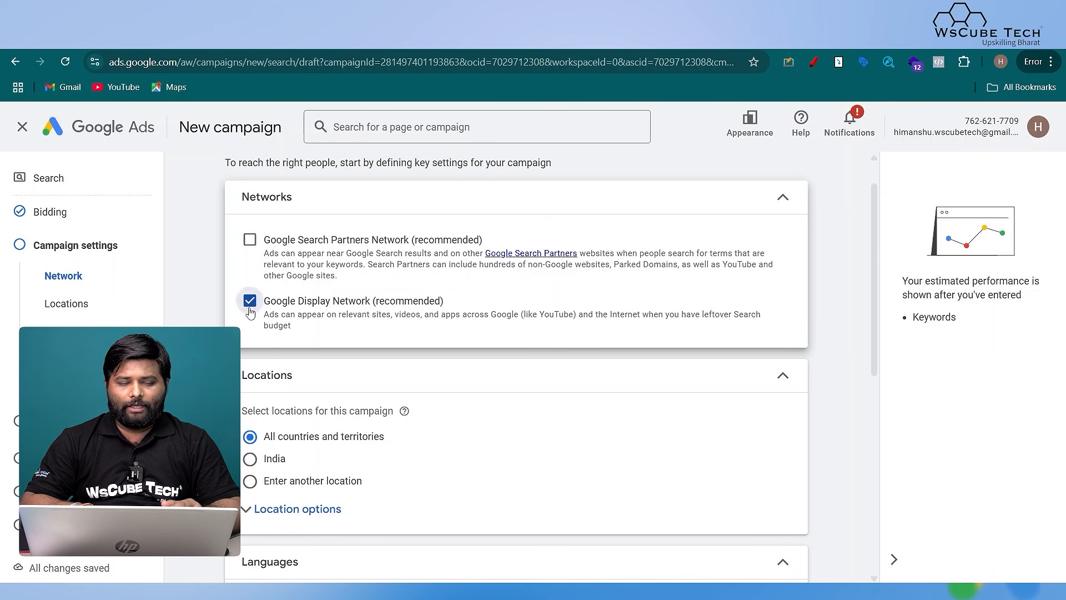
click(250, 303)
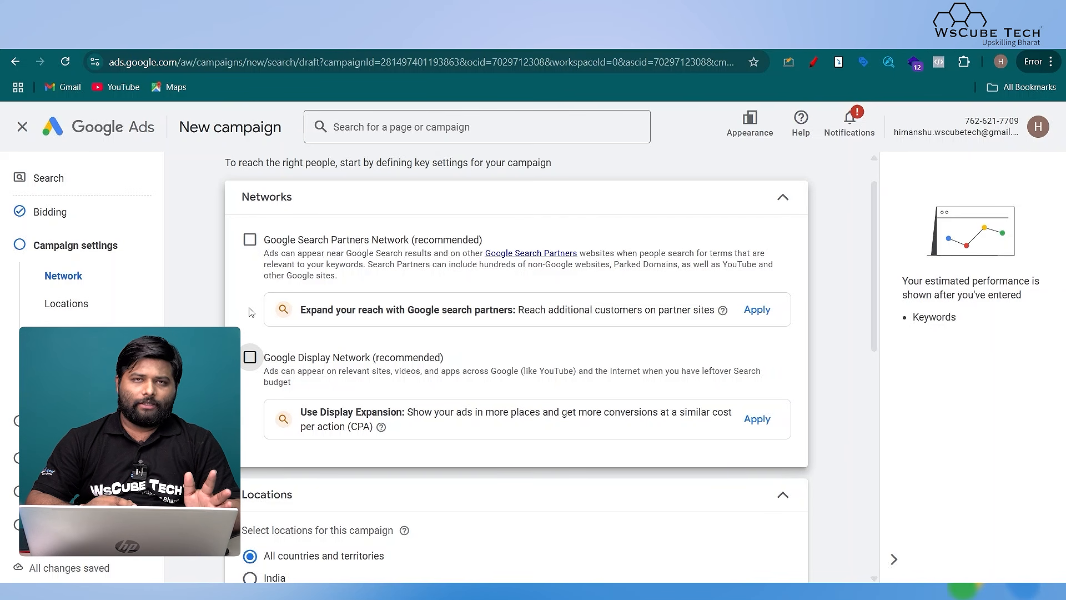
Step: Limit the campaign's locations to the city of London, England, United Kingdom
scroll(249, 311, down, 3)
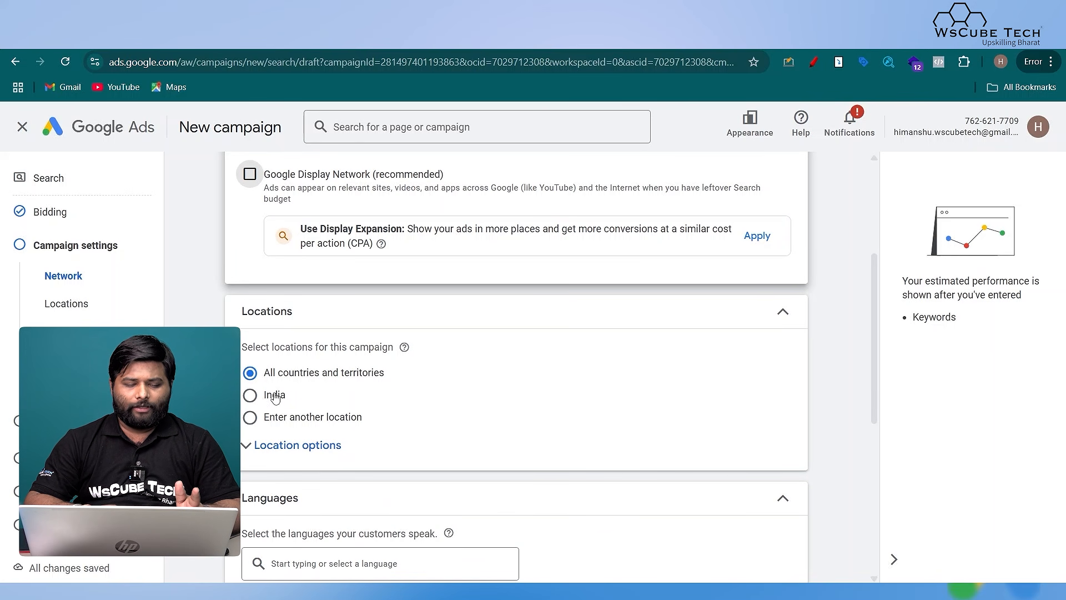
click(295, 416)
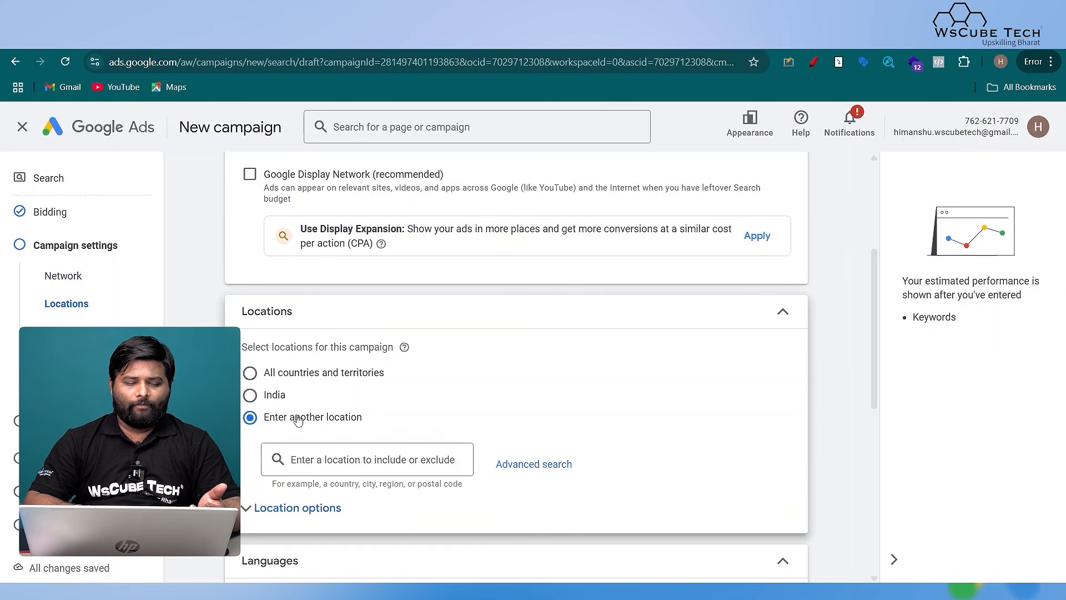
click(334, 454)
text(london)
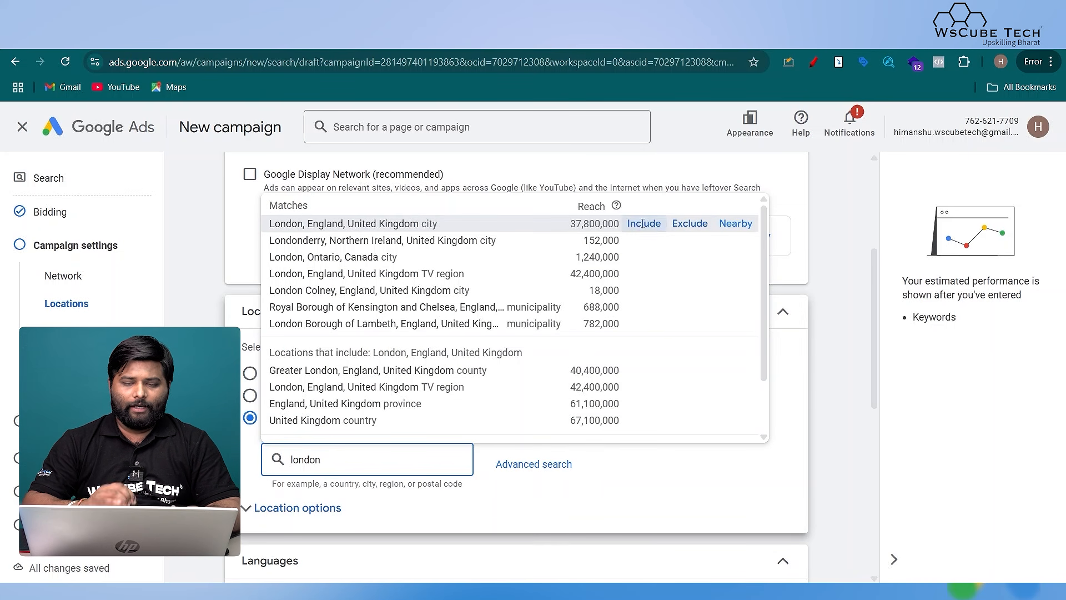
click(644, 223)
Step: Remove English from the campaign's languages and choose All languages instead
scroll(294, 397, down, 1)
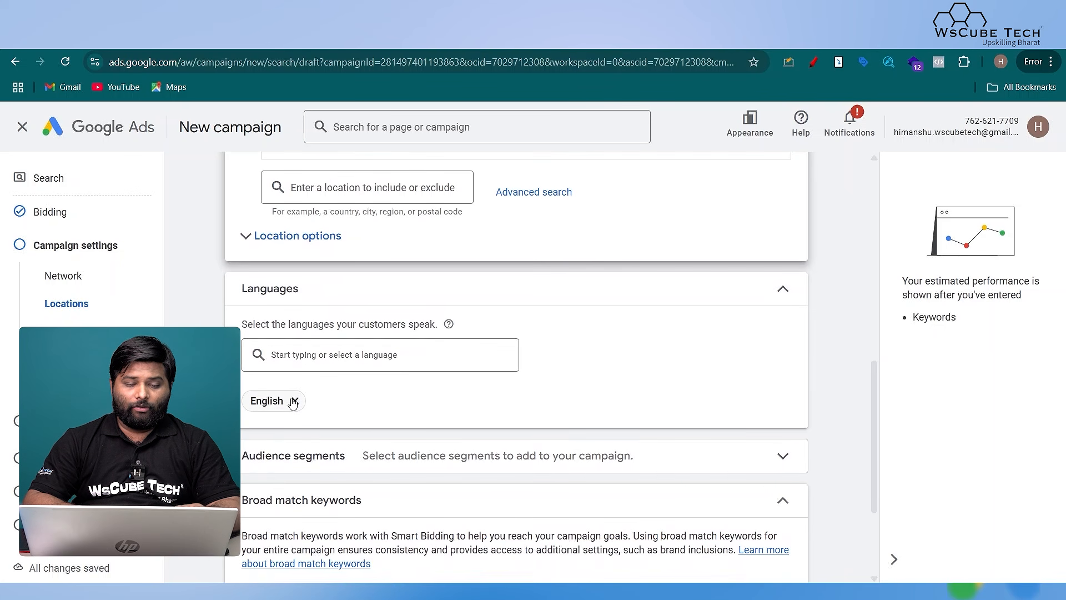
click(295, 400)
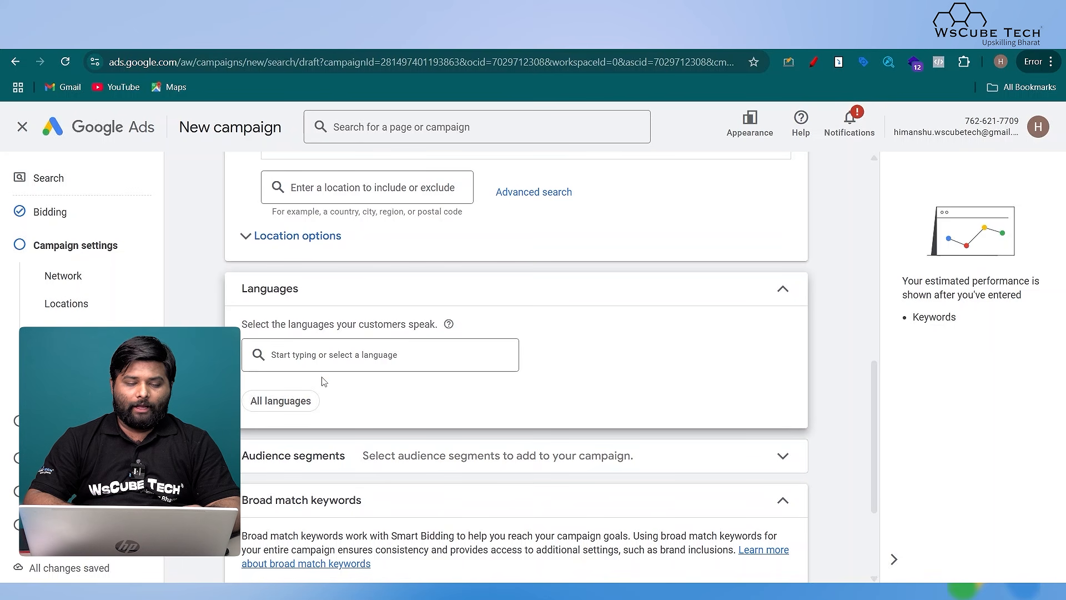
click(333, 369)
text(all)
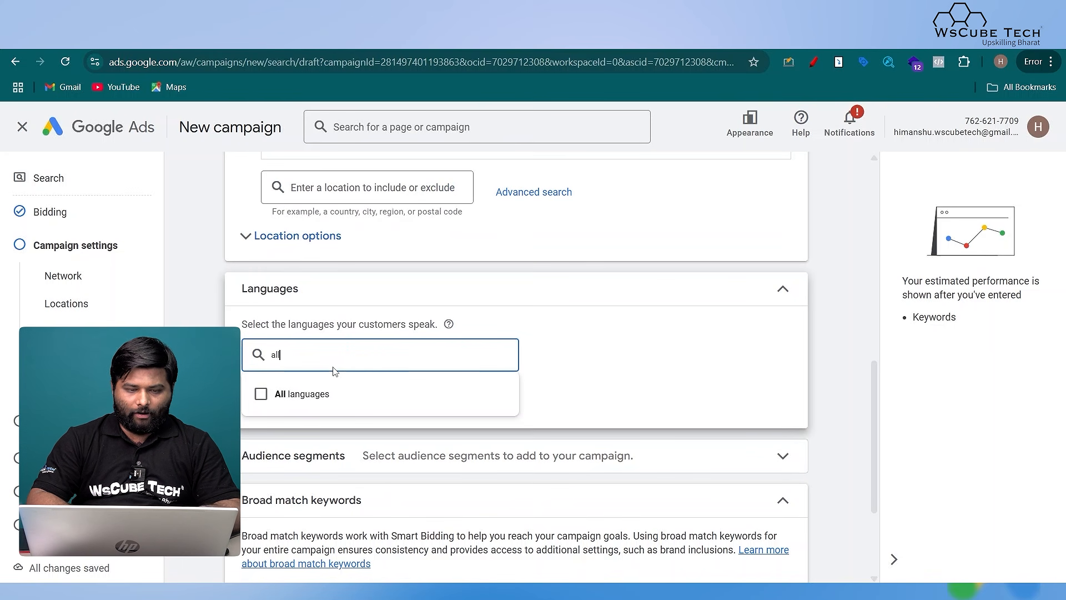
click(321, 394)
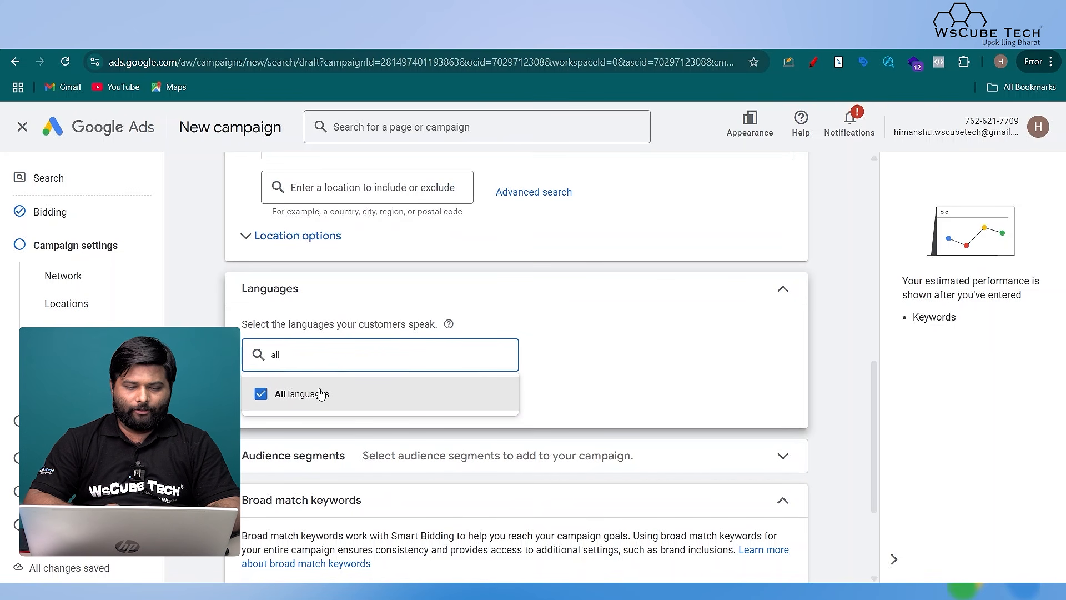
click(654, 376)
Step: Browse the audience segment categories and examine the targeting settings offered for this campaign
scroll(654, 376, down, 3)
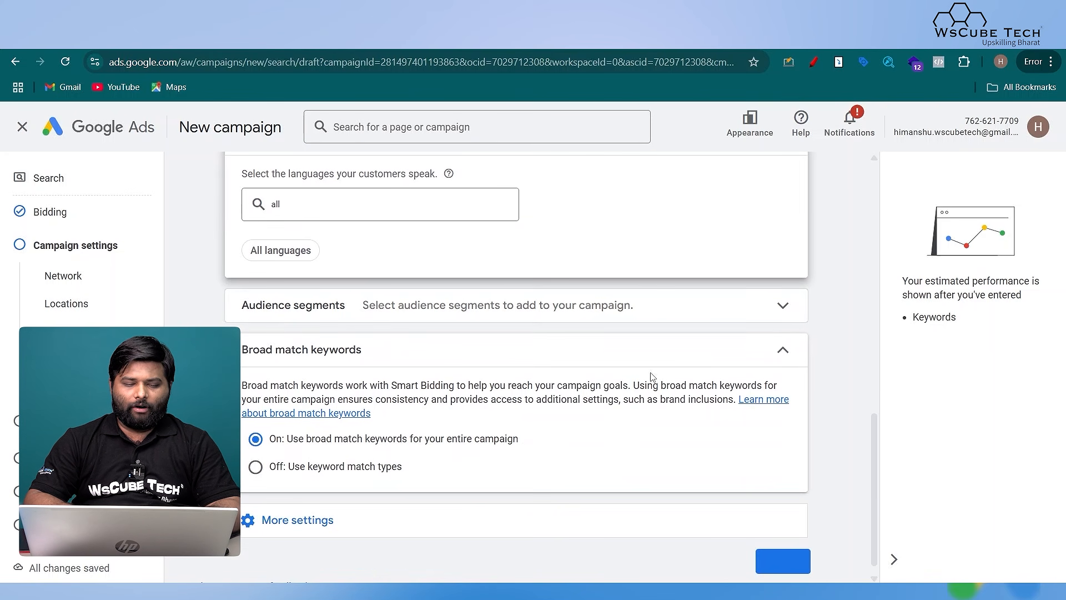
click(549, 318)
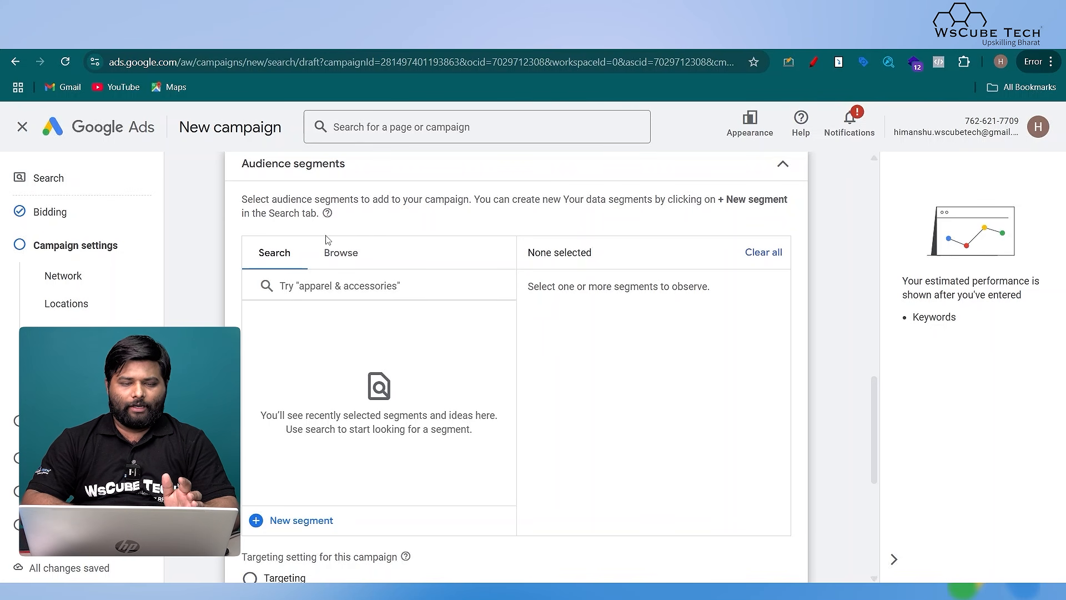
click(341, 254)
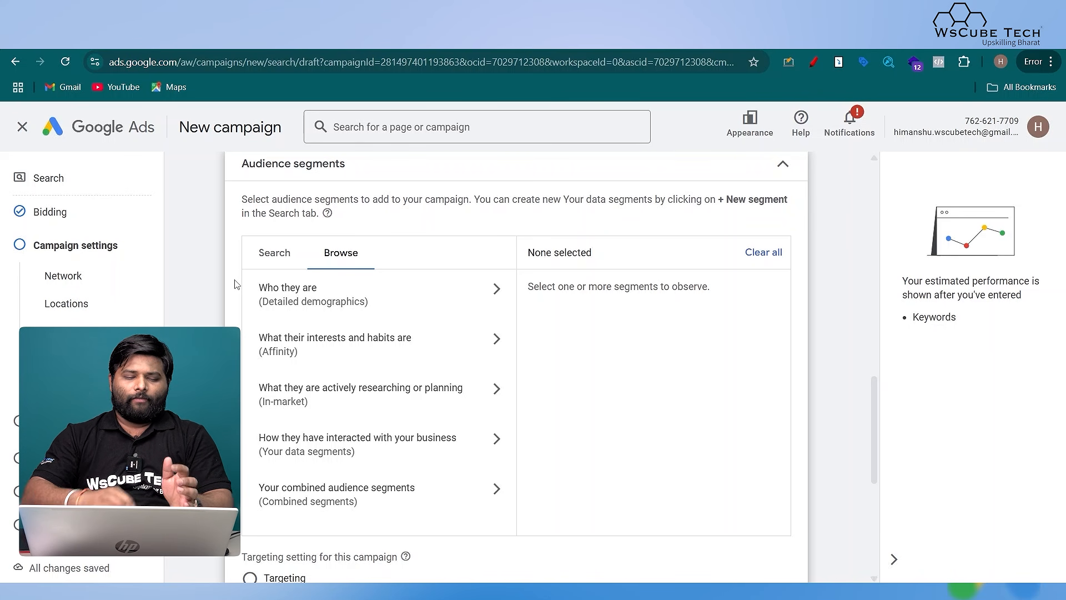
scroll(235, 284, down, 2)
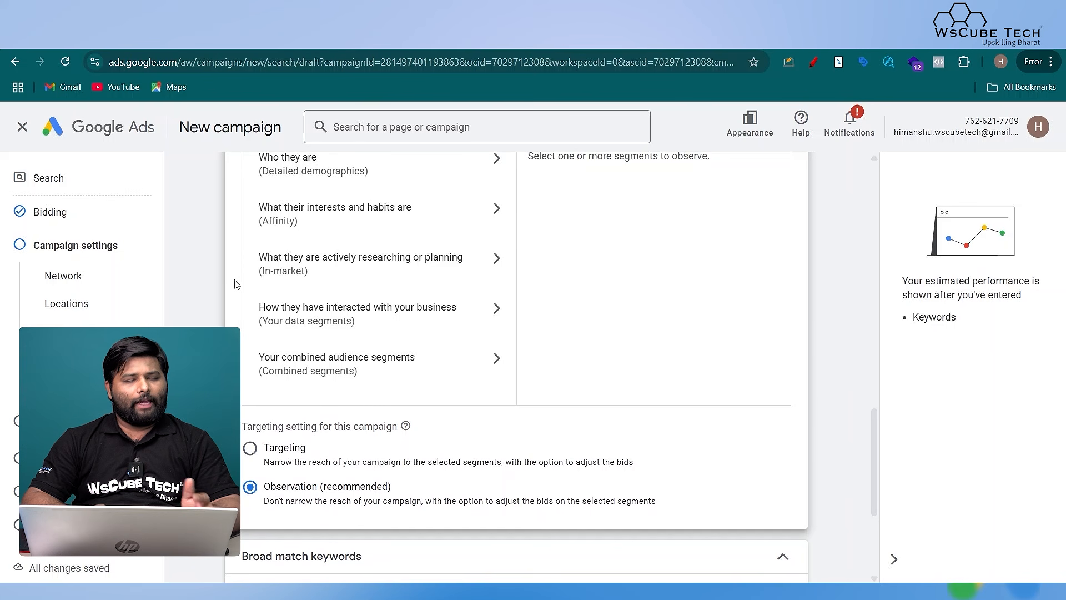
scroll(235, 284, down, 1)
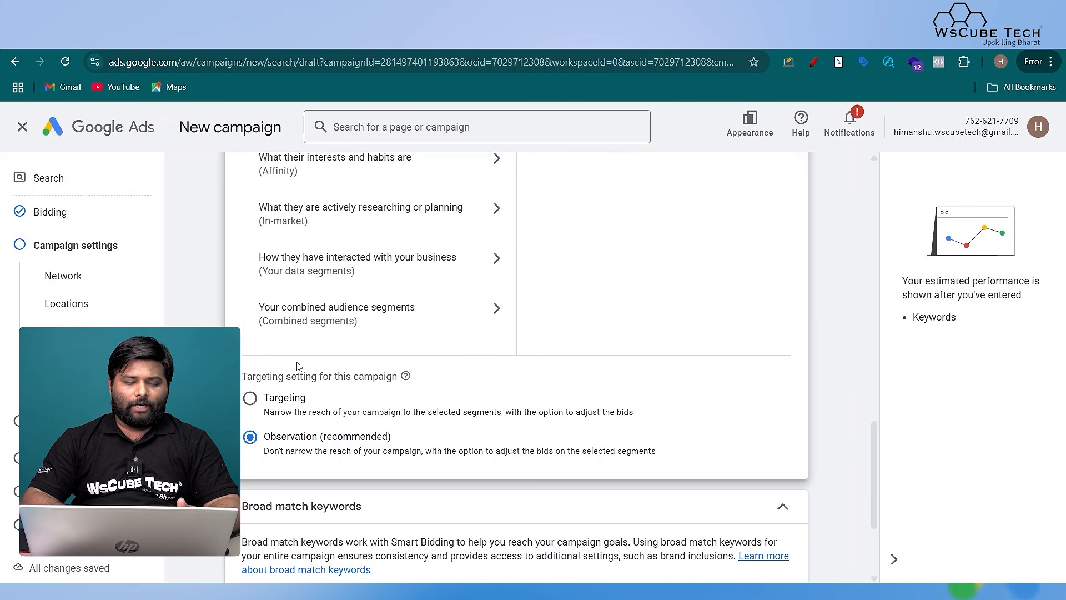
scroll(319, 381, down, 1)
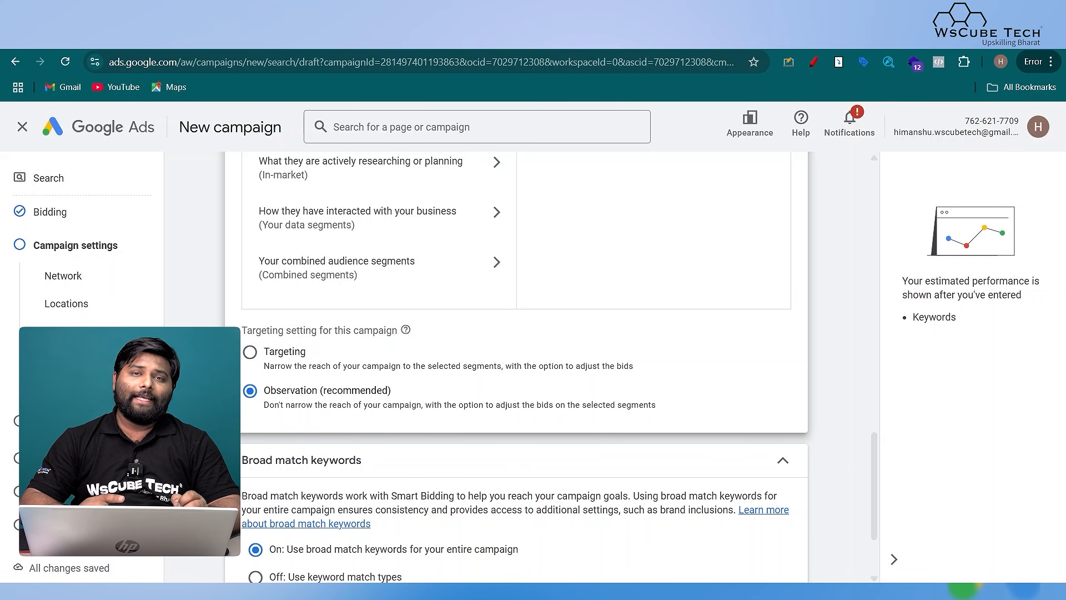
scroll(516, 366, down, 2)
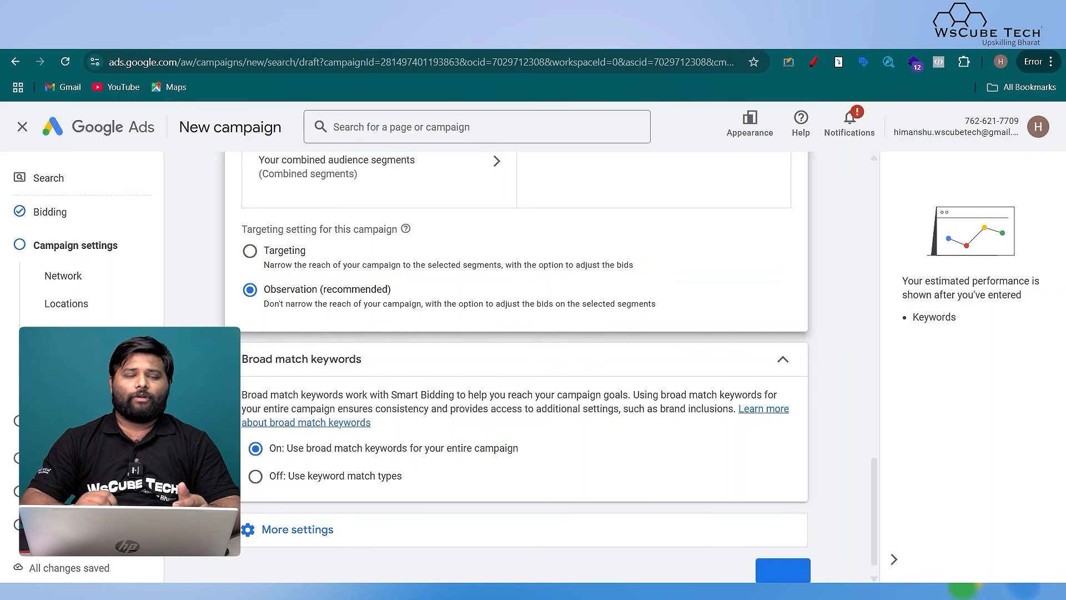
Step: Set the audience segments' targeting setting for this campaign to Targeting
scroll(262, 258, up, 8)
scroll(278, 277, down, 6)
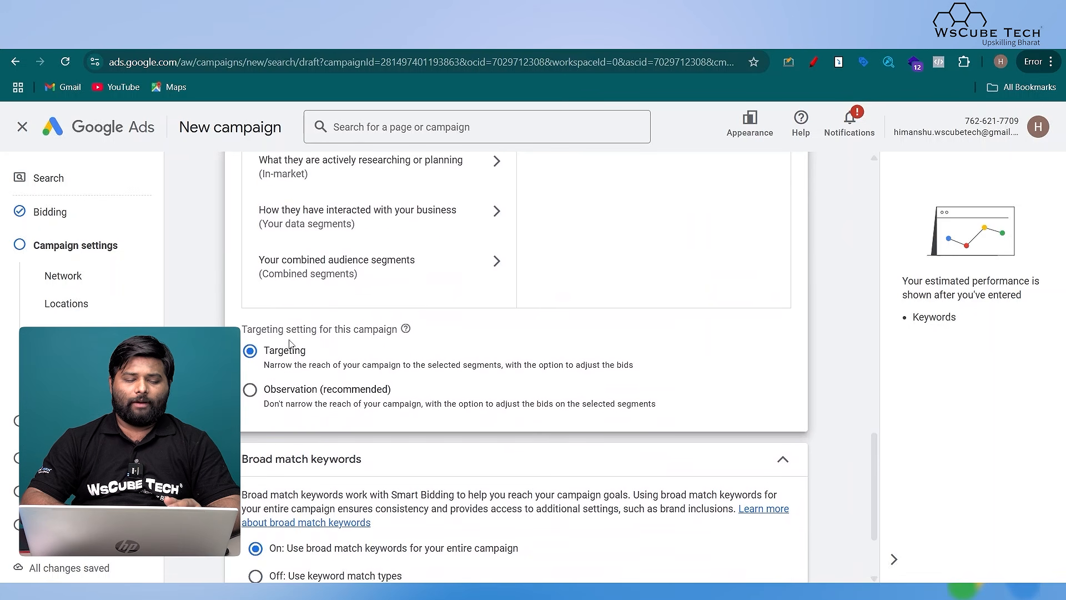
scroll(327, 335, up, 3)
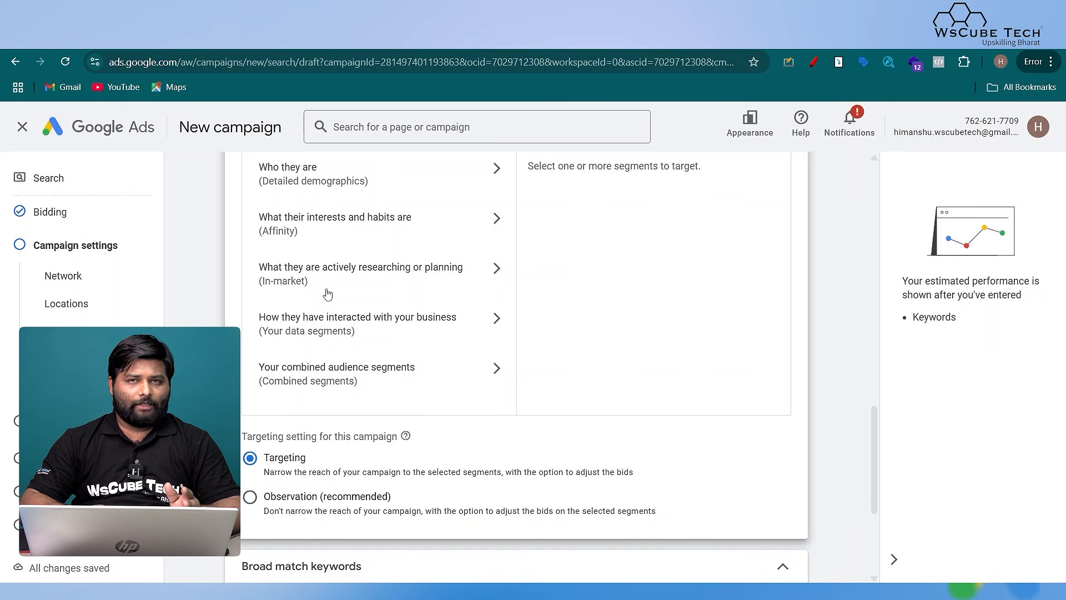
scroll(328, 293, down, 2)
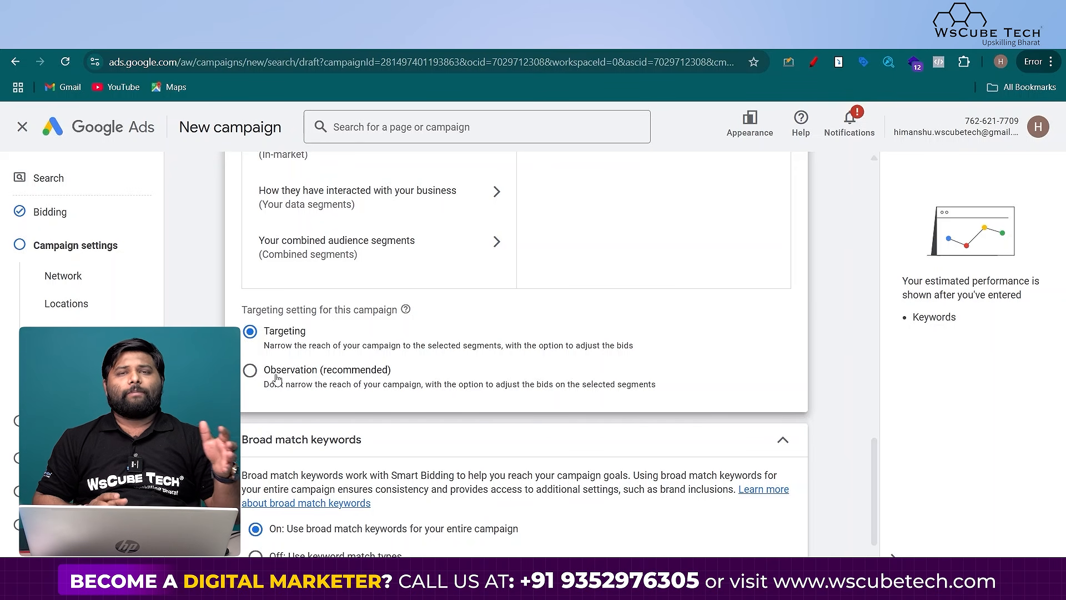
Step: Review the Broad match keywords options and open the related Google Ads Help page to examine the keyword match types
scroll(278, 380, down, 2)
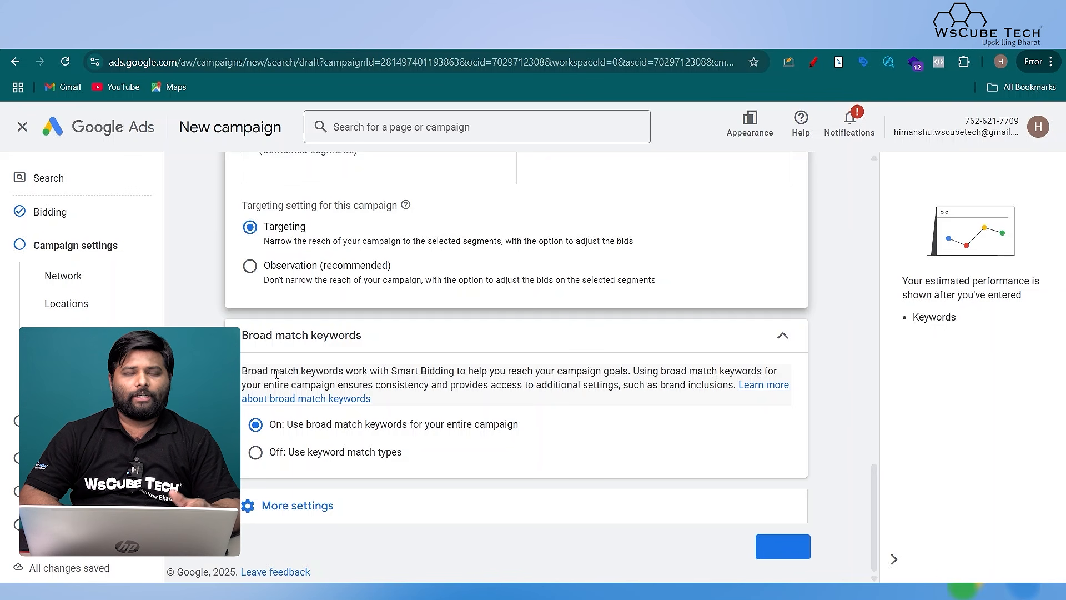
drag(242, 337, 371, 337)
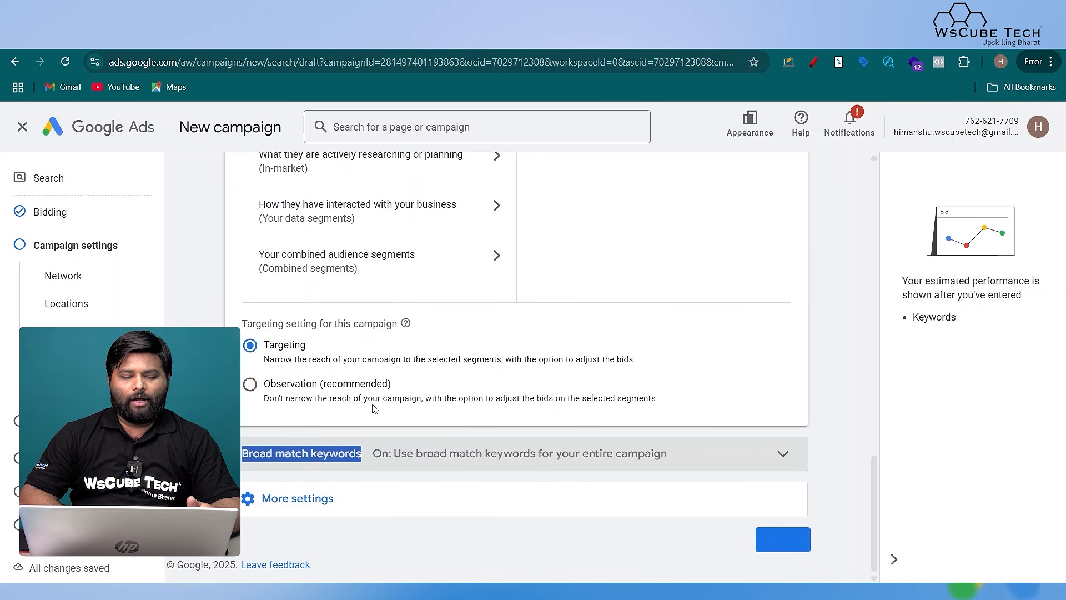
click(385, 466)
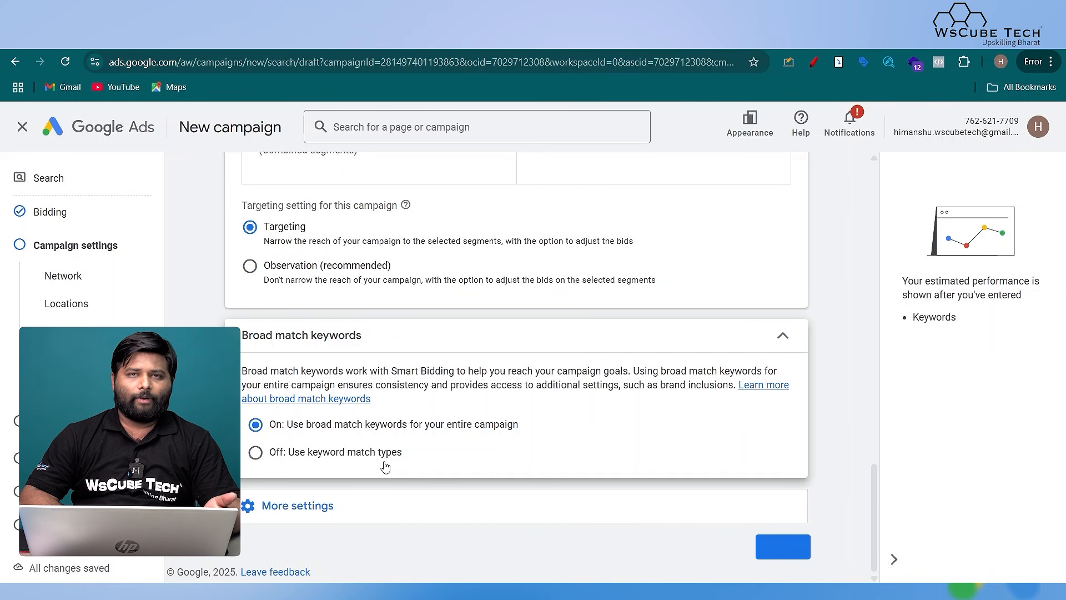
right_click(316, 401)
click(362, 217)
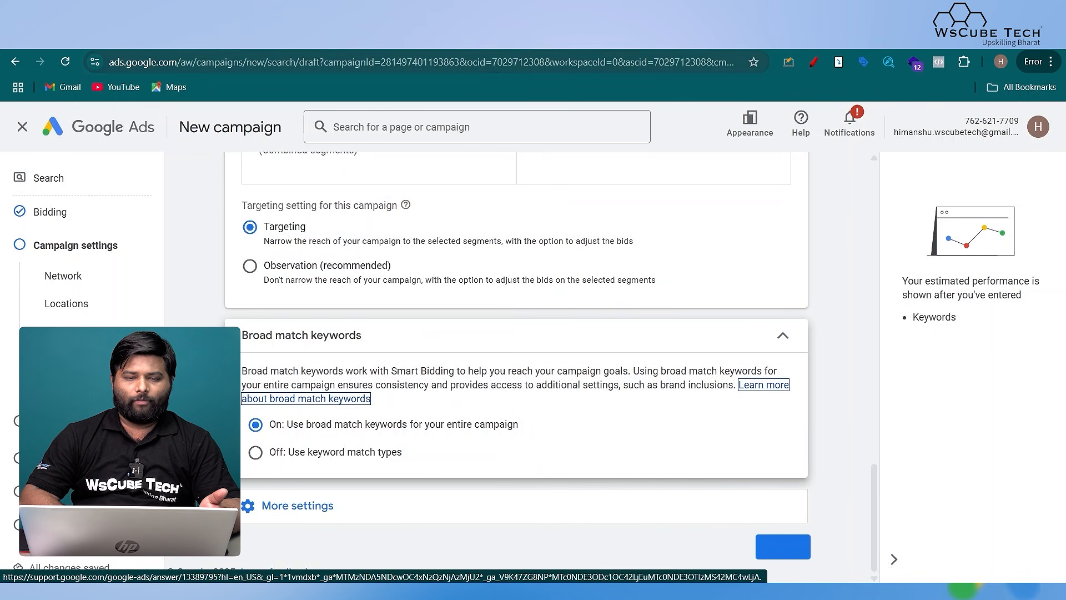
click(378, 38)
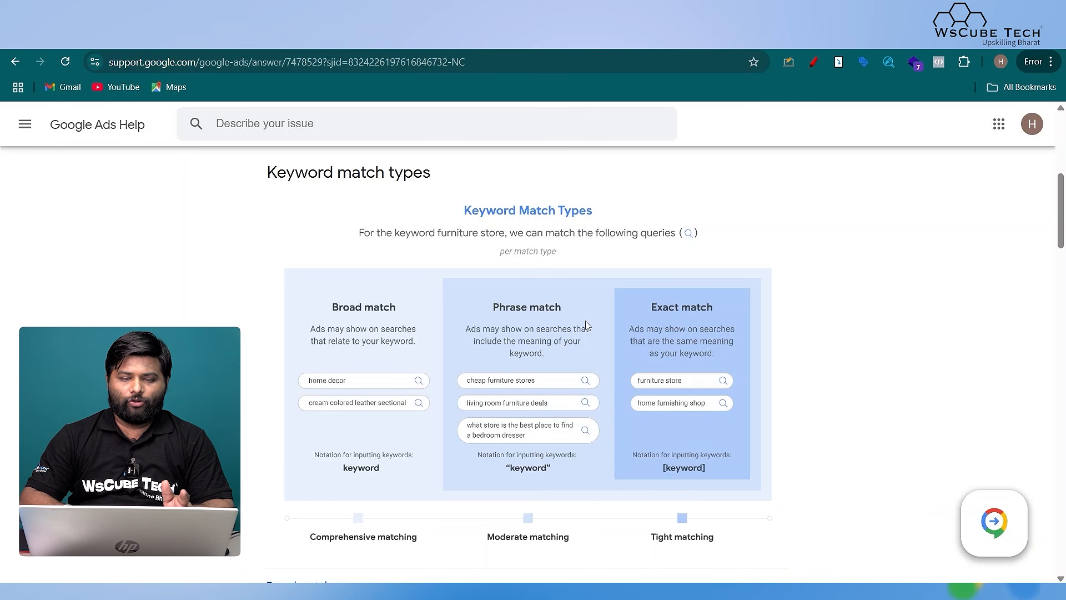
Step: Enlarge the Keyword Match Types chart and draw red check marks beside the Broad match, Phrase match and Exact match headings
scroll(587, 326, up, 3)
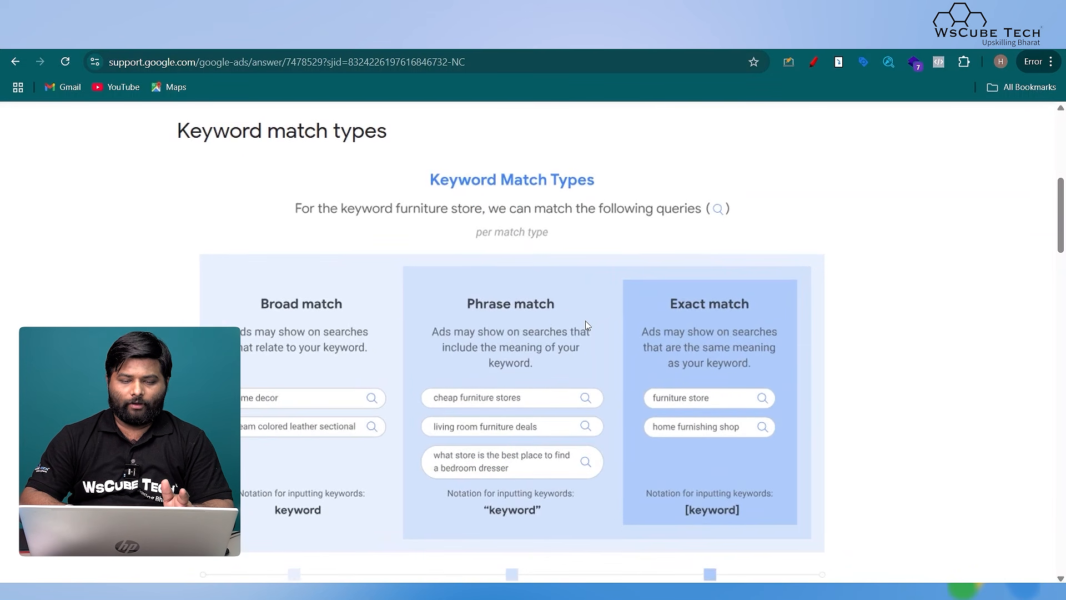
scroll(588, 326, down, 1)
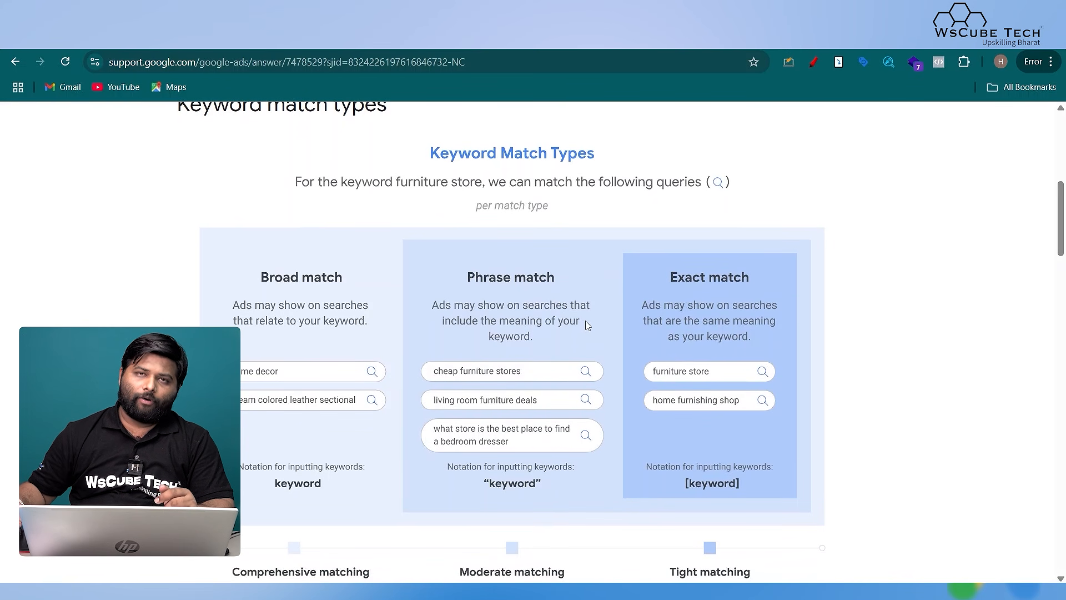
click(813, 62)
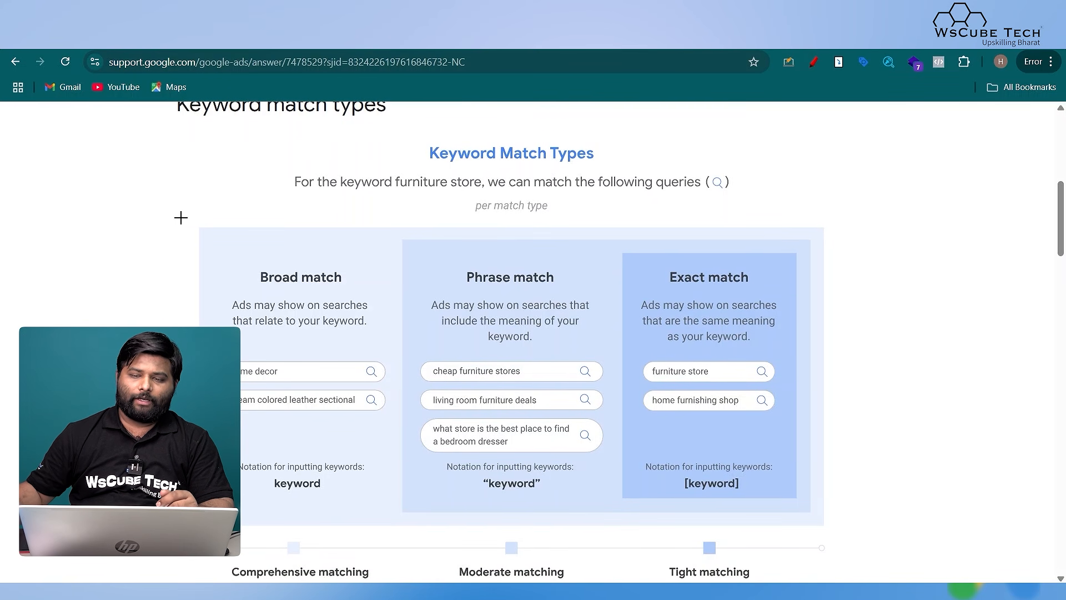
drag(212, 273, 256, 261)
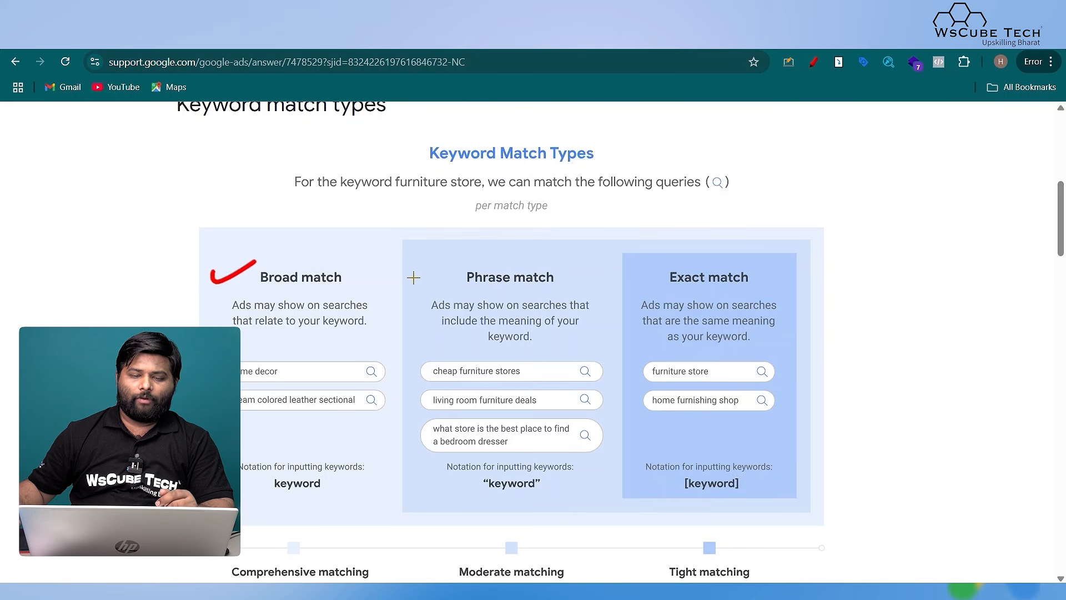
drag(426, 280, 470, 260)
drag(643, 271, 683, 257)
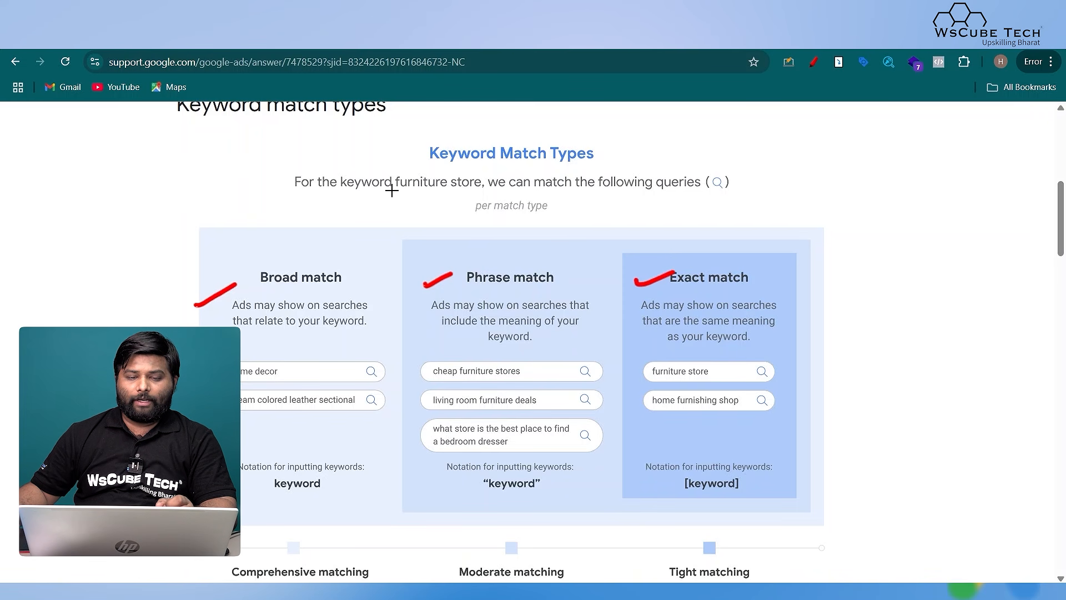
Step: Underline "furniture store", draw an arrow from it to Broad match, tick both Broad match example searches and bracket the description
drag(393, 190, 487, 188)
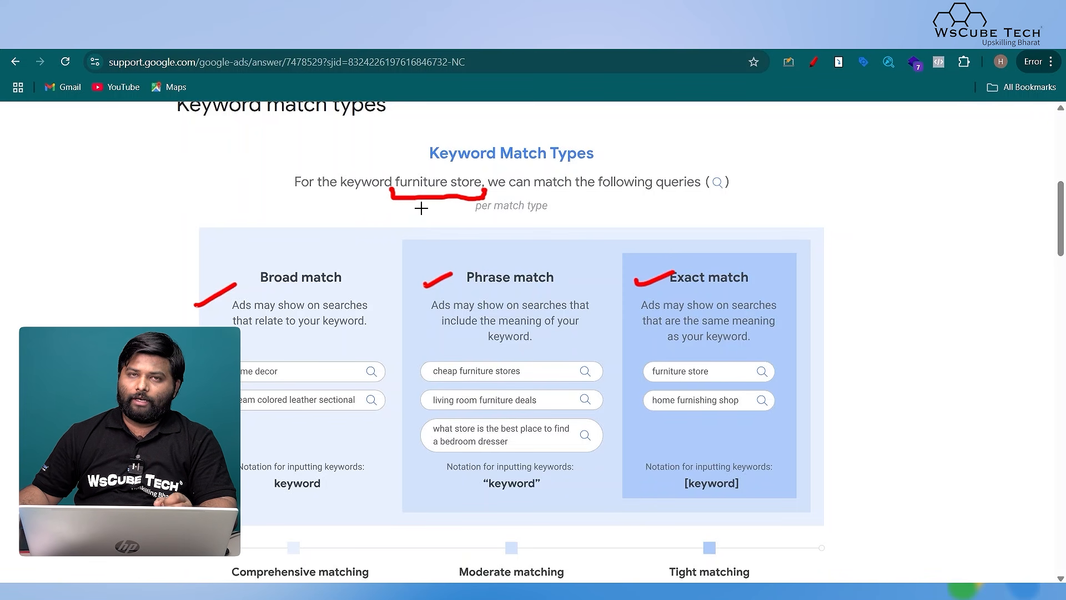
mouse_move(392, 191)
mouse_down()
mouse_move(323, 238)
mouse_move(343, 243)
mouse_up()
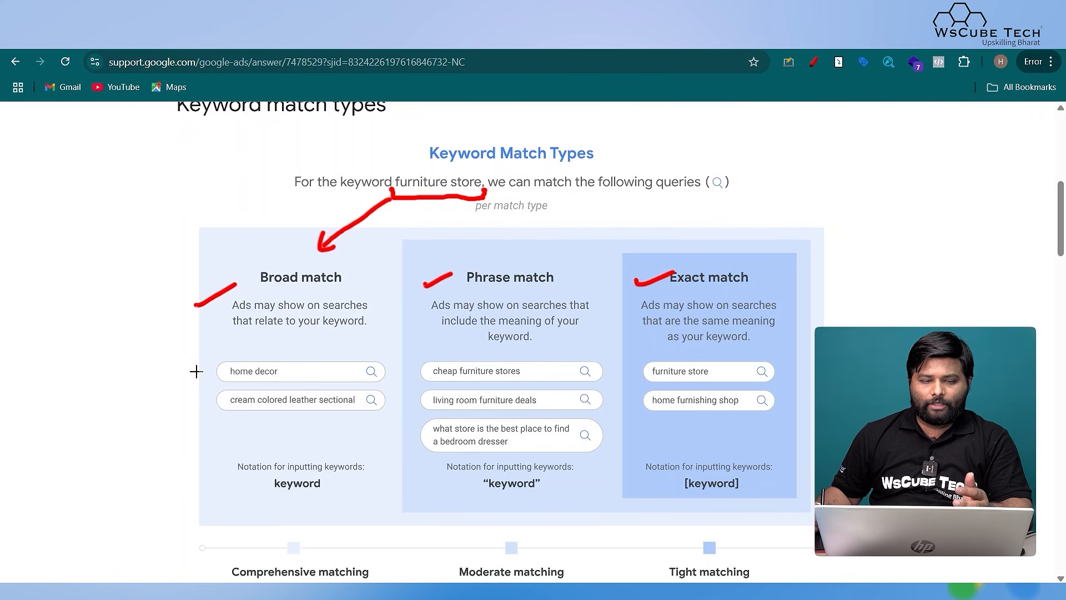
drag(183, 371, 211, 364)
click(184, 408)
drag(184, 408, 206, 401)
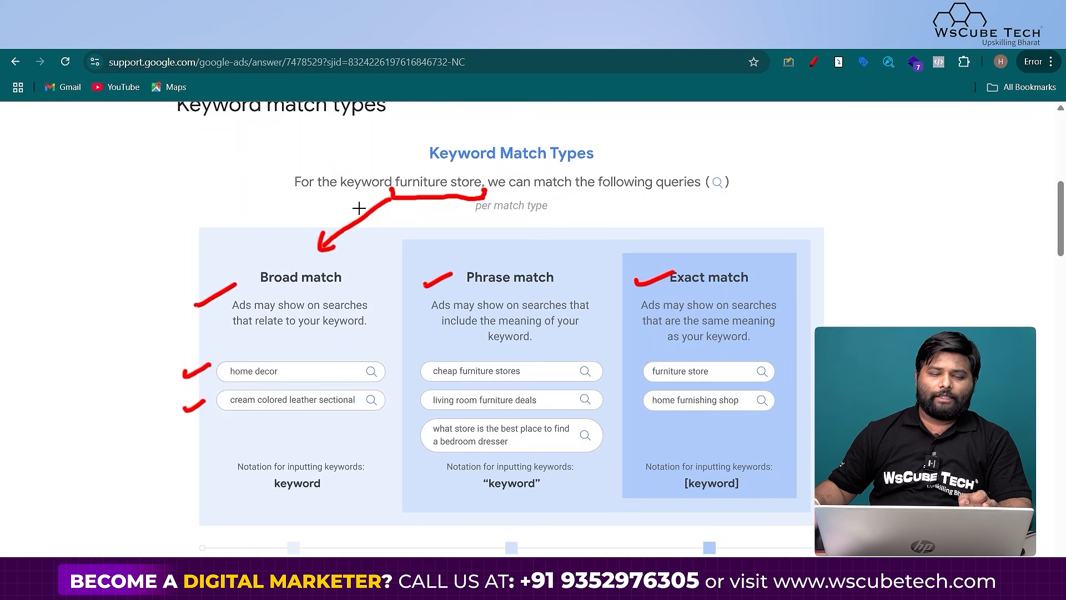
drag(228, 288, 217, 337)
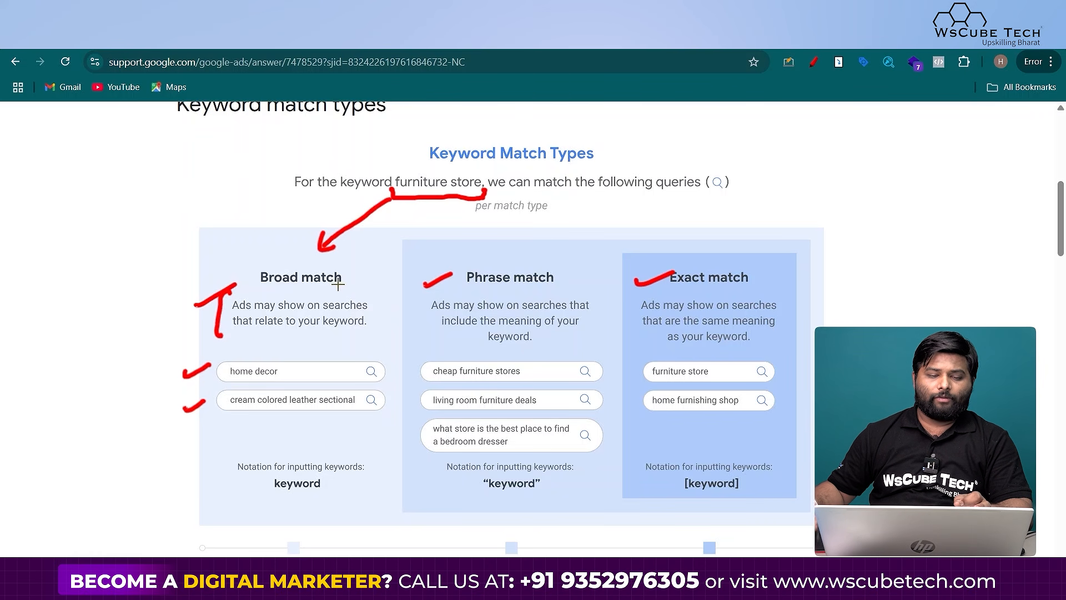
mouse_move(373, 289)
mouse_down()
mouse_move(387, 290)
mouse_move(383, 334)
mouse_up()
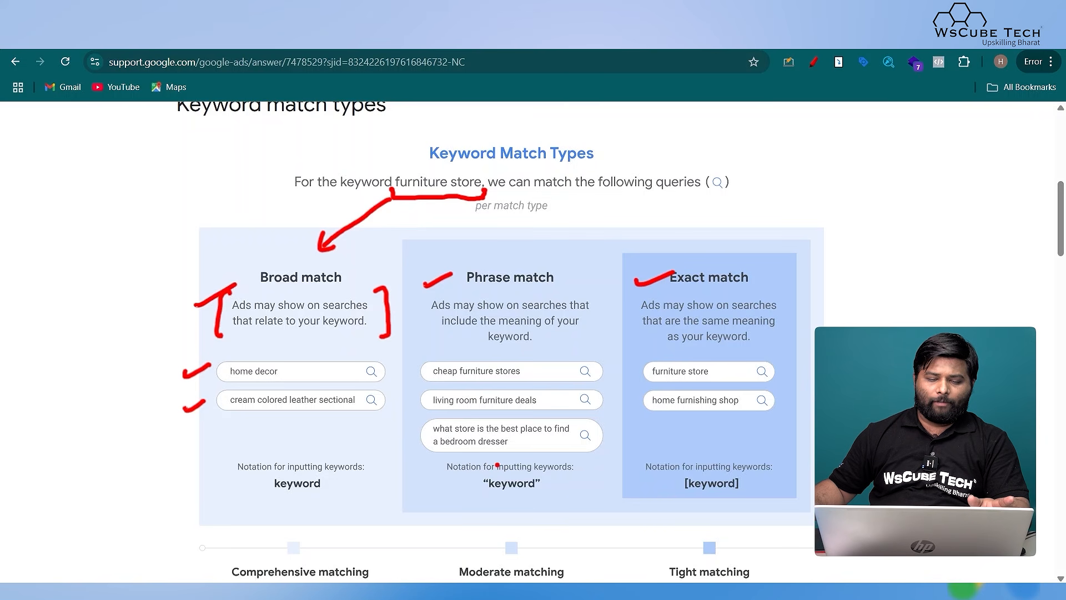
Step: Mark up Phrase match: circle its notation, draw quotation marks around "furniture store", tick its three example searches, and mark its description
mouse_move(499, 462)
mouse_down()
mouse_move(465, 493)
mouse_move(559, 506)
mouse_move(515, 452)
mouse_move(512, 467)
mouse_up()
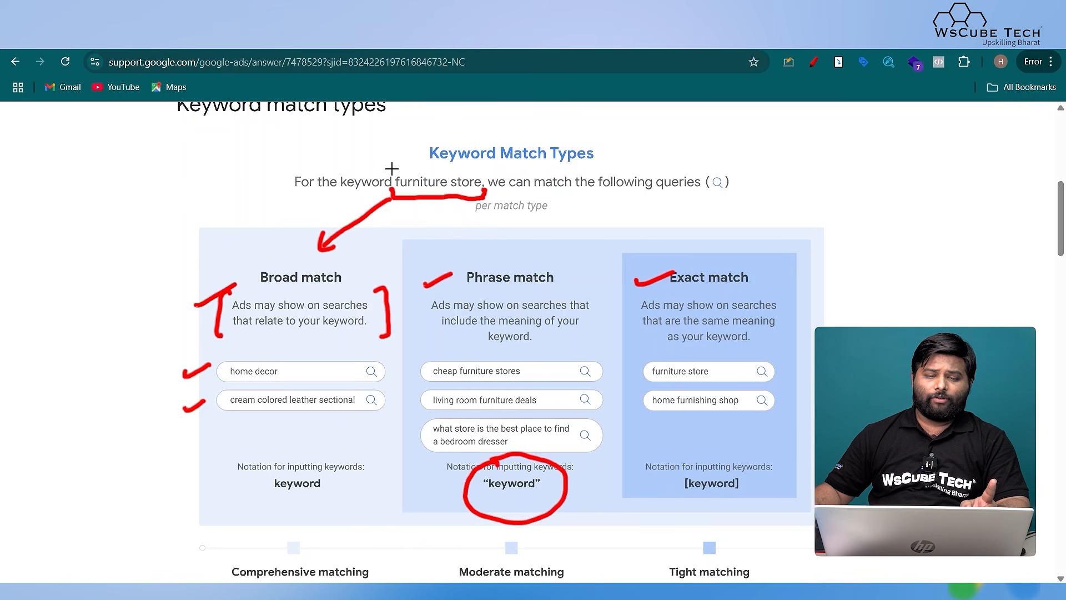
drag(385, 163, 385, 172)
drag(484, 164, 482, 177)
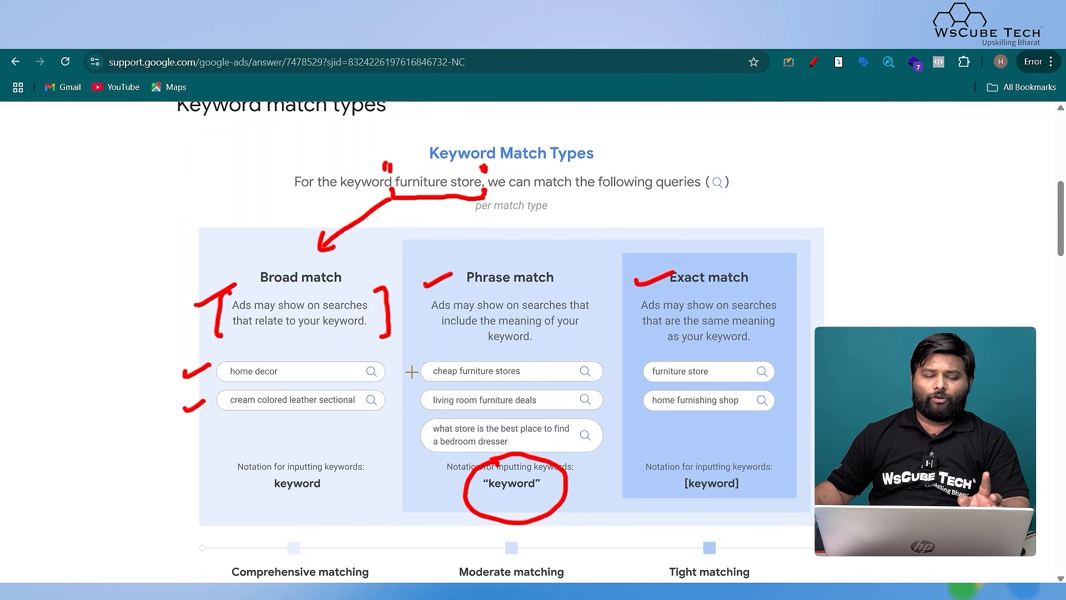
drag(394, 374, 418, 366)
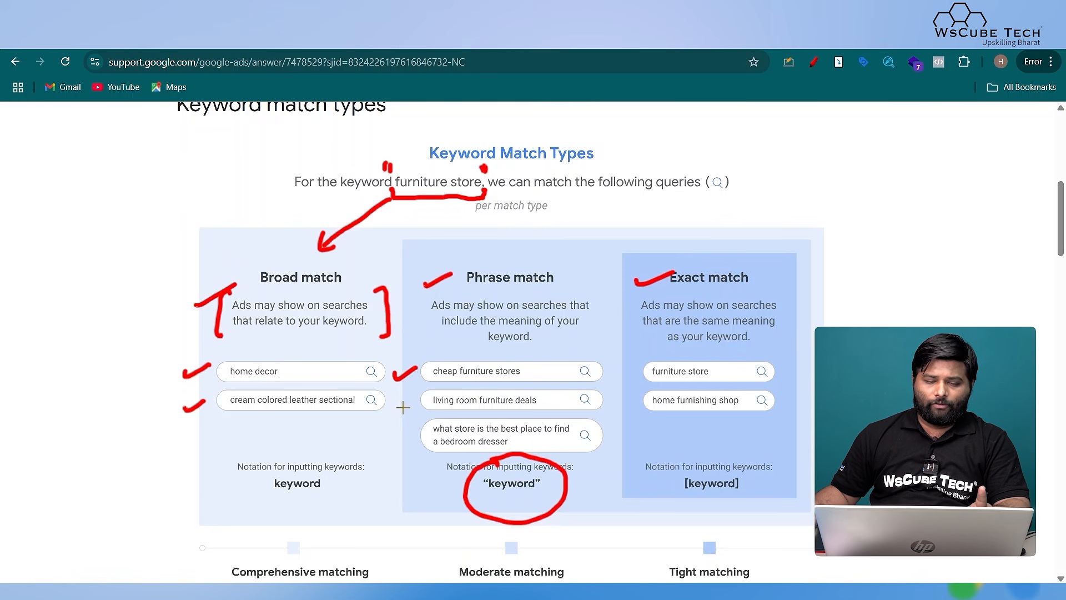
drag(396, 404, 414, 397)
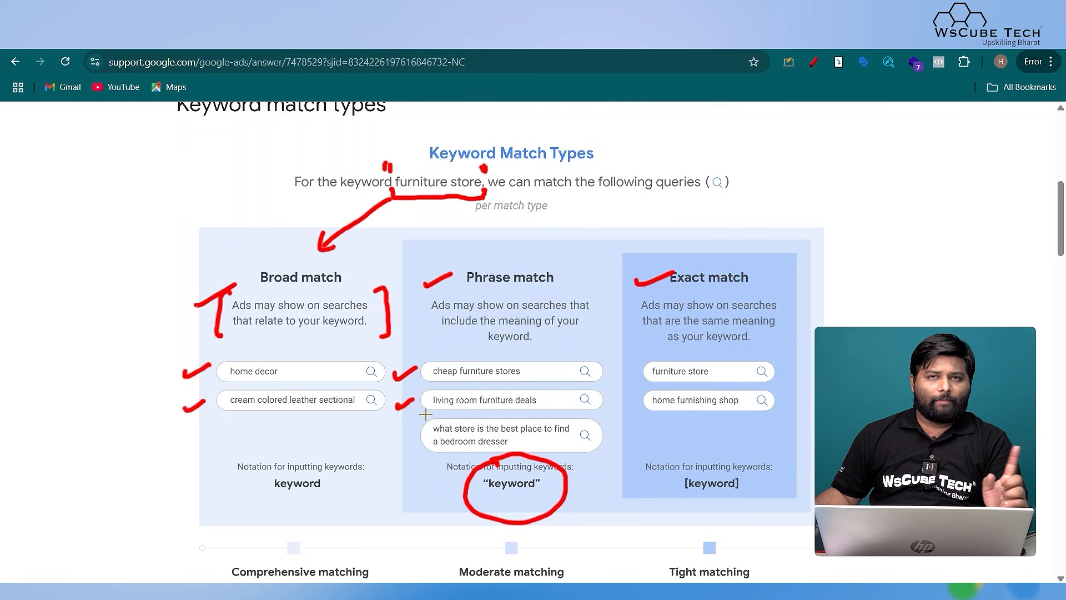
drag(400, 442, 419, 436)
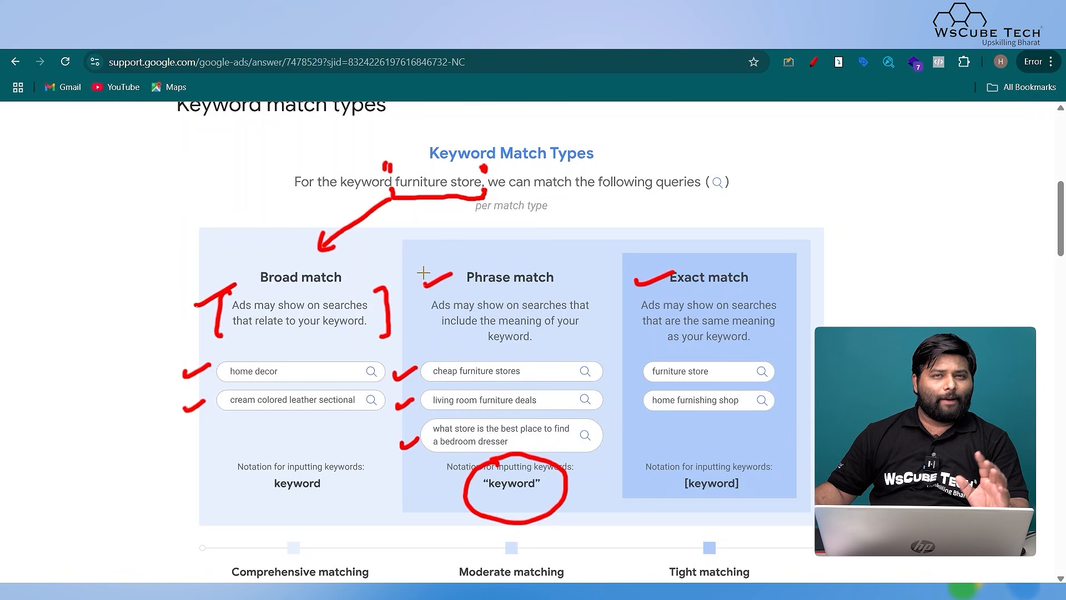
mouse_move(425, 290)
mouse_down()
mouse_move(414, 307)
mouse_move(420, 340)
mouse_up()
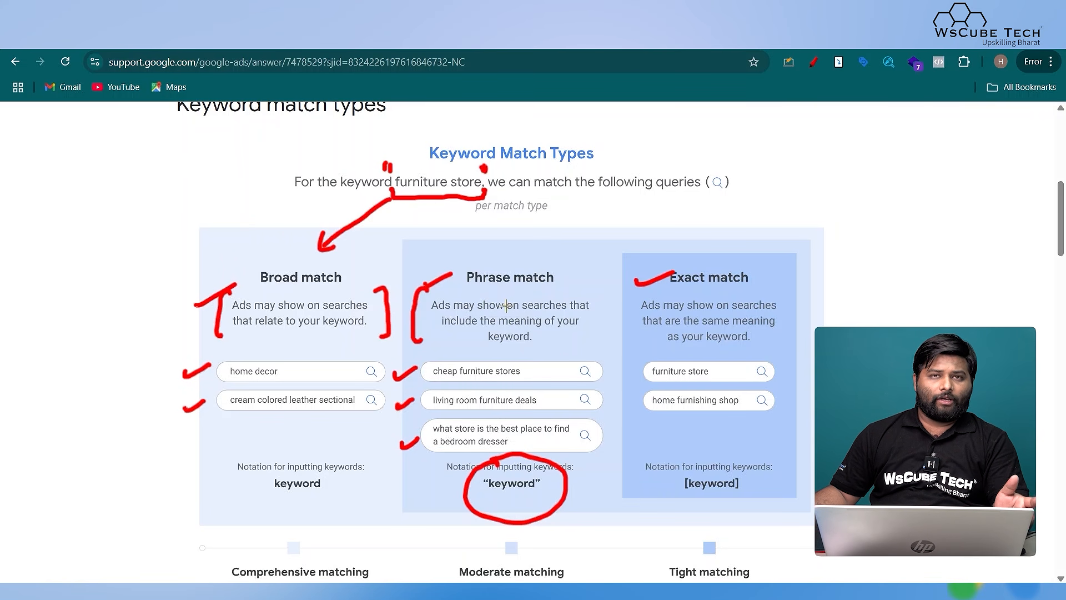
drag(438, 332, 503, 330)
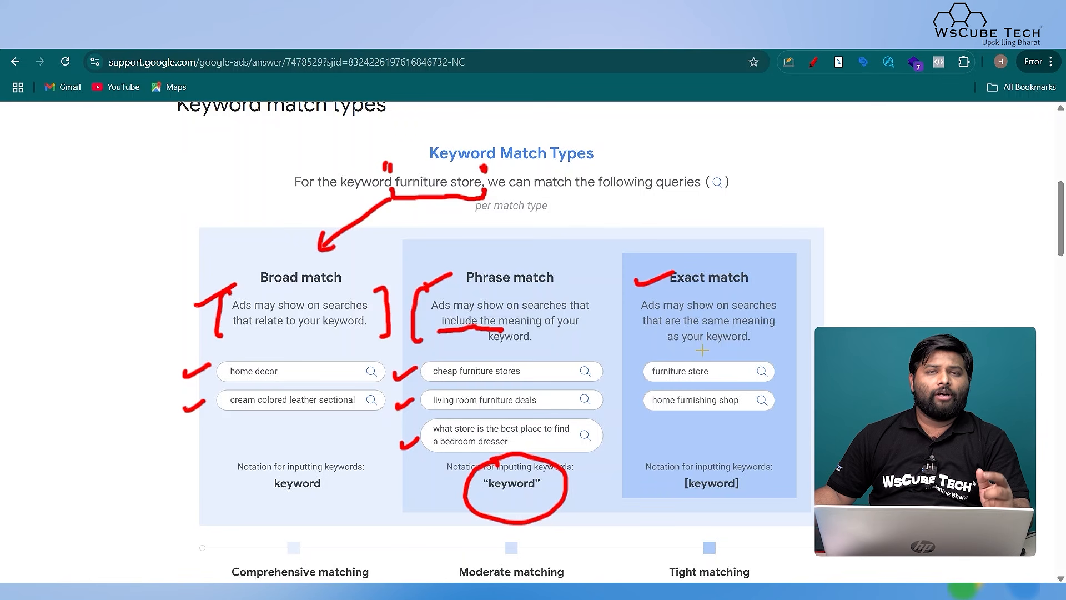
Step: Mark up Exact match: circle its notation, bracket "furniture store", tick both example searches, and underline "same" in its description
mouse_move(707, 464)
mouse_down()
mouse_move(666, 471)
mouse_move(703, 461)
mouse_move(707, 472)
mouse_up()
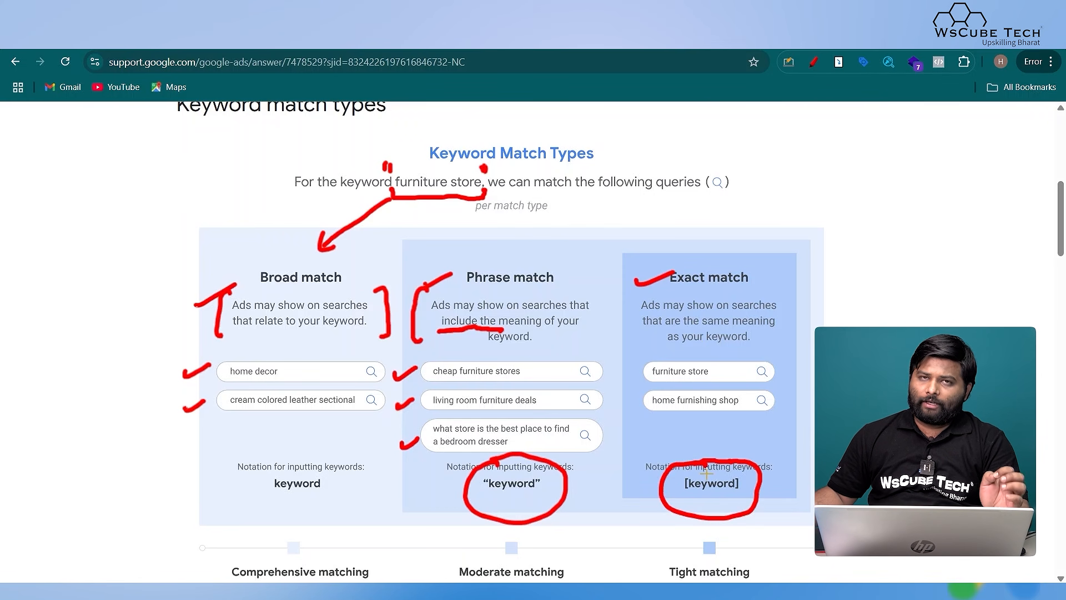
mouse_move(384, 165)
mouse_down()
mouse_move(396, 164)
mouse_move(391, 196)
mouse_up()
drag(478, 165, 476, 197)
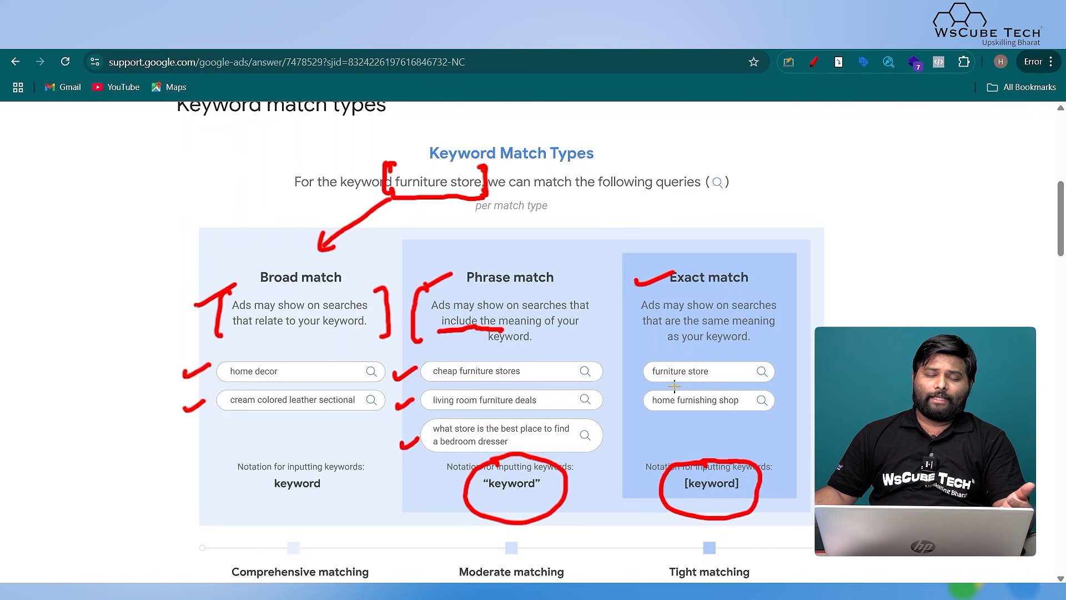
drag(623, 376, 643, 369)
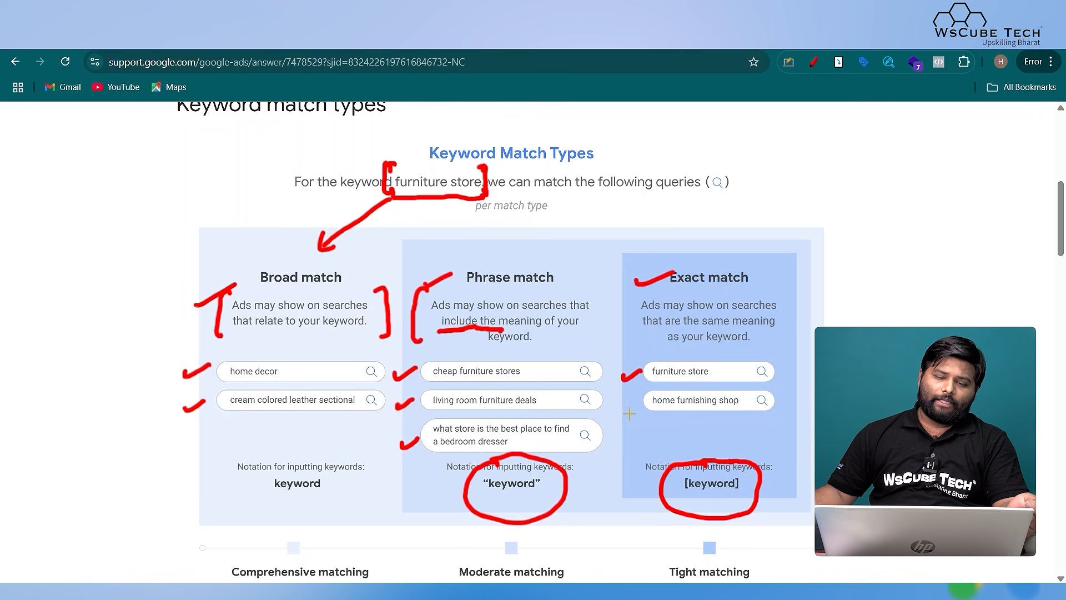
drag(618, 407, 640, 403)
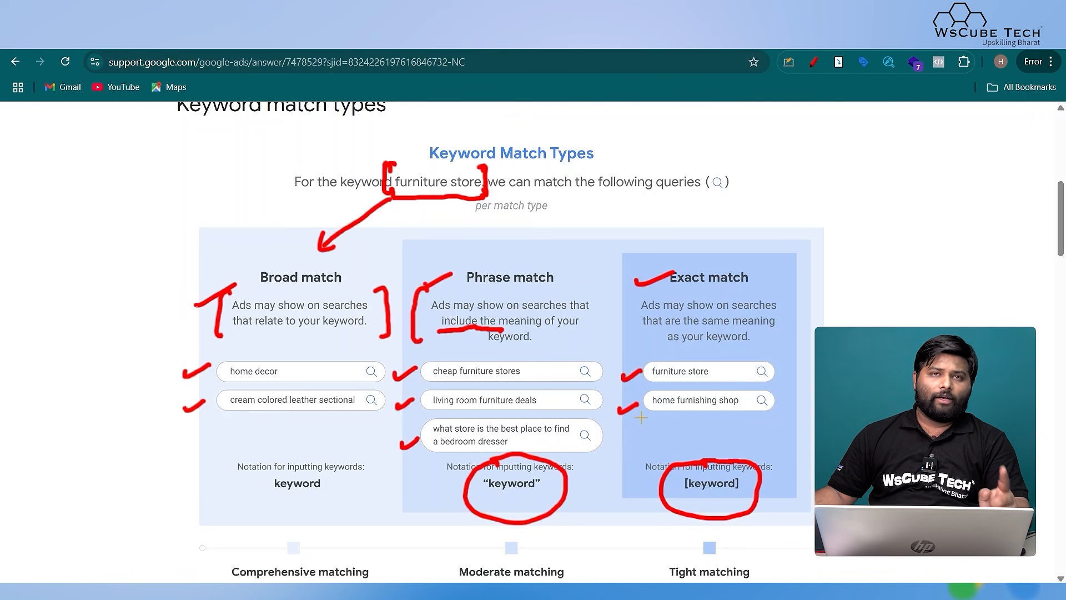
drag(641, 297, 639, 345)
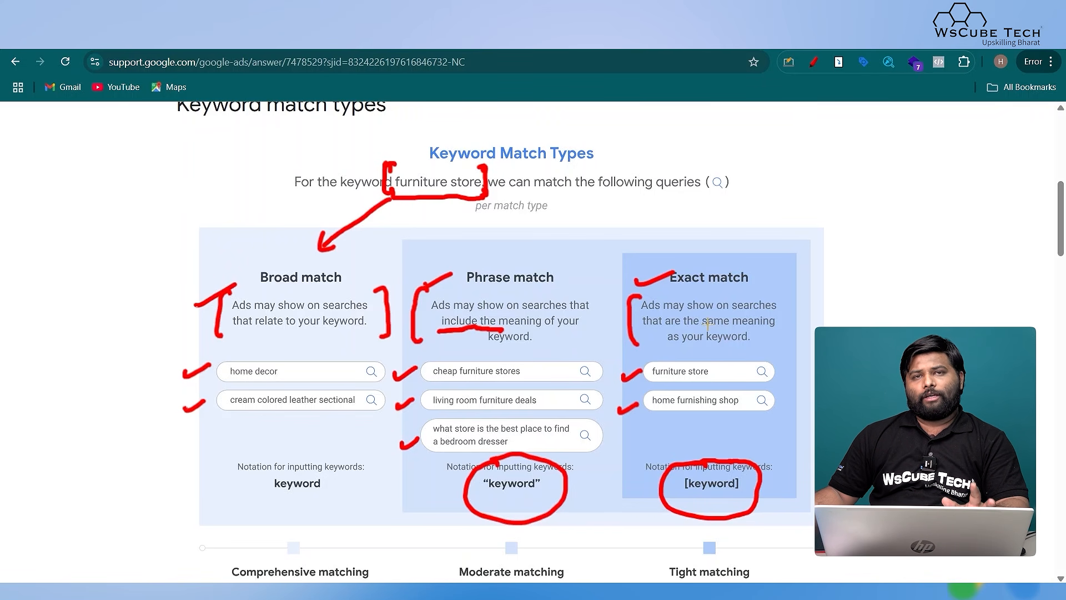
drag(698, 333, 739, 334)
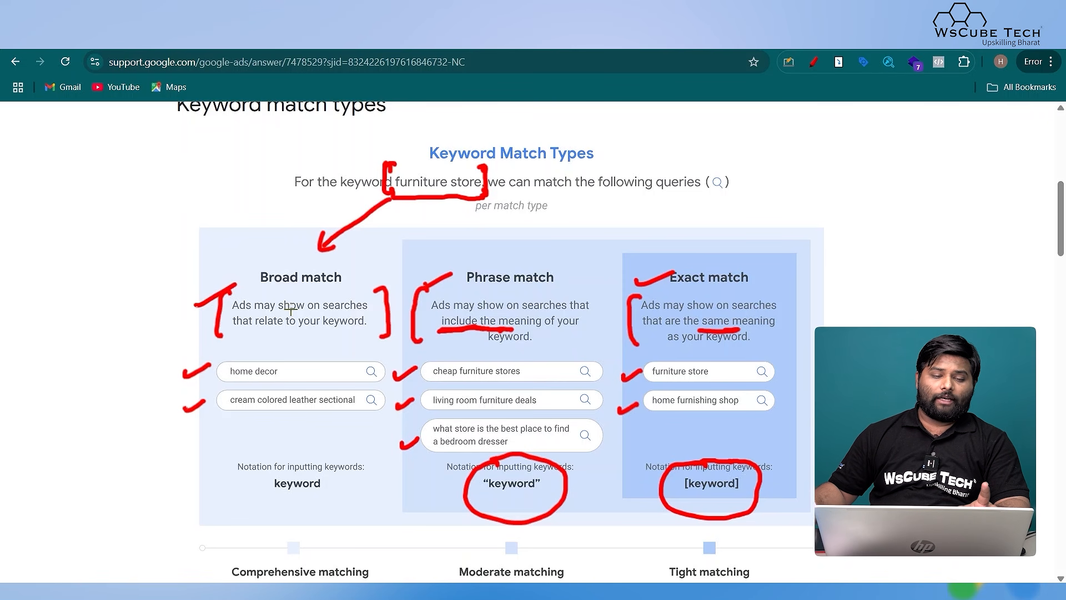
Step: Underline "relate" under Broad match, draw arrows to the Comprehensive, Moderate and Tight matching levels, and clear all annotations
drag(245, 332, 279, 332)
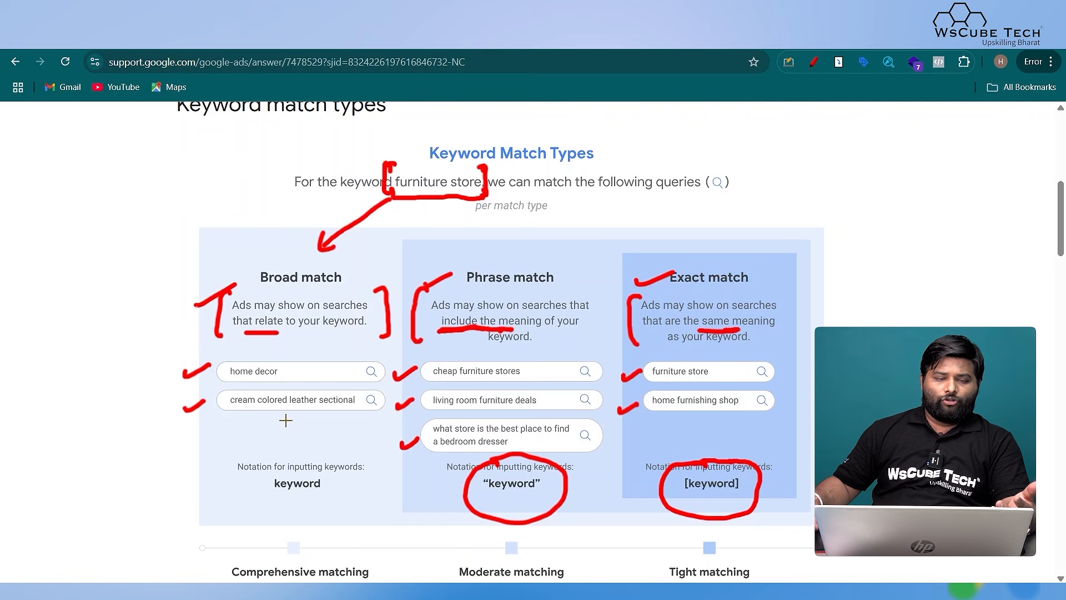
mouse_move(282, 509)
mouse_down()
mouse_move(276, 524)
mouse_move(266, 515)
mouse_up()
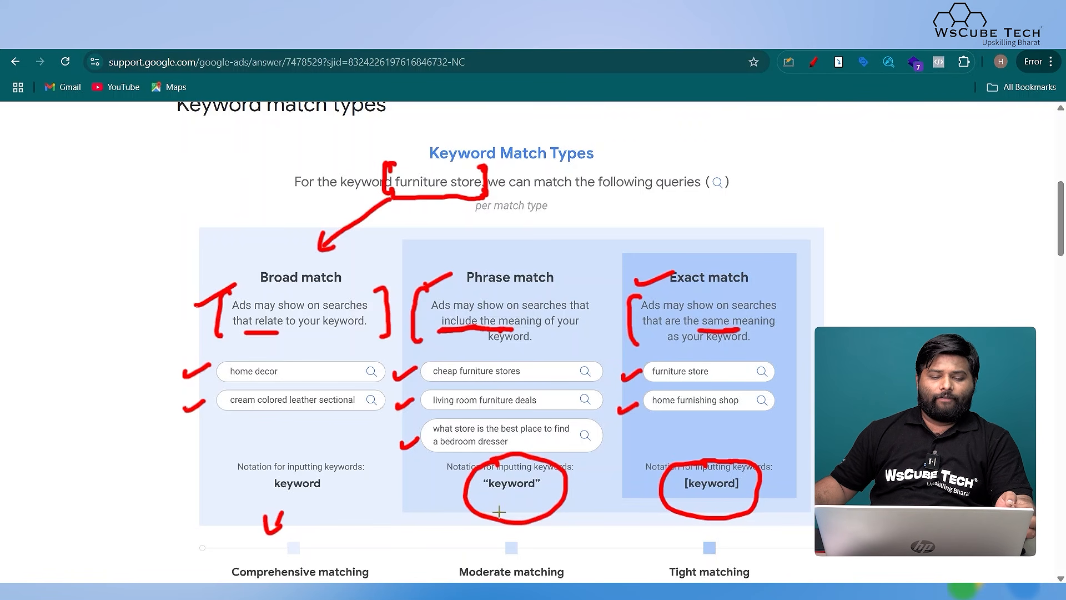
drag(476, 519, 487, 531)
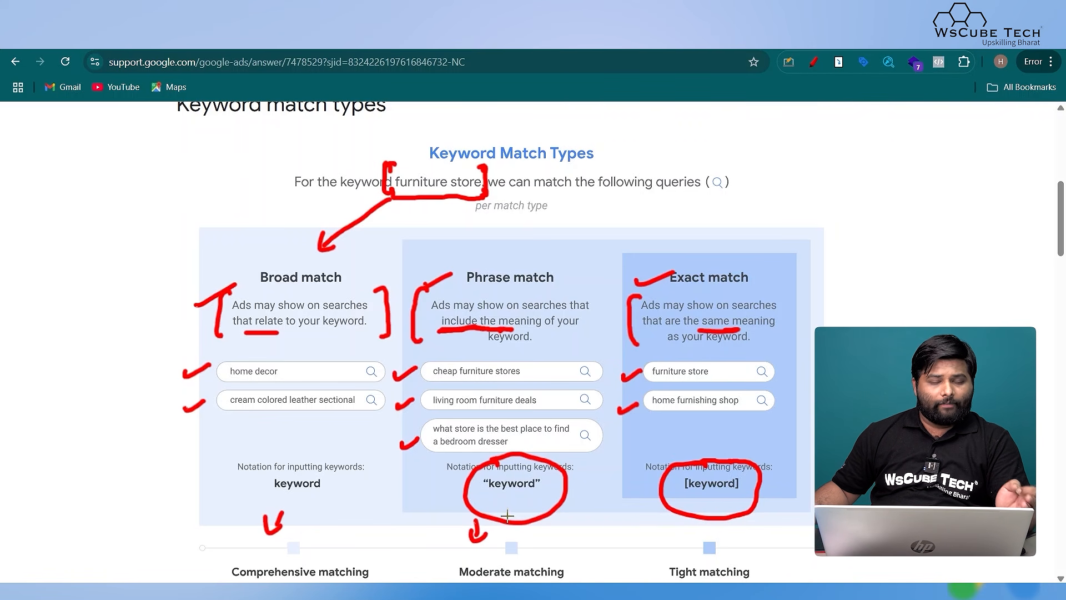
mouse_move(684, 516)
mouse_down()
mouse_move(686, 540)
mouse_move(697, 535)
mouse_up()
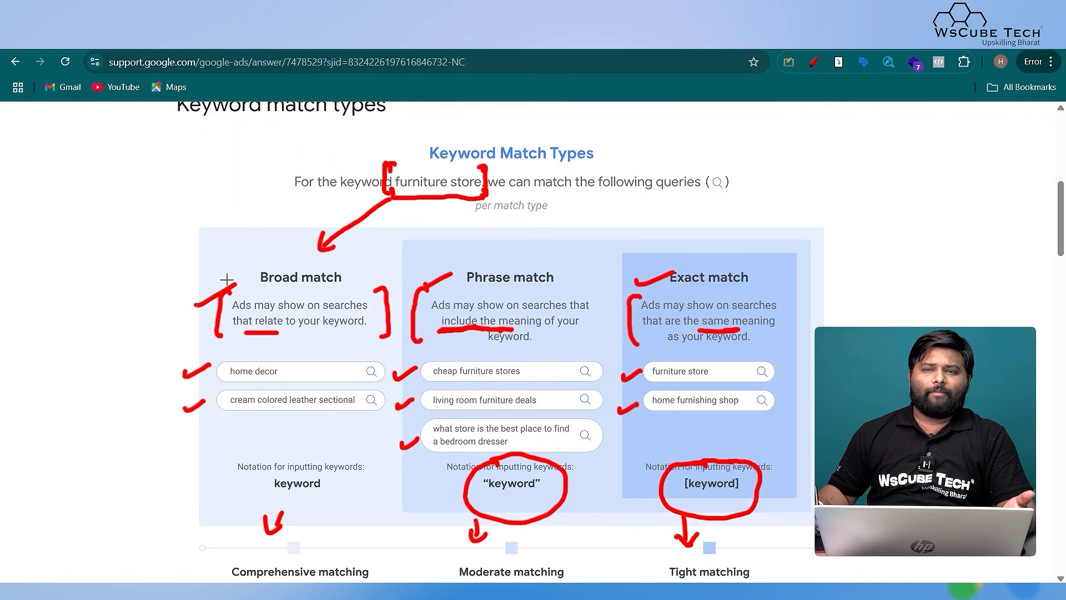
click(815, 63)
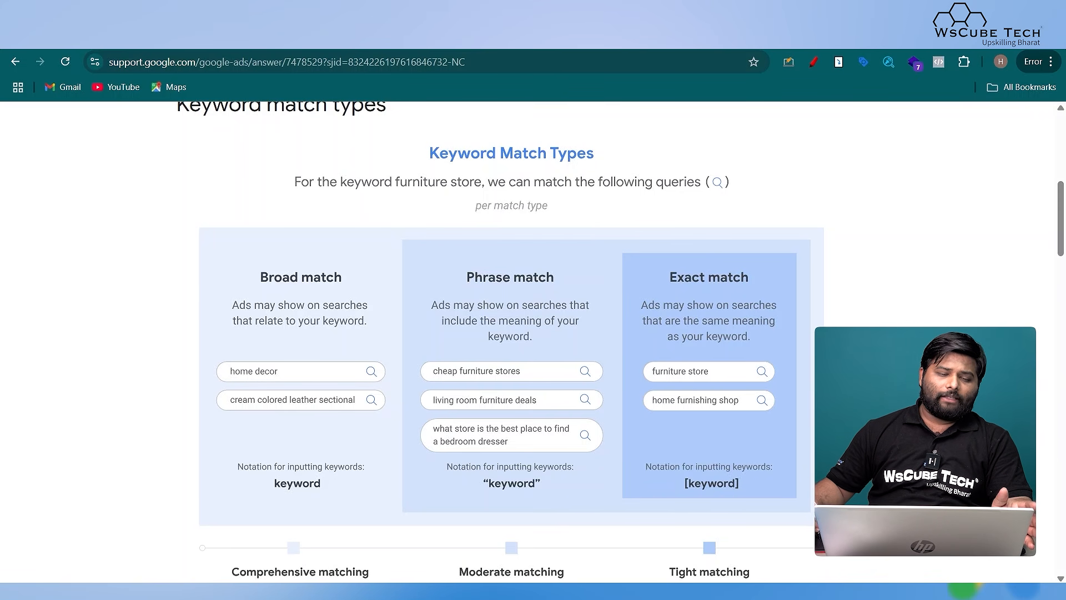
Step: Return to the Google Ads campaign draft, set Broad match keywords to "Off: Use keyword match types", and proceed to keyword and asset generation
scroll(214, 267, left, 1)
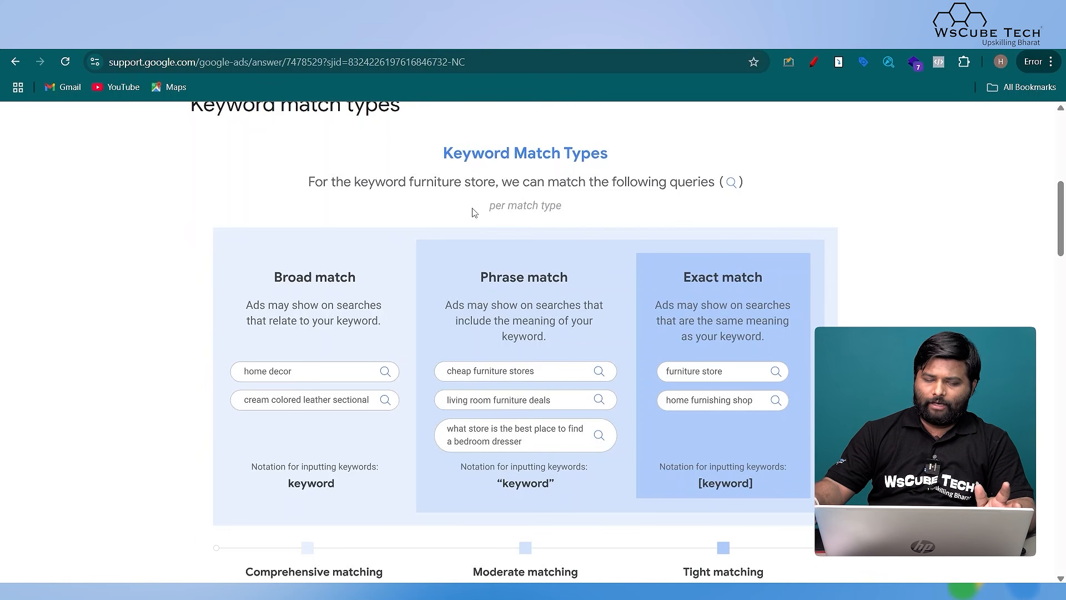
key(ctrl+shift+Tab)
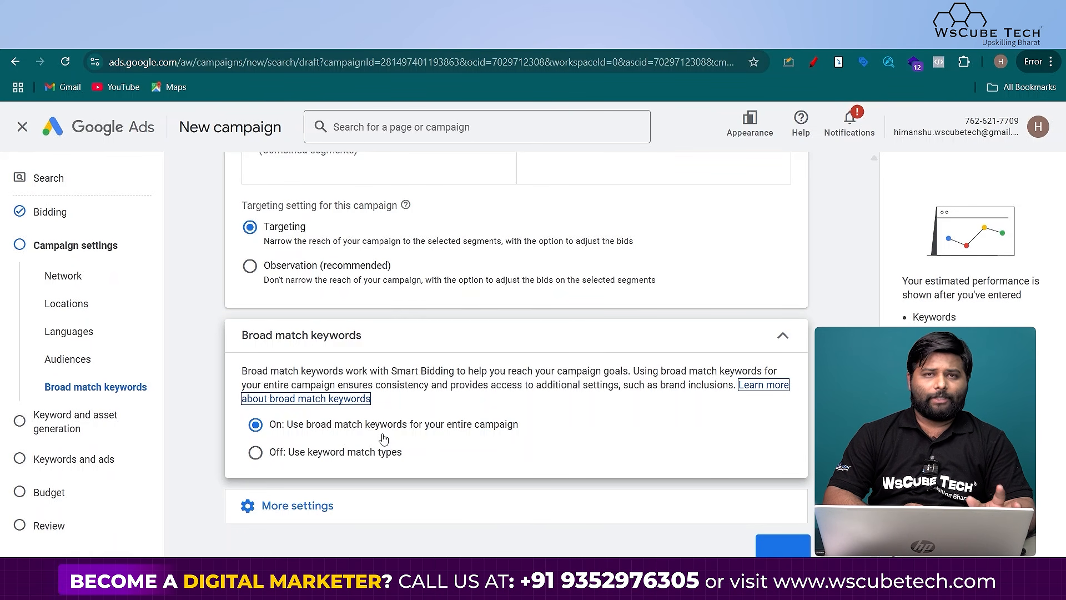
click(326, 458)
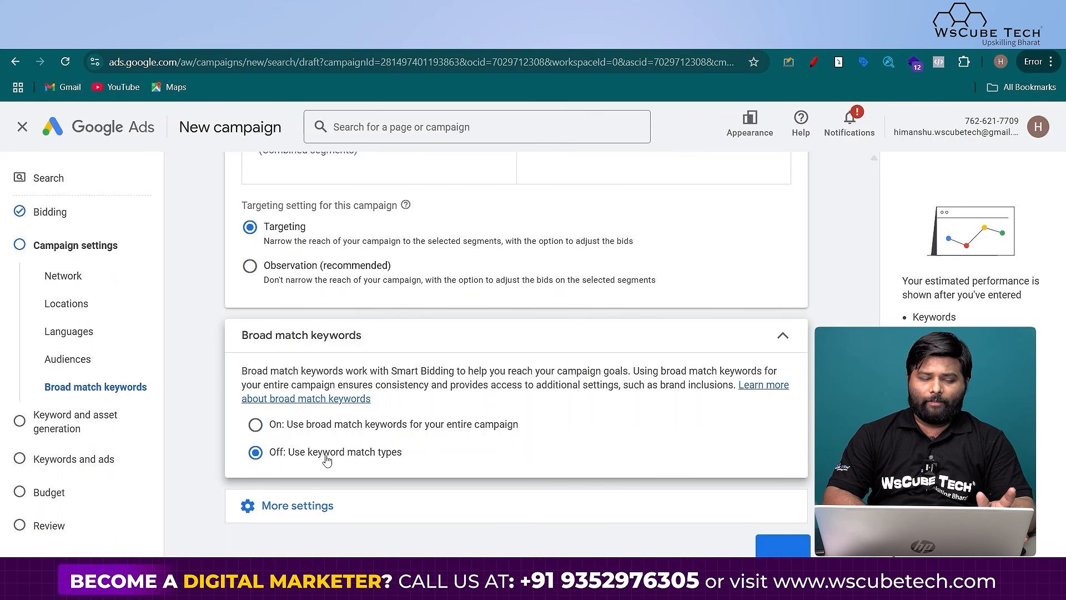
click(764, 545)
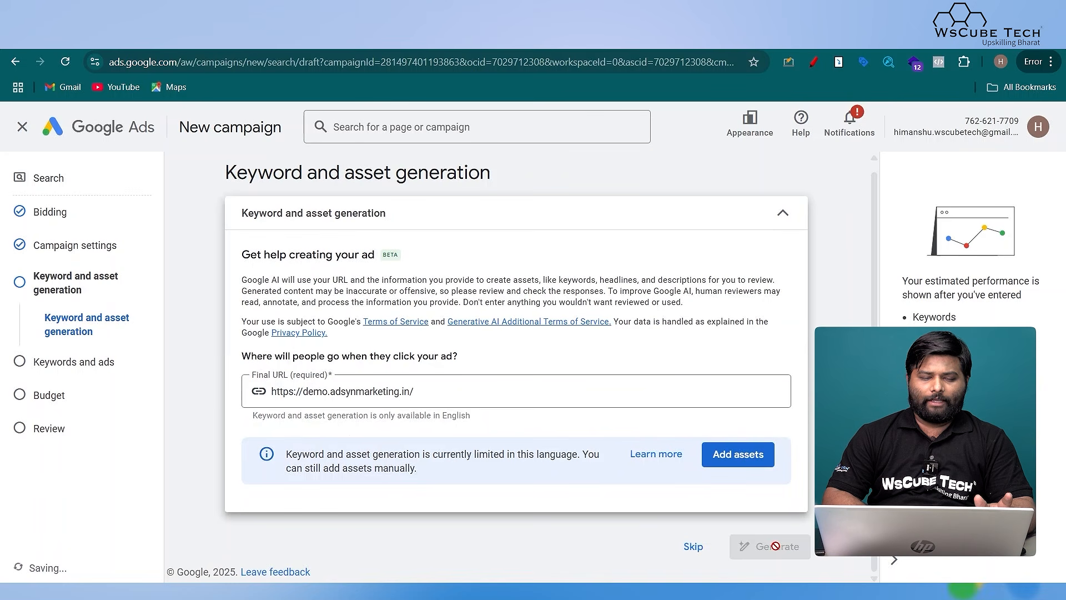
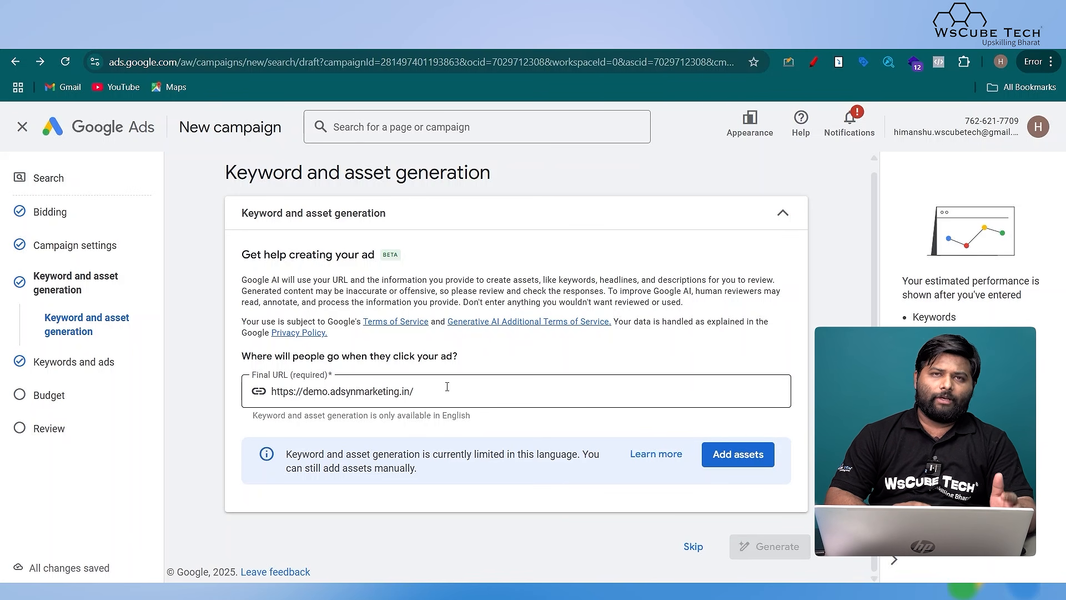
Step: Skip keyword and asset generation and review the Keywords section of Ad group 1
click(691, 546)
scroll(575, 394, down, 2)
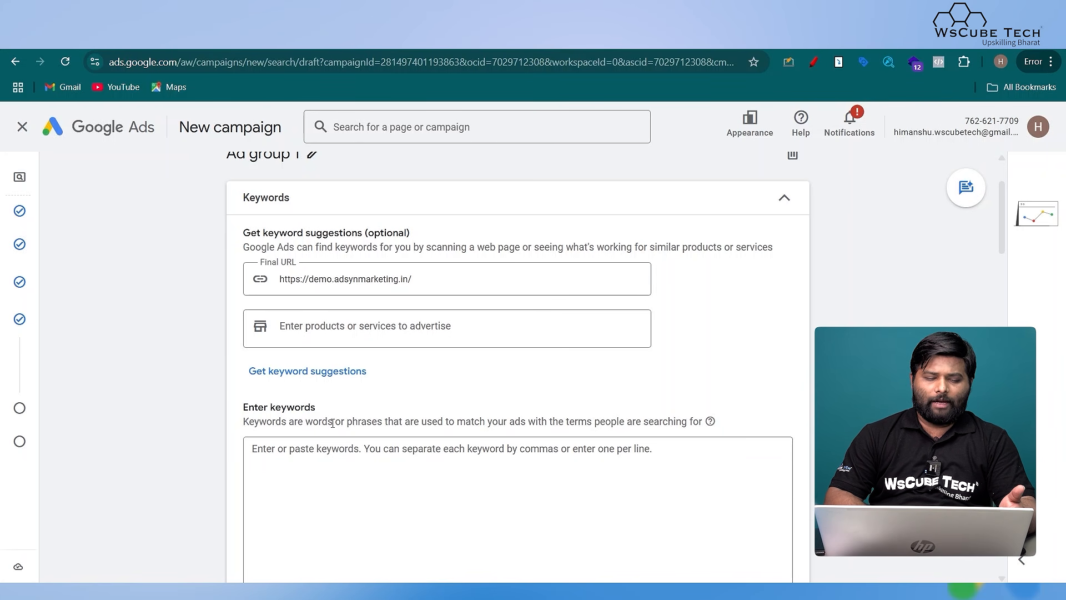
scroll(333, 423, down, 1)
scroll(337, 458, down, 1)
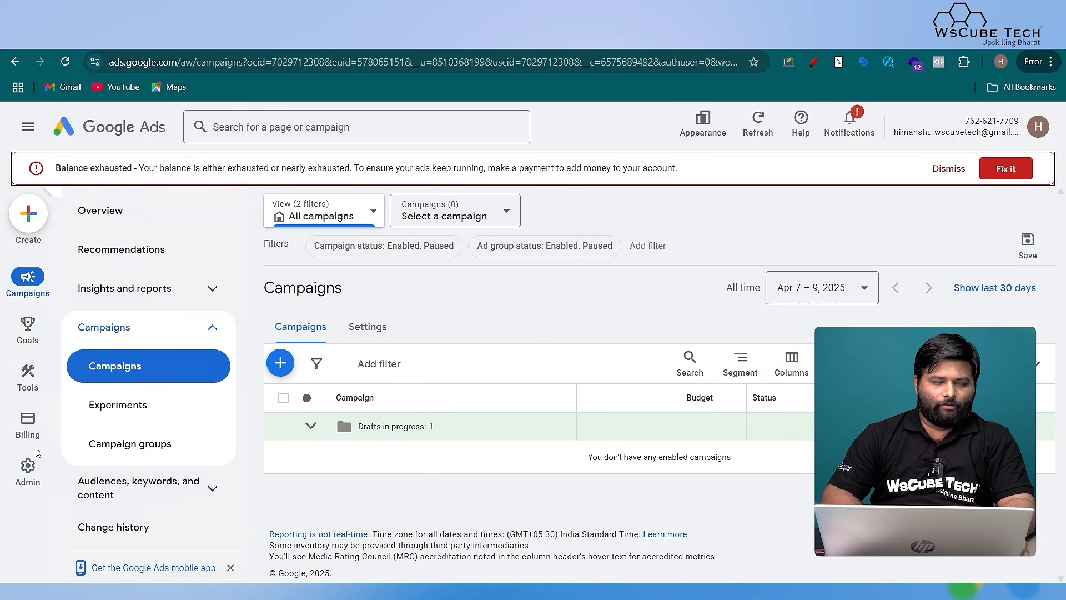
Step: Open Keyword Planner and start discovering new keywords
mouse_move(28, 372)
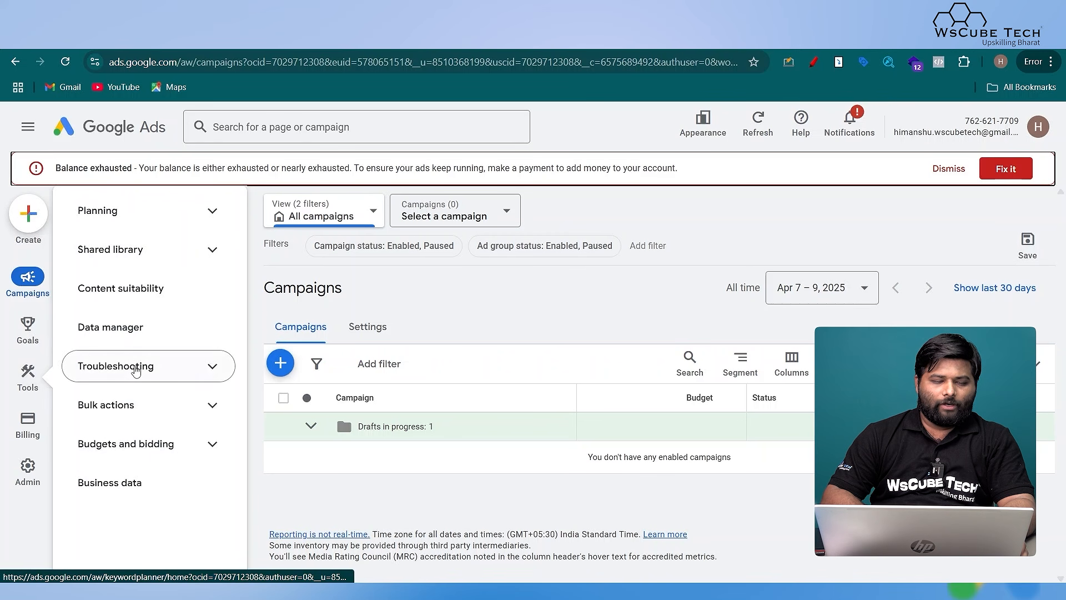
click(151, 210)
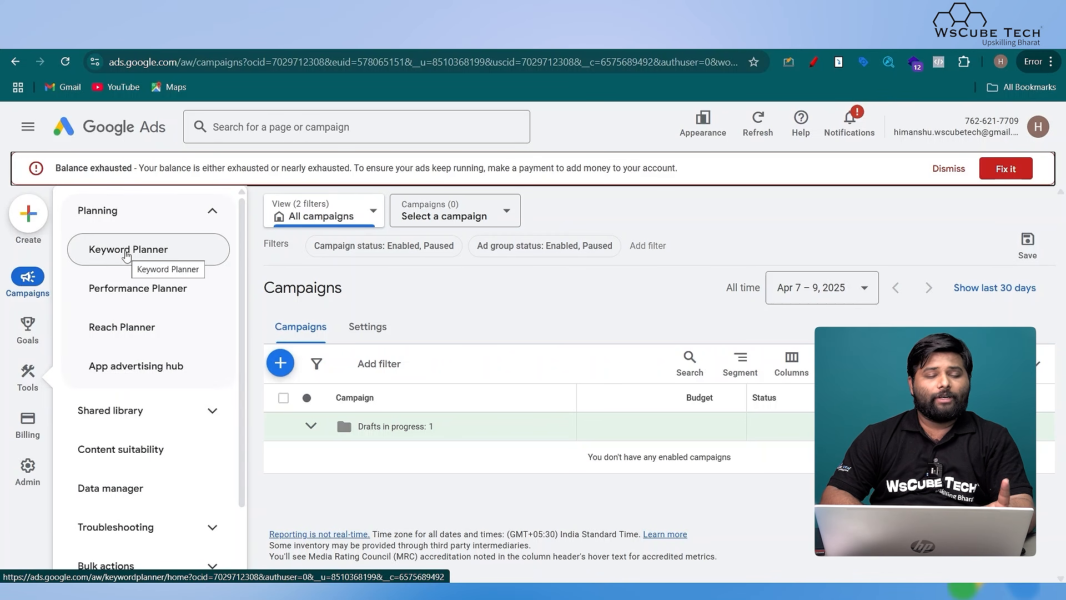
click(111, 256)
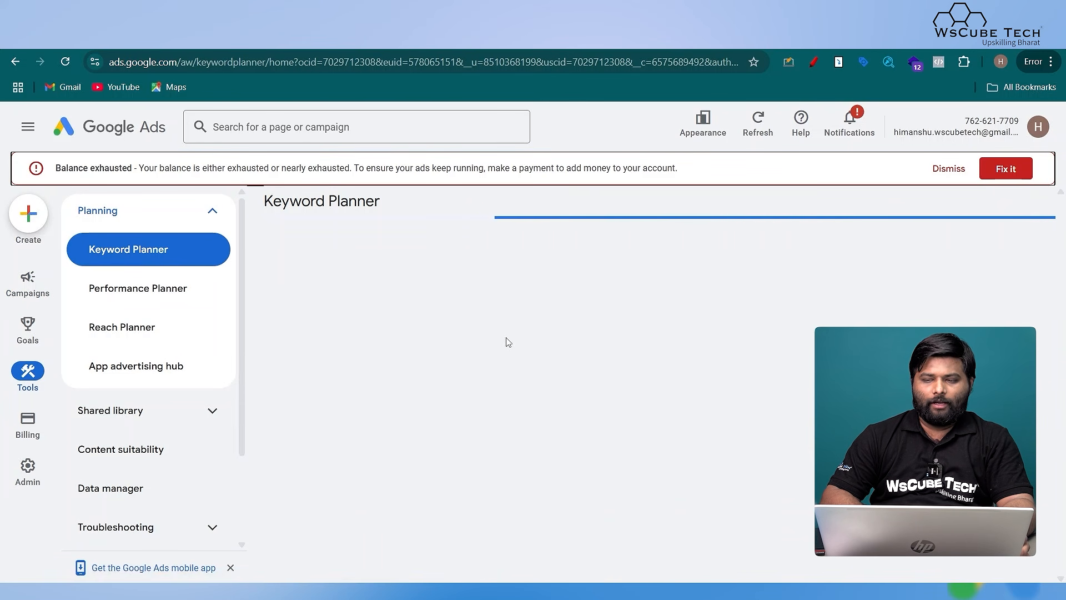
scroll(507, 342, down, 1)
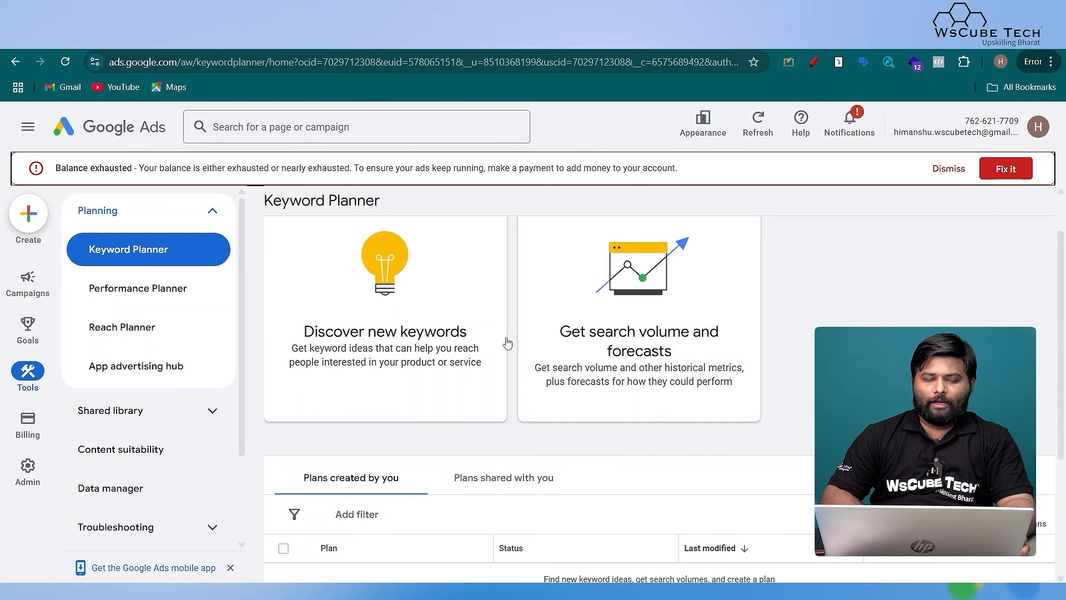
click(418, 330)
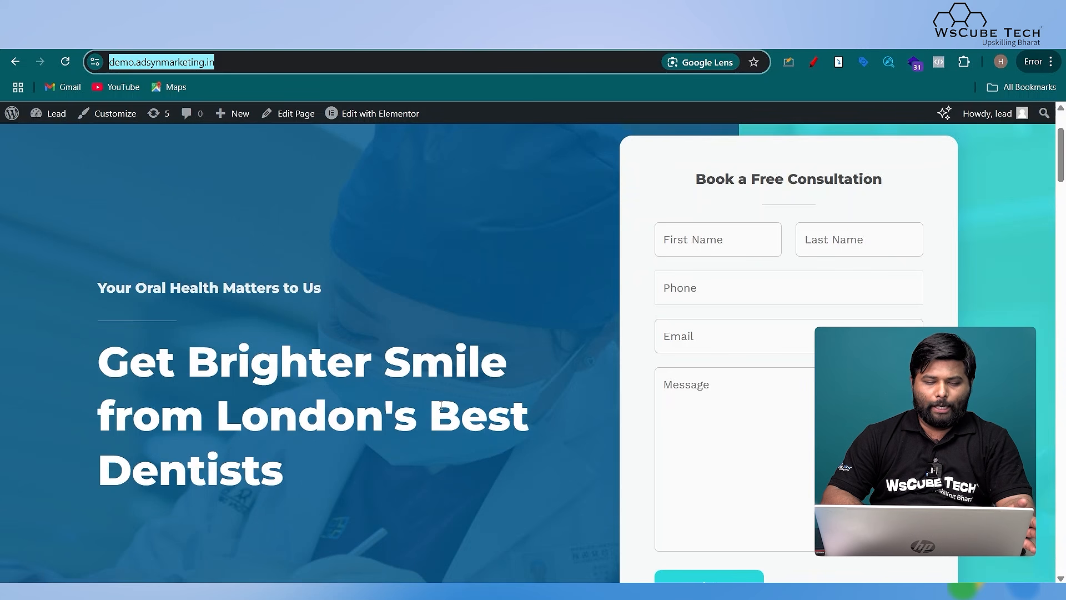
Step: Select "Best Dentists" in the demo website's headline and enter "Best Dentists Clinic in london" as the Keyword Planner seed keyword
drag(438, 406, 366, 482)
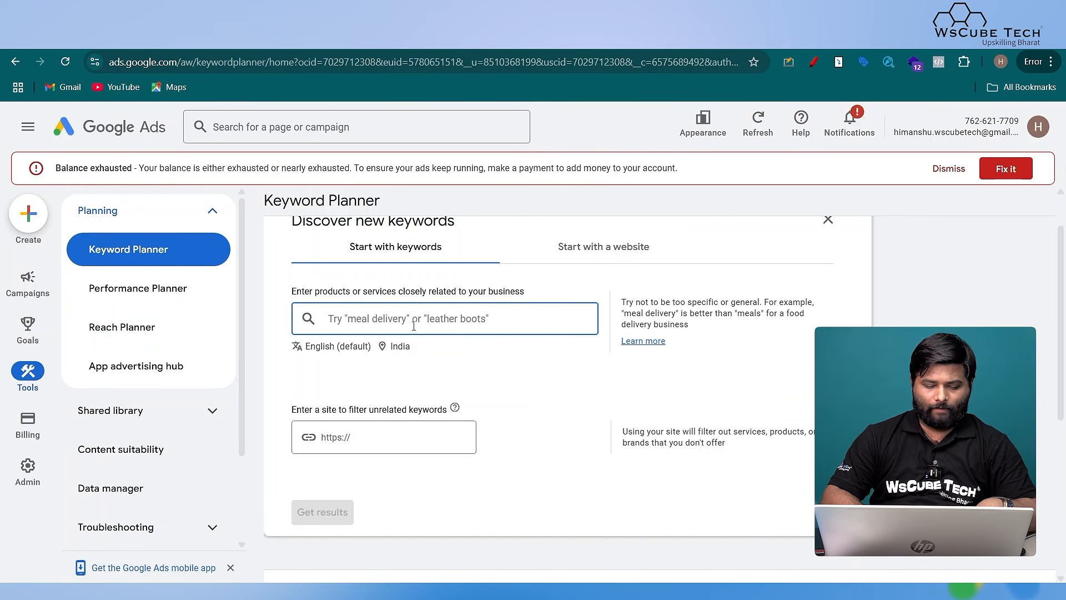
text(Best Dentists)
text(Clinic in london)
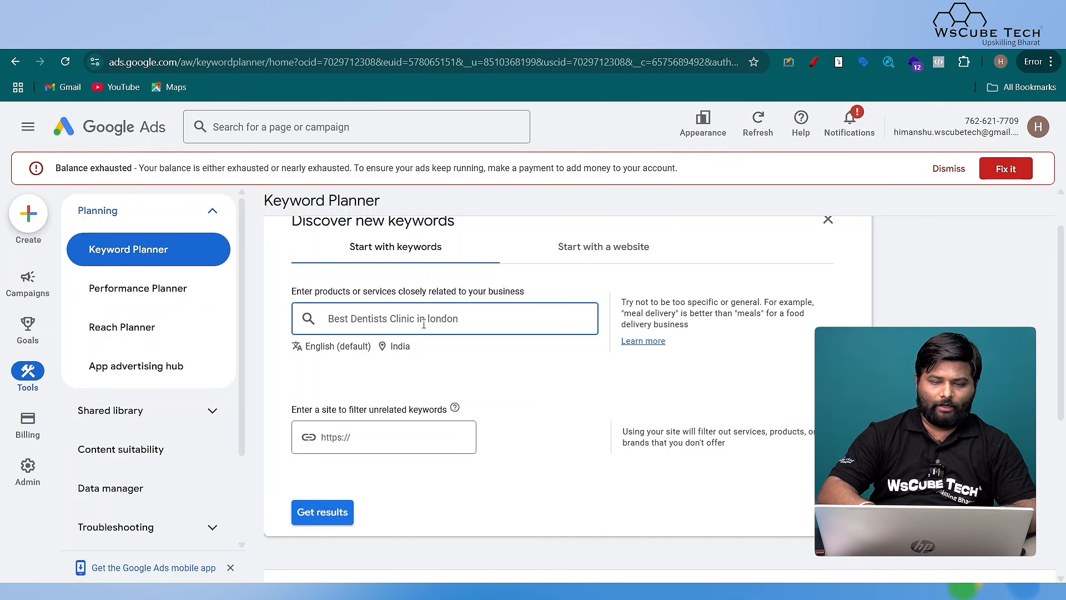
Step: Replace India with London, England, United Kingdom as the keyword search's target location and save it
scroll(411, 341, up, 1)
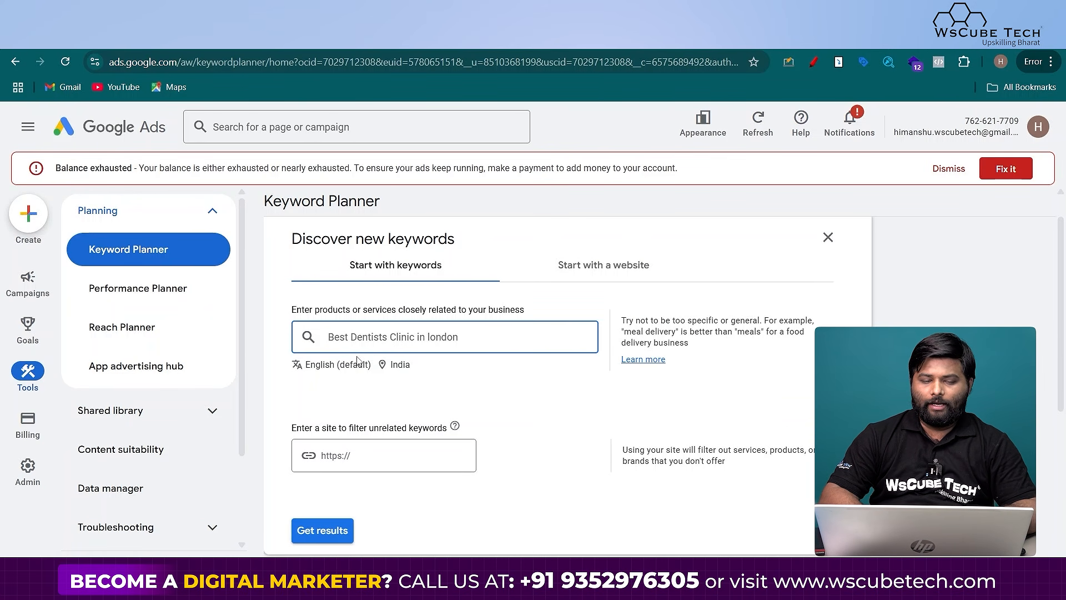
click(400, 365)
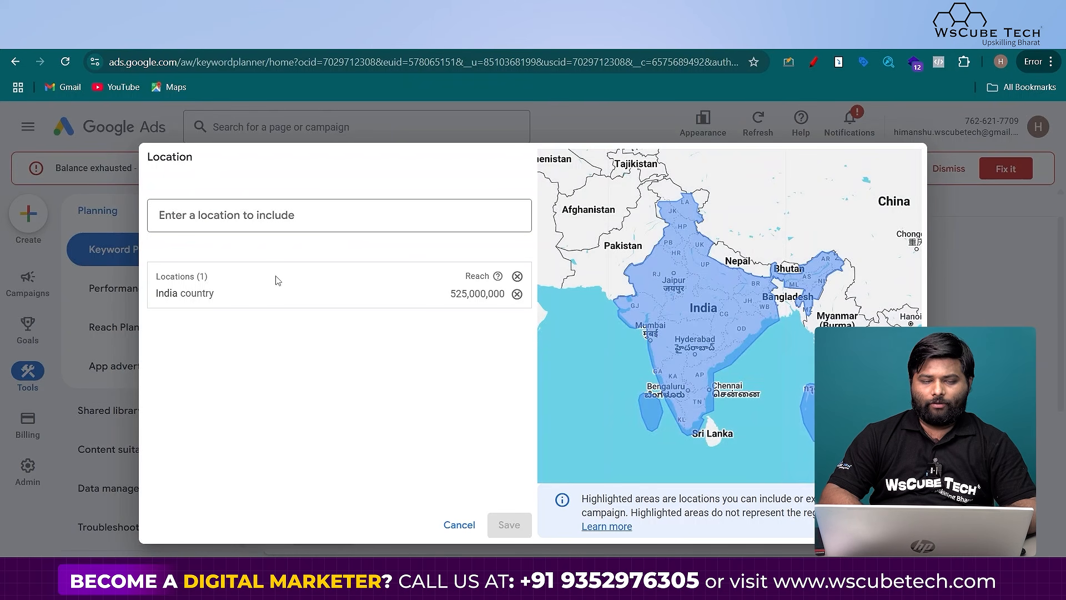
click(518, 293)
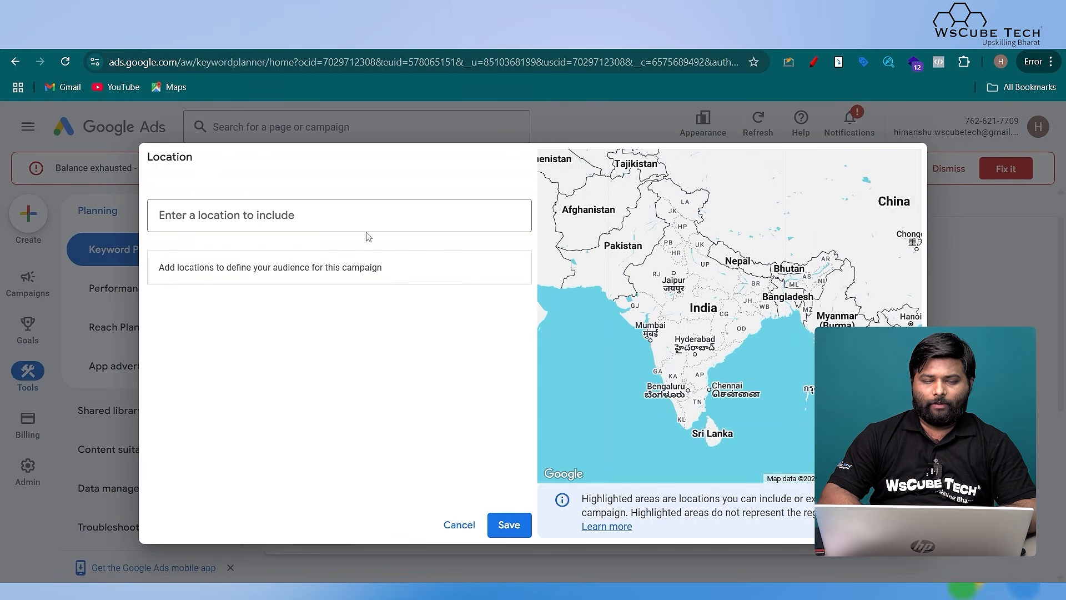
click(306, 214)
text(londo)
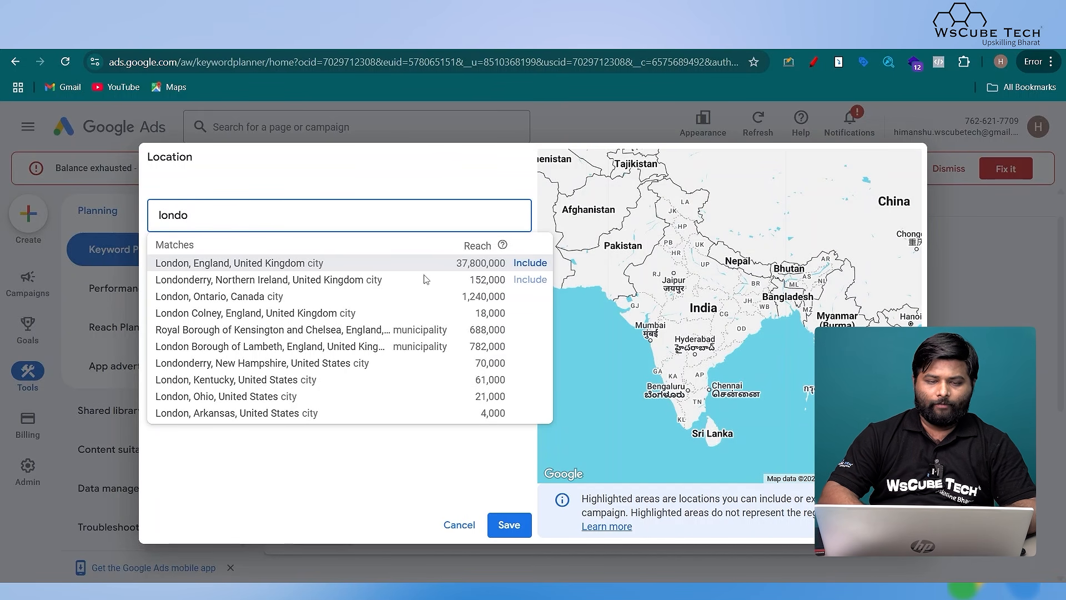
click(525, 263)
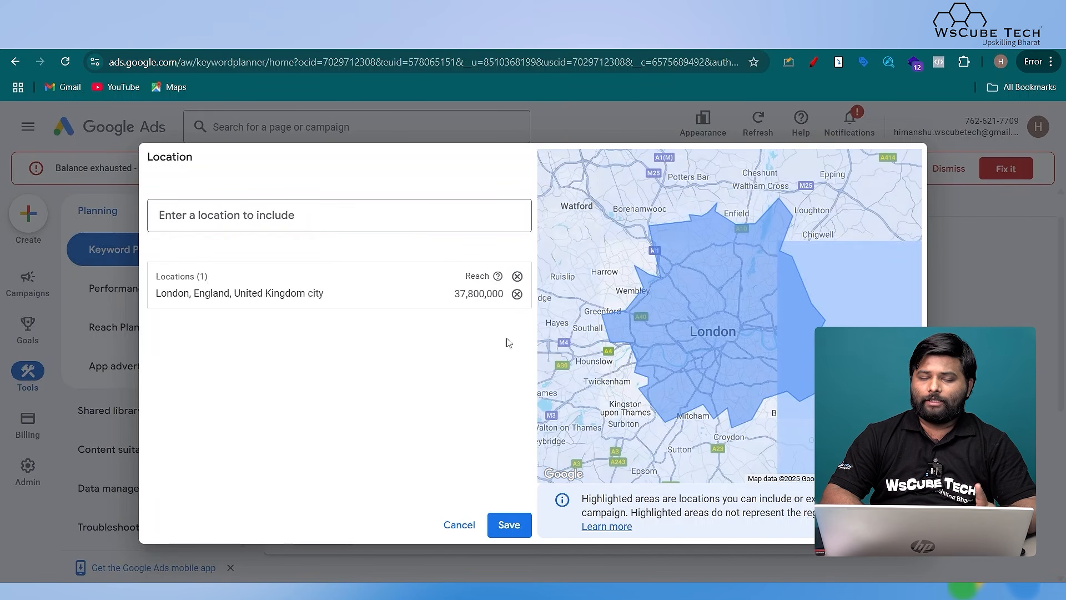
click(505, 525)
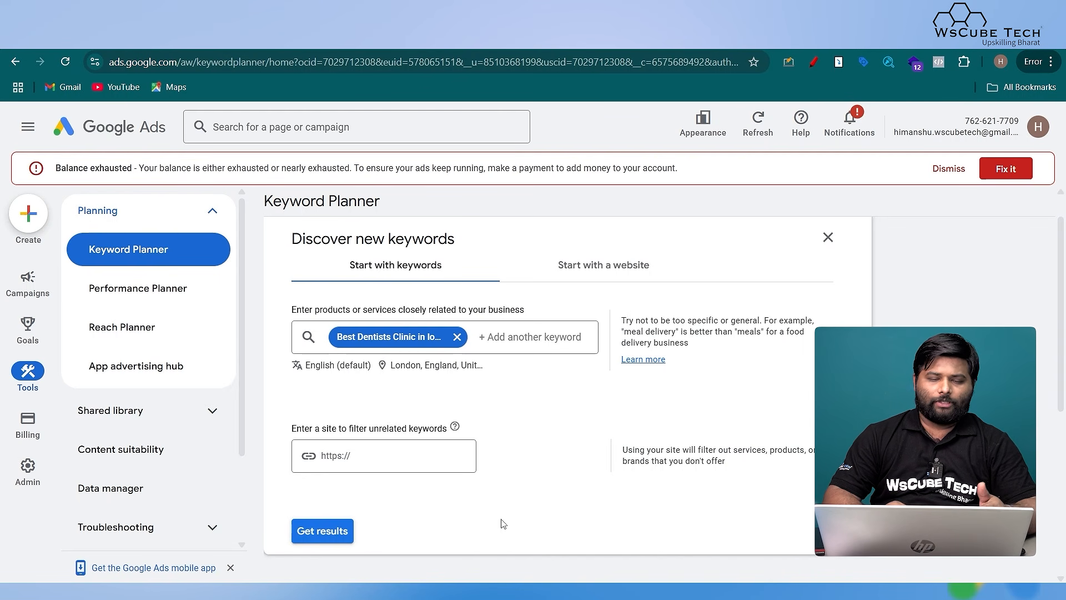
Step: Get the keyword ideas for the seed keyword and examine the suggested London dentist keywords alongside their average monthly searches
scroll(501, 524, down, 1)
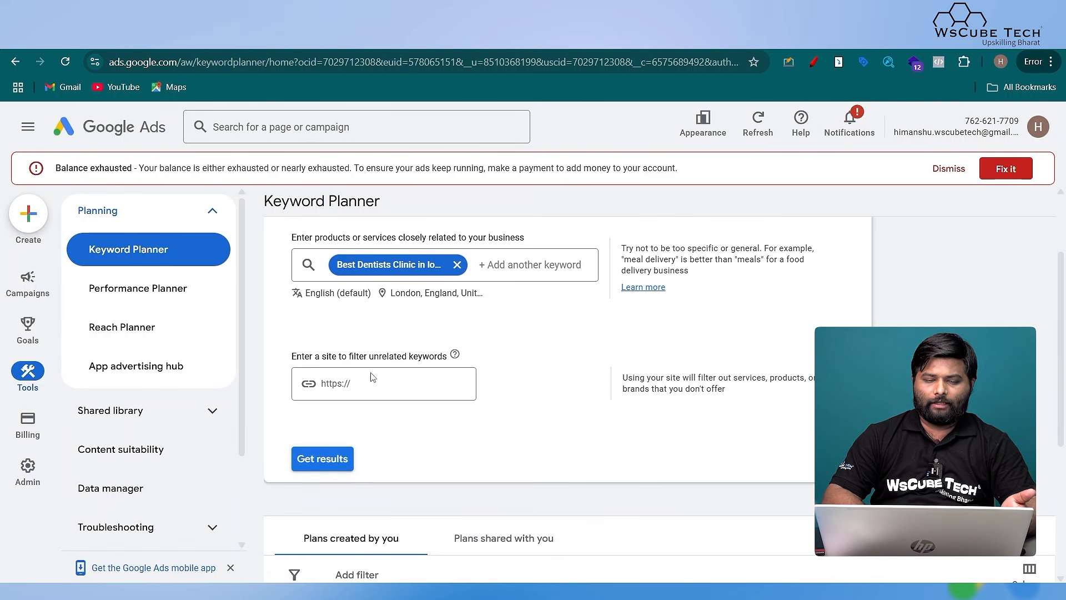
click(337, 463)
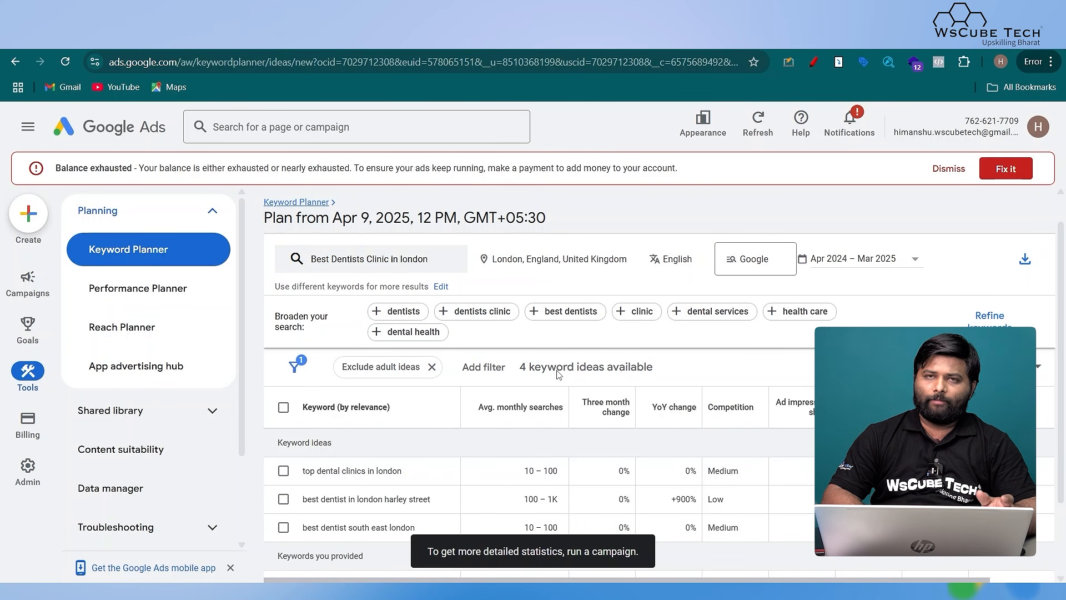
scroll(542, 418, down, 2)
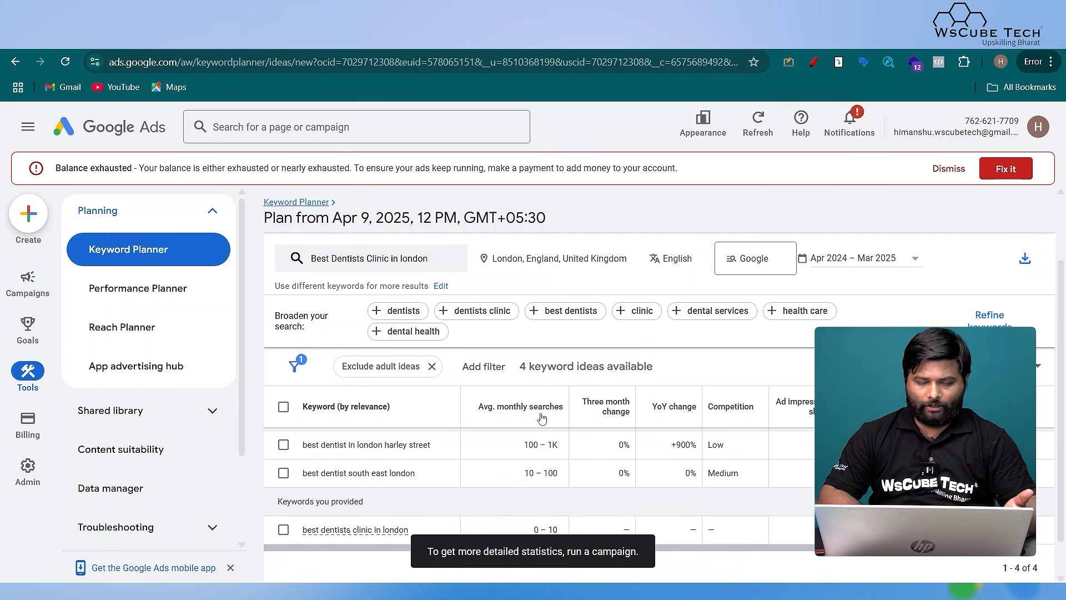
scroll(495, 481, up, 1)
scroll(495, 481, down, 2)
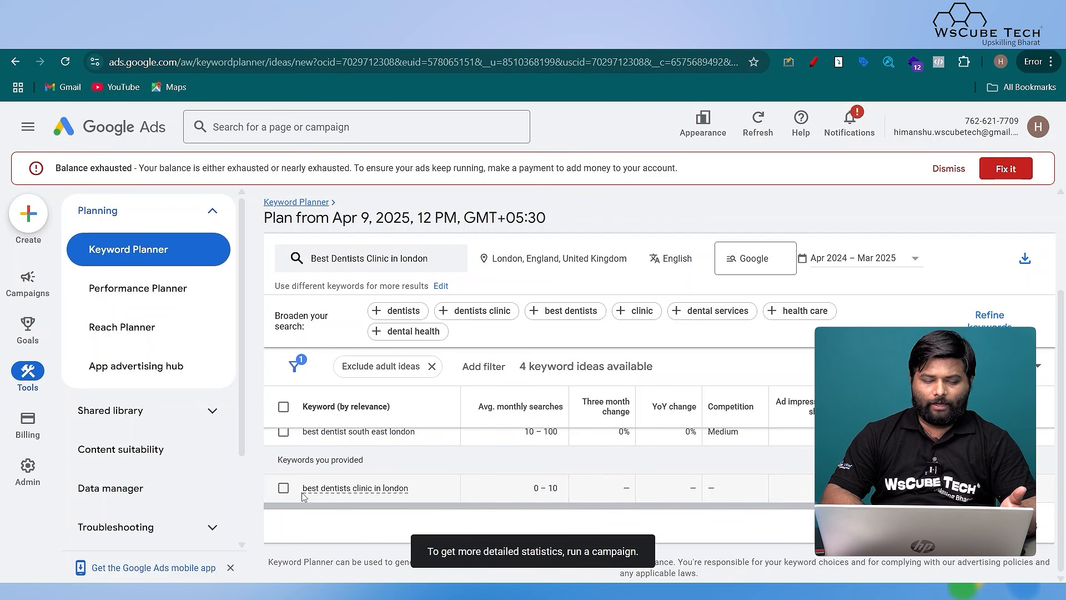
mouse_move(370, 497)
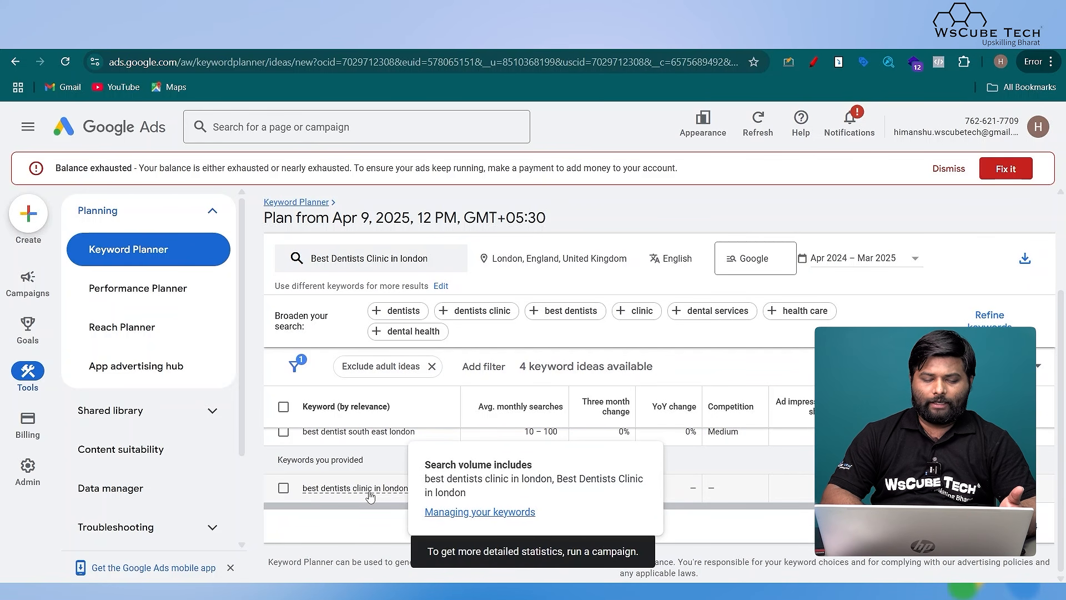
scroll(343, 525, up, 3)
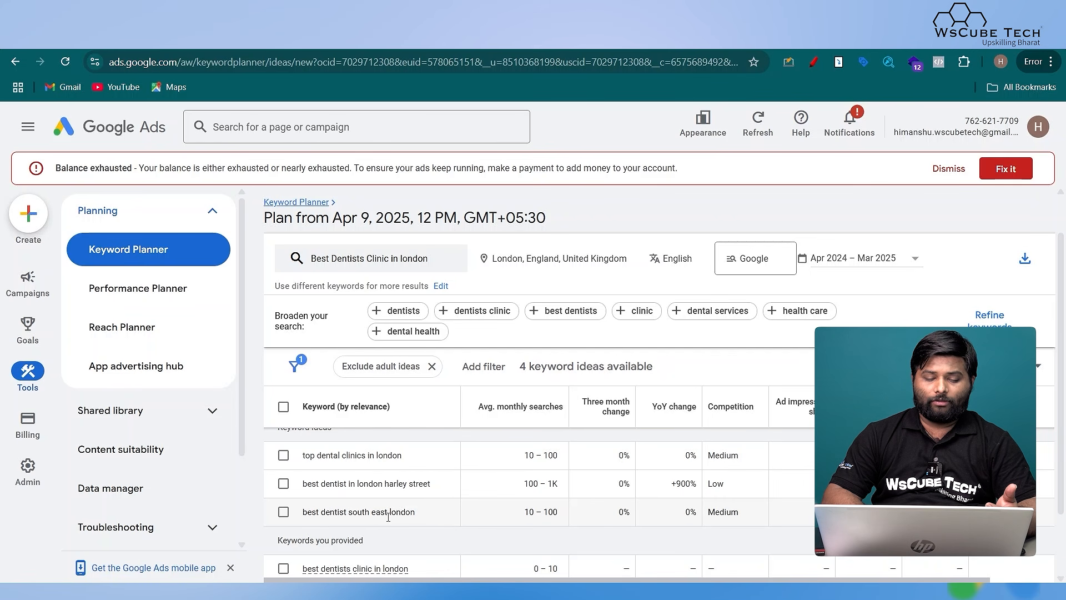
scroll(309, 503, up, 1)
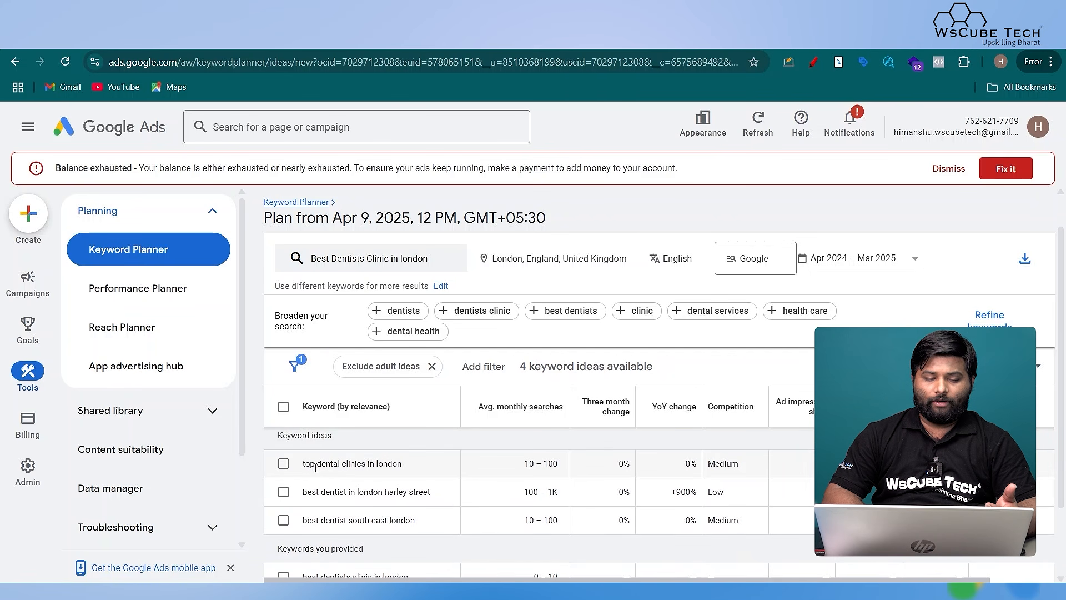
drag(303, 466, 407, 470)
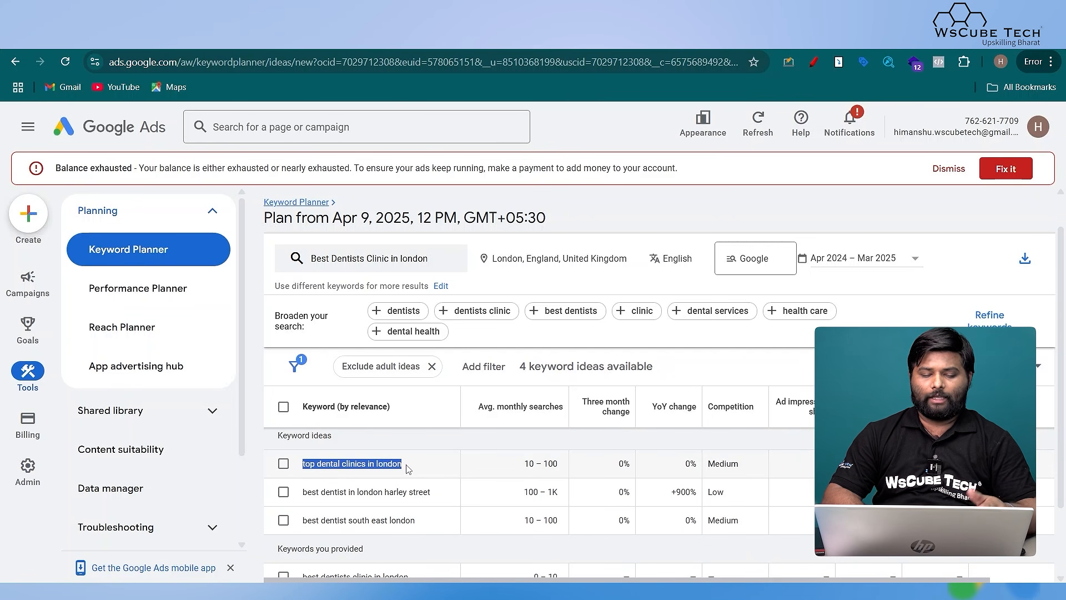
click(489, 469)
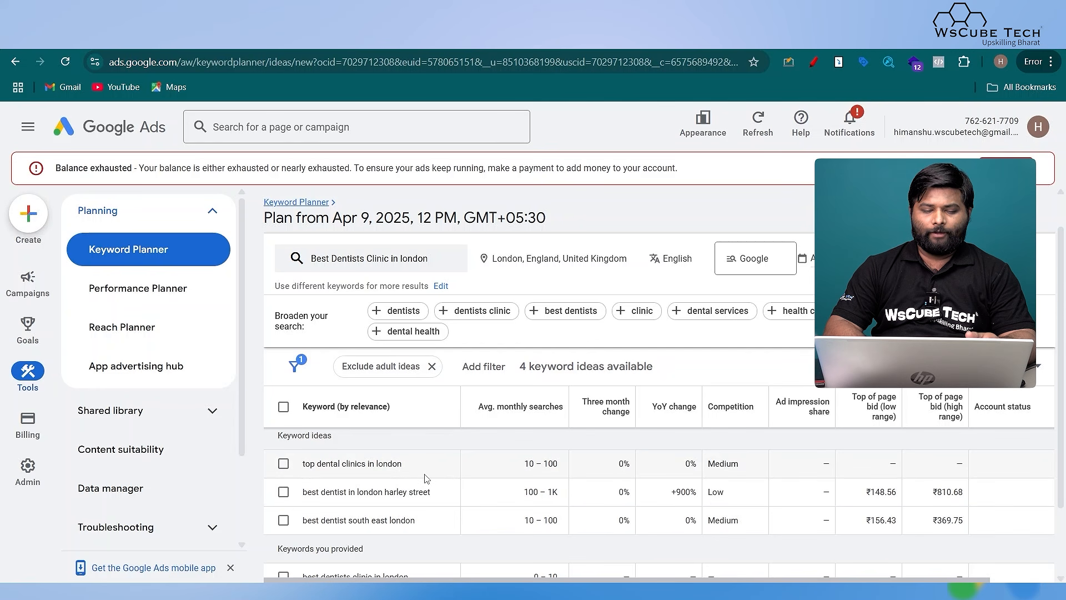
Step: Copy the keyword idea "top dental clinics in london" into the campaign draft's keyword list and append a closing quotation mark
drag(421, 470, 304, 465)
key(ctrl+c)
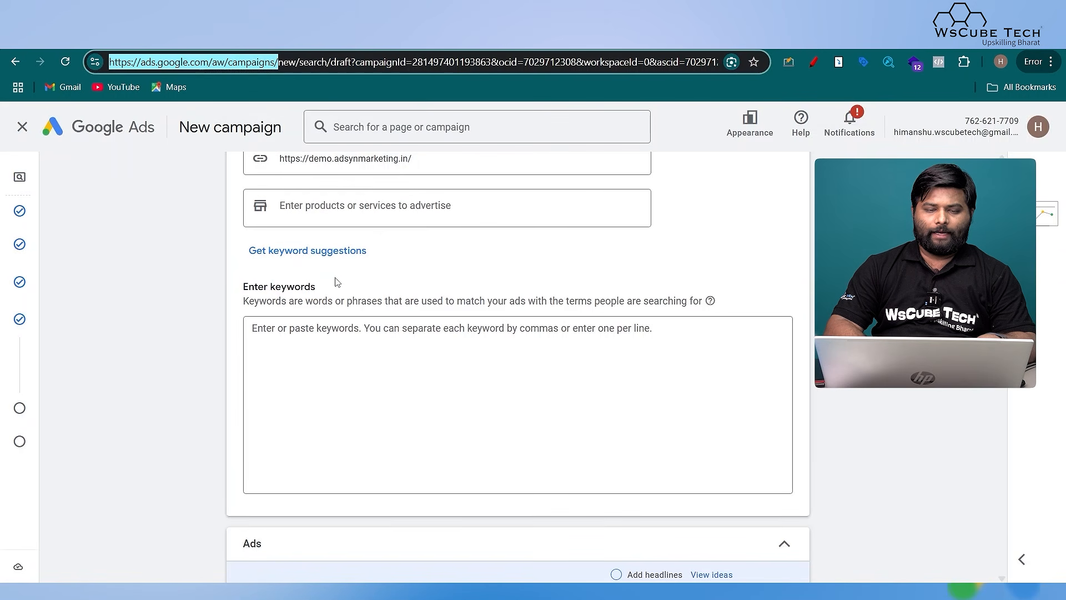
click(300, 368)
key(ctrl+v)
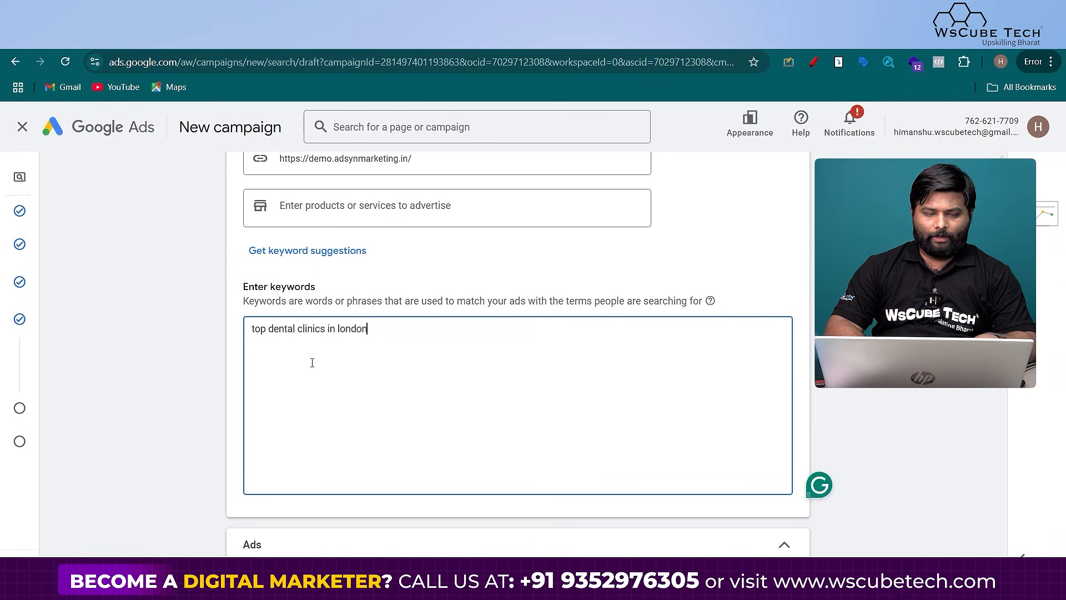
text(")
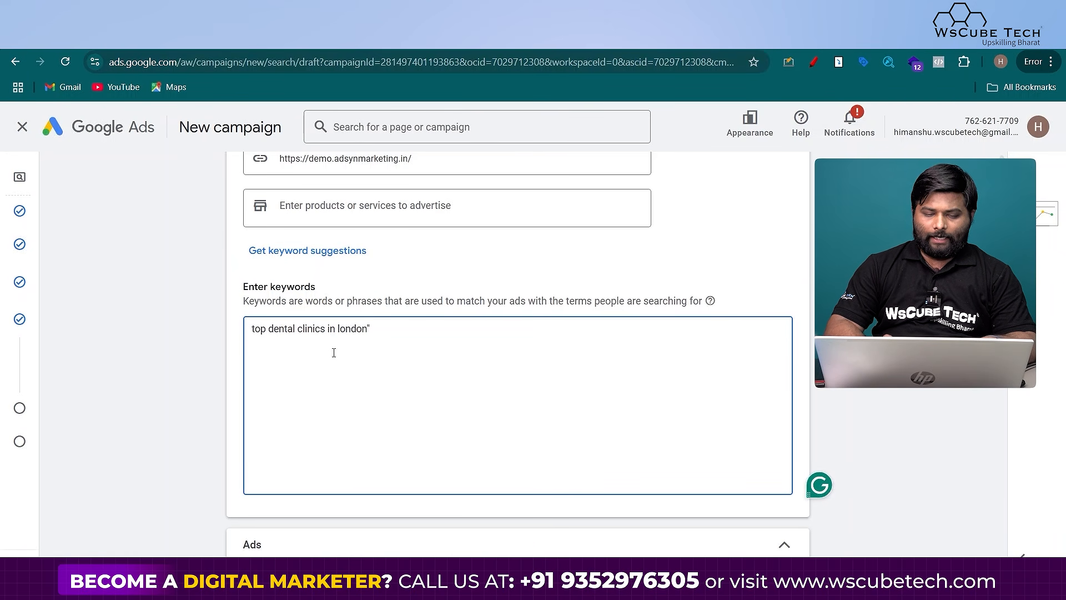
Step: Add the missing opening quotation mark before the keyword "top dental clinics in london" so it is a phrase match
key(ctrl+Left)
key(ctrl+Left)
key(ctrl+Left)
key(ctrl+Left)
key(ctrl+Left)
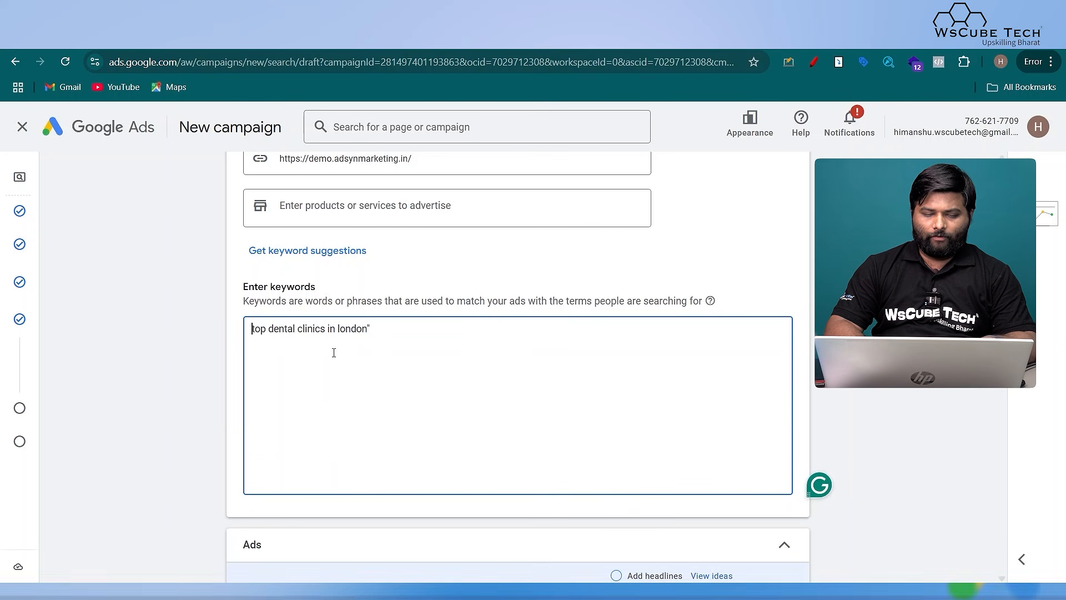
text(")
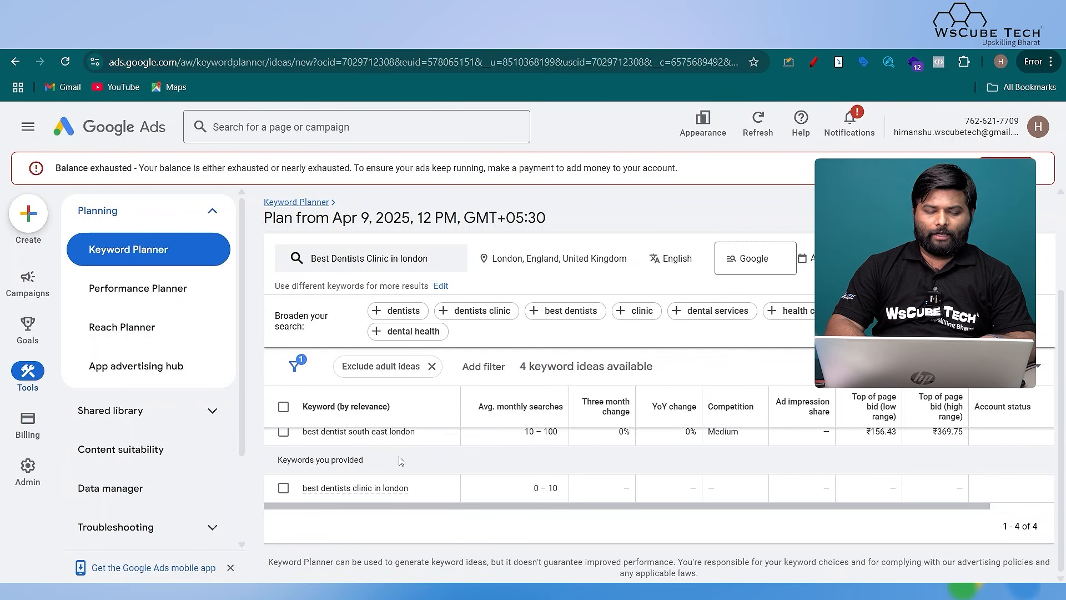
Step: Copy "best dentist in london harley street" from Keyword Planner and add it in quotation marks to the campaign's keywords
scroll(401, 461, up, 1)
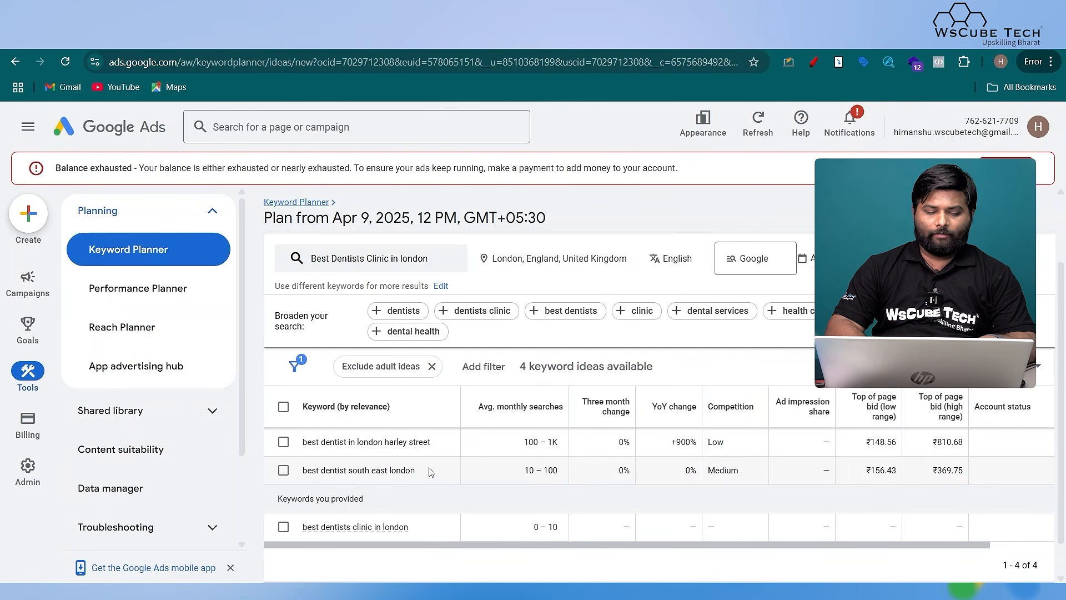
drag(432, 442, 301, 447)
key(ctrl+c)
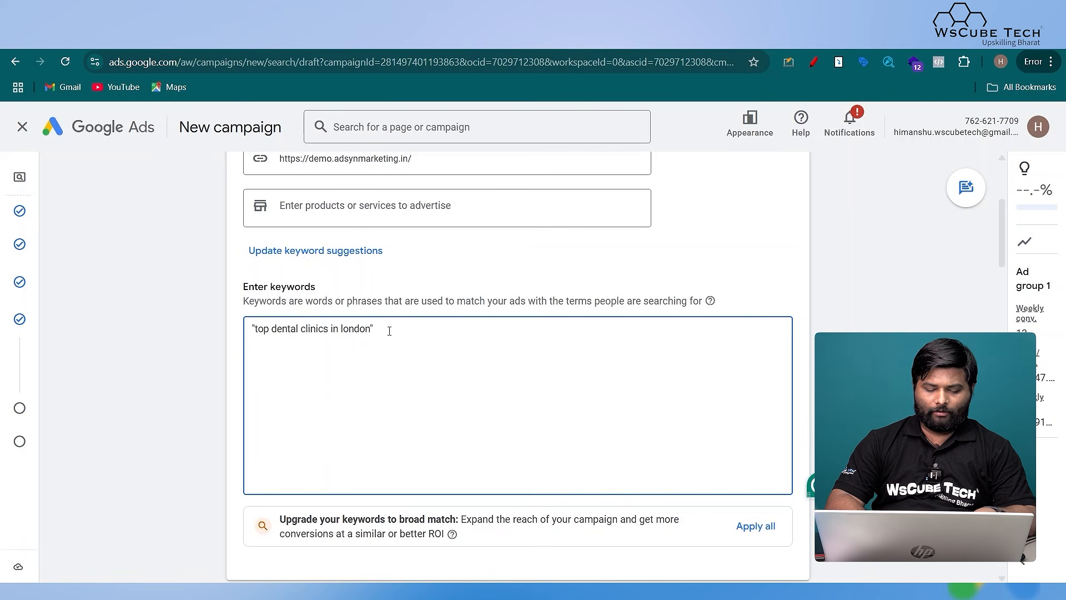
text(")
key(ctrl+v)
text(")
key(Return)
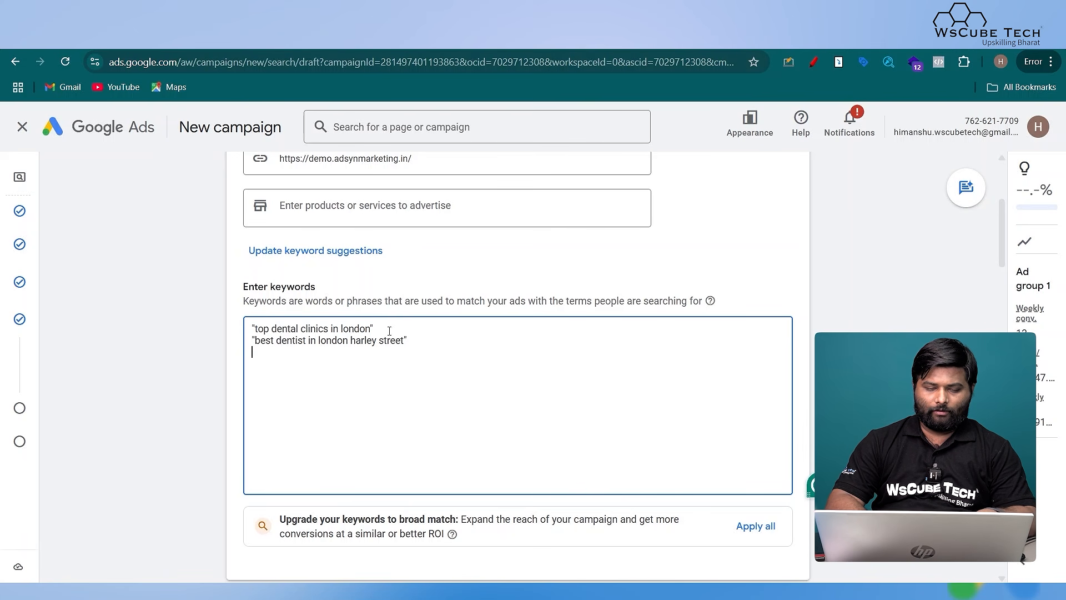
Step: Copy "best dentist south east london" from Keyword Planner and add it in quotation marks to the campaign's keywords
click(679, 38)
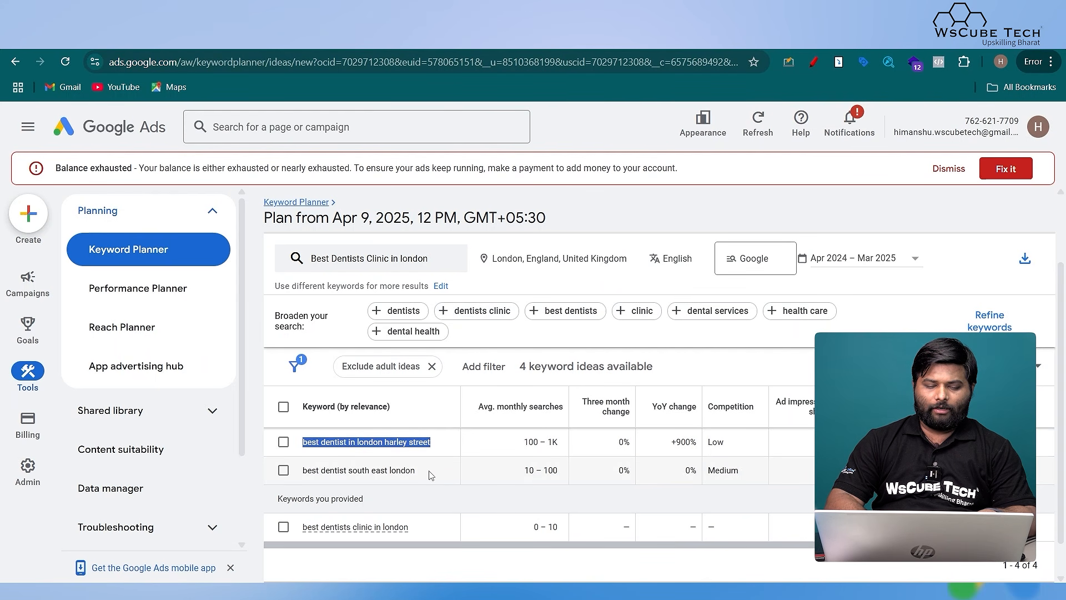
drag(432, 475, 297, 473)
key(ctrl+c)
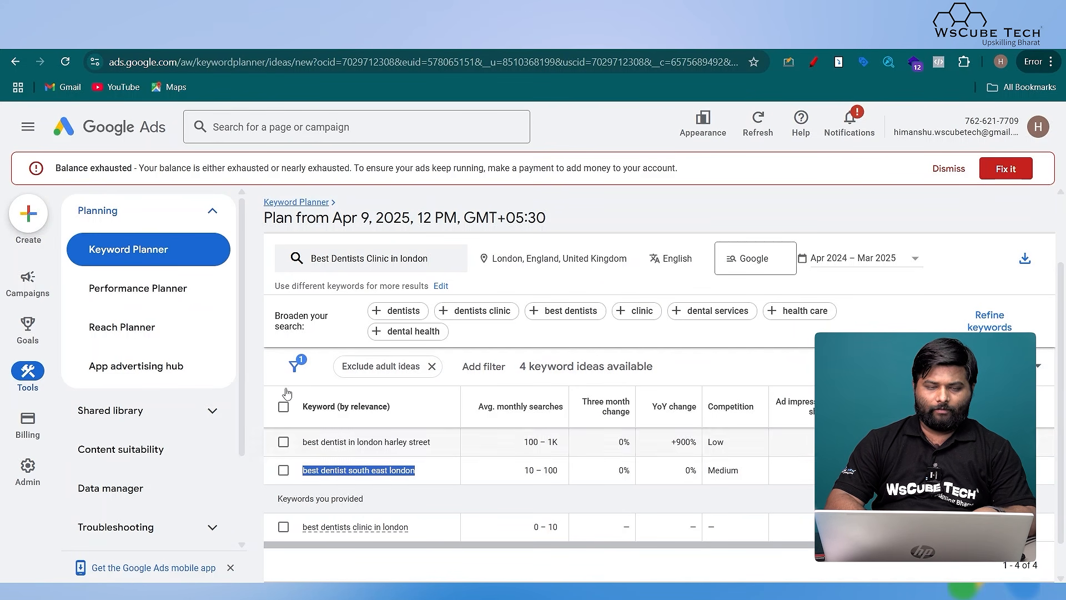
click(355, 38)
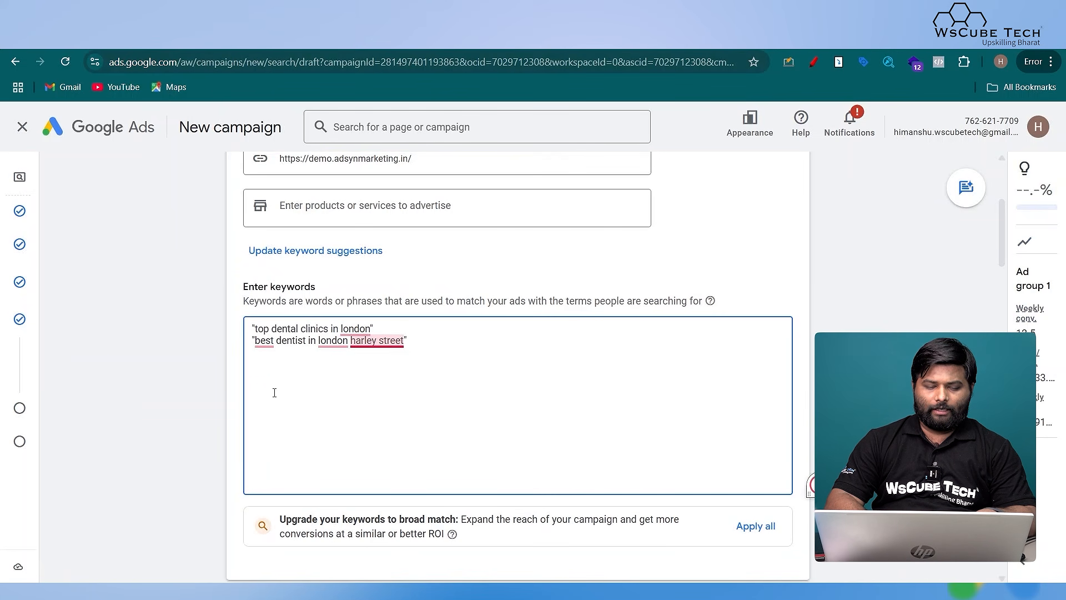
key(ctrl+v)
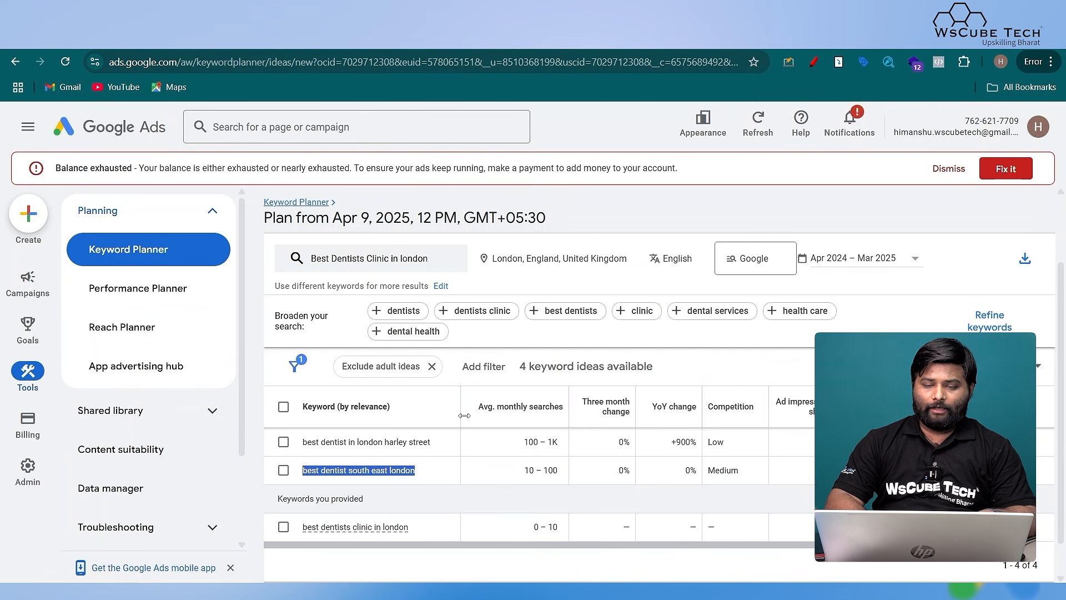
Step: Replace the Keyword Planner search term with the suggested "dental services" and get its keyword ideas
scroll(461, 413, up, 1)
click(724, 311)
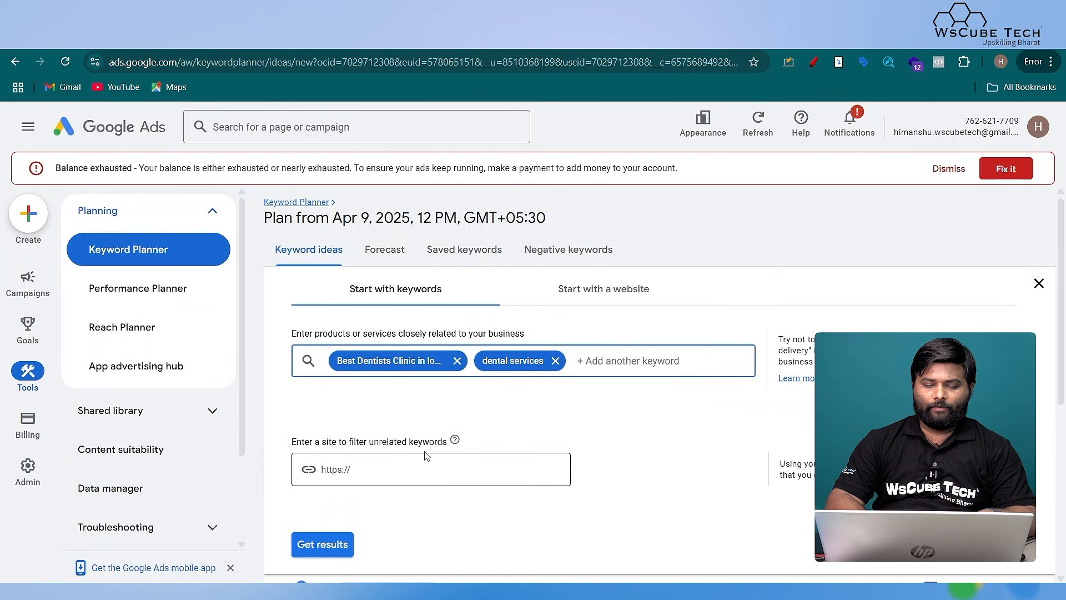
click(457, 361)
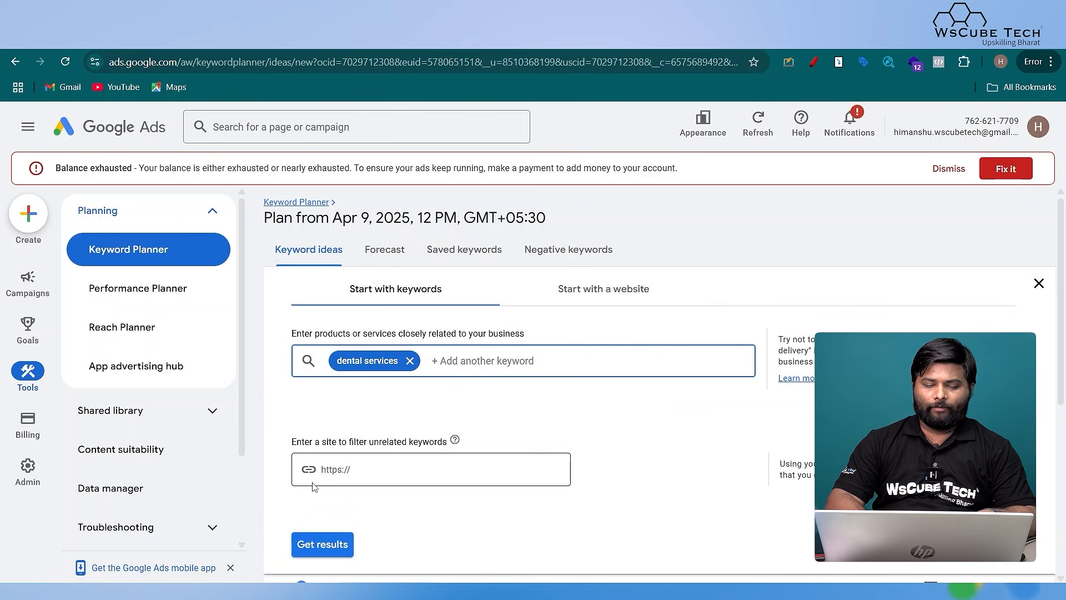
click(320, 544)
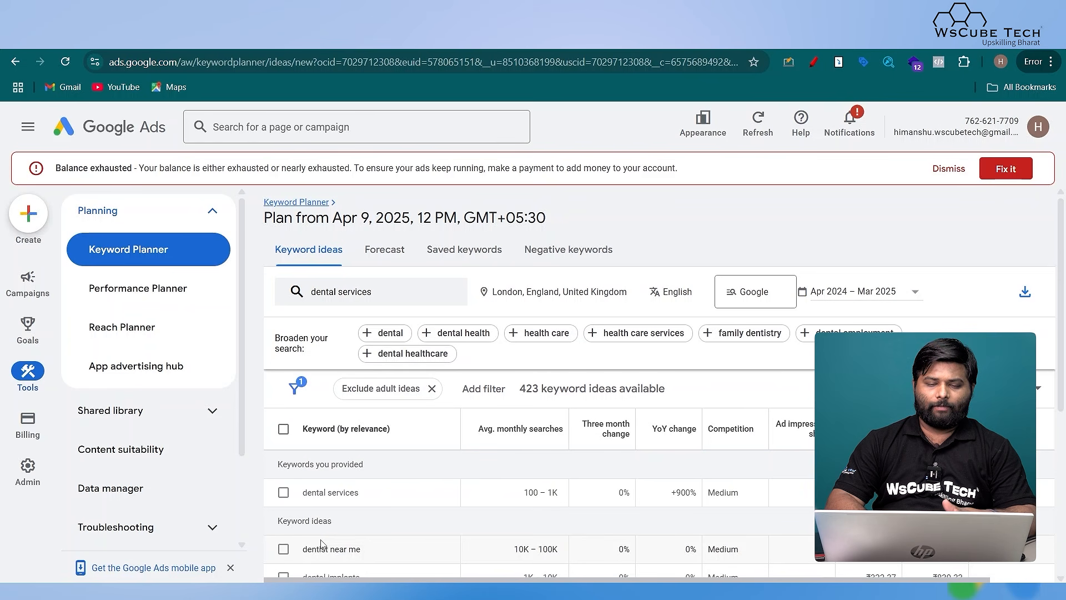
Step: Pick "dentist near me" from the keyword ideas and add it in quotation marks to the campaign's keywords
scroll(321, 544, down, 1)
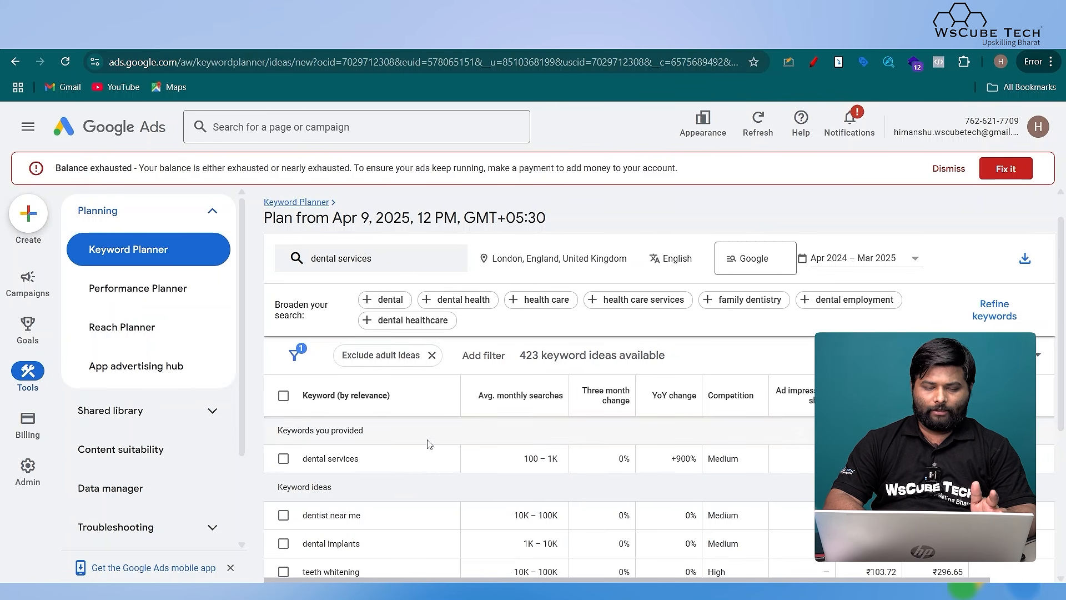
scroll(429, 444, down, 1)
scroll(429, 444, up, 1)
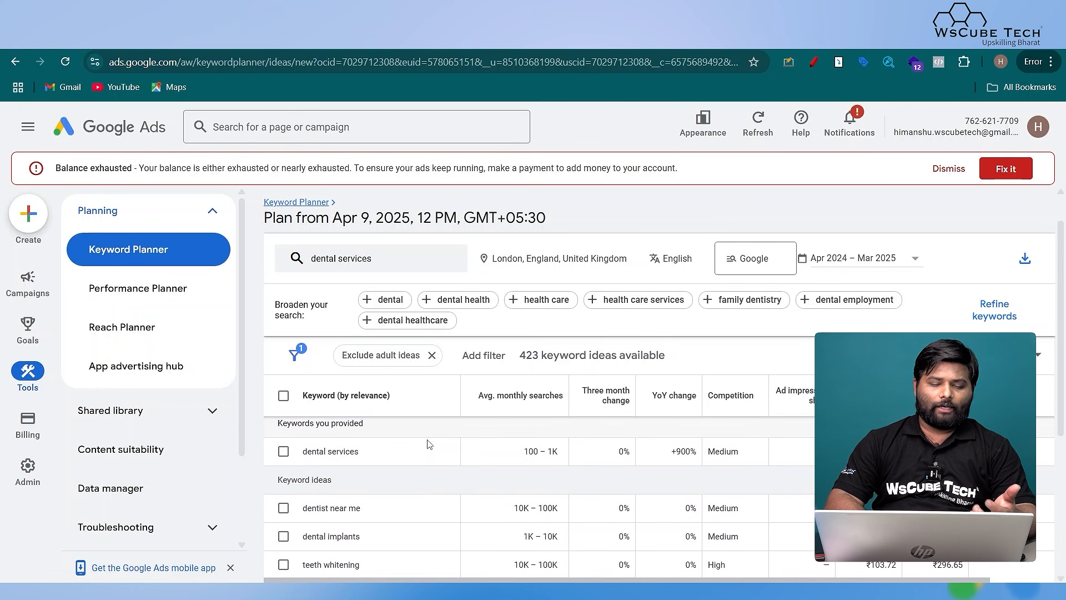
scroll(430, 444, down, 1)
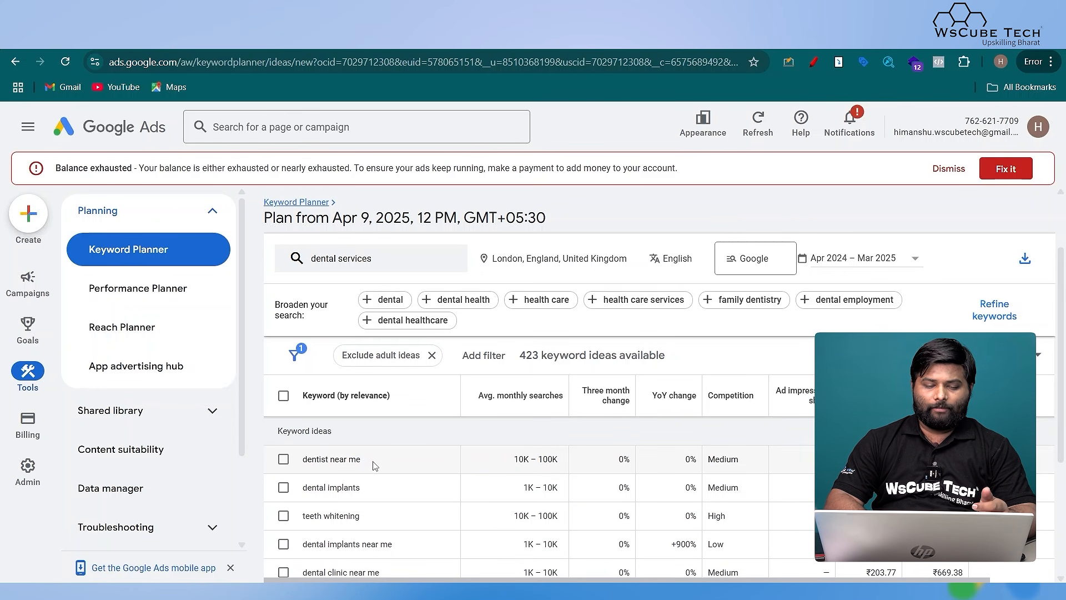
drag(364, 460, 305, 460)
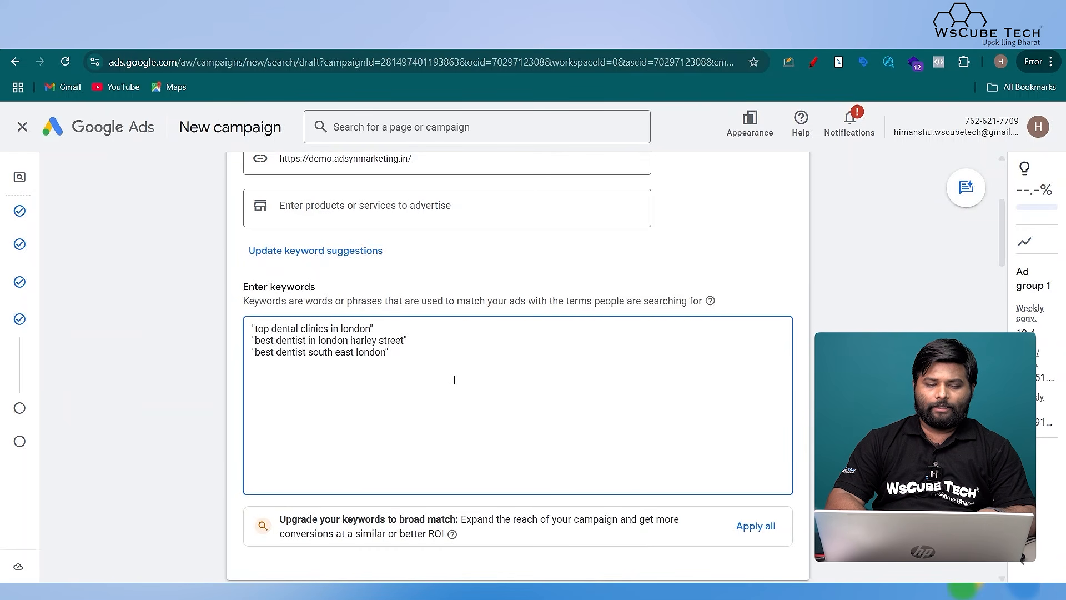
key(Return)
text(")
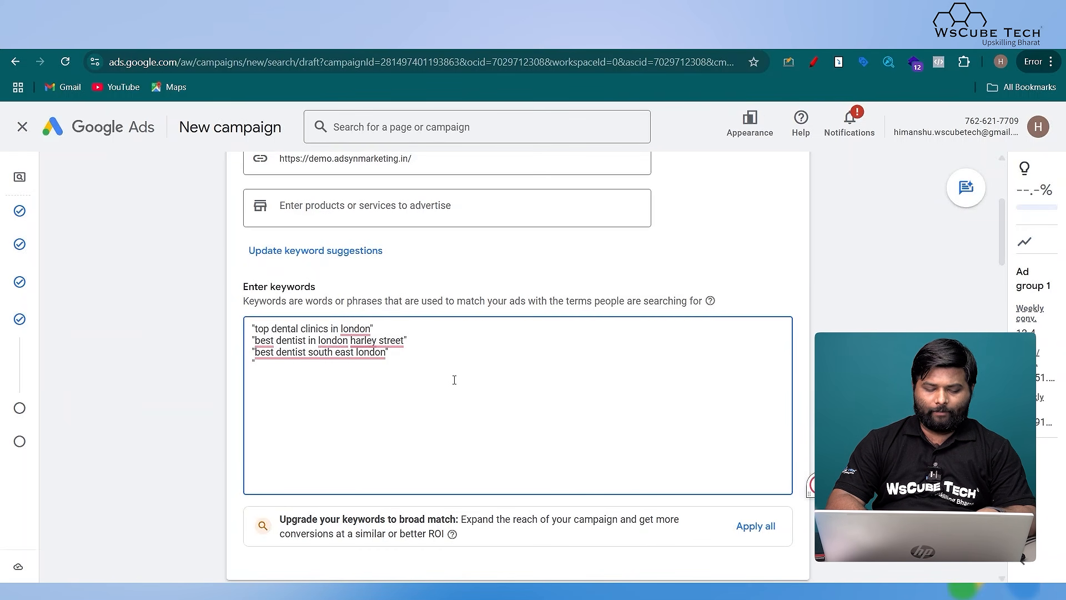
text(dentist near me)
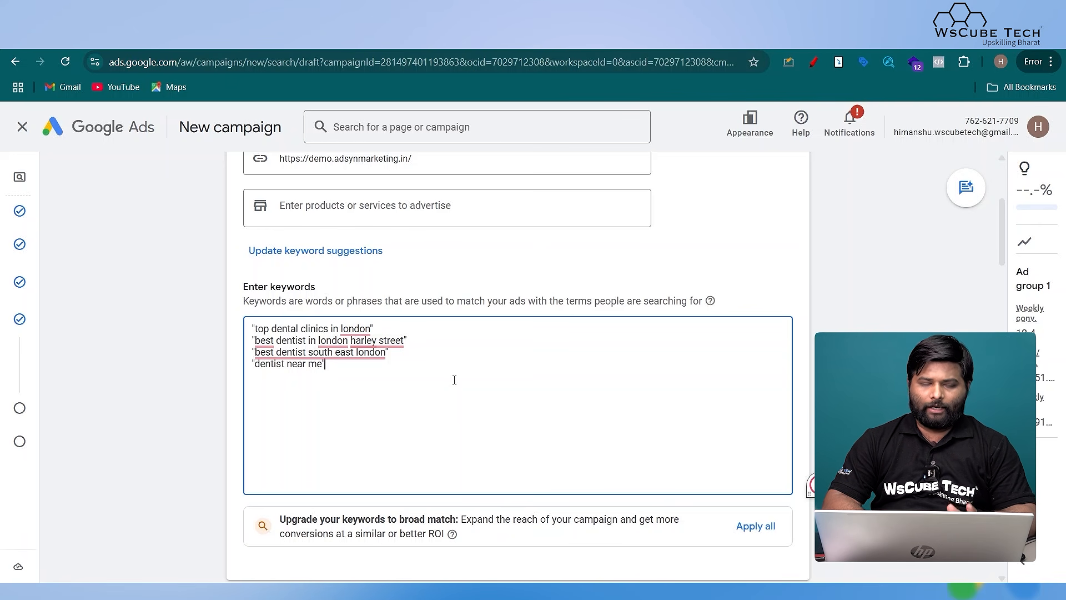
scroll(454, 380, down, 7)
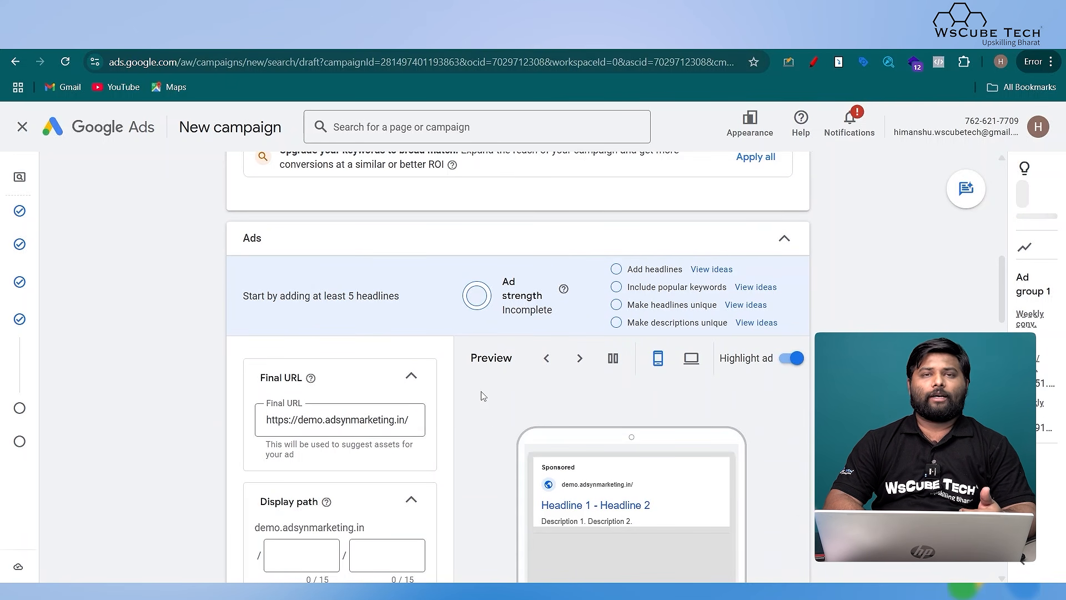
scroll(483, 396, down, 2)
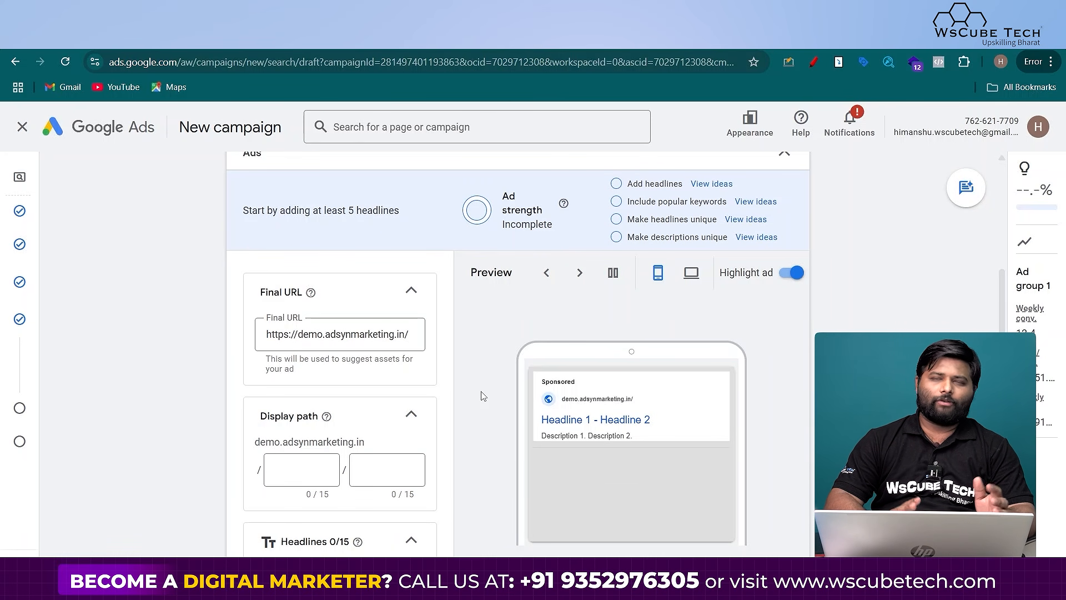
scroll(483, 396, down, 1)
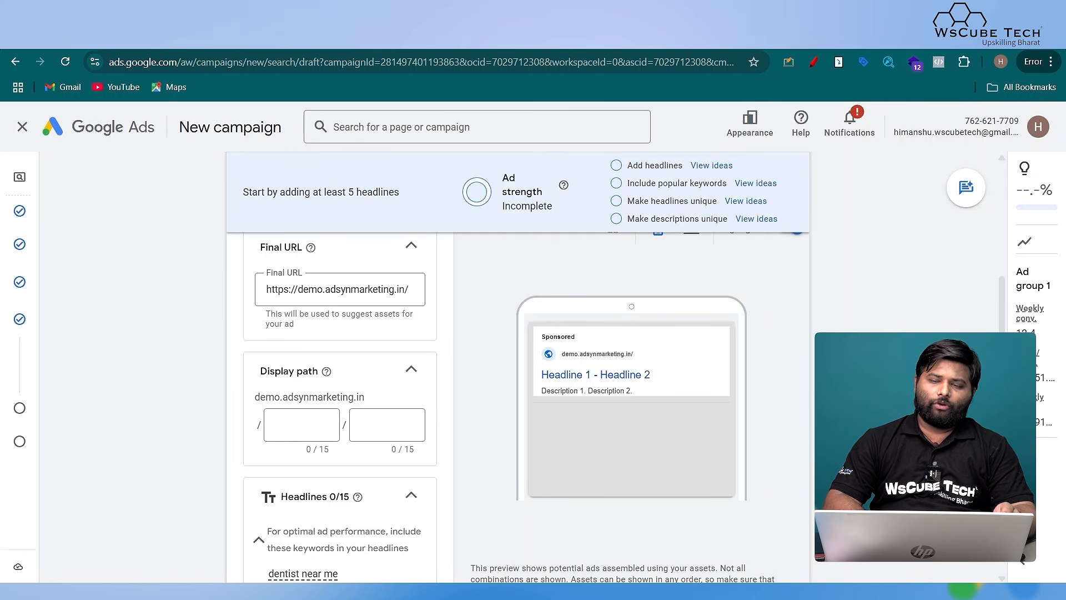
Step: Find the GravityWrite site through a web search in a new tab and sign in with the Google account
key(ctrl+t)
click(545, 54)
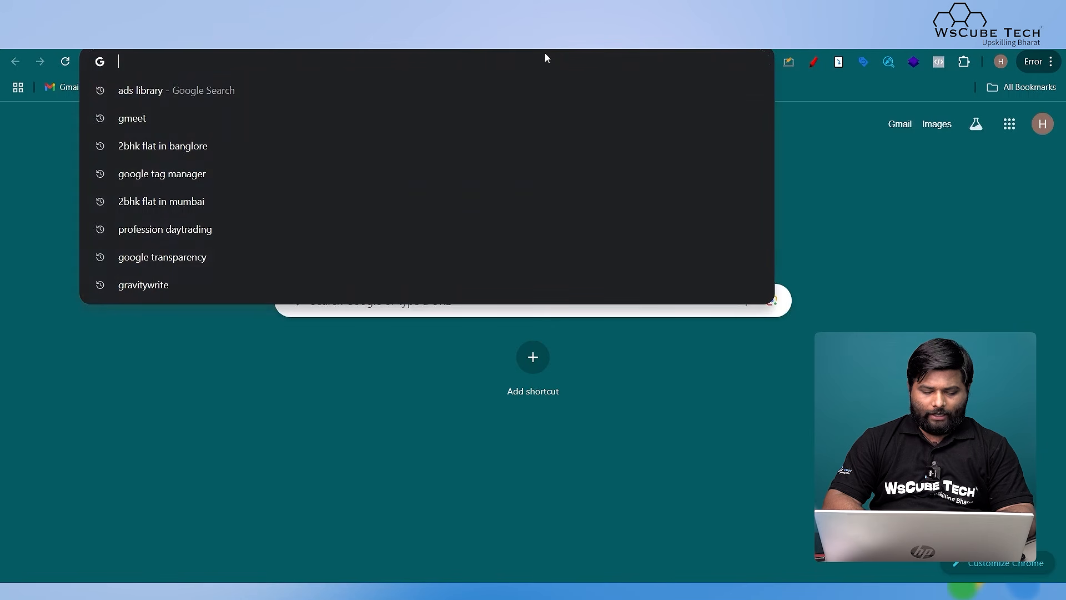
text(graqv)
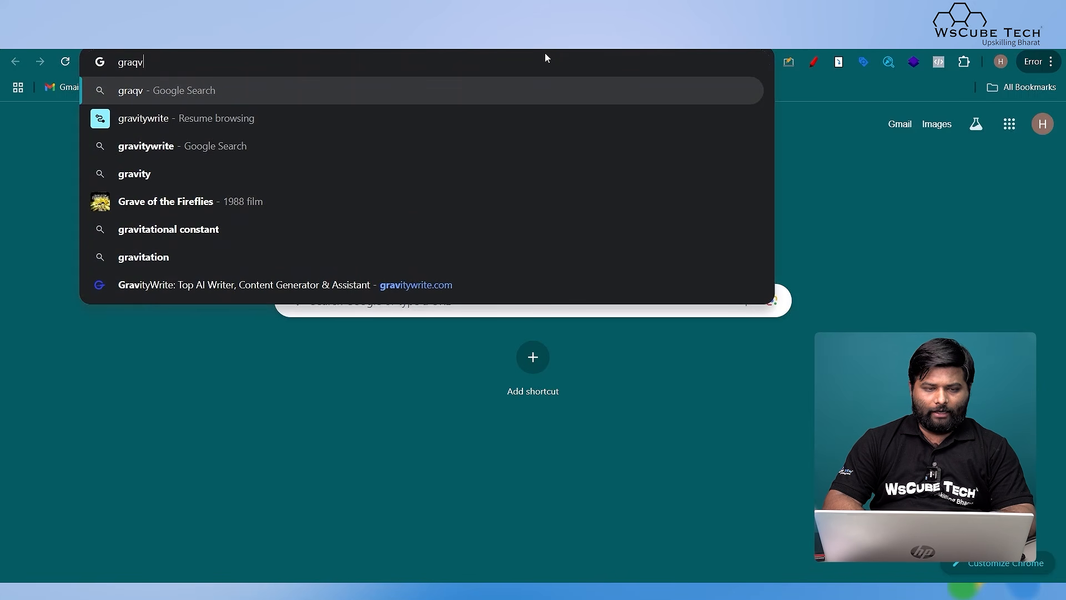
click(296, 157)
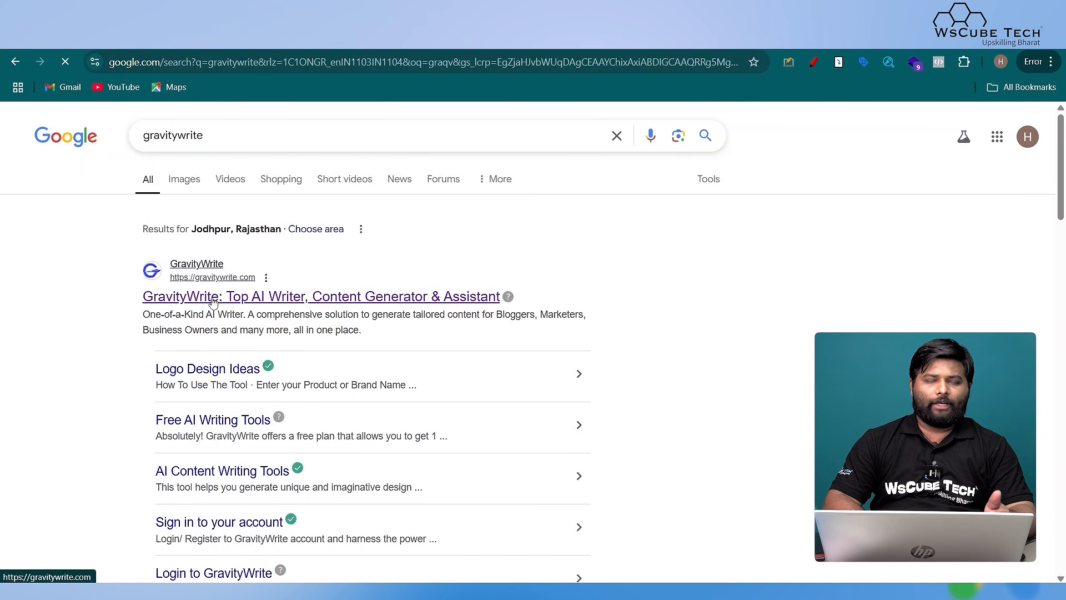
click(212, 301)
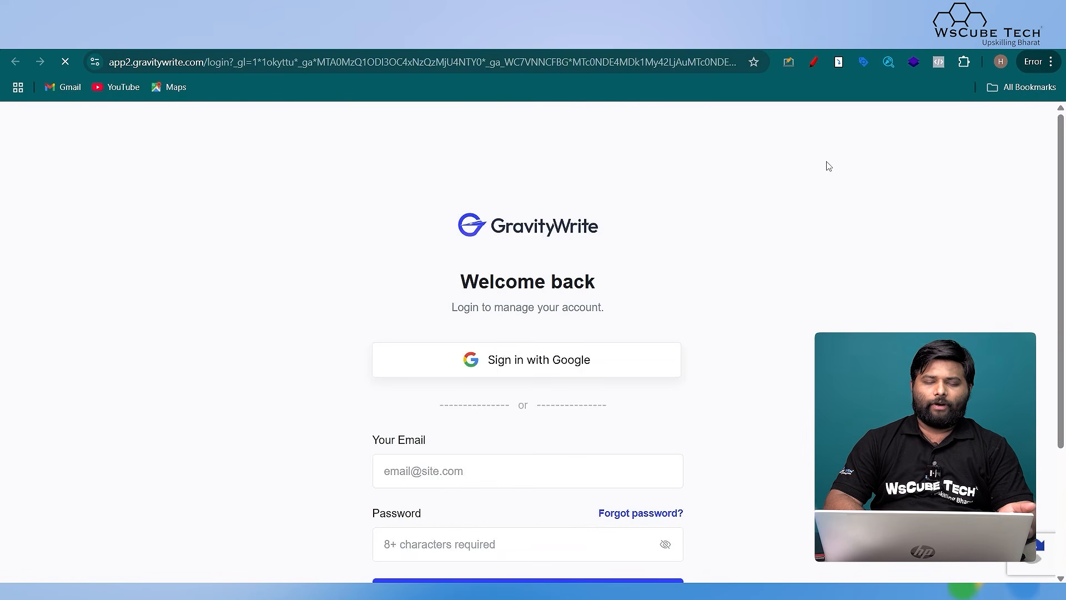
scroll(757, 283, down, 2)
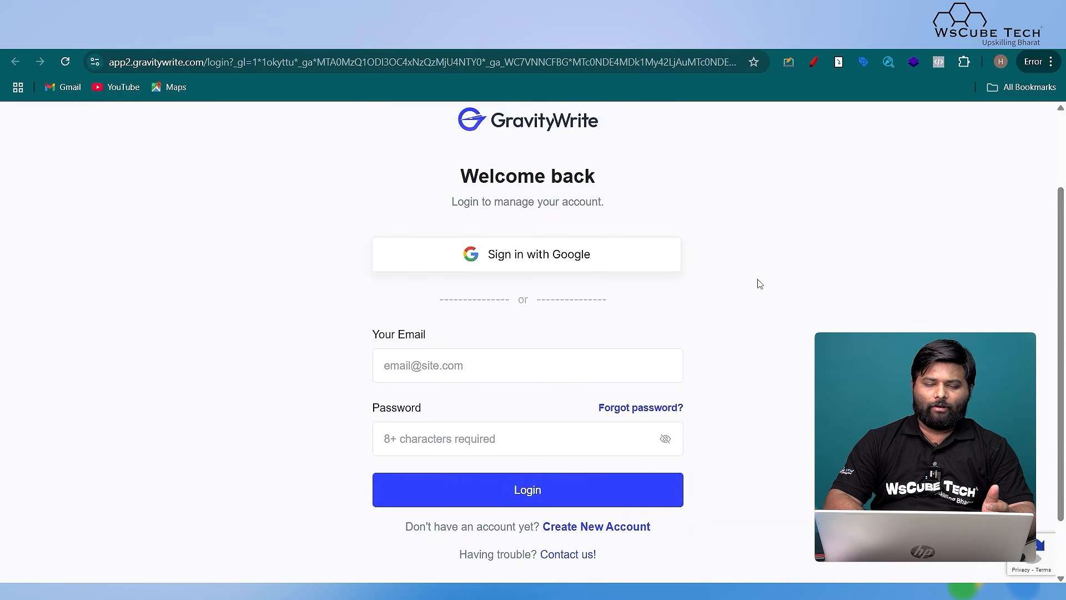
click(606, 249)
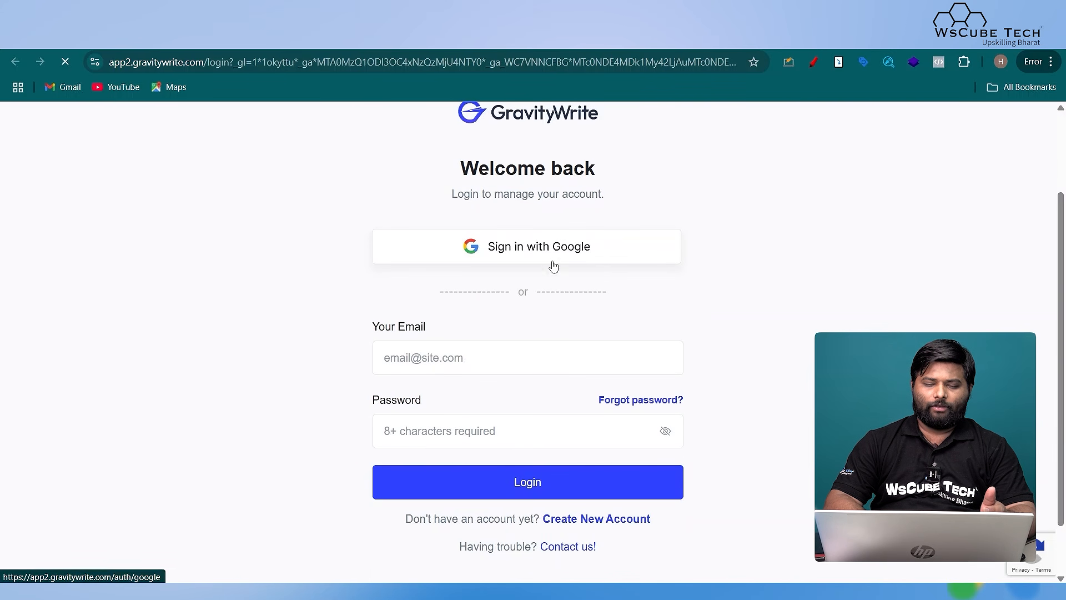
Step: Open the Google Ad Copy tool from GravityWrite's advertising tools
scroll(105, 383, down, 3)
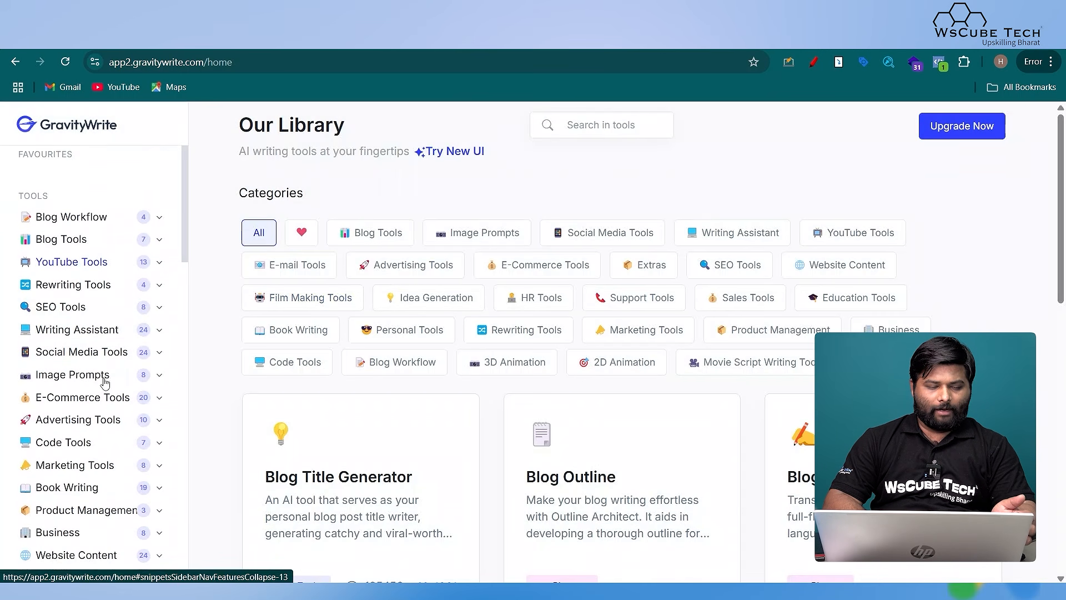
click(106, 386)
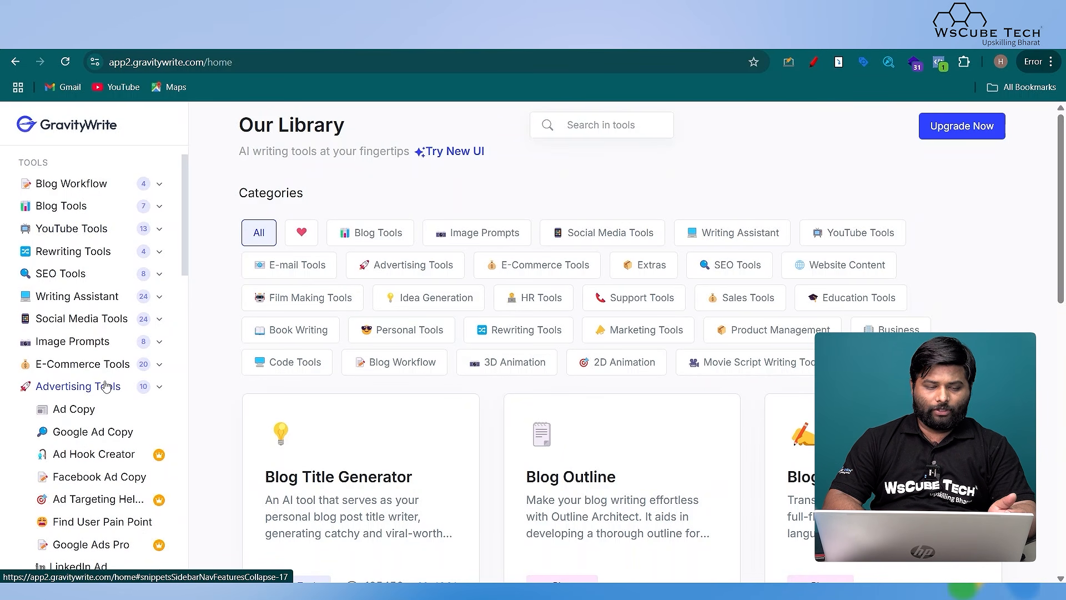
click(88, 444)
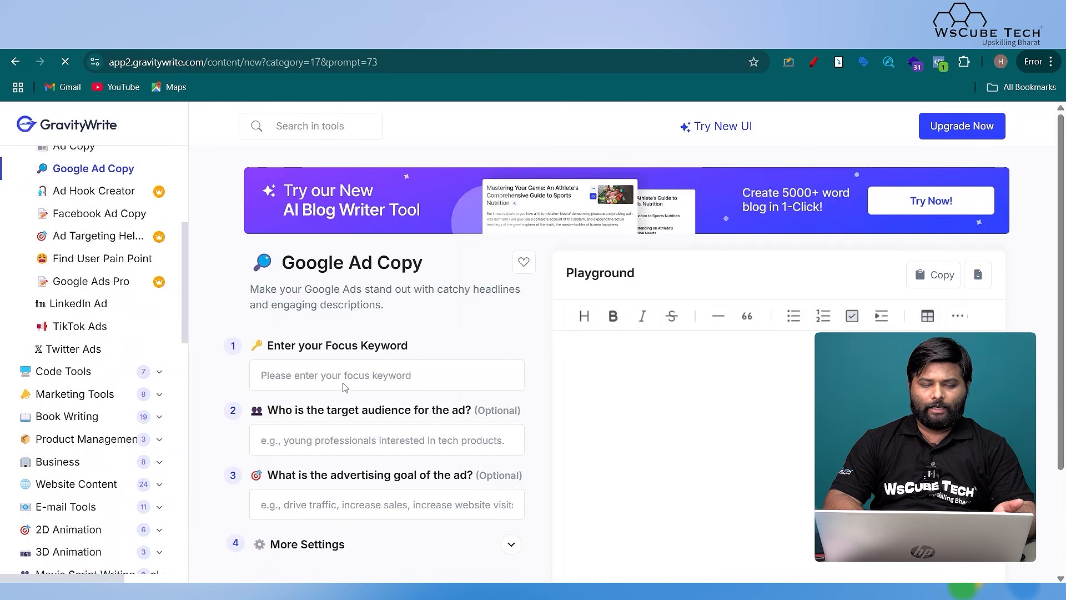
Step: Set the focus keyword of the Google Ad Copy tool to "dentist clinic"
click(367, 382)
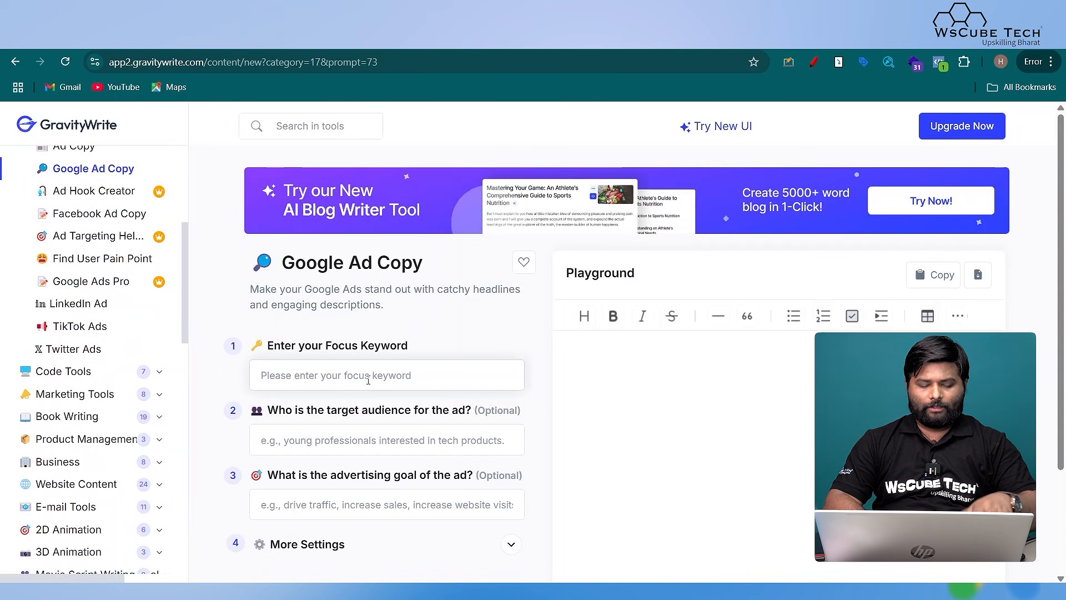
text(dentist near me)
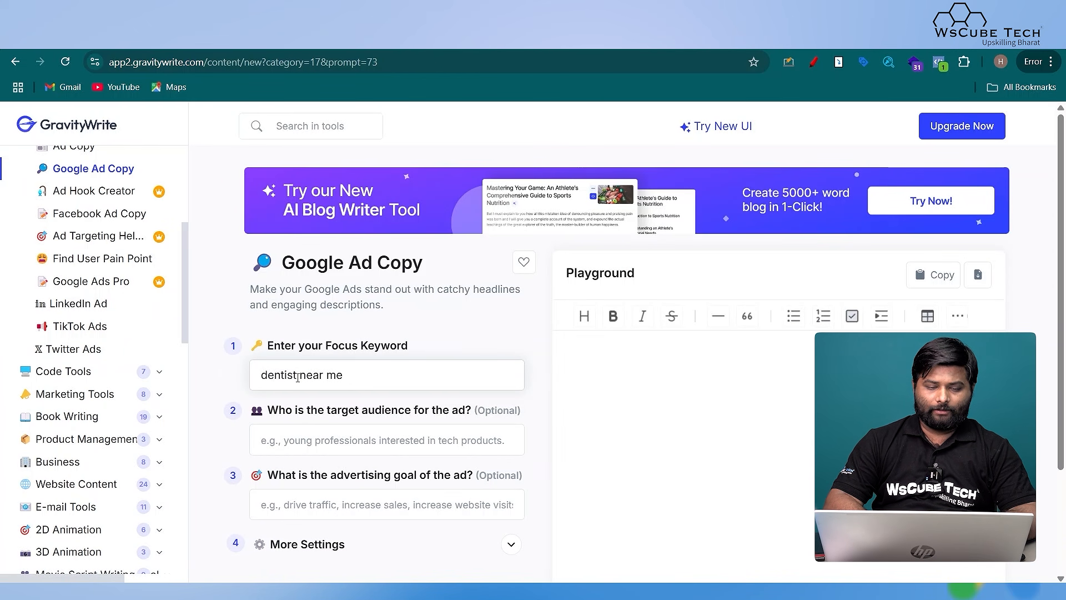
drag(300, 377, 385, 371)
key(BackSpace)
text(cluc)
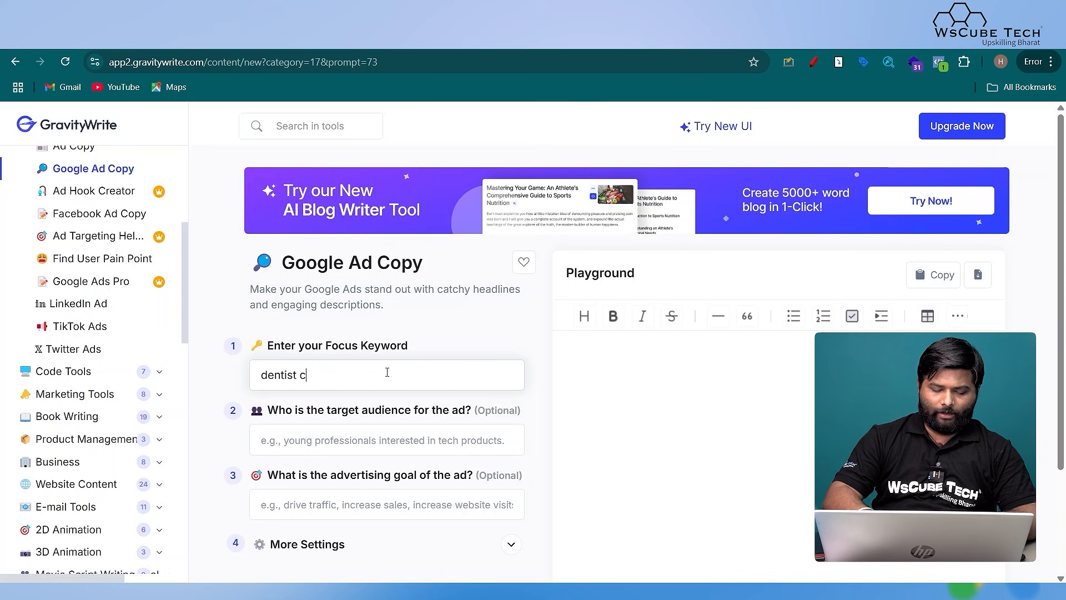
key(BackSpace)
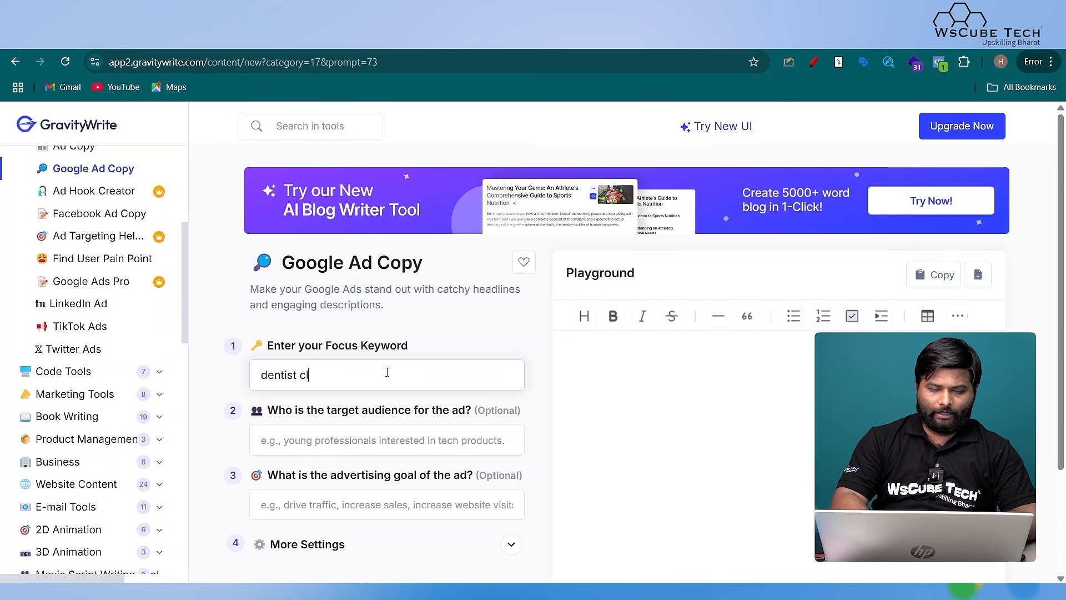
text(inic)
Step: Set the target audience to "Those who are search for dentist" and the advertising goal to "Lead Genrate", and generate the ad copy
scroll(356, 388, down, 1)
click(321, 399)
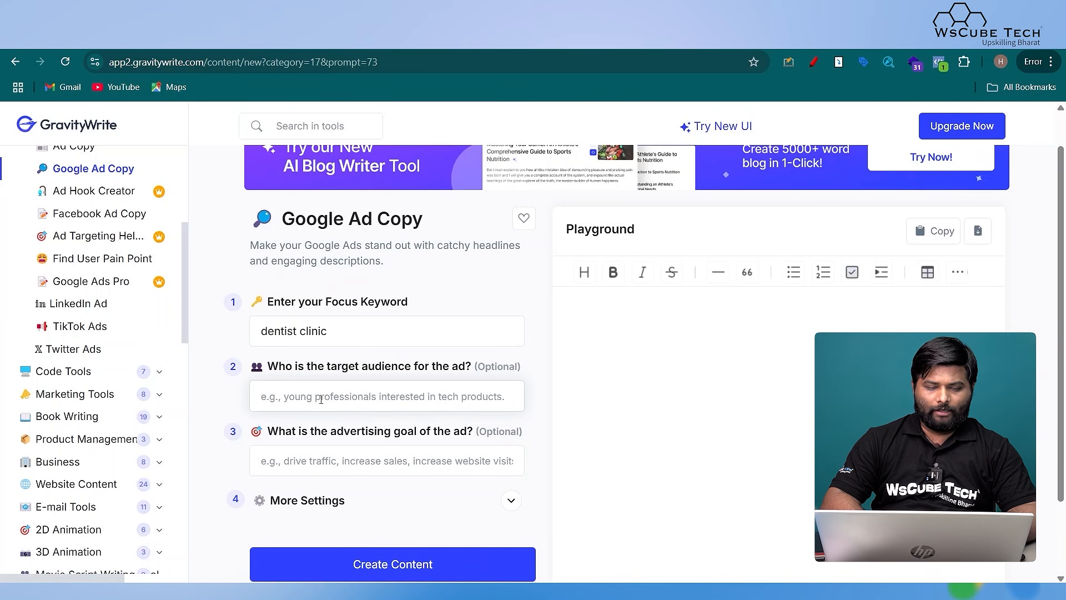
text(Rhose who are search for dentist)
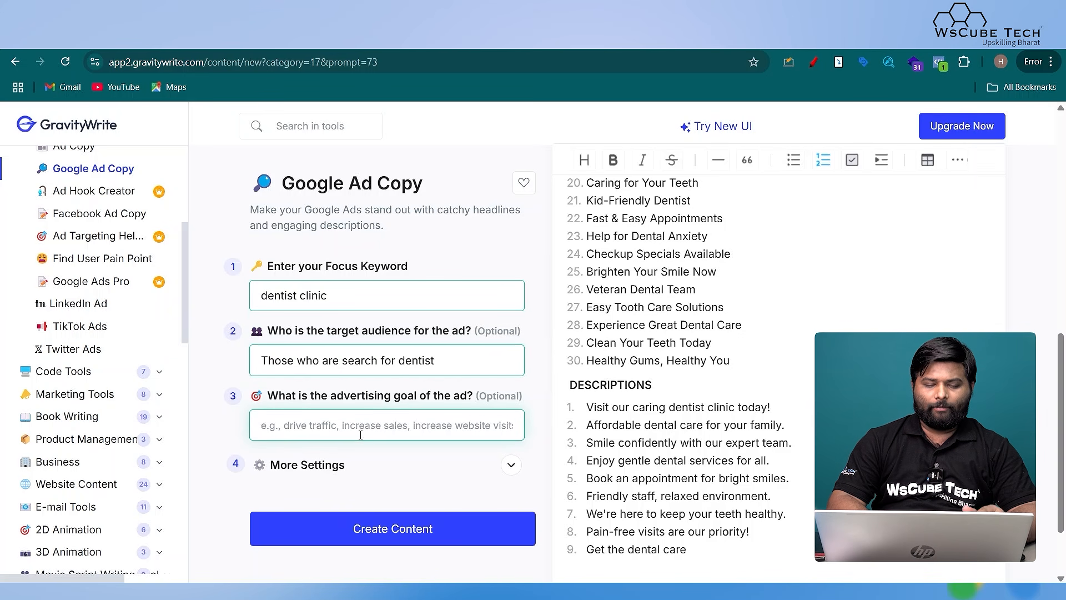
text(Lead Gen)
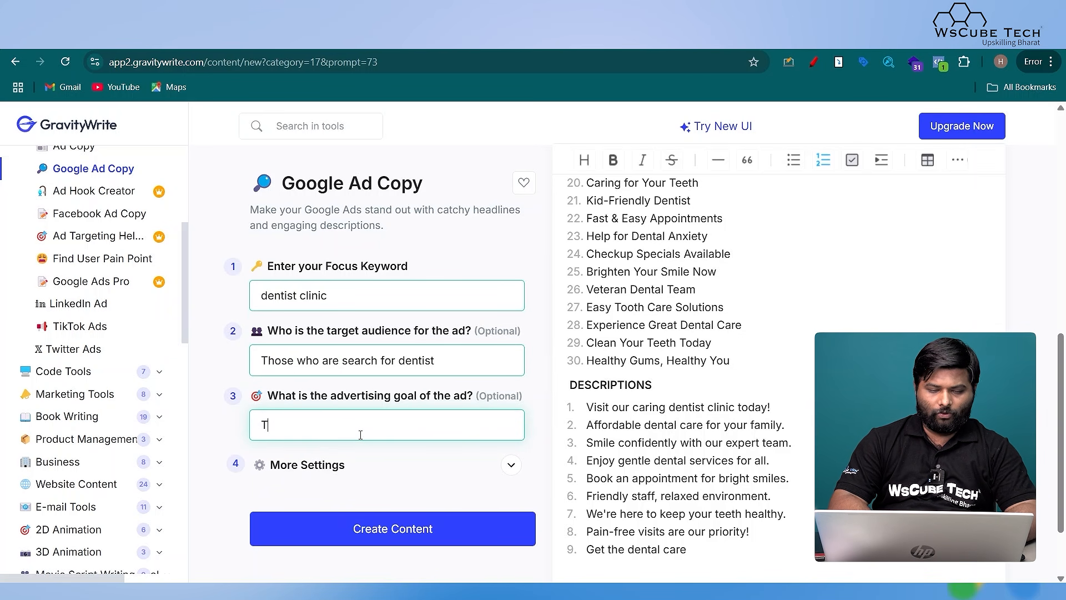
text(rate)
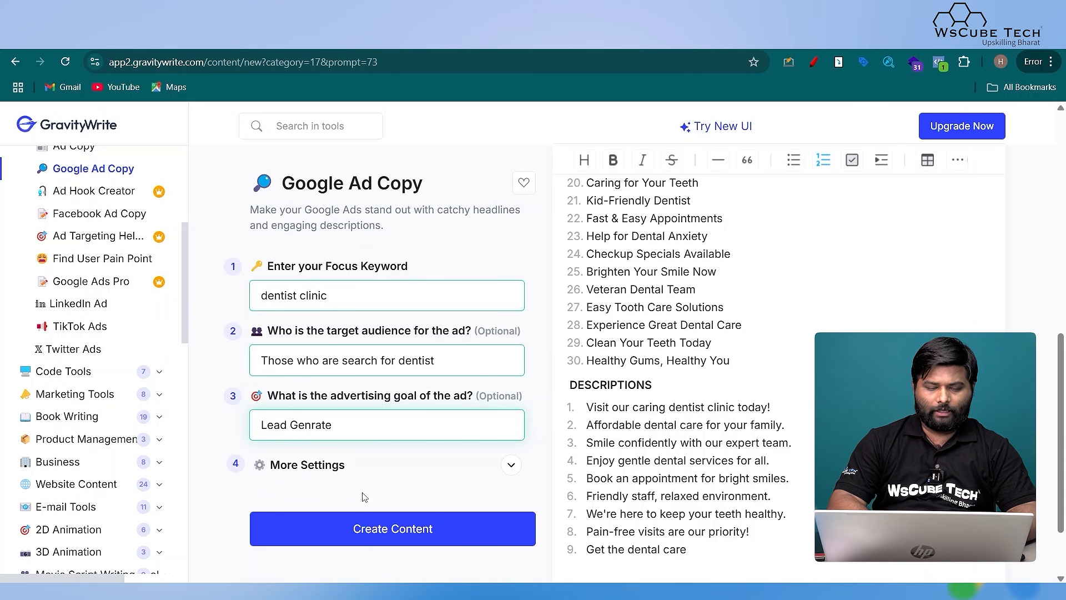
click(368, 530)
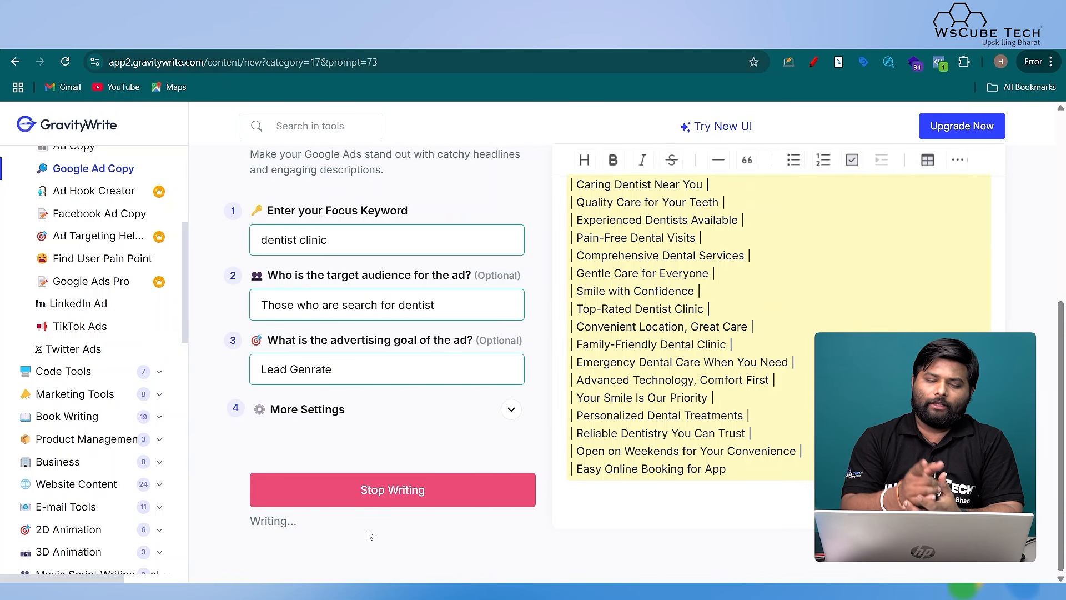
Step: Copy the generated headline "Quality Care for Your Teeth" into the first headline of the Google Ads campaign's ad
scroll(370, 535, up, 1)
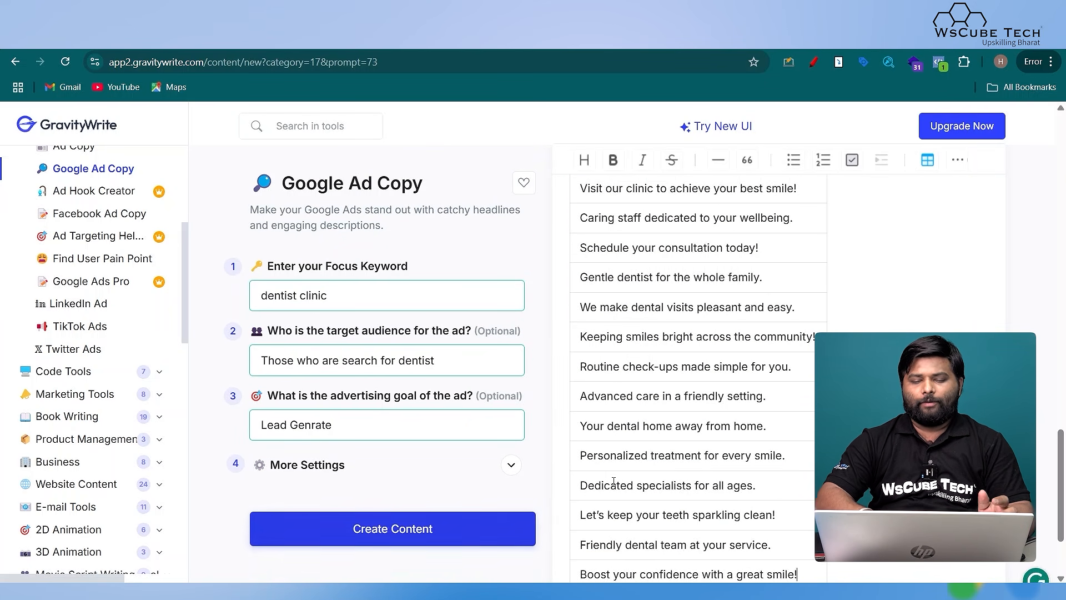
scroll(614, 481, up, 10)
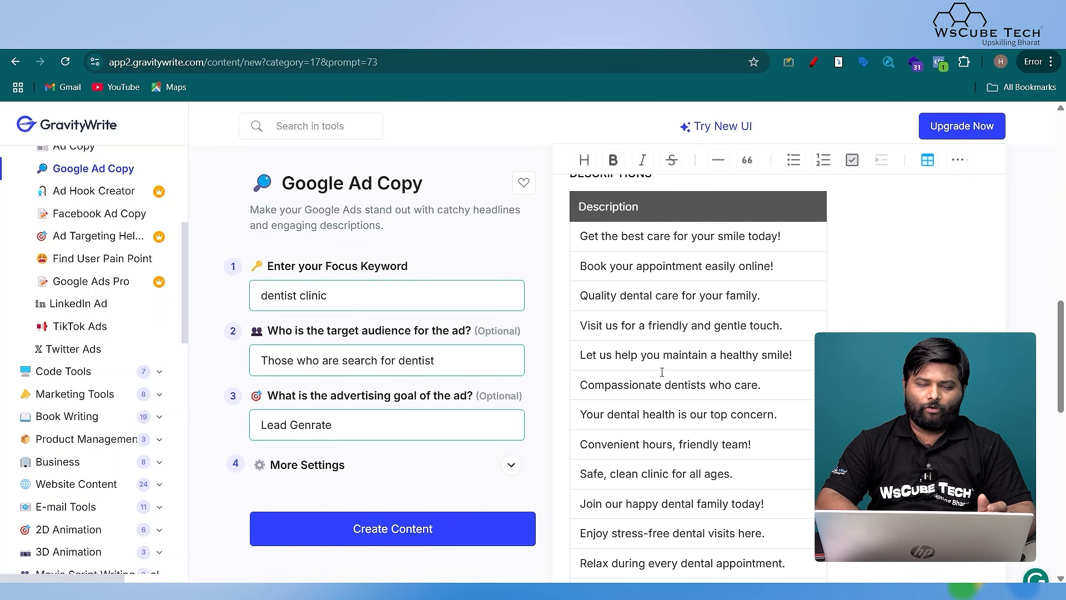
scroll(662, 372, up, 8)
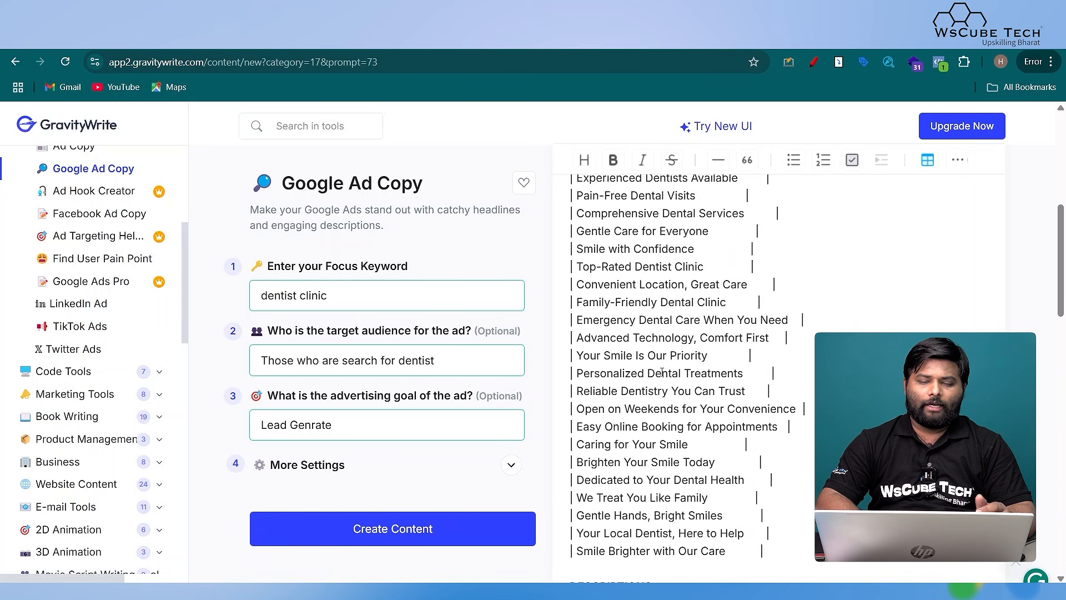
scroll(662, 372, up, 2)
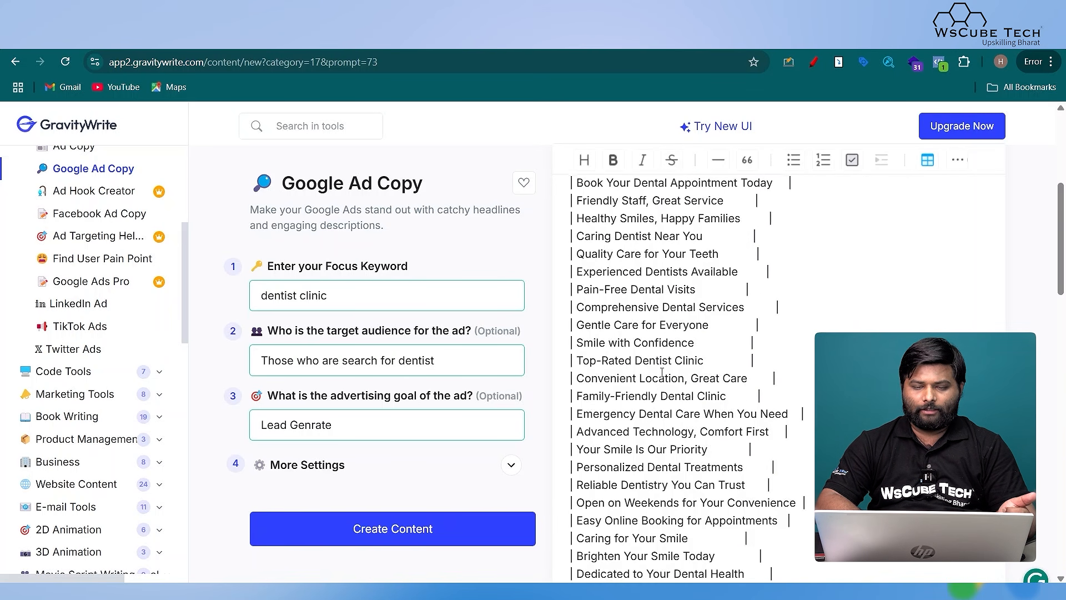
scroll(662, 372, up, 1)
drag(717, 310, 576, 312)
key(ctrl+c)
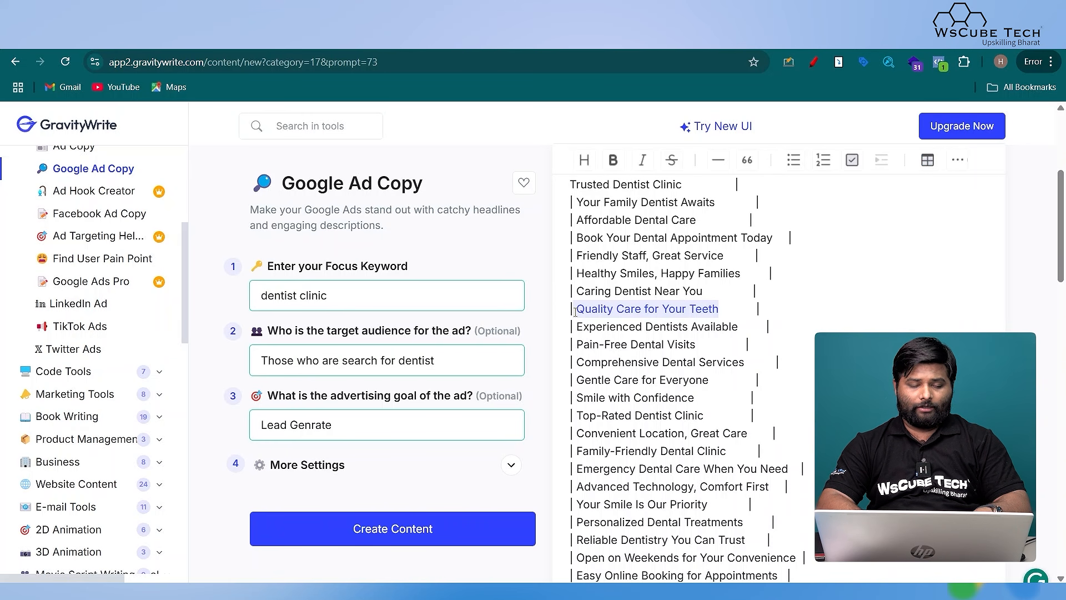
key(ctrl+Tab)
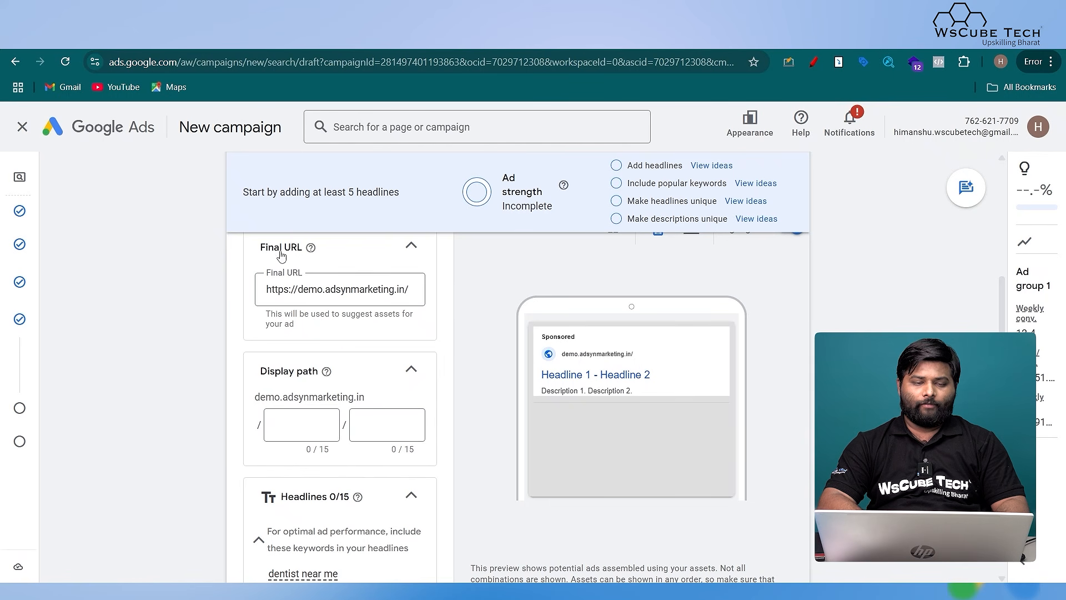
scroll(301, 456, down, 2)
scroll(301, 457, down, 3)
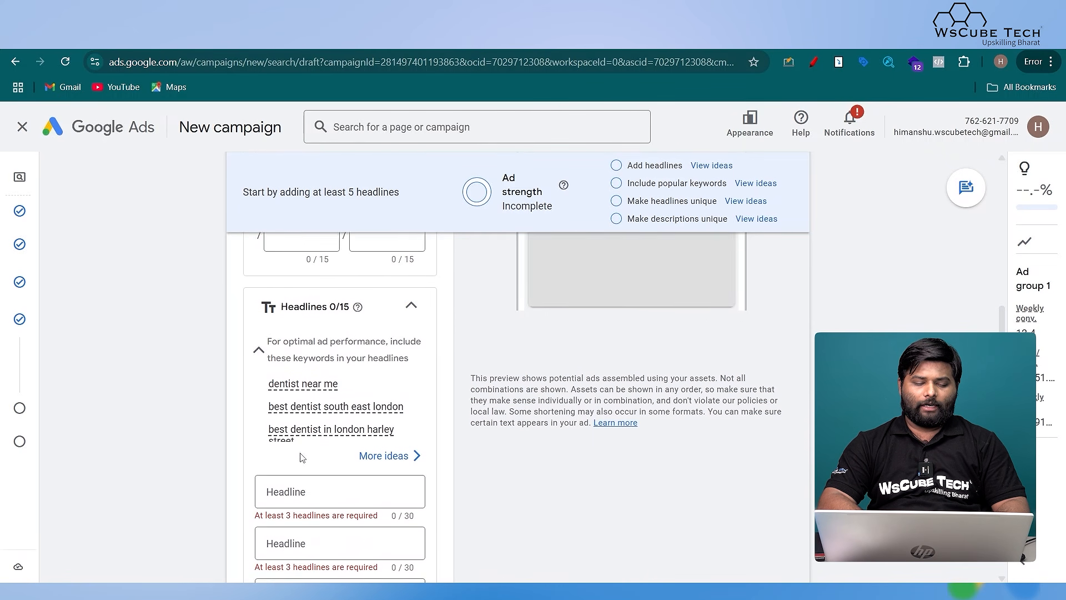
click(288, 434)
key(ctrl+v)
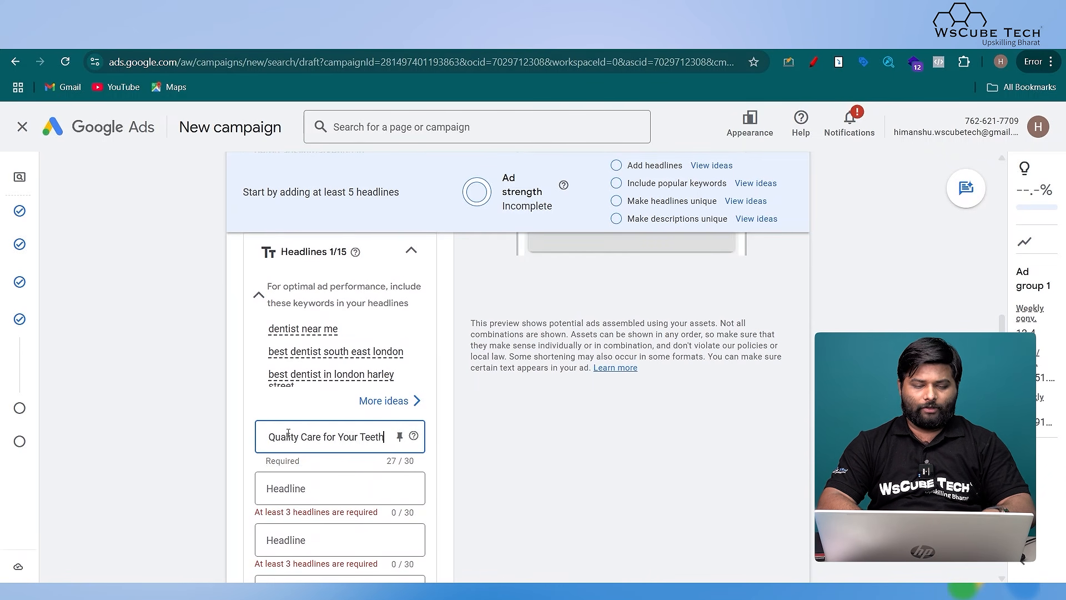
Step: Copy "Comprehensive Dental Services" and "Top-Rated Dentist Clinic" from GravityWrite into the second and fourth headlines of the Google Ads ad
click(856, 37)
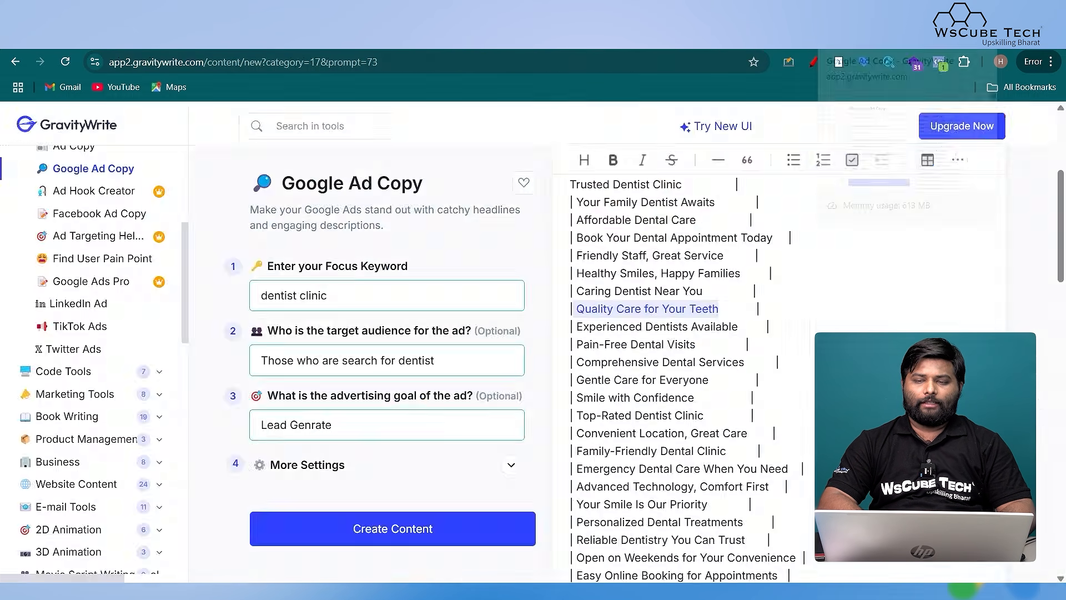
click(745, 363)
drag(744, 362, 573, 363)
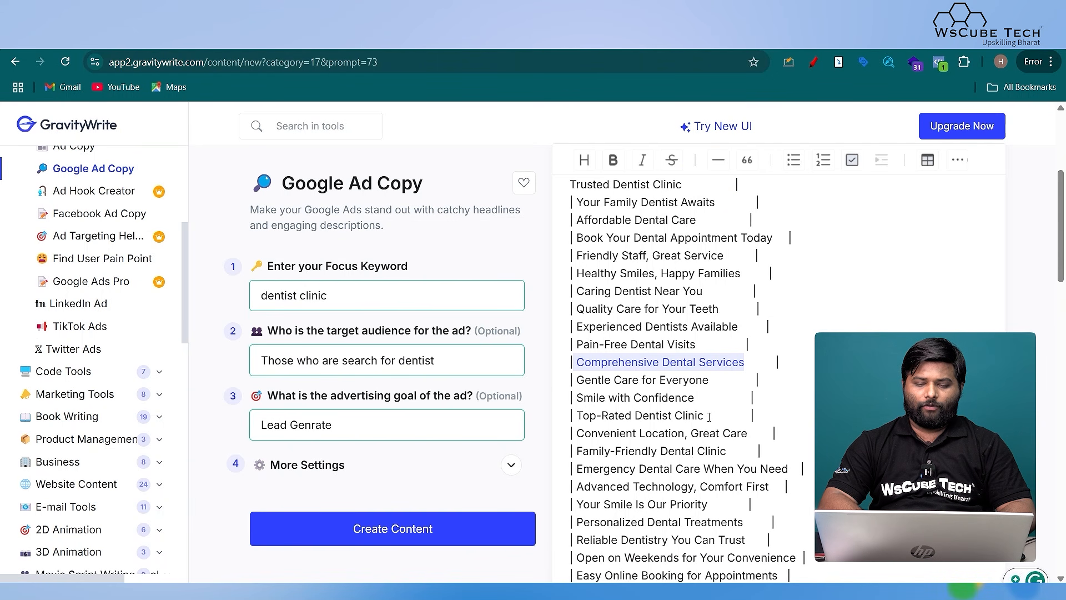
drag(708, 416, 580, 422)
key(ctrl+c)
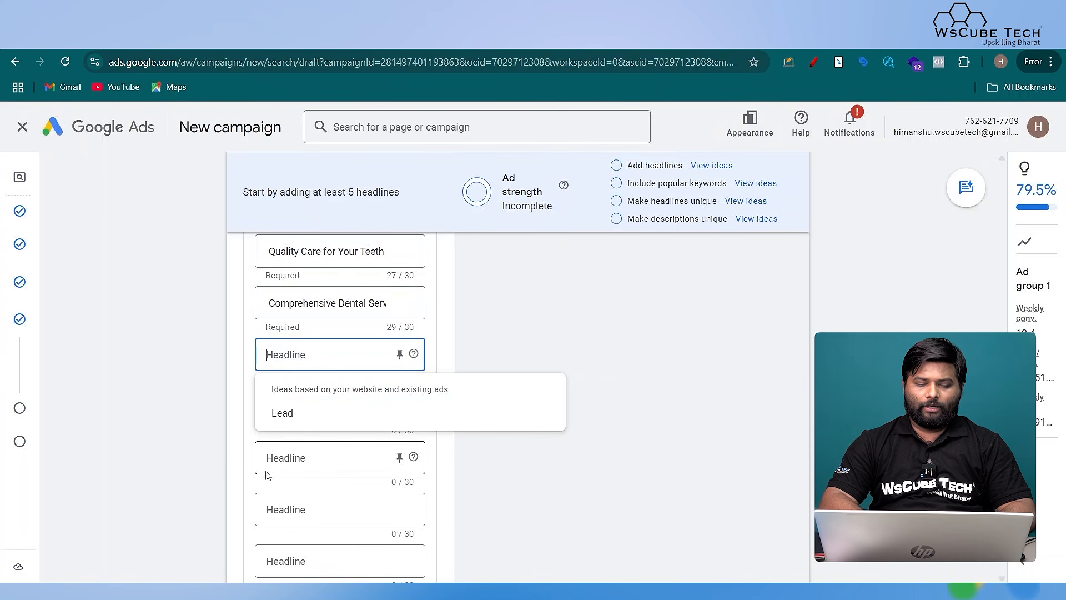
click(200, 450)
click(328, 406)
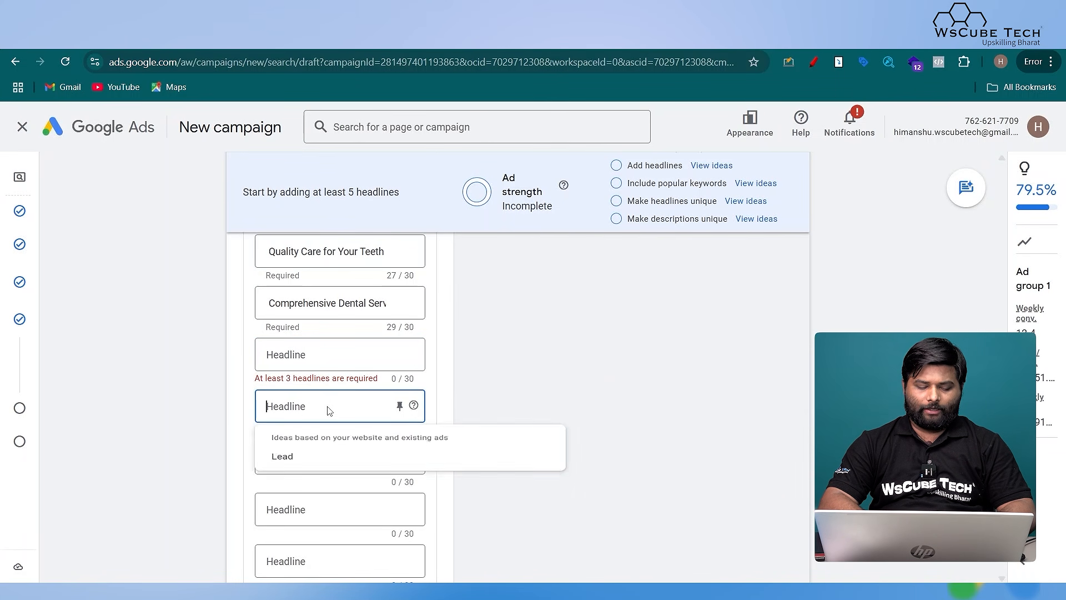
key(ctrl+v)
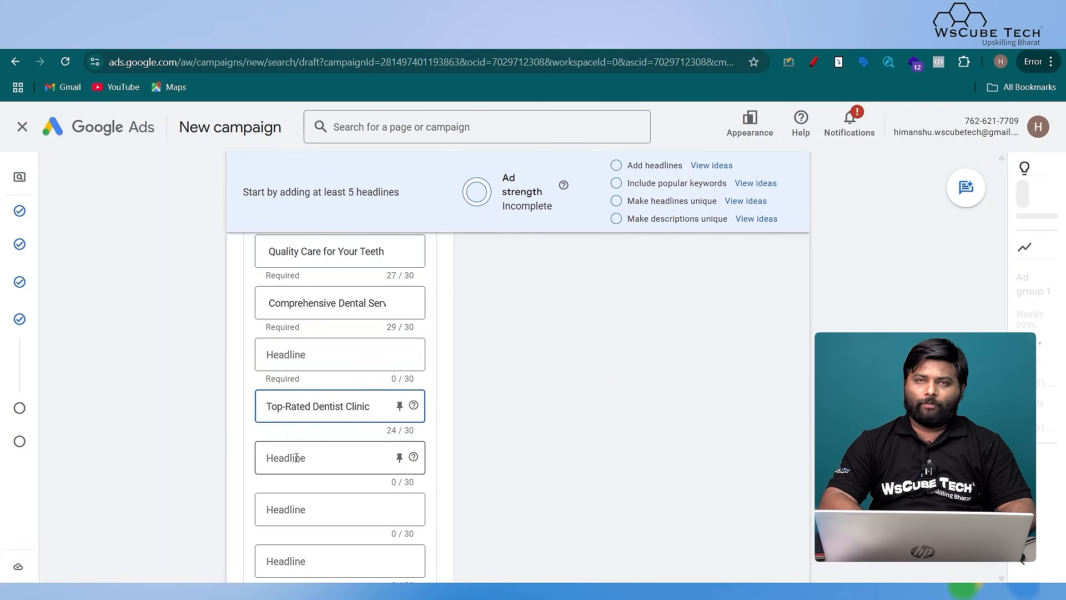
Step: Fill the fifth and sixth headlines with "Advanced Technology, Comfort" and "Caring for Your Smile" from the GravityWrite suggestions
click(297, 458)
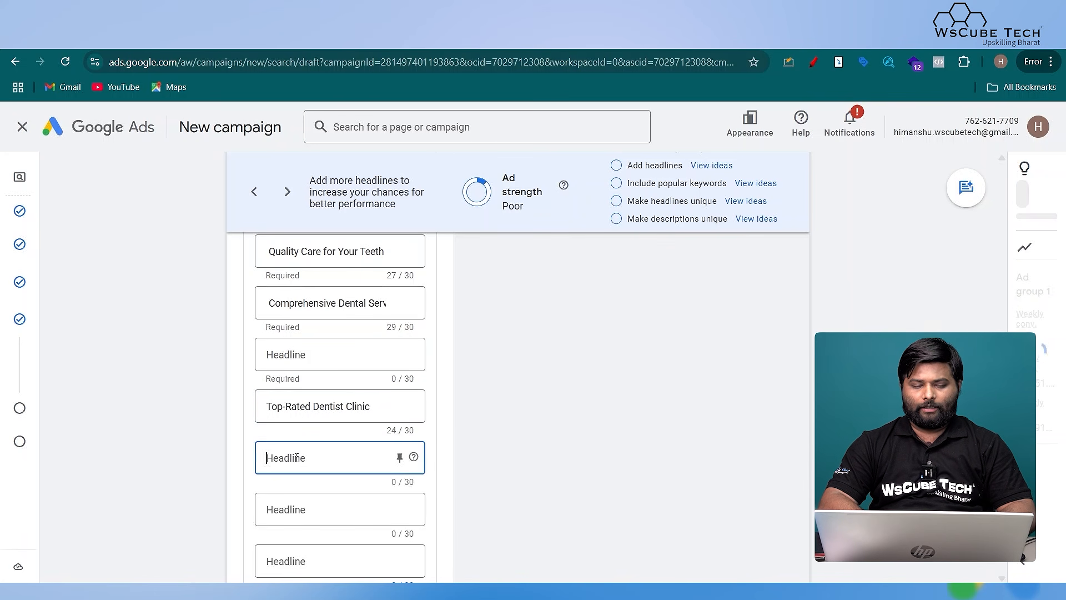
key(ctrl+Tab)
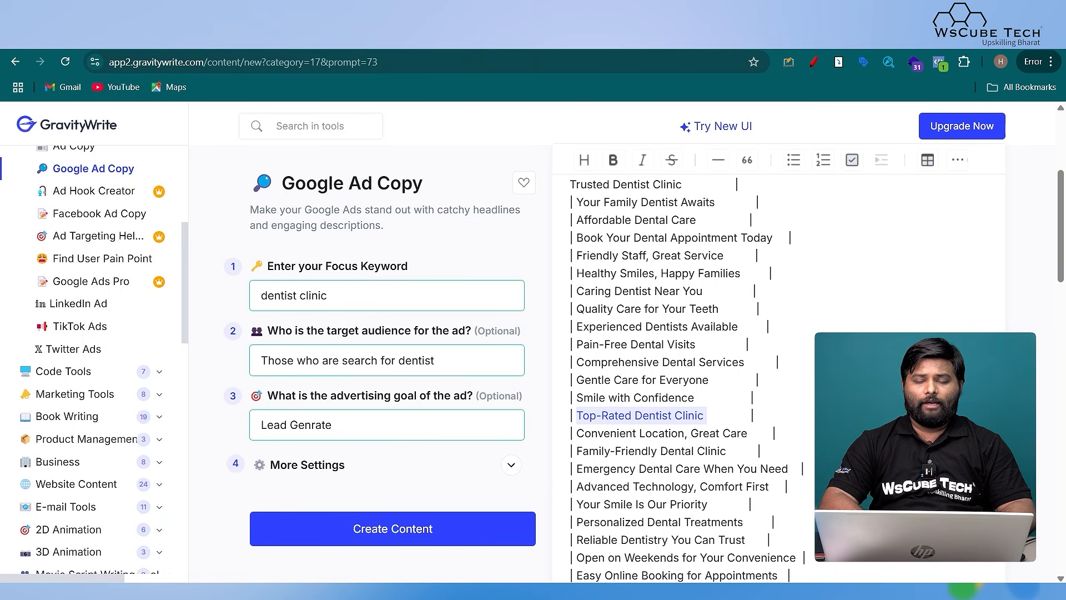
scroll(670, 392, down, 2)
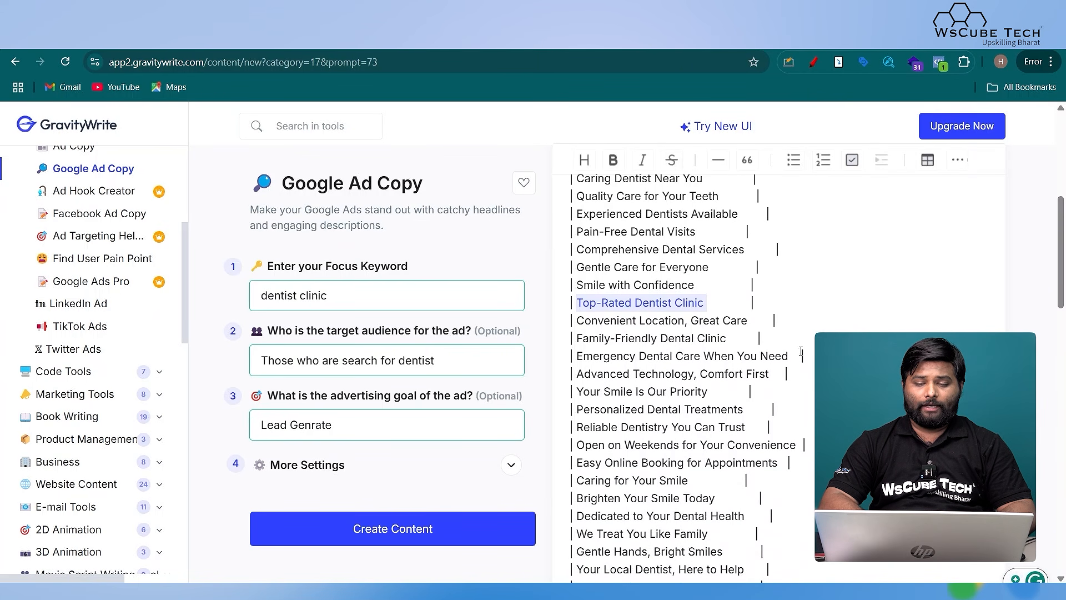
scroll(802, 351, down, 1)
drag(689, 423, 581, 425)
key(ctrl+c)
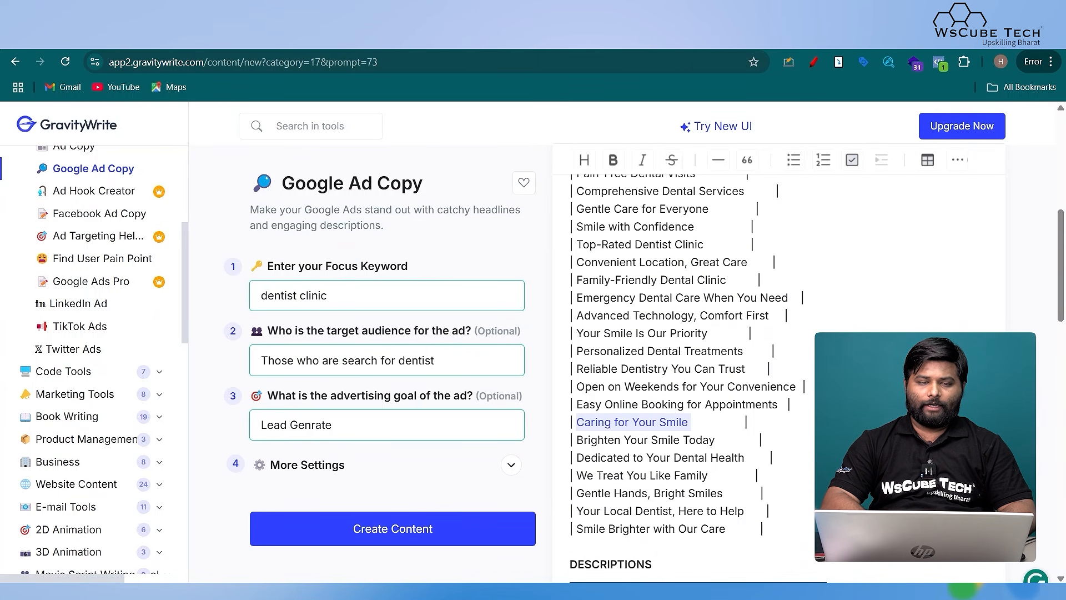
key(ctrl+Tab)
click(362, 506)
key(ctrl+v)
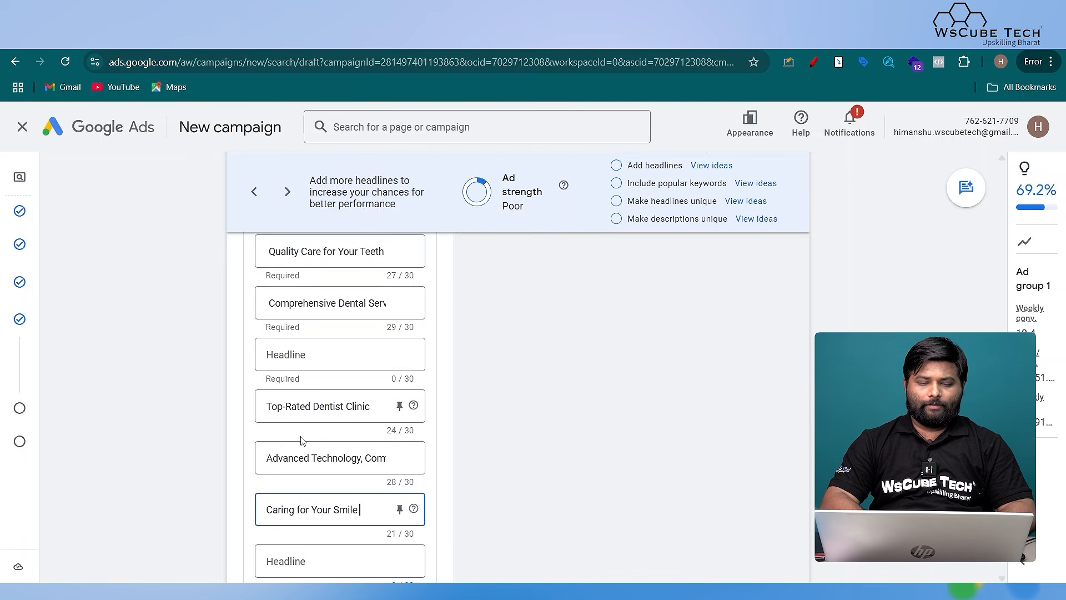
Step: Enter "Know more" as the seventh headline and "Your Local Dentist, Here to Help" in an added eighth headline
scroll(303, 440, down, 1)
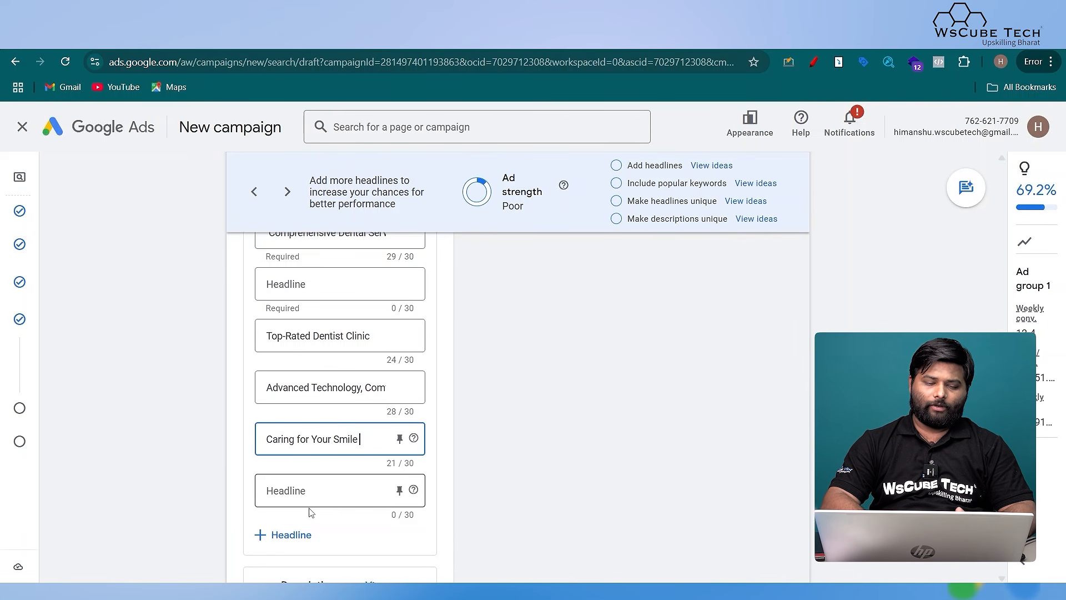
click(320, 489)
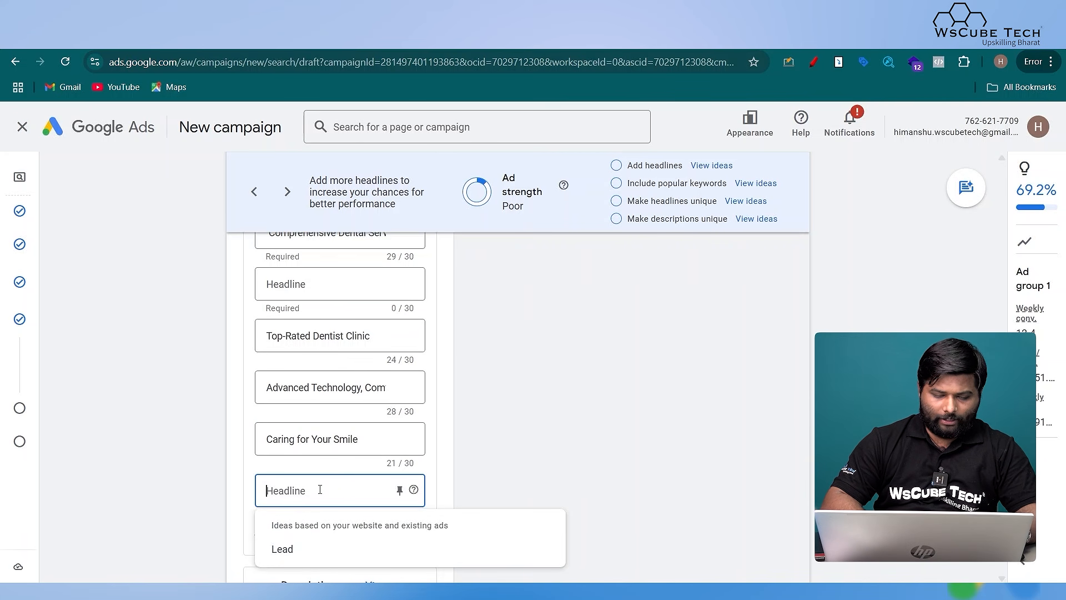
text(Know more)
key(Tab)
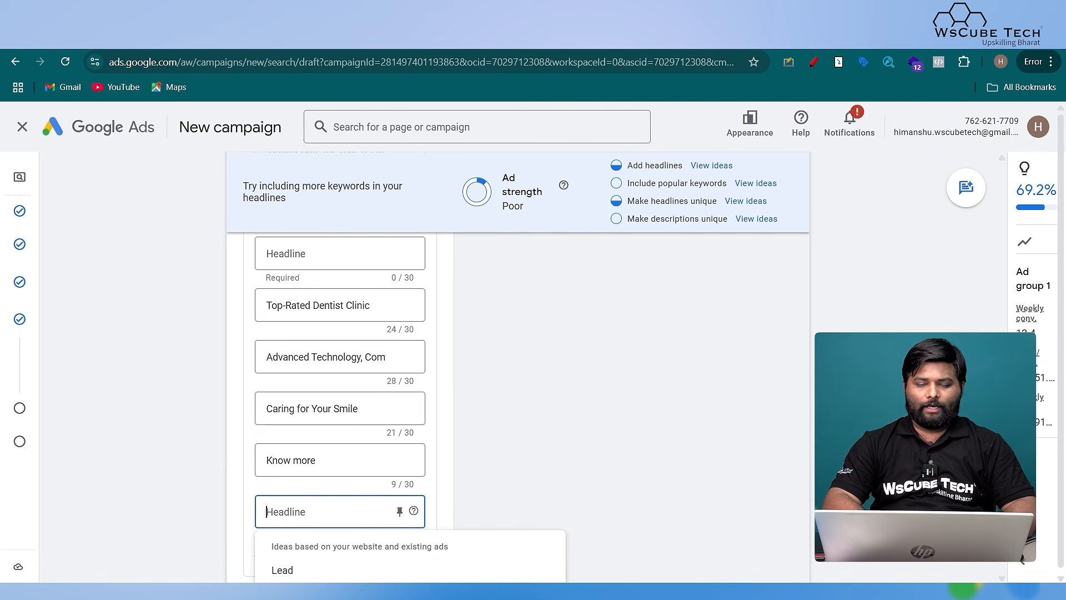
text(Your Local Dentist, Here to Help)
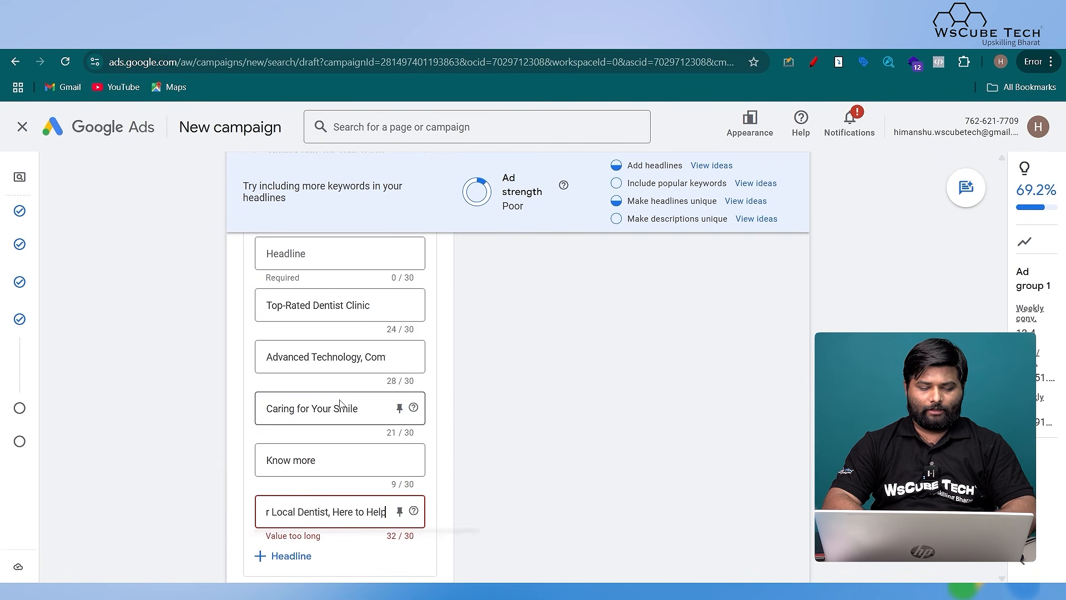
scroll(340, 404, down, 2)
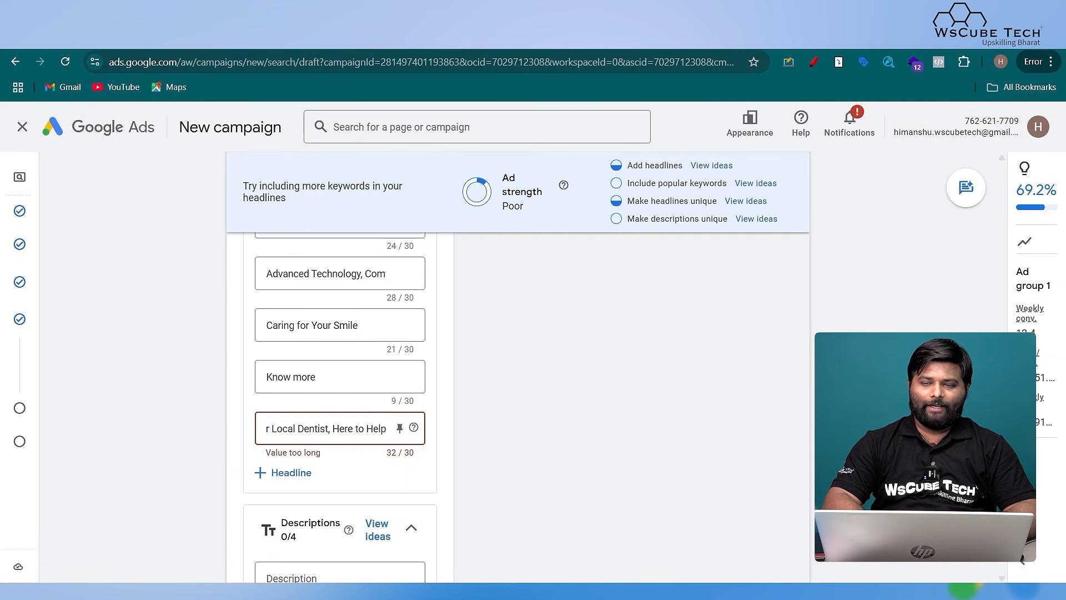
Step: Replace the eighth headline with "We Treat You Like Family" from the GravityWrite suggestions
key(ctrl+Tab)
scroll(738, 325, down, 1)
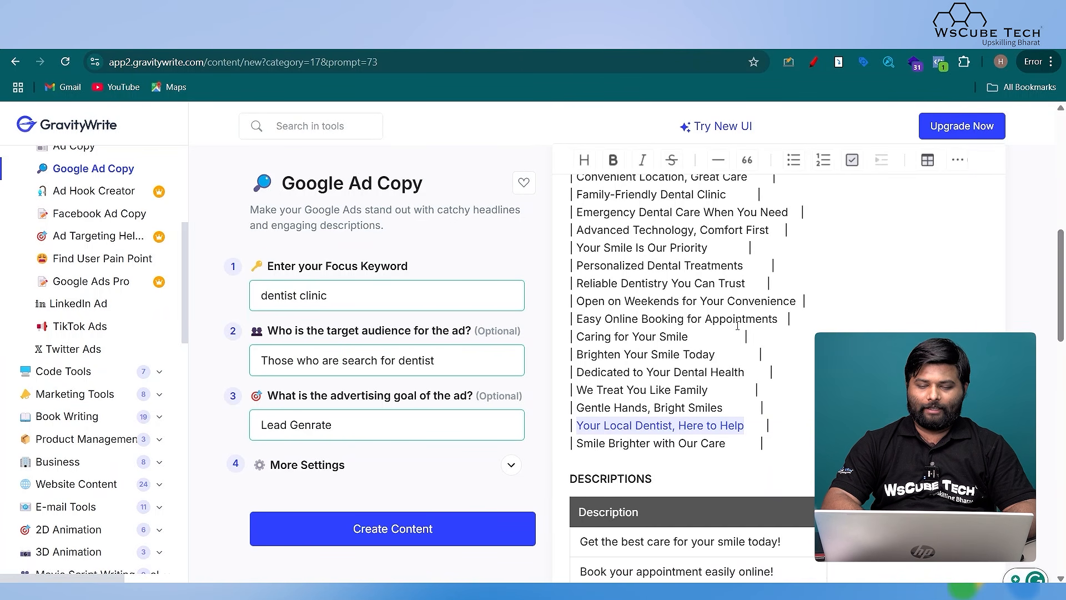
drag(739, 385, 580, 395)
key(ctrl+c)
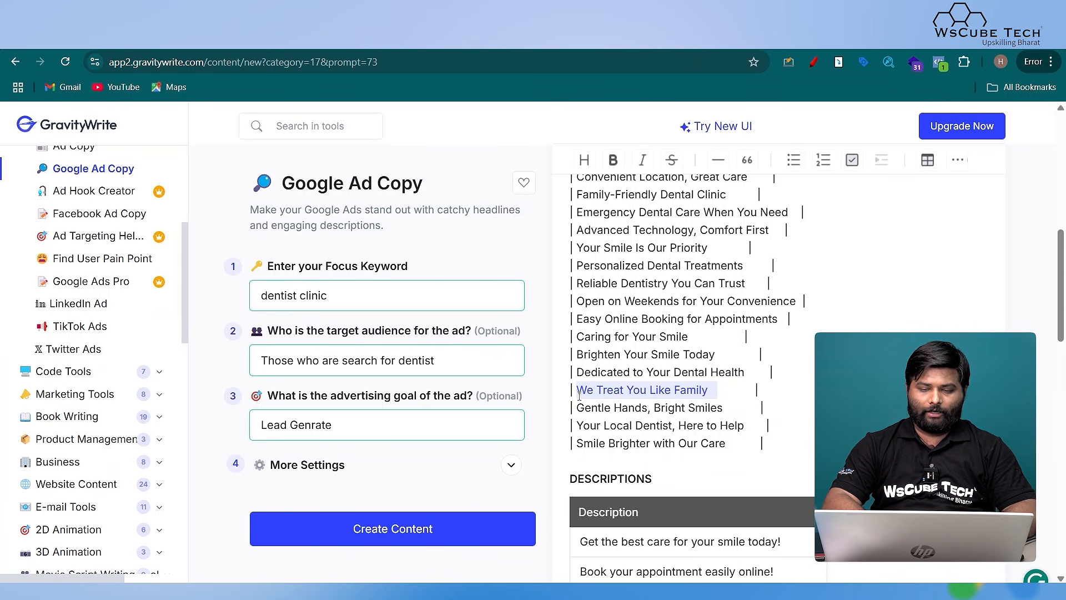
key(ctrl+Tab)
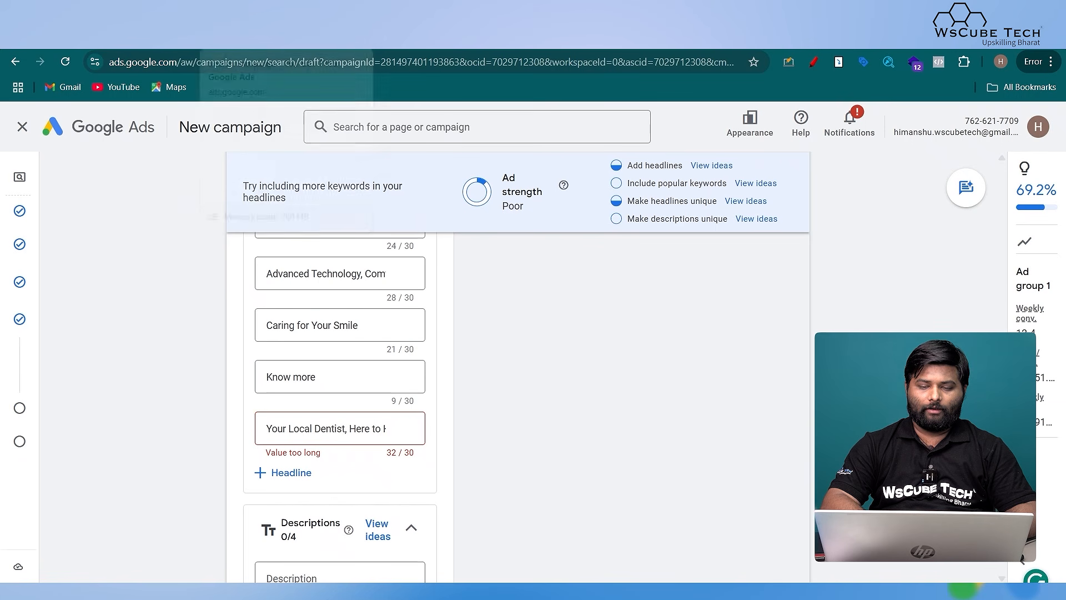
triple_click(387, 441)
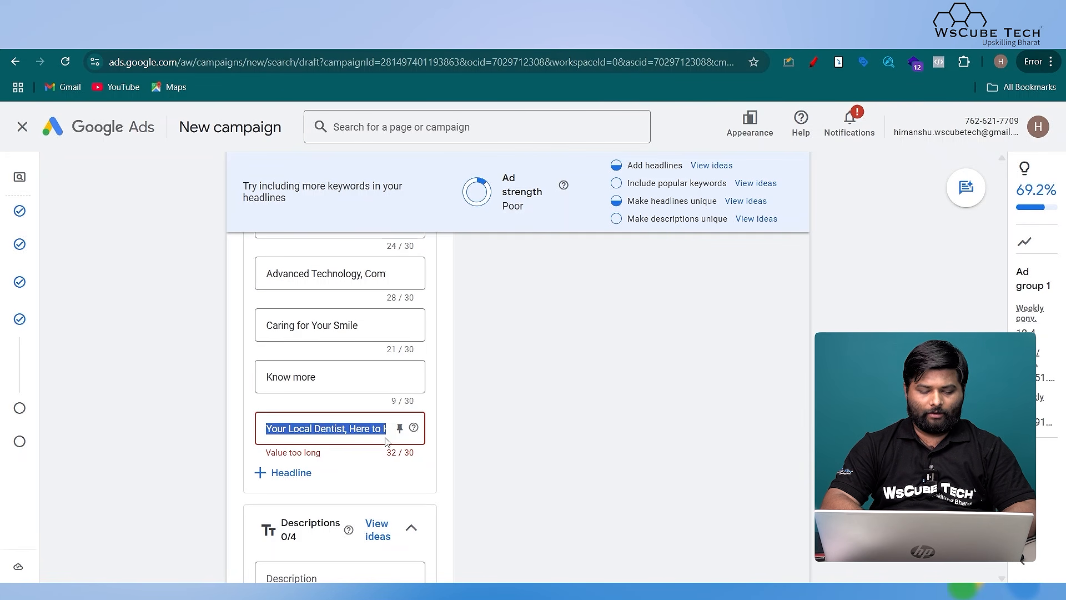
key(ctrl+v)
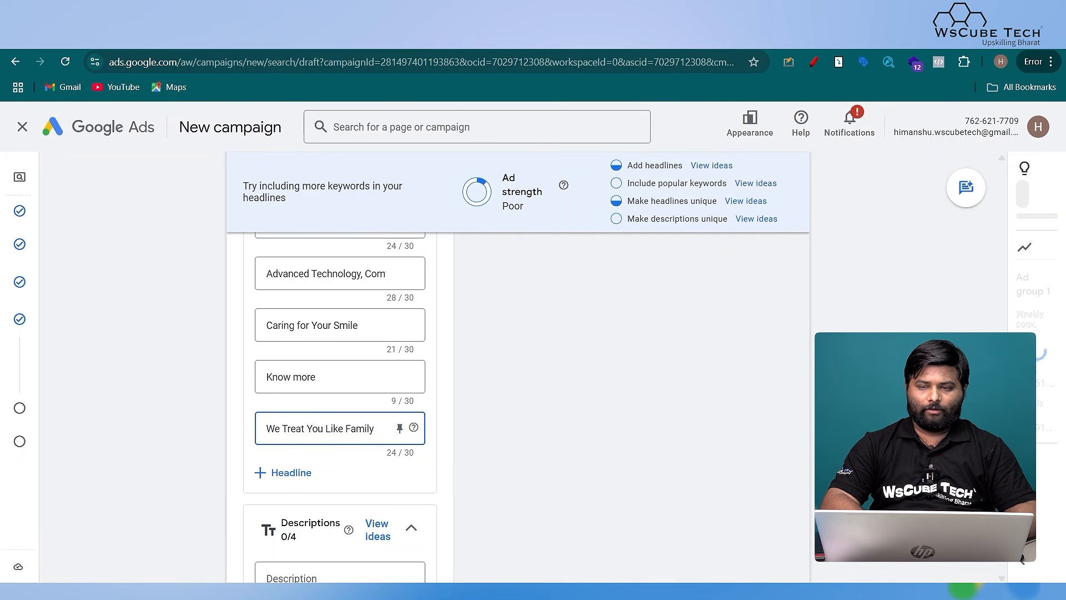
Step: Add more headlines, including "Free Booking" and "Best Doctor's in London", and review the ad strength checklist
key(ctrl+Tab)
drag(722, 315, 570, 316)
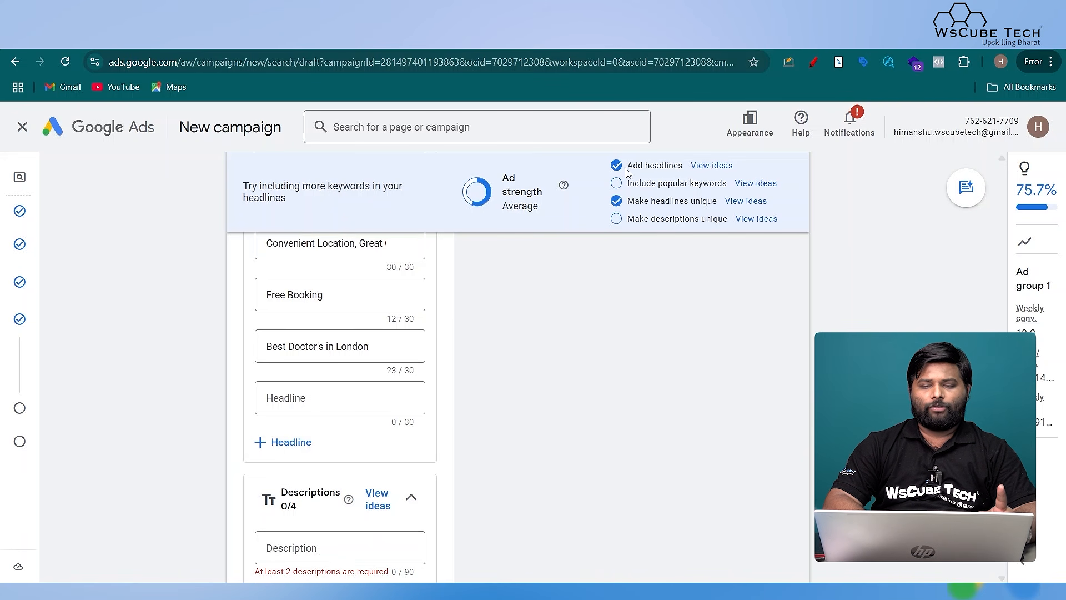
drag(611, 166, 737, 218)
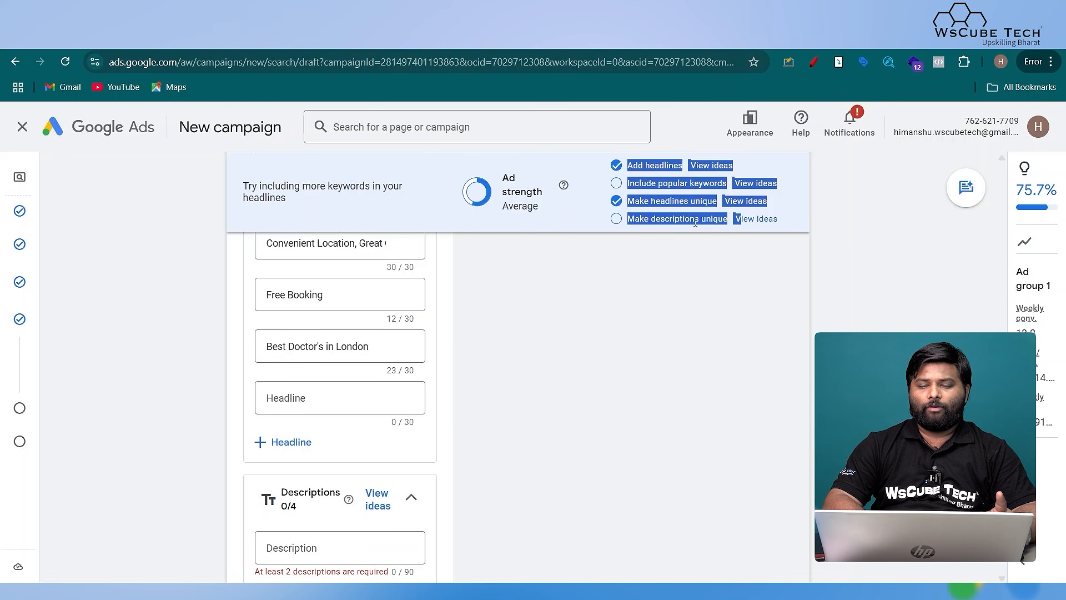
Step: Fill the ad's first description with "Get the best care for your smile today!" from the GravityWrite suggestions
click(582, 296)
scroll(583, 295, down, 2)
scroll(583, 295, down, 3)
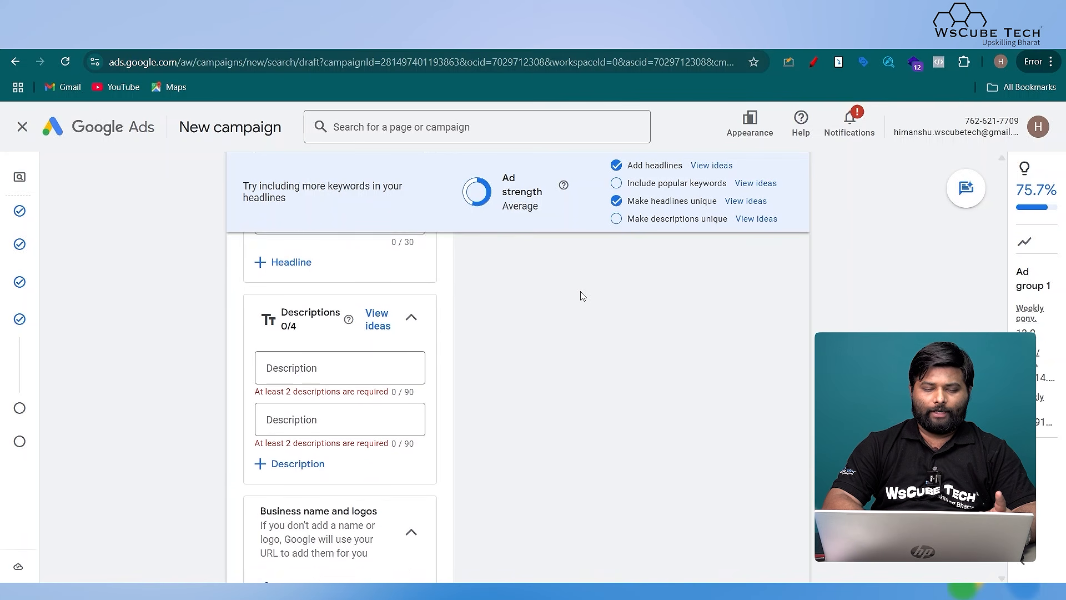
click(347, 326)
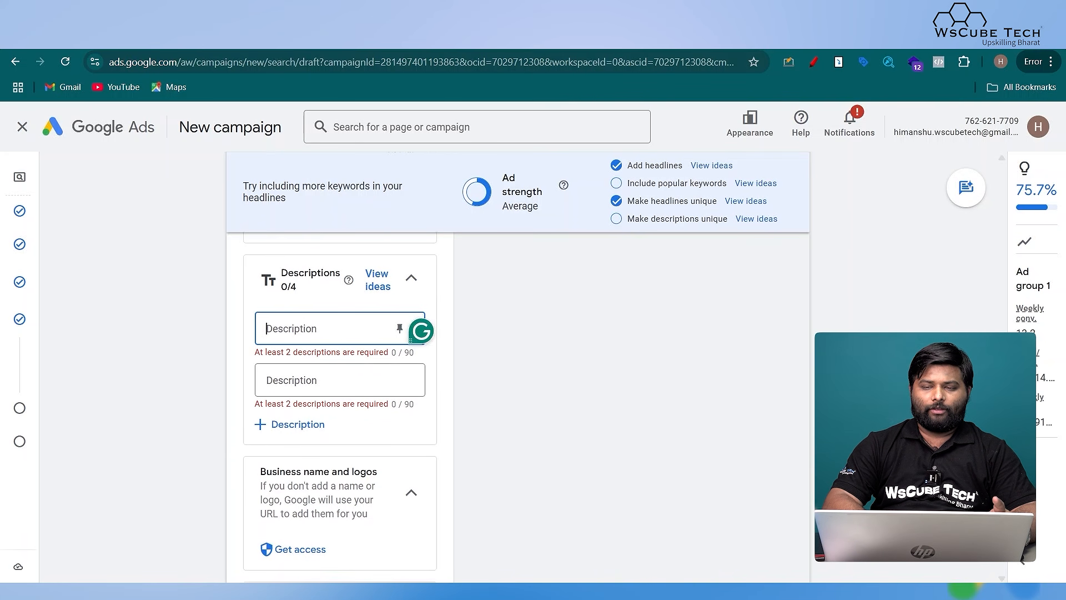
click(843, 43)
scroll(768, 419, down, 4)
scroll(769, 419, down, 4)
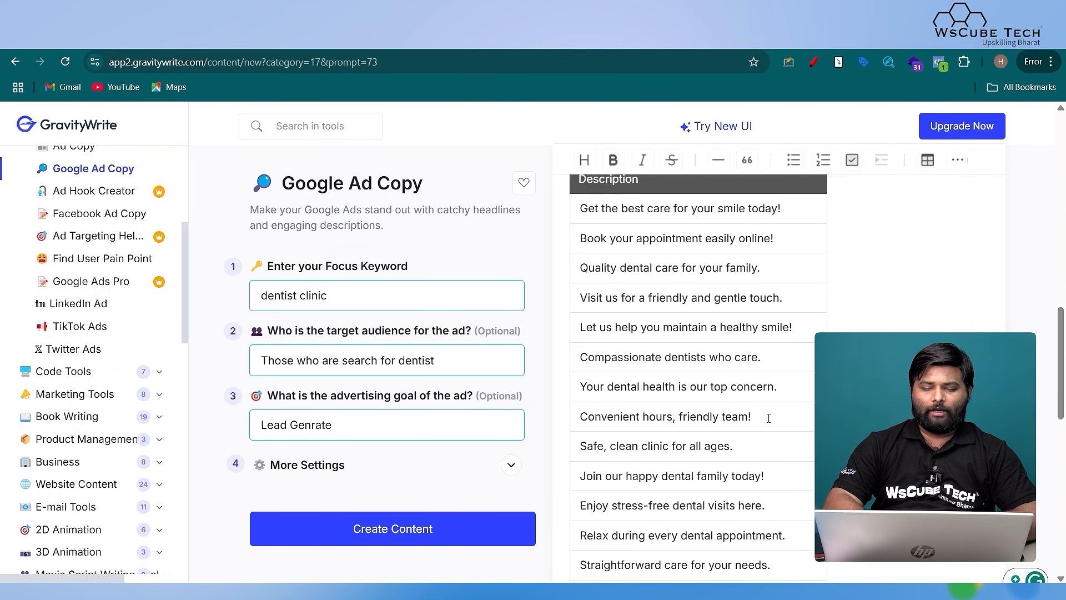
drag(583, 204, 781, 202)
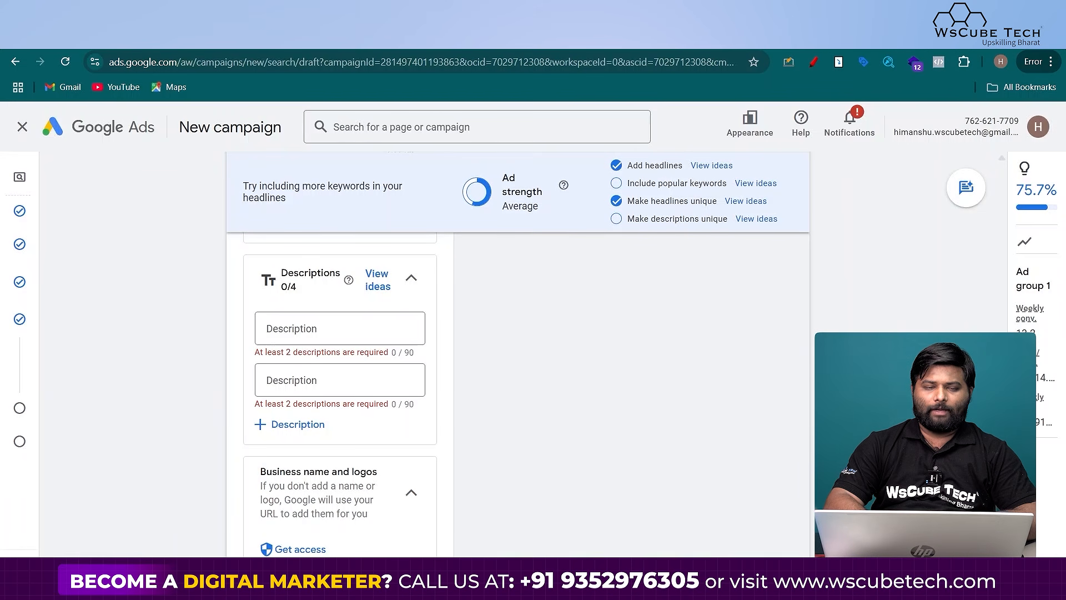
text(Get the best care for your smile today!)
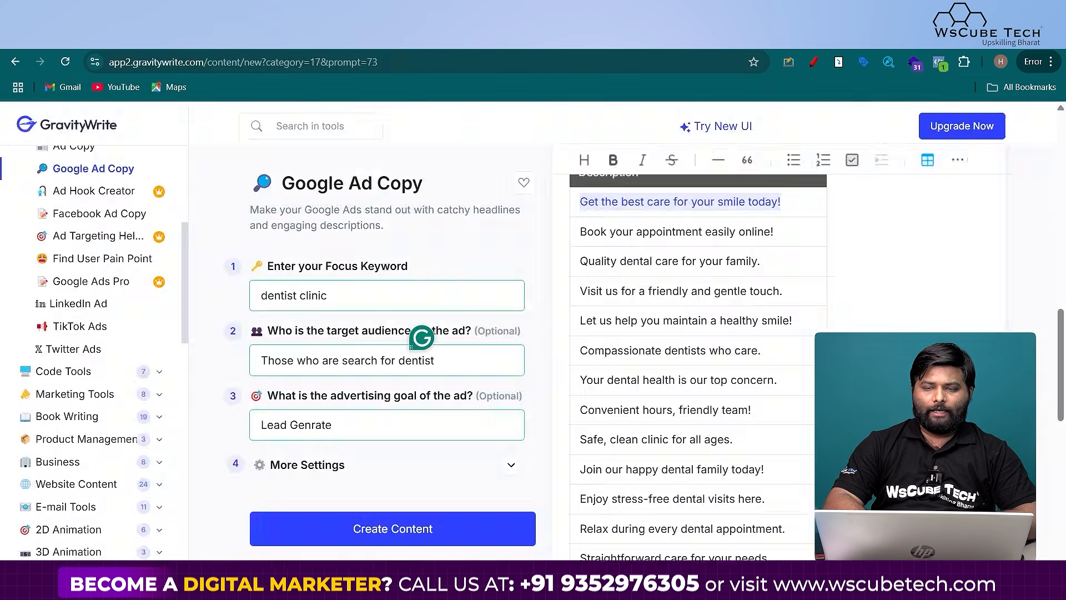
Step: Copy "Visit us for a friendly and gentle touch." from the GravityWrite suggestions into the ad's second description
drag(782, 285, 581, 288)
key(ctrl+c)
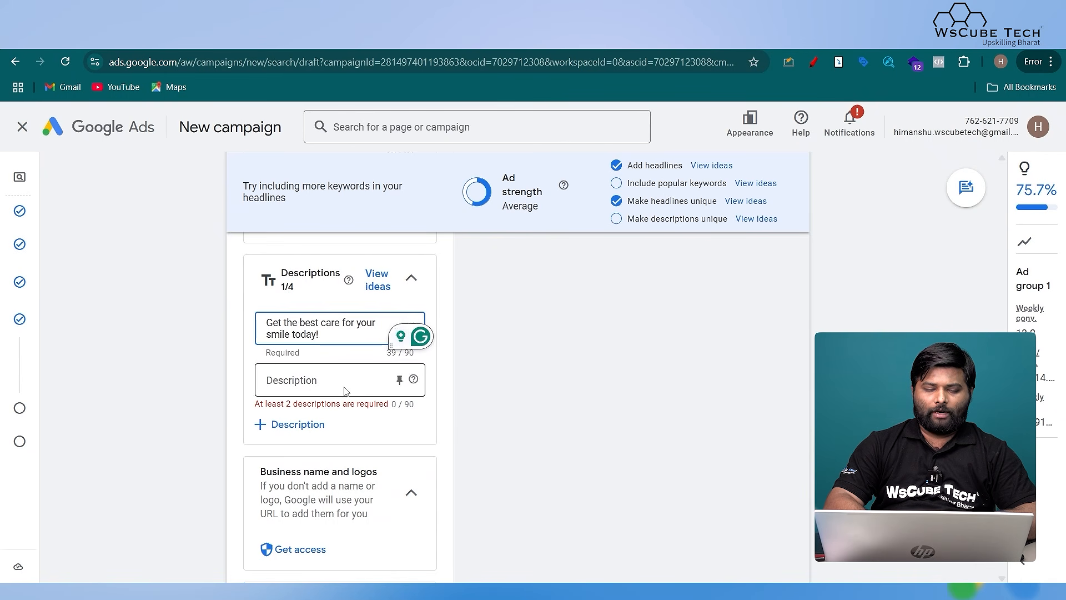
click(345, 391)
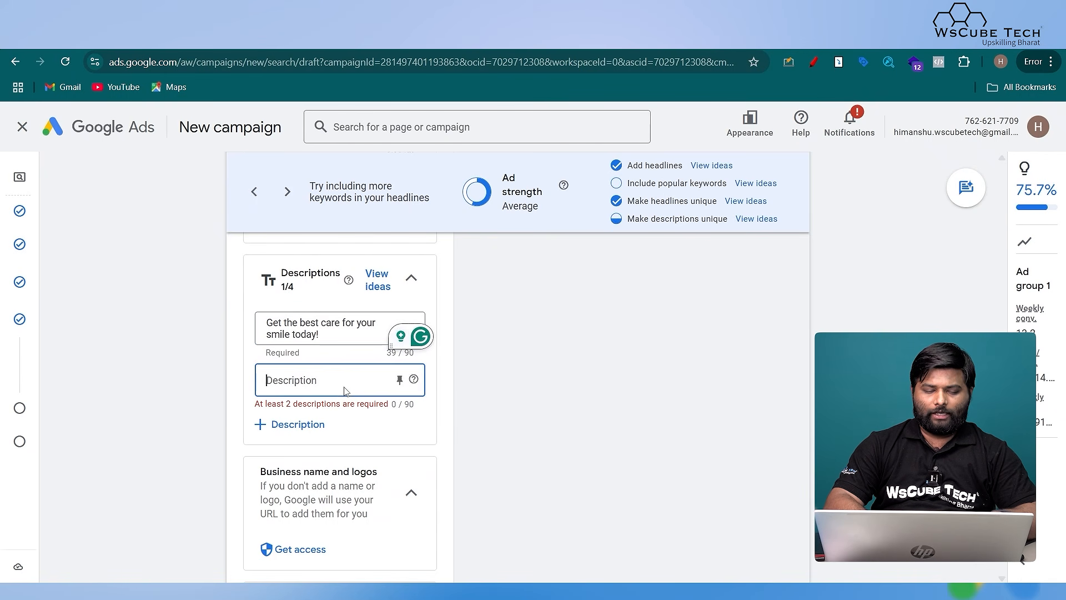
key(ctrl+v)
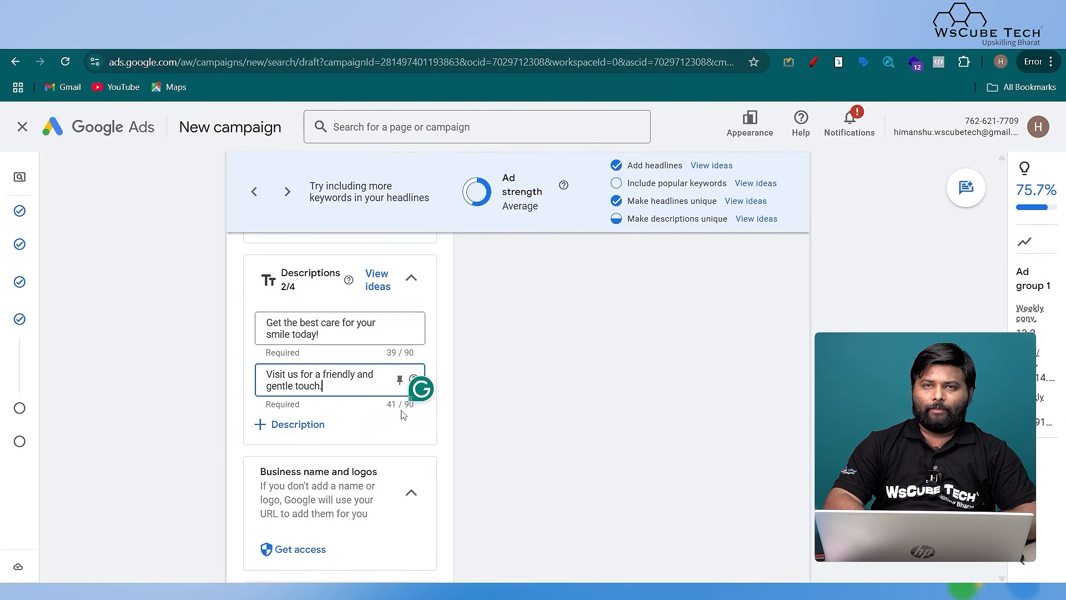
Step: Go past the business name and logos section and start creating the ad's first sitelink
scroll(404, 422, down, 3)
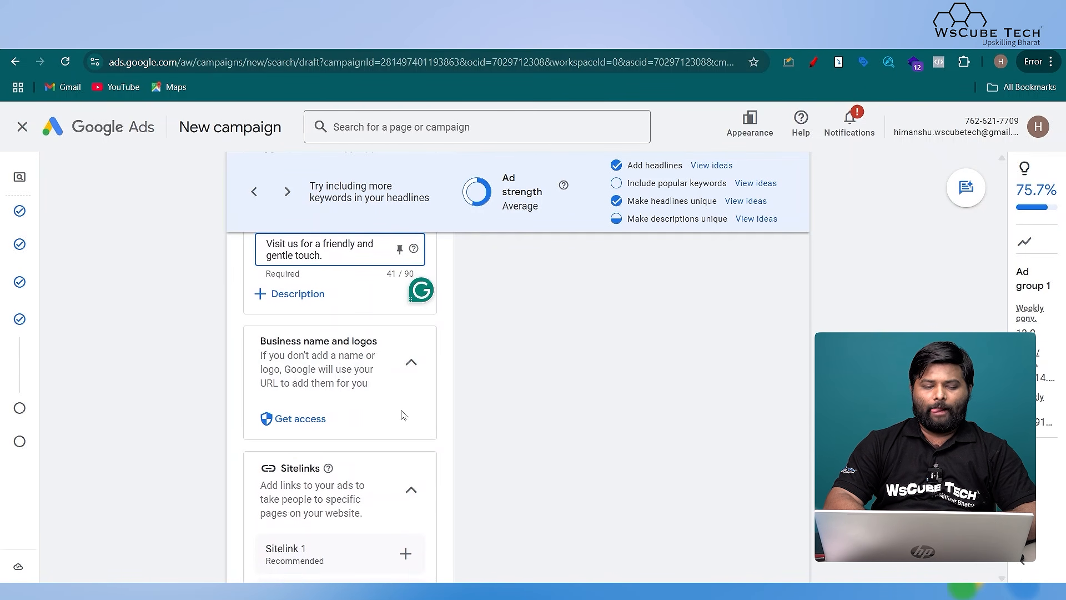
click(297, 421)
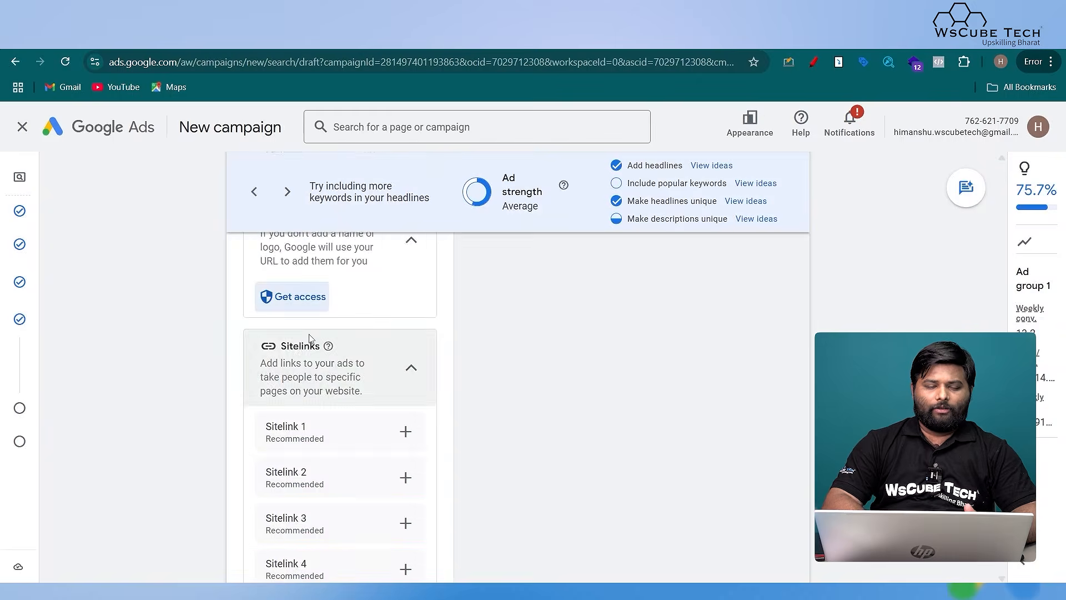
scroll(311, 338, down, 1)
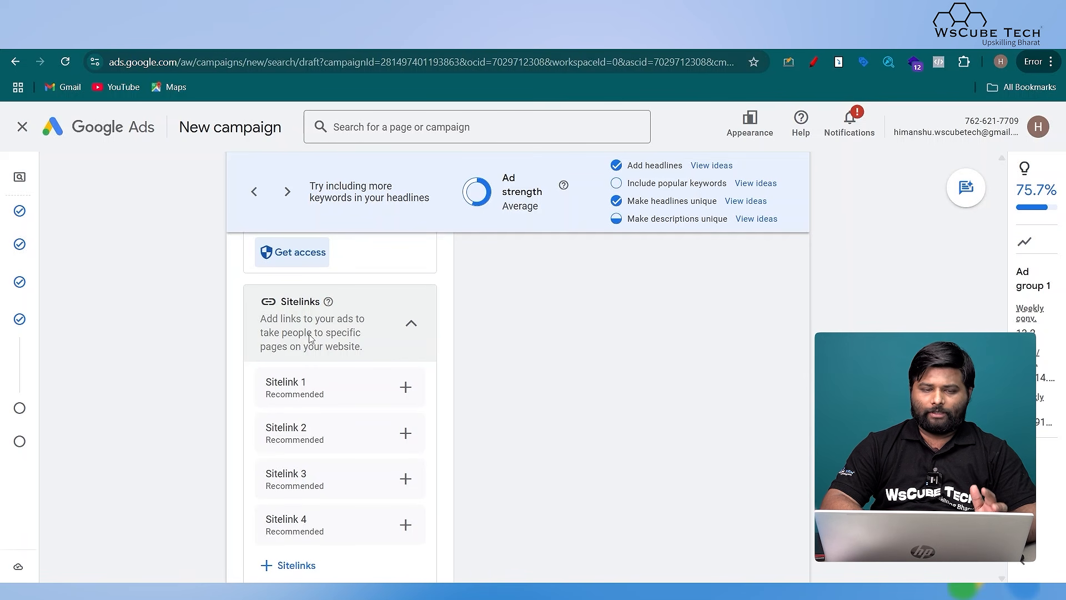
scroll(310, 339, down, 1)
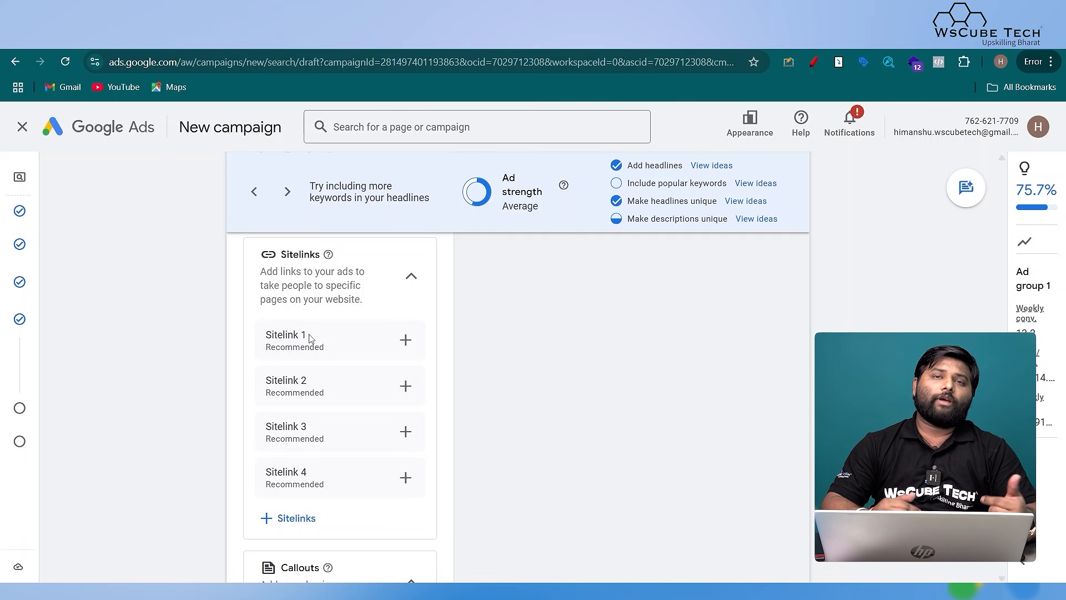
scroll(310, 339, up, 1)
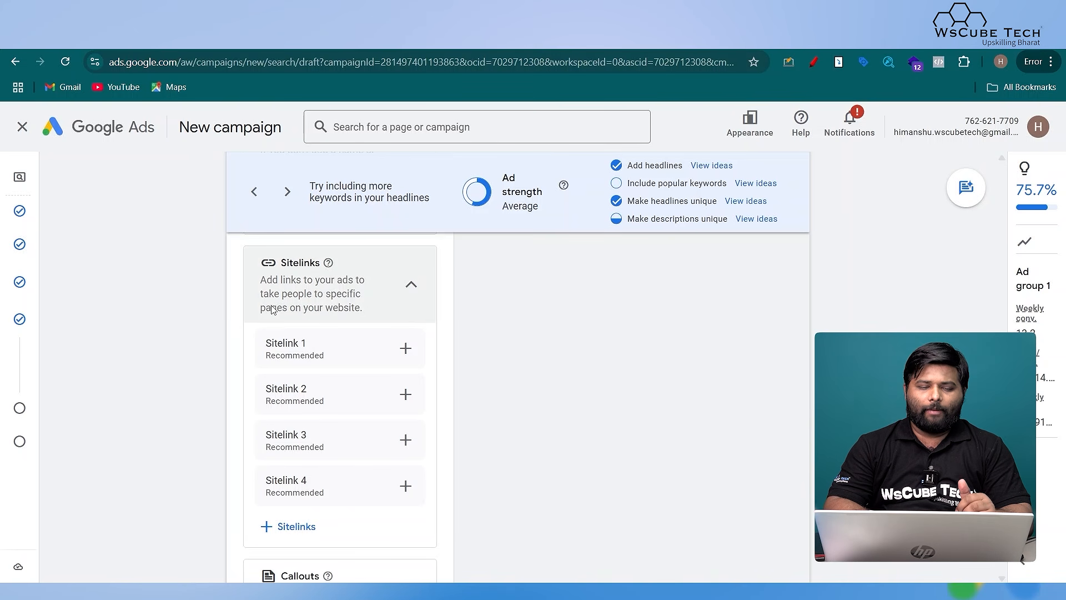
scroll(272, 310, down, 1)
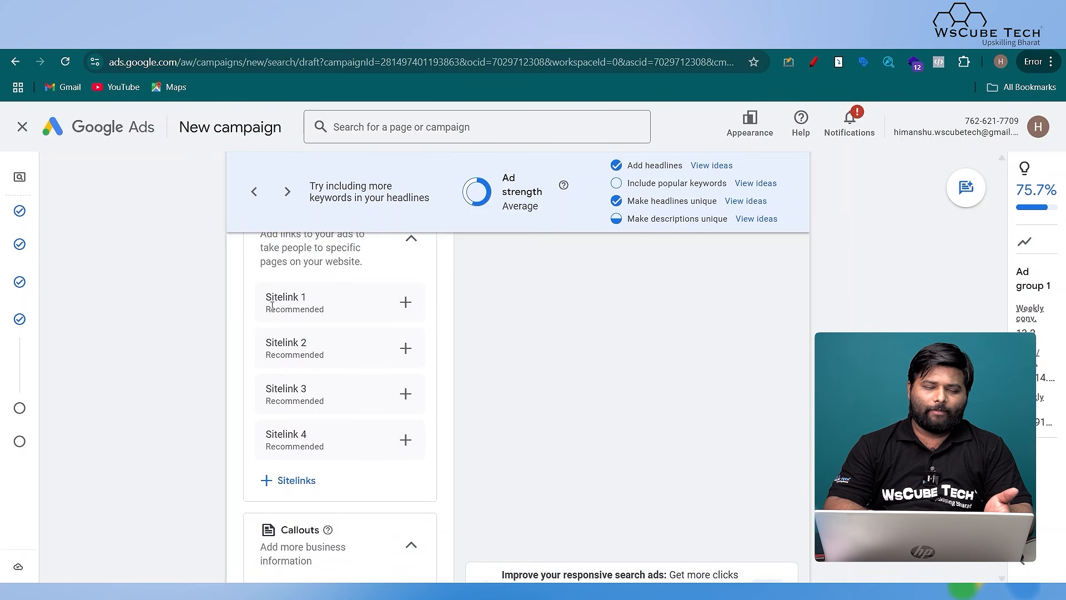
click(406, 302)
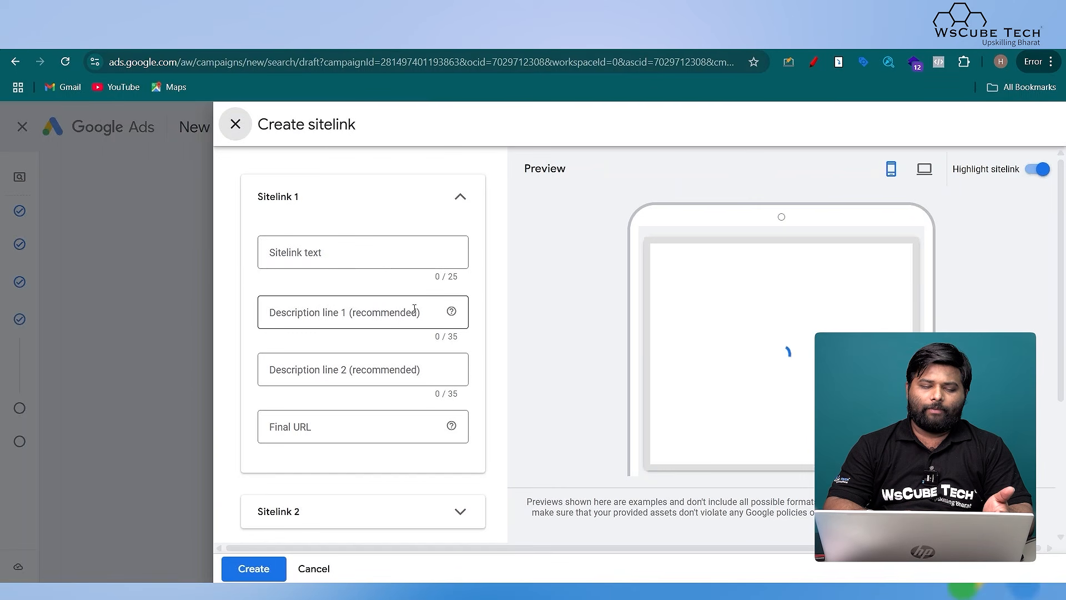
click(350, 263)
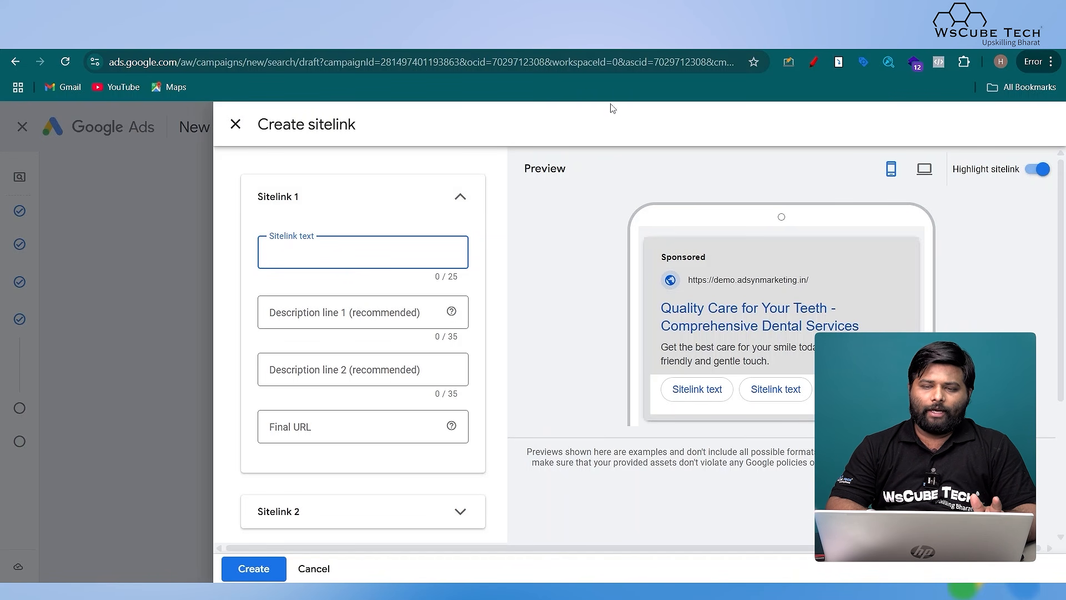
Step: Search Google for "2bhk flat in mumbai" in a new tab and find the sponsored results
key(ctrl+t)
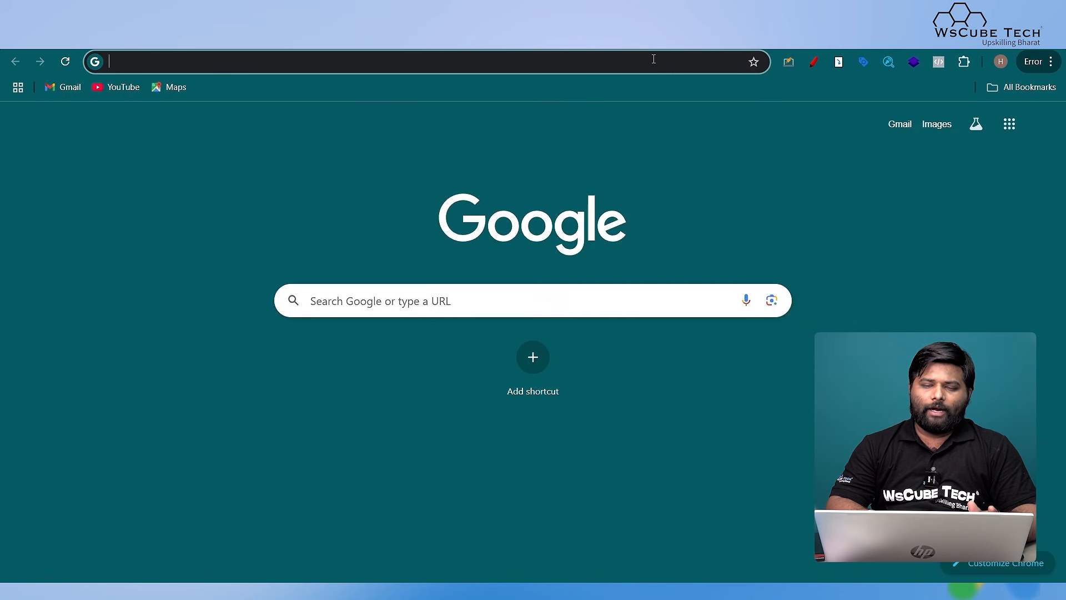
click(654, 58)
text(2bhk)
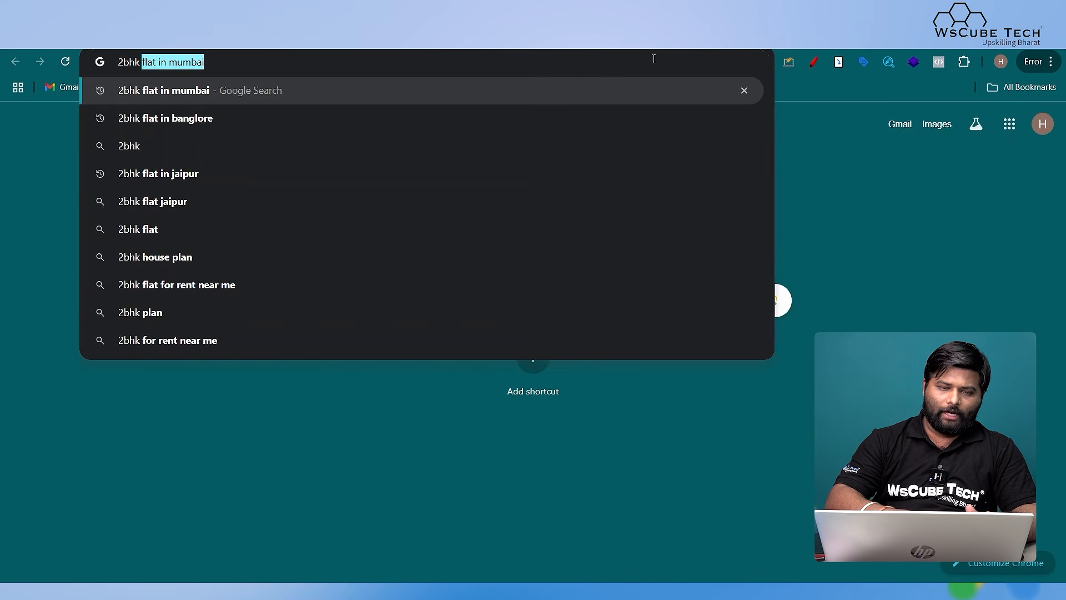
key(Return)
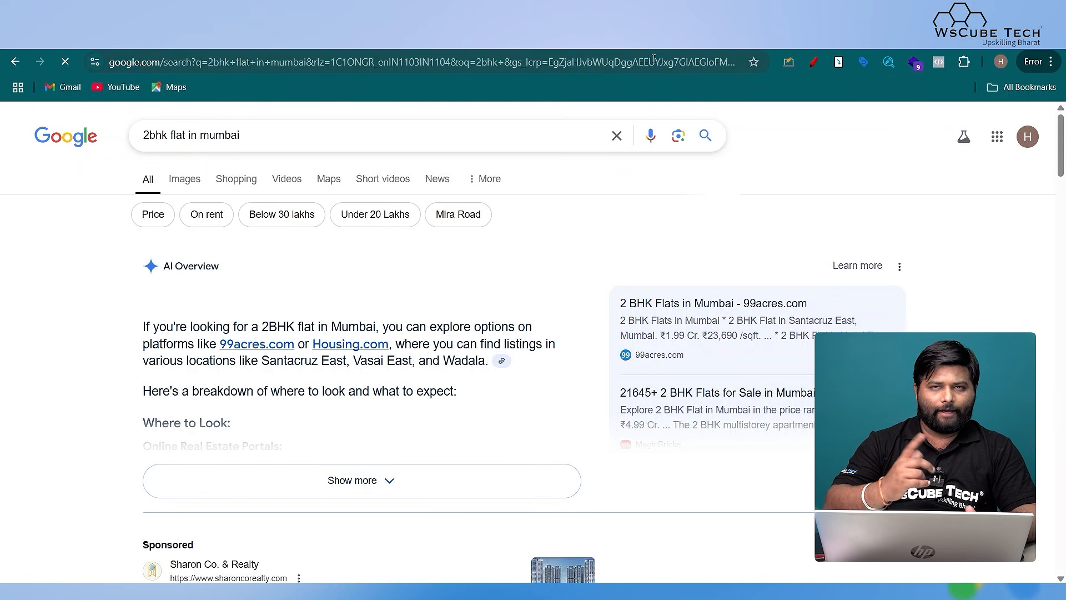
scroll(467, 239, down, 2)
scroll(467, 239, down, 4)
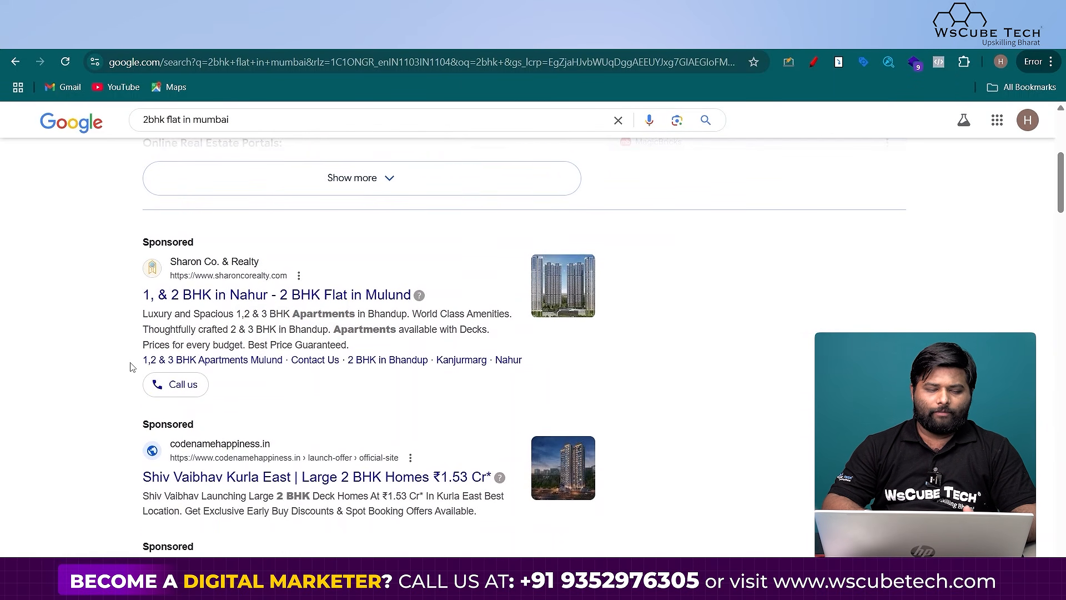
Step: Examine the first sponsored result's sitelinks and compare them with its headline and description
drag(127, 366, 564, 369)
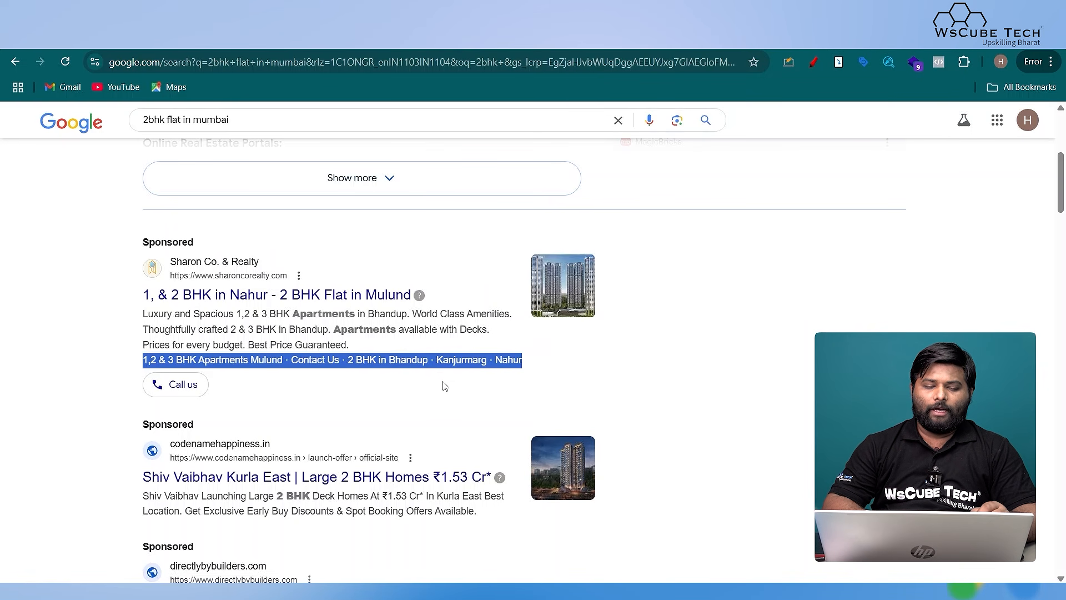
click(87, 393)
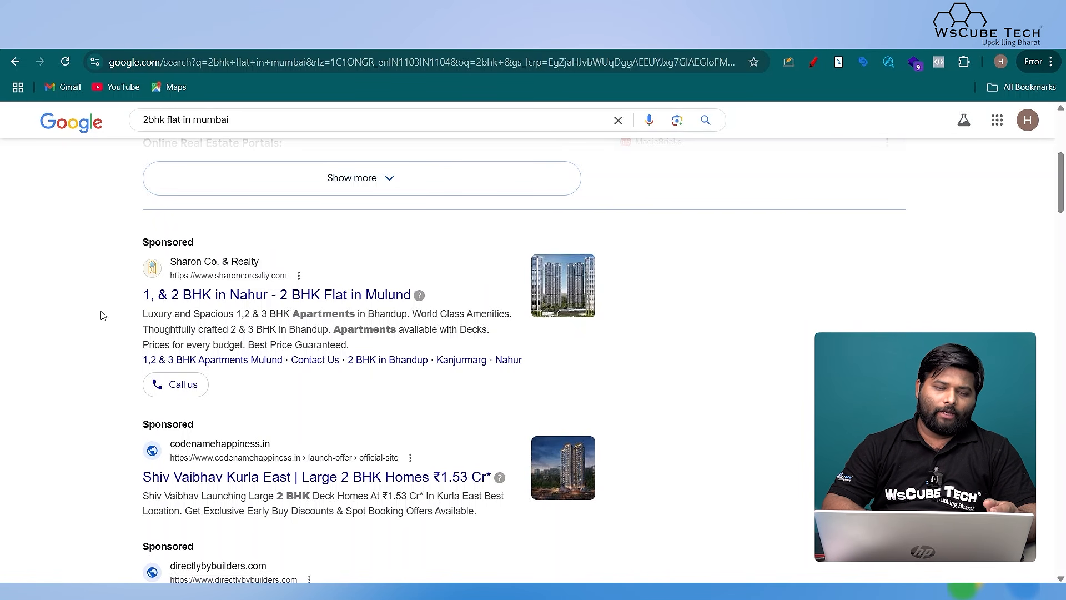
drag(139, 295, 385, 295)
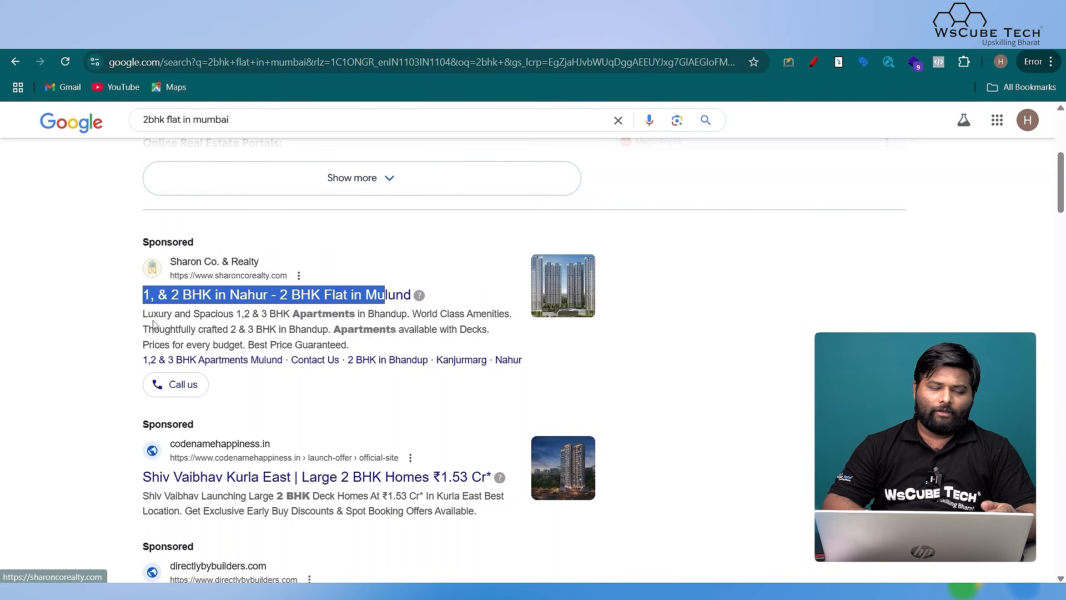
drag(130, 320, 248, 330)
drag(134, 371, 350, 368)
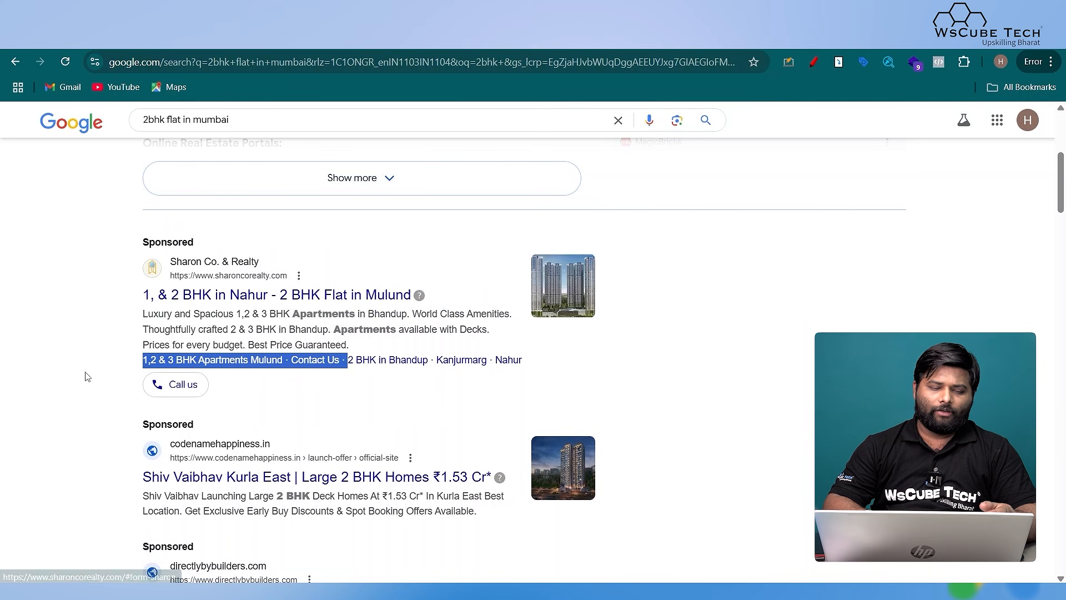
click(120, 377)
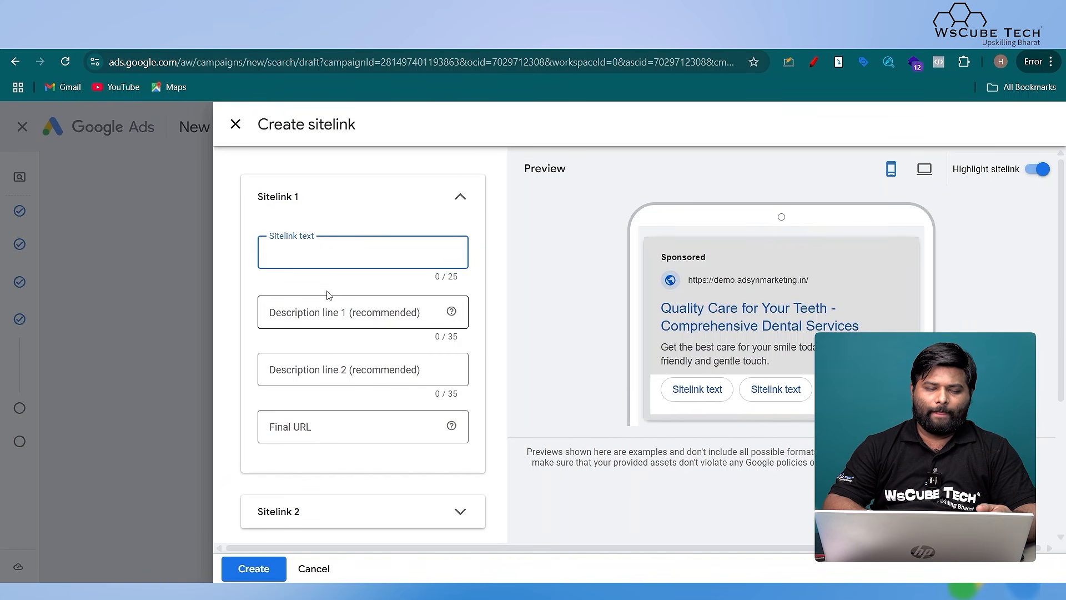
Step: Return to the Google Ads sitelink form and enter the text "Contact Us" with description lines "Our team" and "will assist you"
text(Contact)
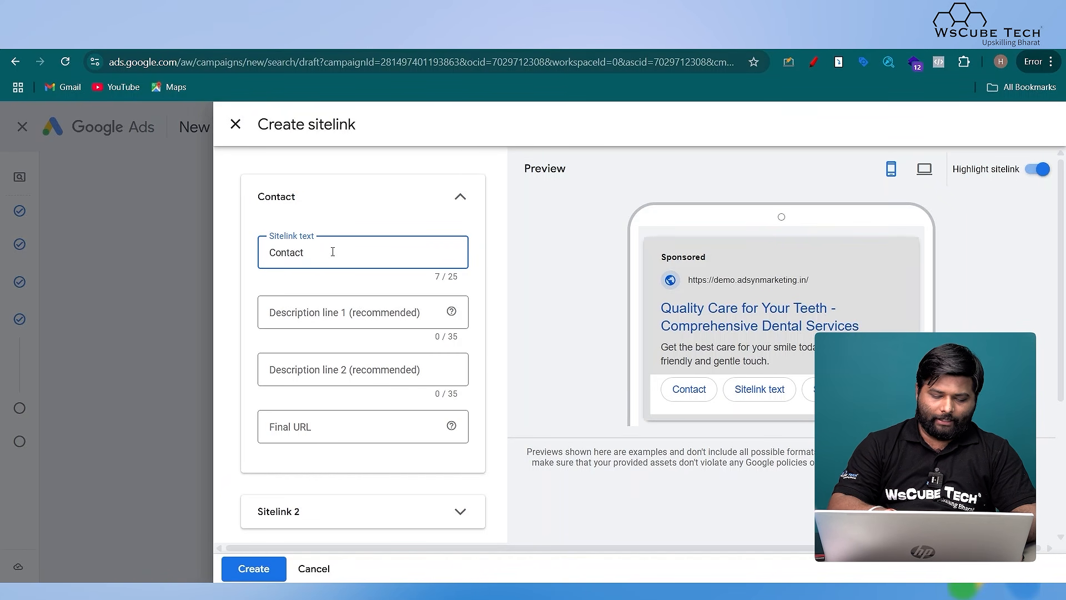
text( Us)
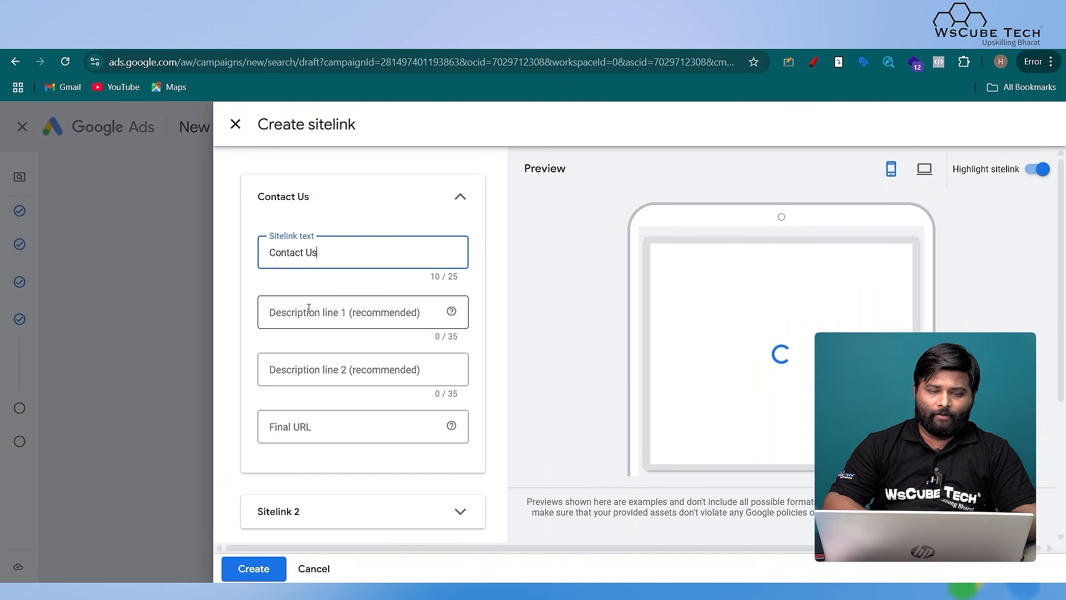
click(309, 309)
text(O)
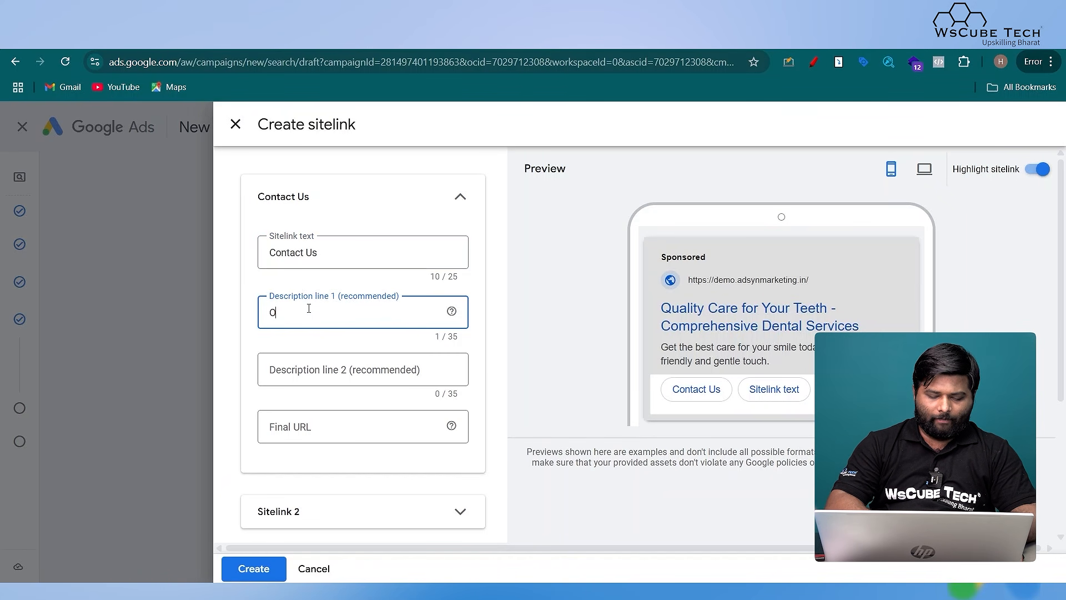
text(ur team)
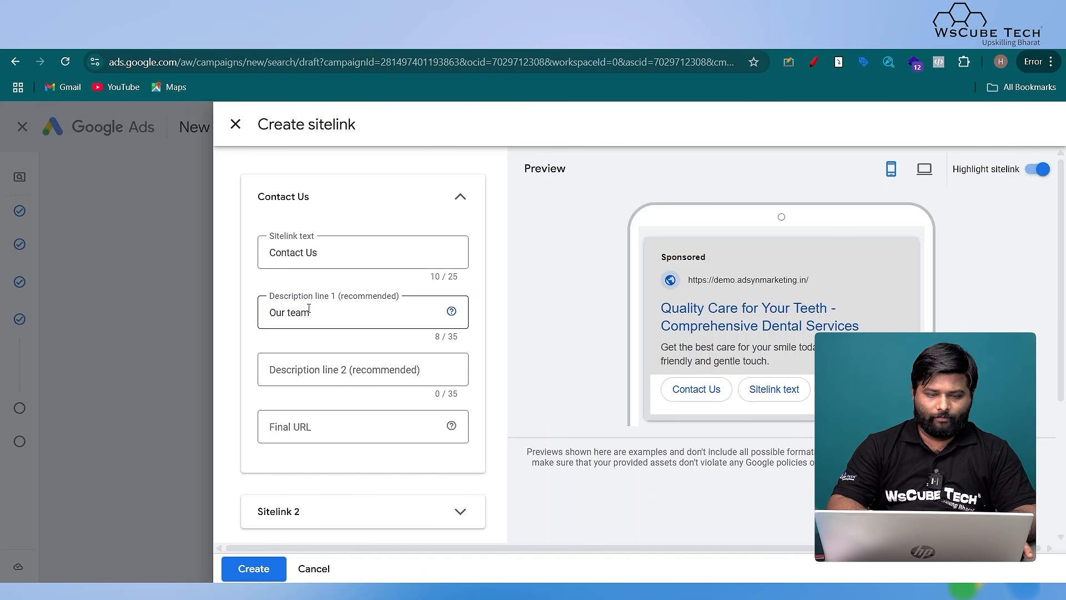
key(Tab)
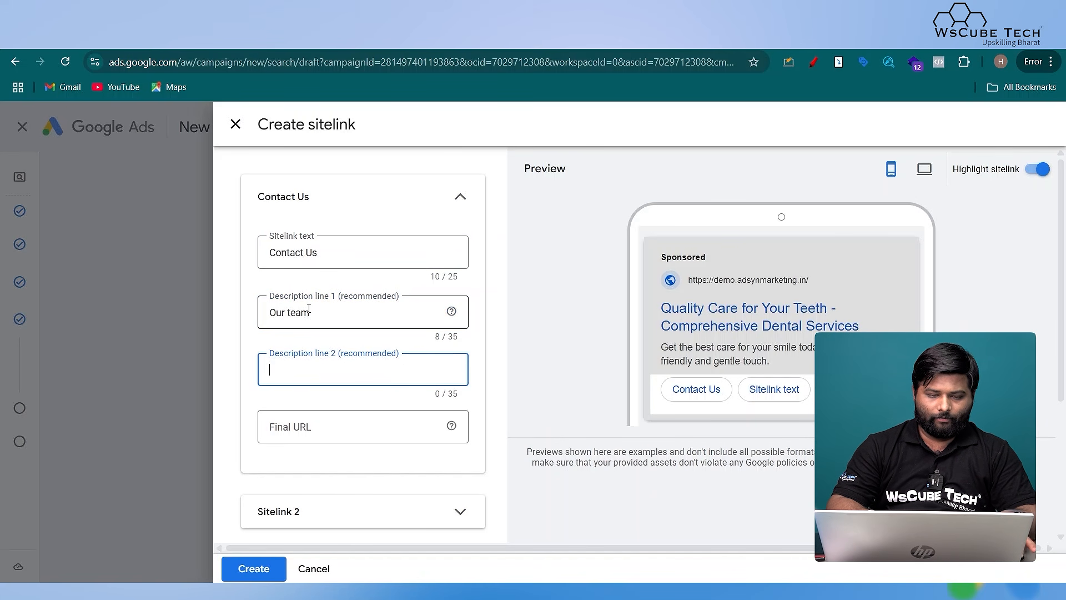
text(will a)
text(ssist)
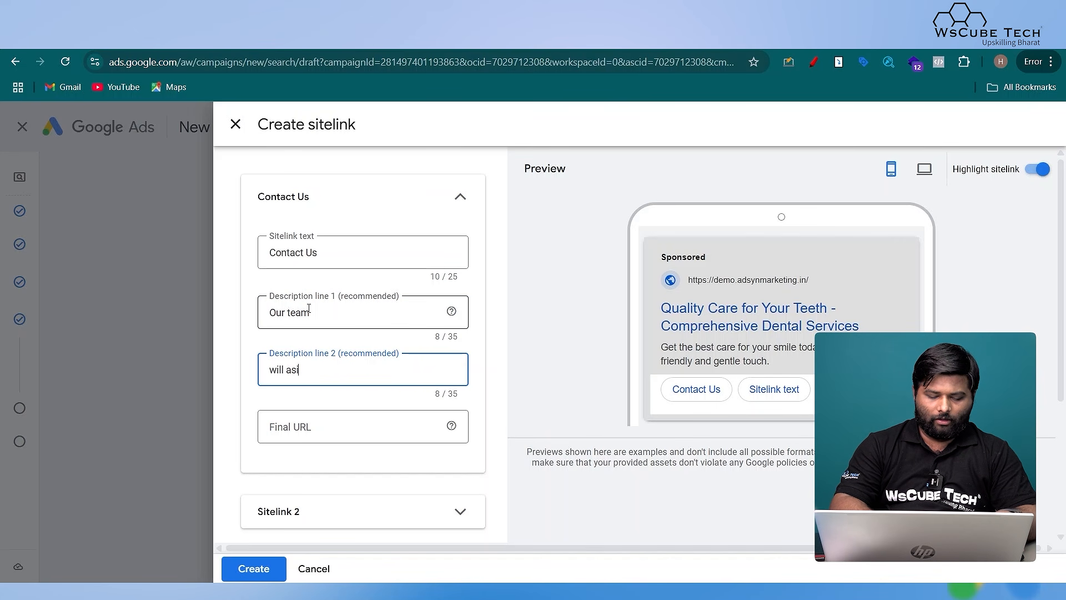
text( you)
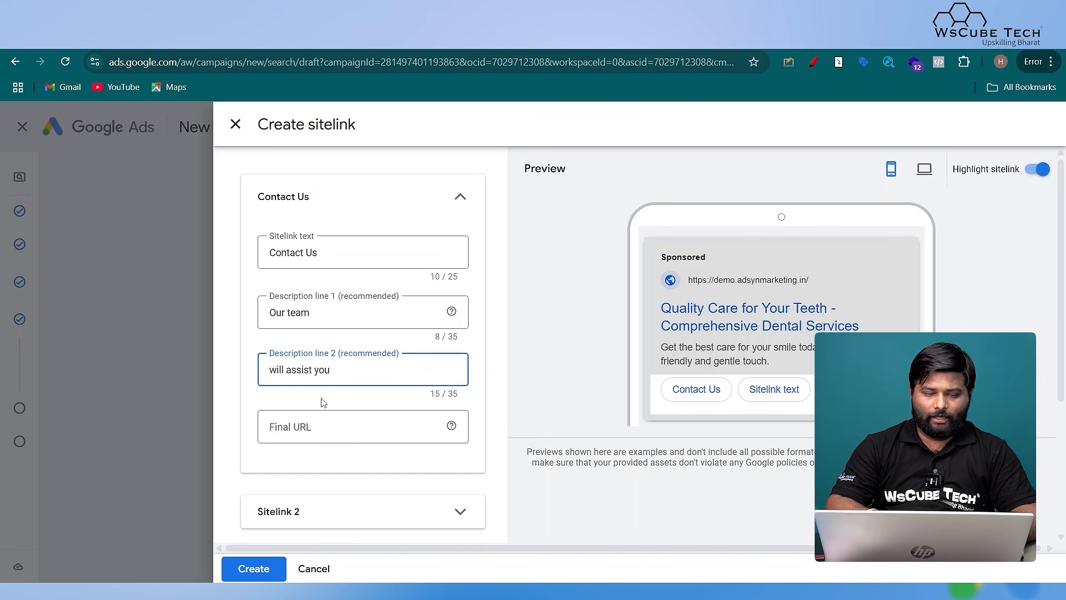
Step: Copy the web address of the Dr. Teeth clinic site and paste it as the Contact Us sitelink's final URL
click(300, 422)
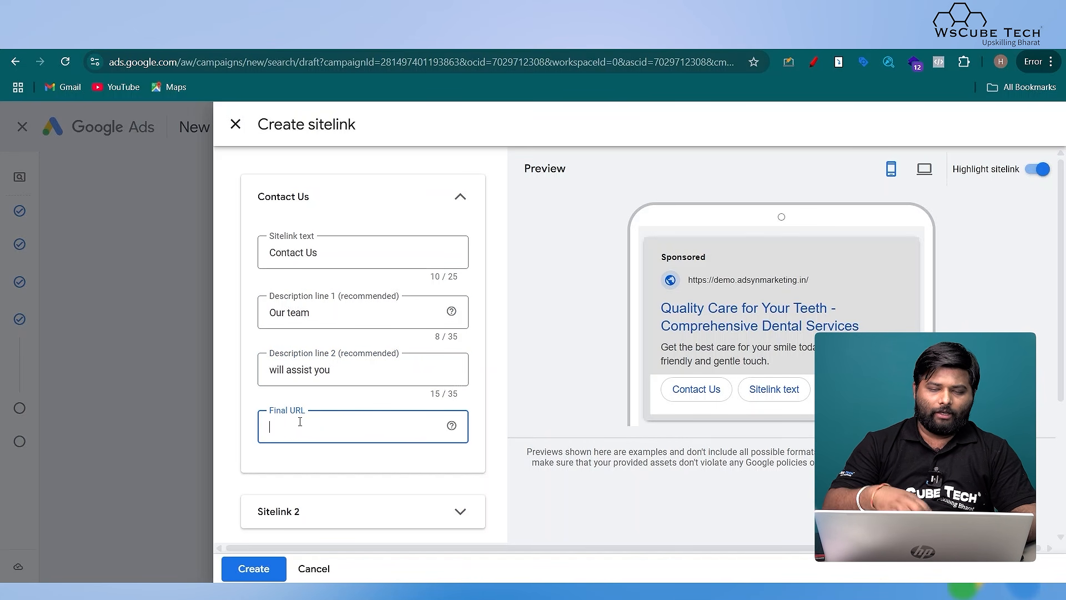
key(ctrl+Tab)
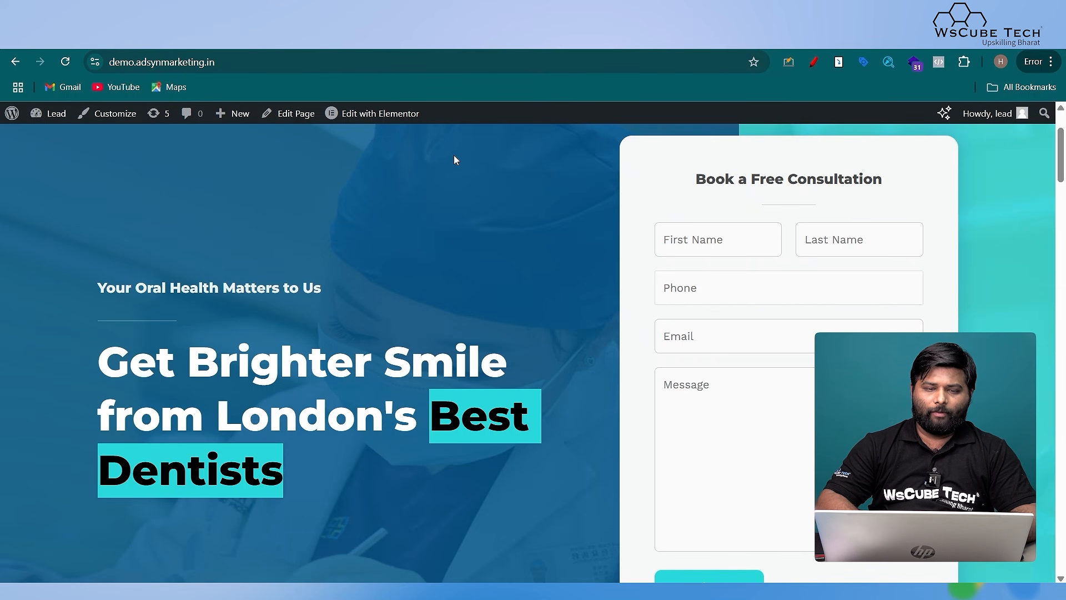
scroll(455, 160, up, 2)
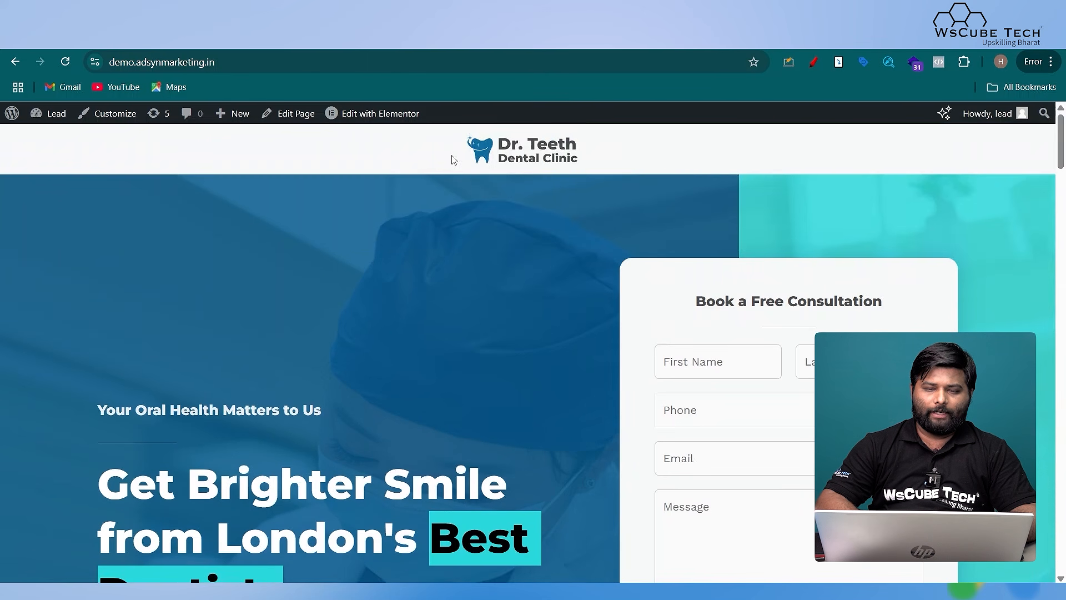
click(492, 161)
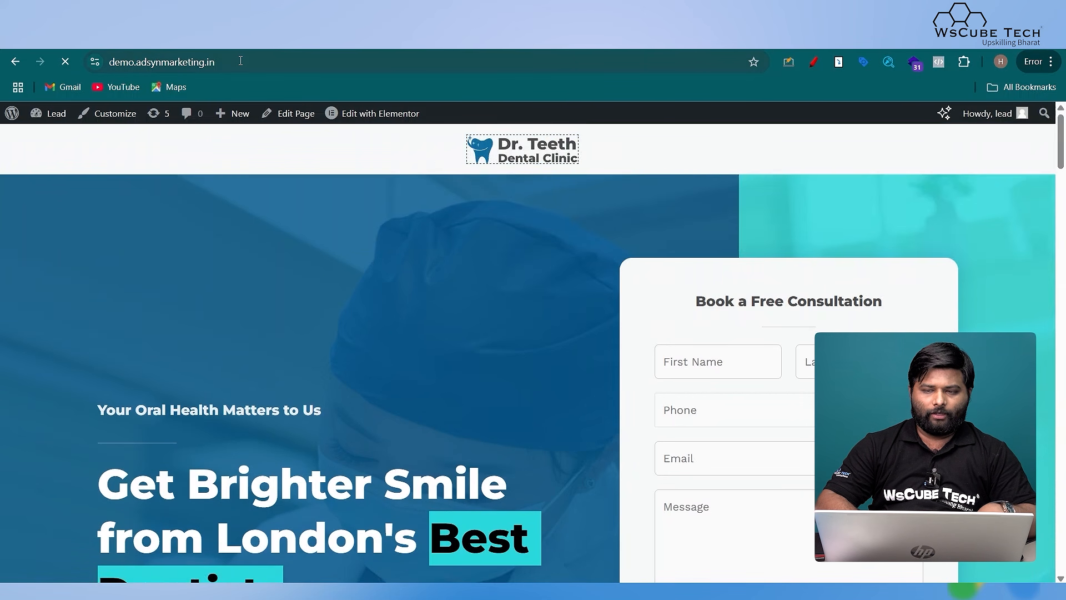
click(241, 61)
key(ctrl+c)
click(222, 36)
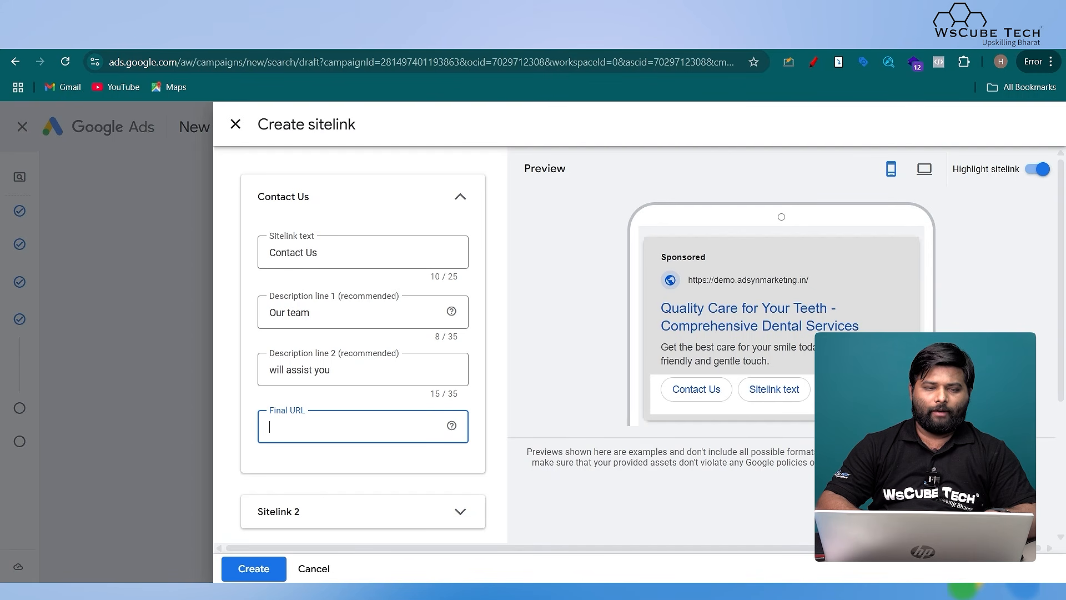
key(ctrl+v)
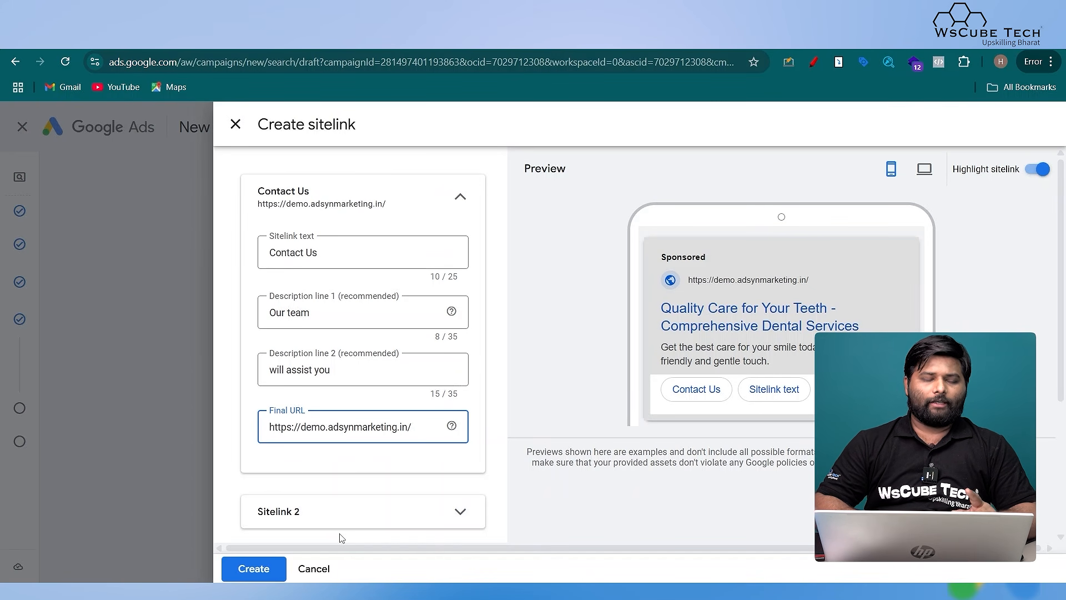
Step: Review the Contact Us sitelink's final URL and ad preview, and close the sitelink form without creating it
drag(412, 429, 258, 427)
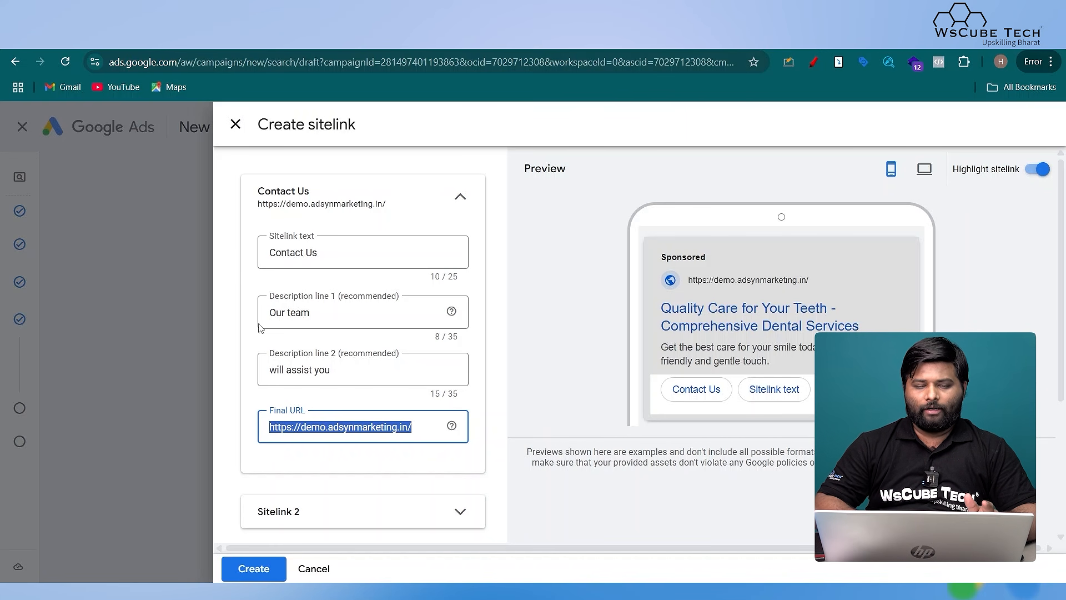
click(426, 431)
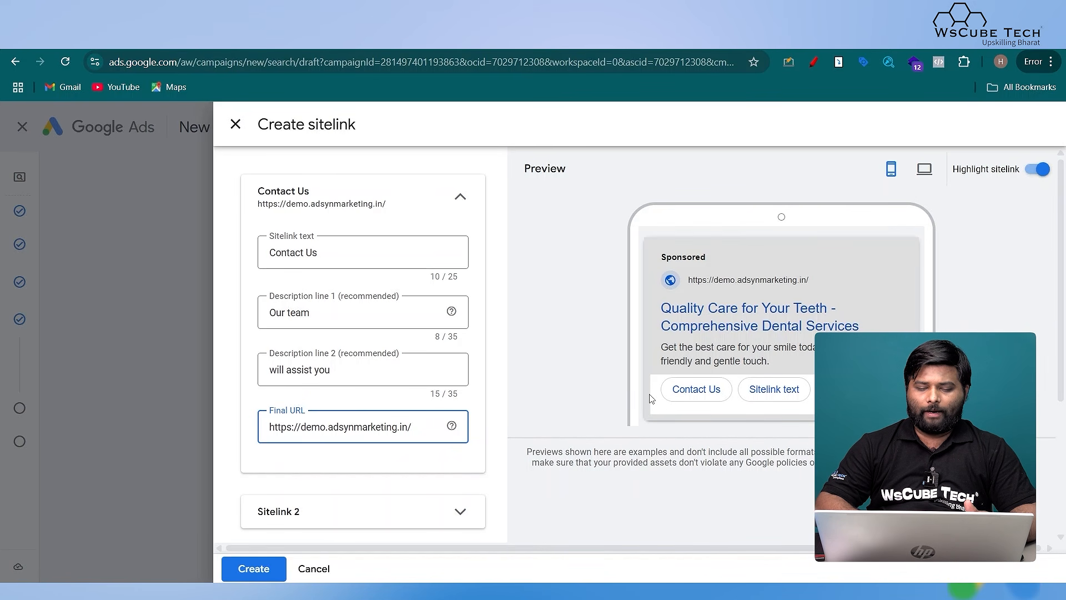
click(652, 399)
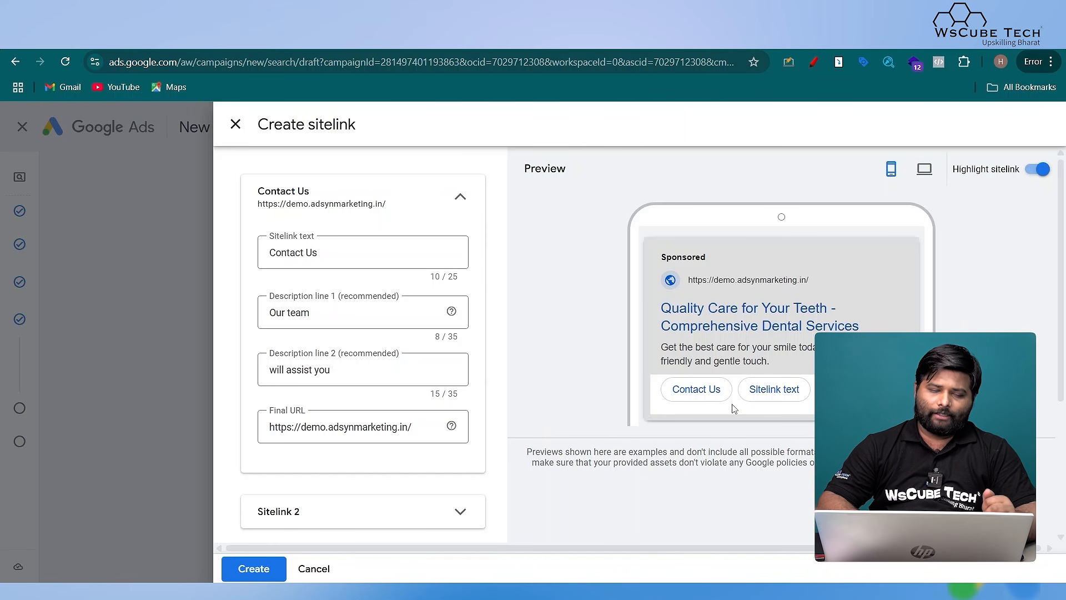
click(235, 124)
Step: Try out a campaign callout with the text "Best Dentist" and close the callout form without saving
scroll(232, 315, down, 5)
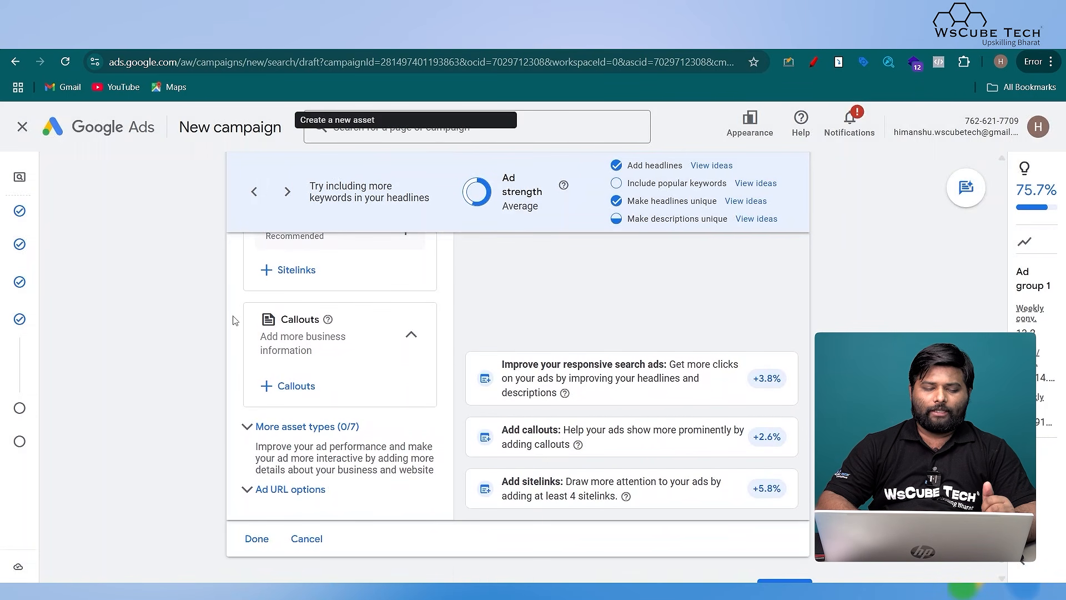
click(286, 325)
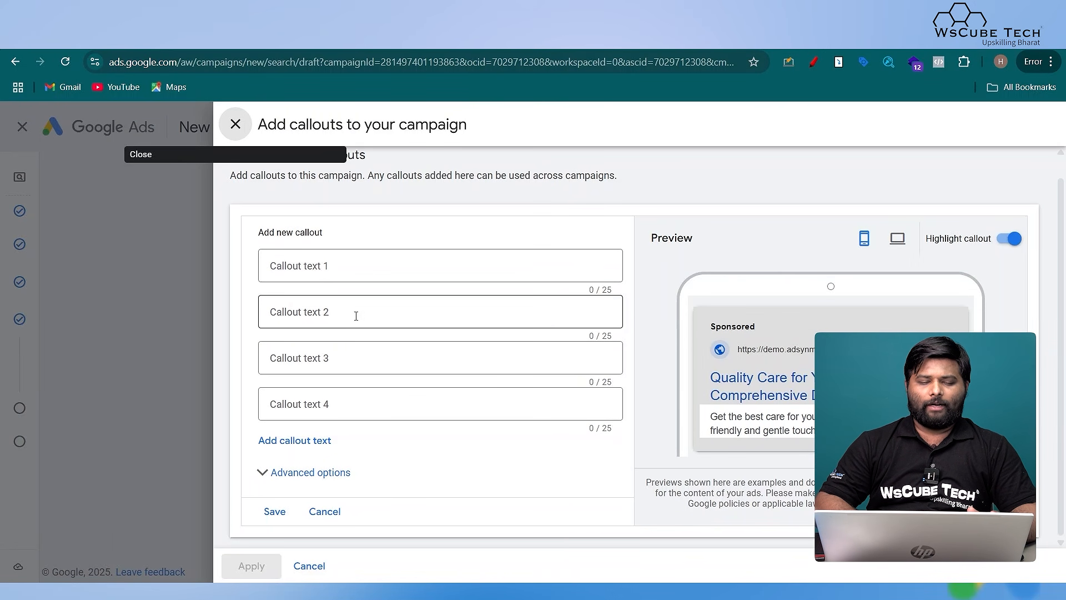
click(370, 263)
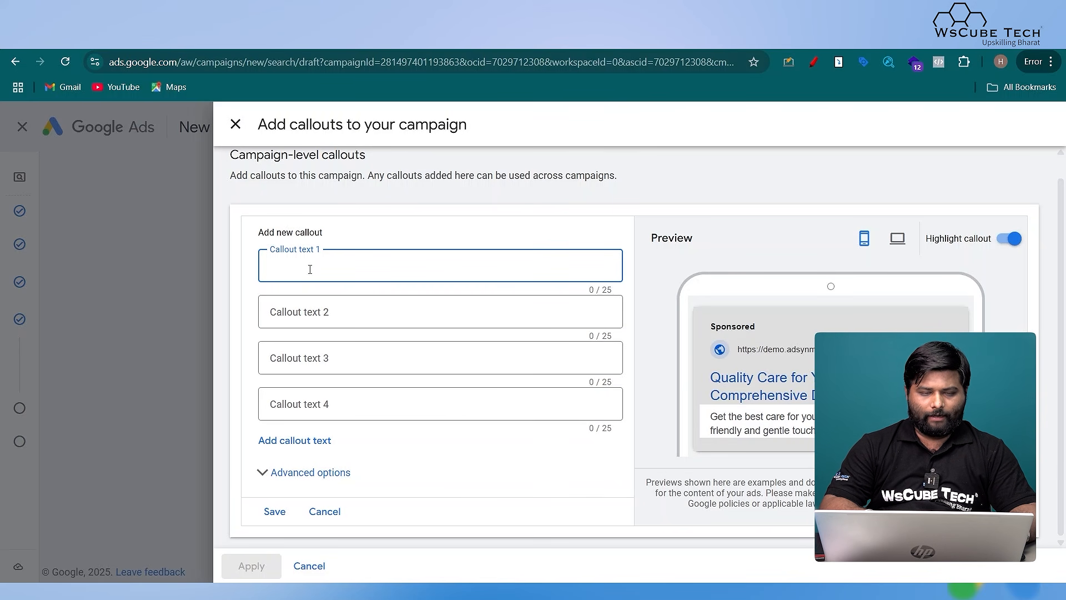
text(Best Dentist)
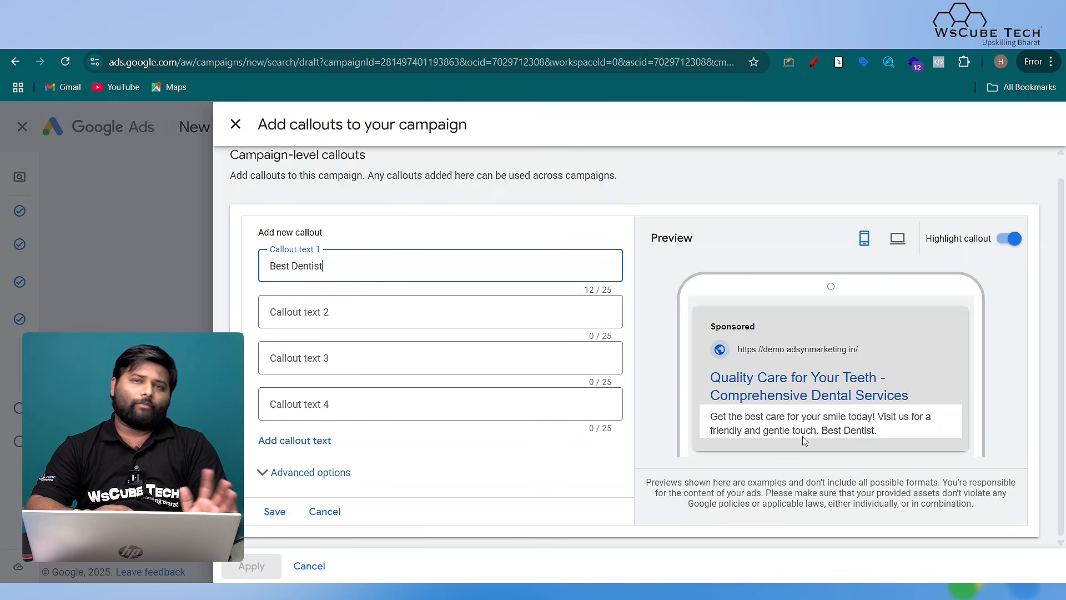
click(235, 129)
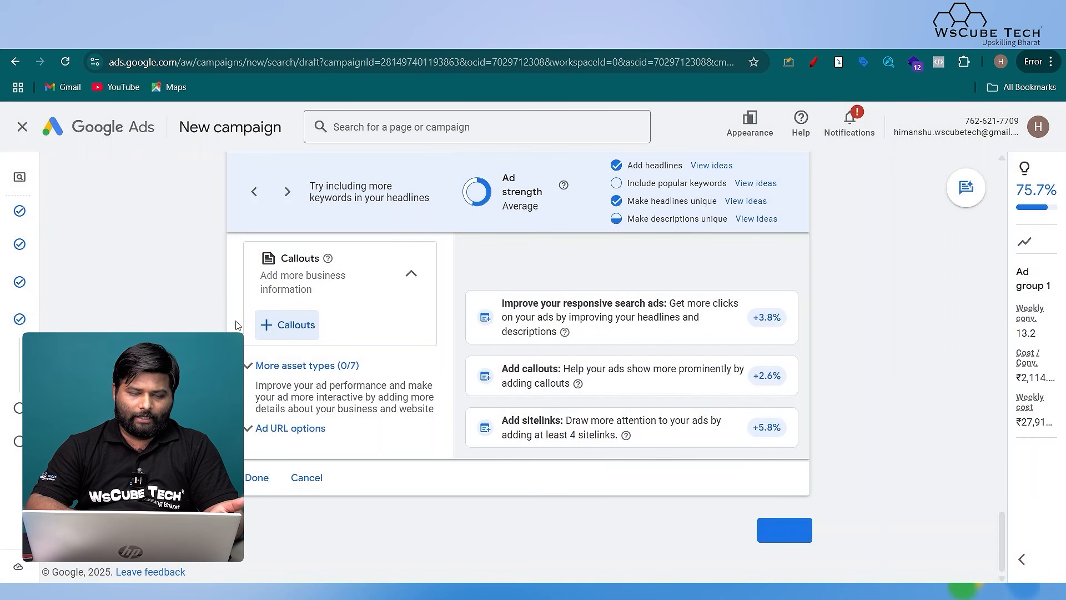
Step: Expand the additional asset types, look through them and start adding a promotion to the campaign
click(273, 377)
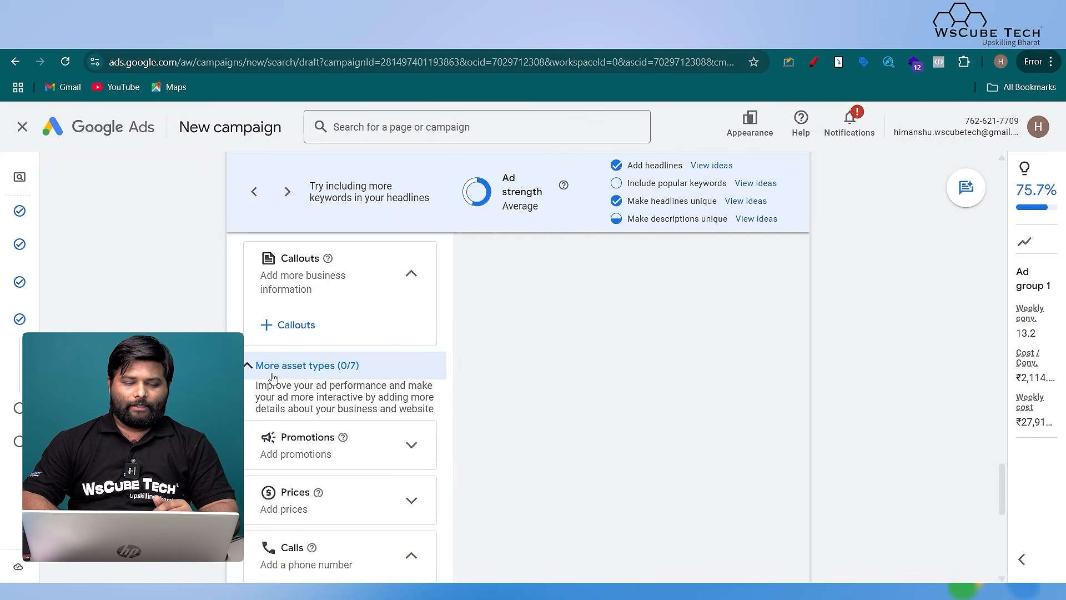
scroll(273, 376, down, 3)
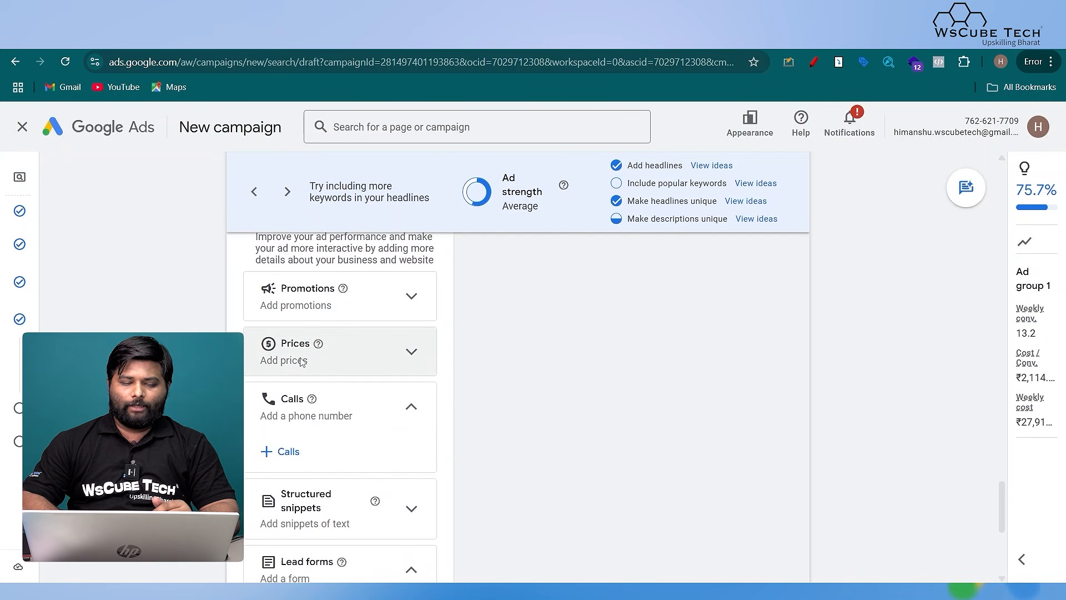
scroll(311, 422, down, 1)
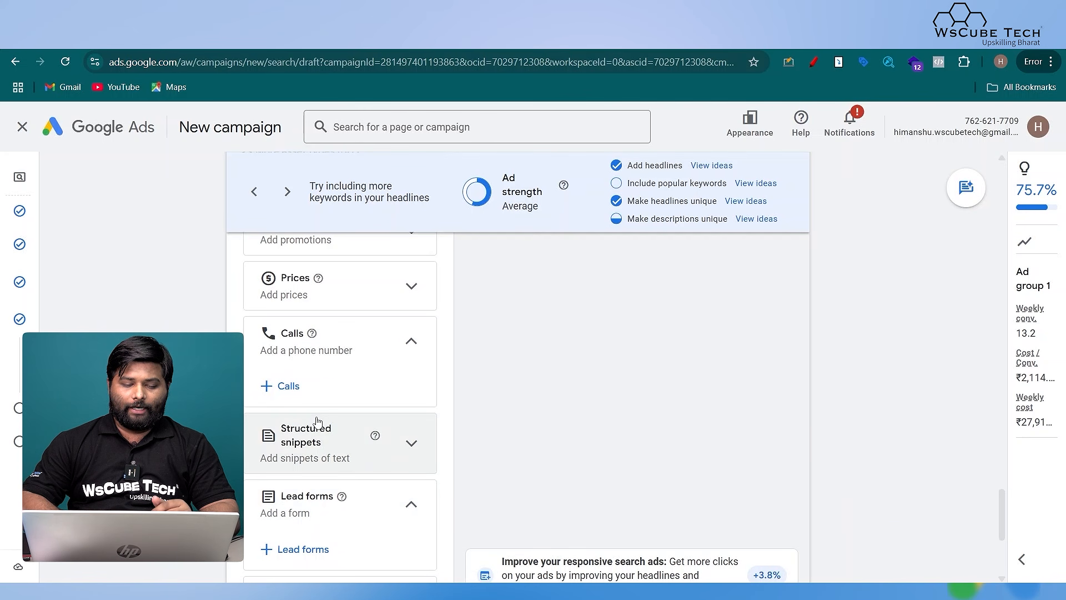
scroll(318, 421, down, 2)
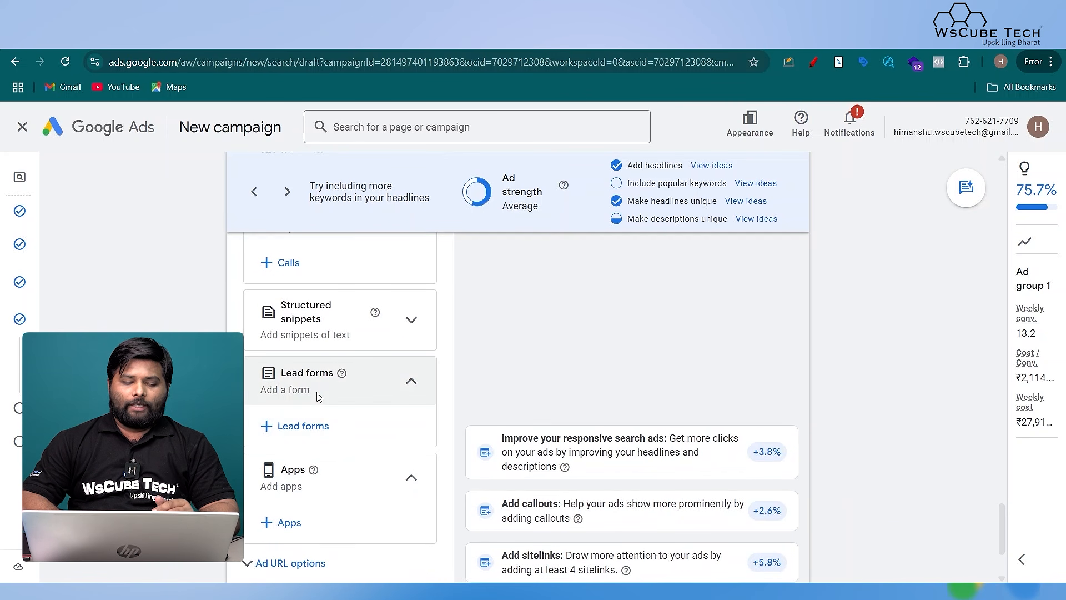
scroll(319, 396, up, 4)
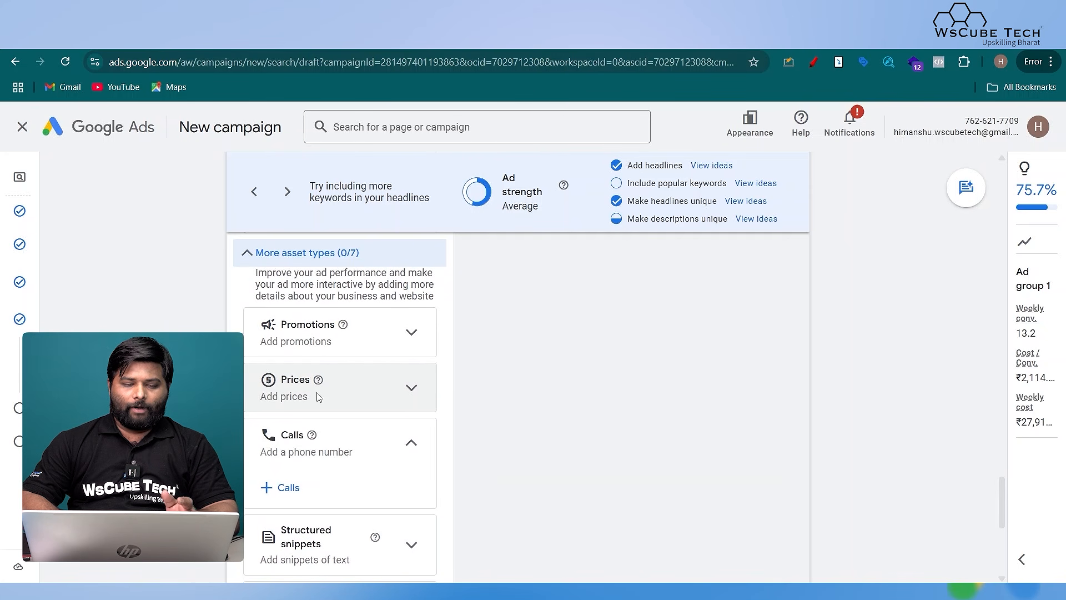
click(387, 346)
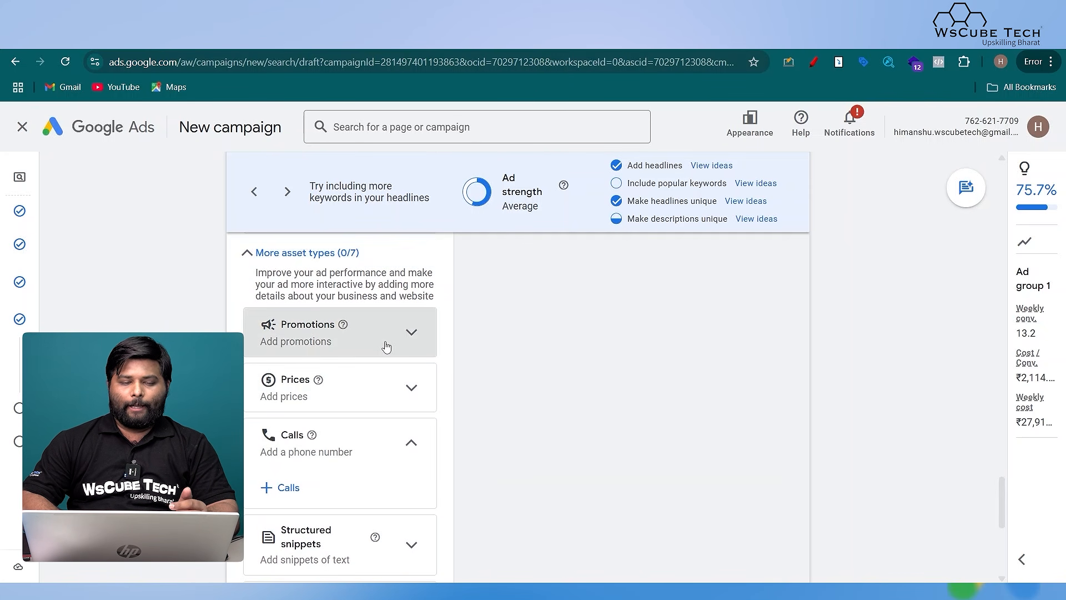
click(309, 376)
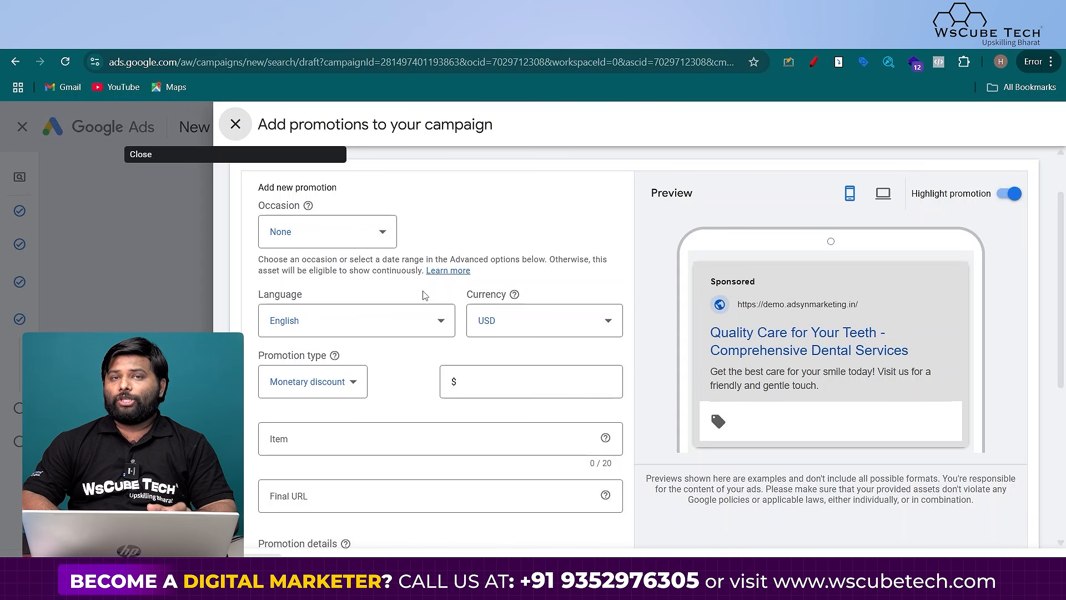
Step: Set the promotion's occasion to Diwali and its monetary discount to $10
click(345, 229)
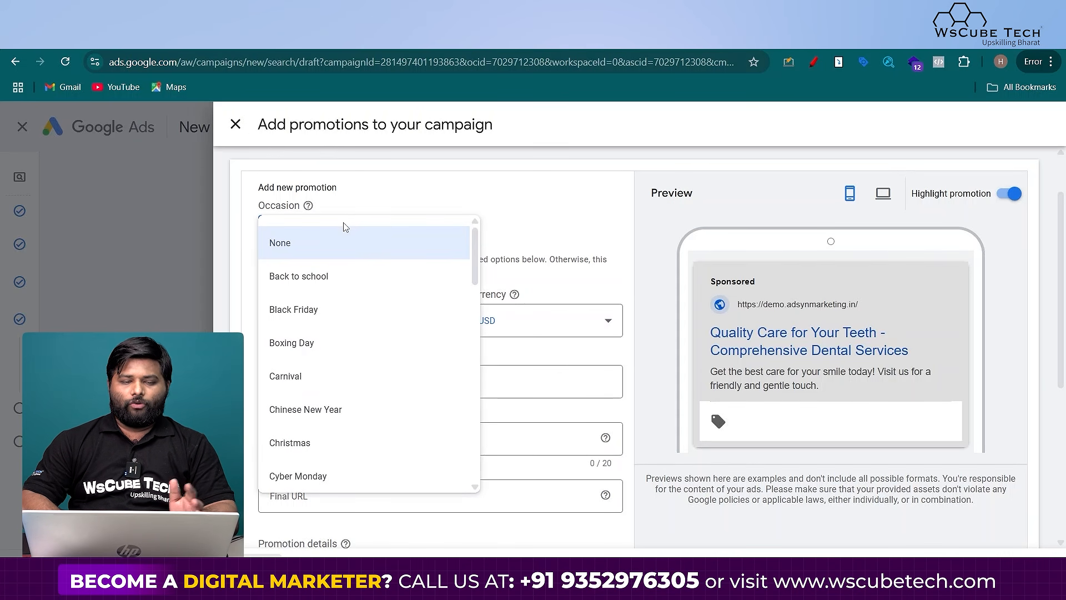
scroll(341, 378, down, 2)
click(340, 378)
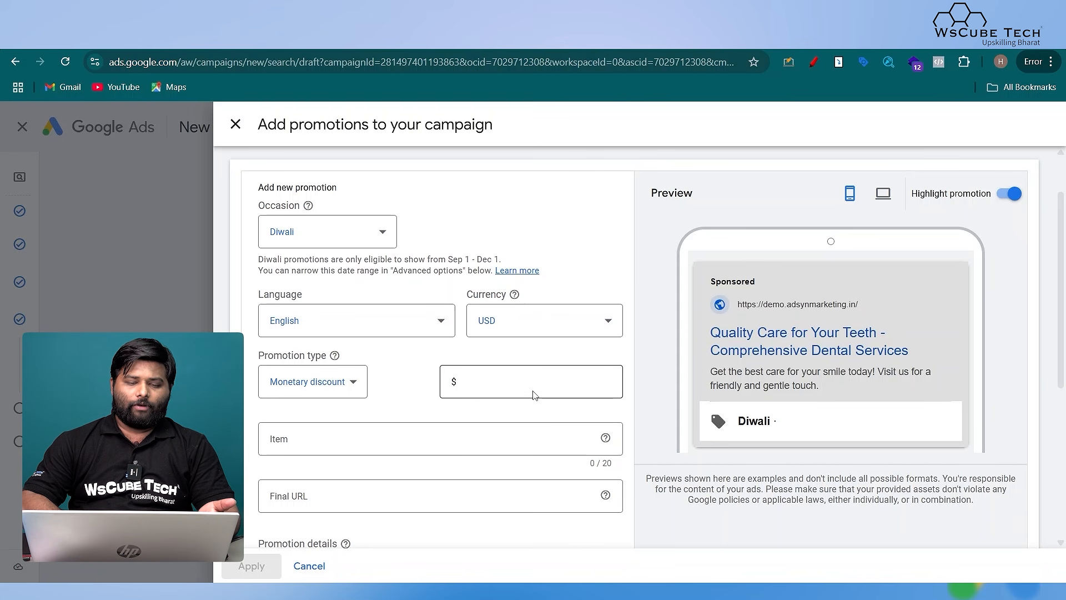
click(509, 385)
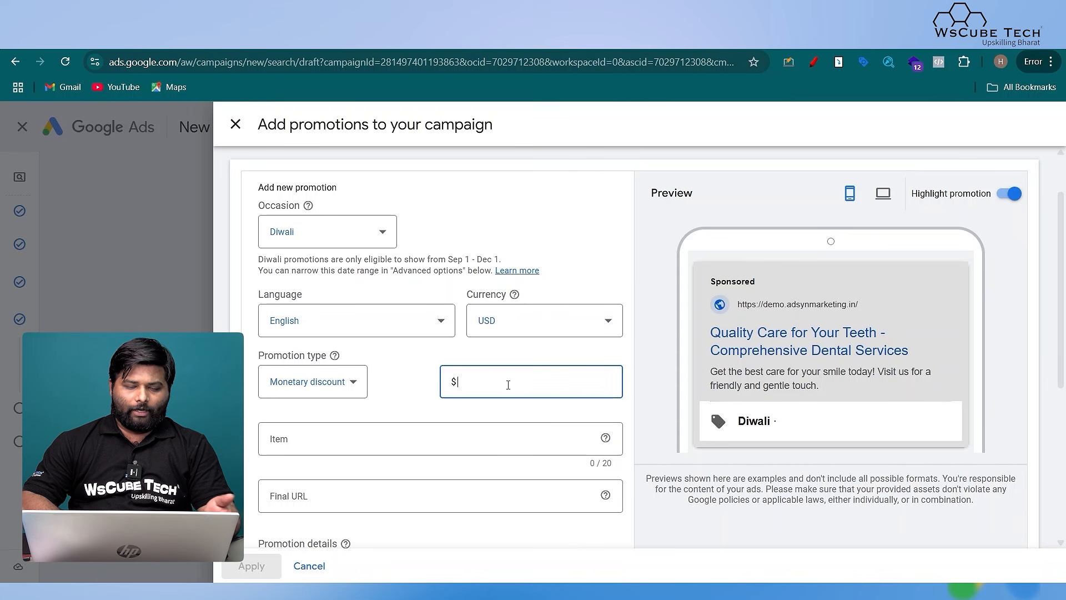
text(10)
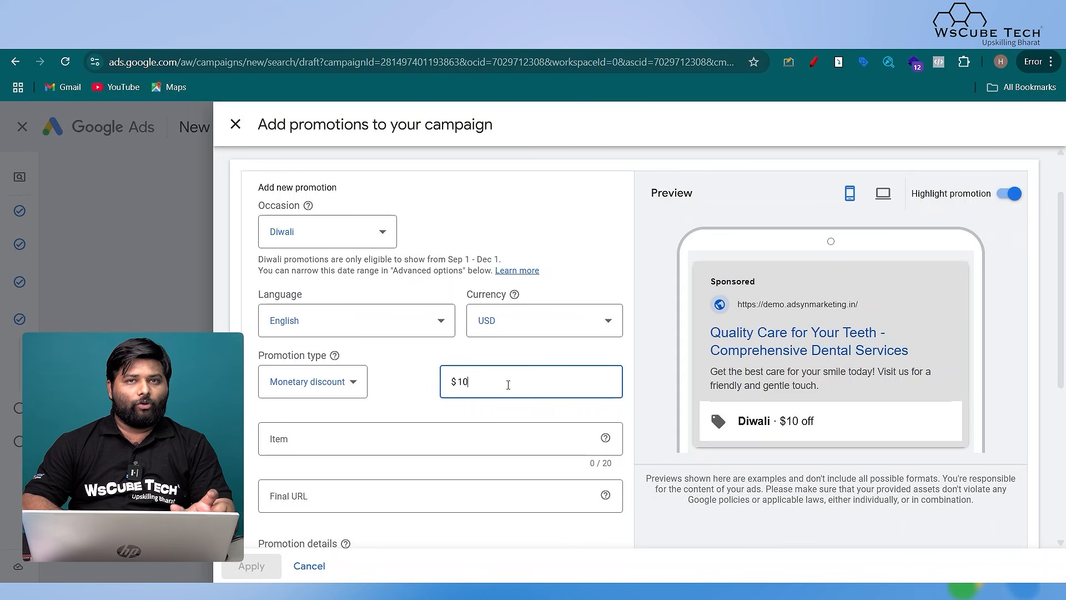
Step: Try the promotion as a Percent discount of 25% and as an Up to percent discount
click(325, 382)
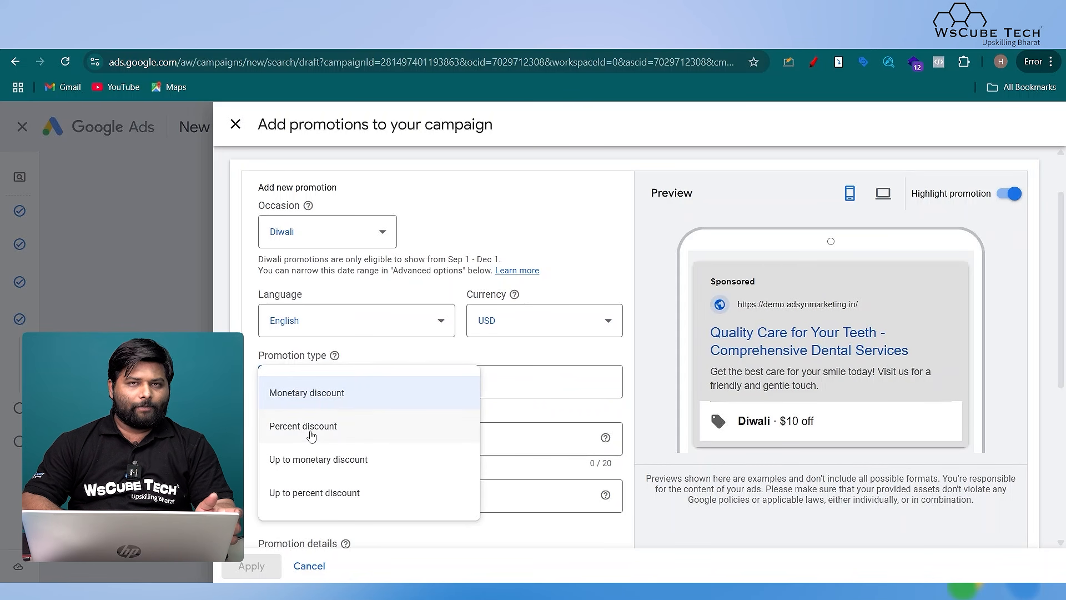
click(310, 430)
click(503, 381)
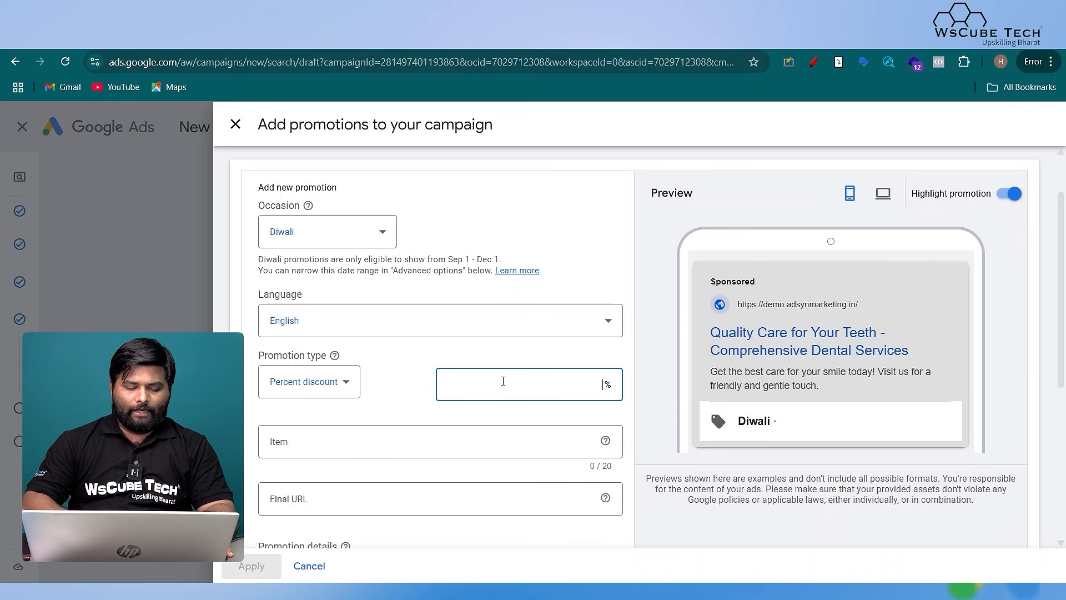
text(25)
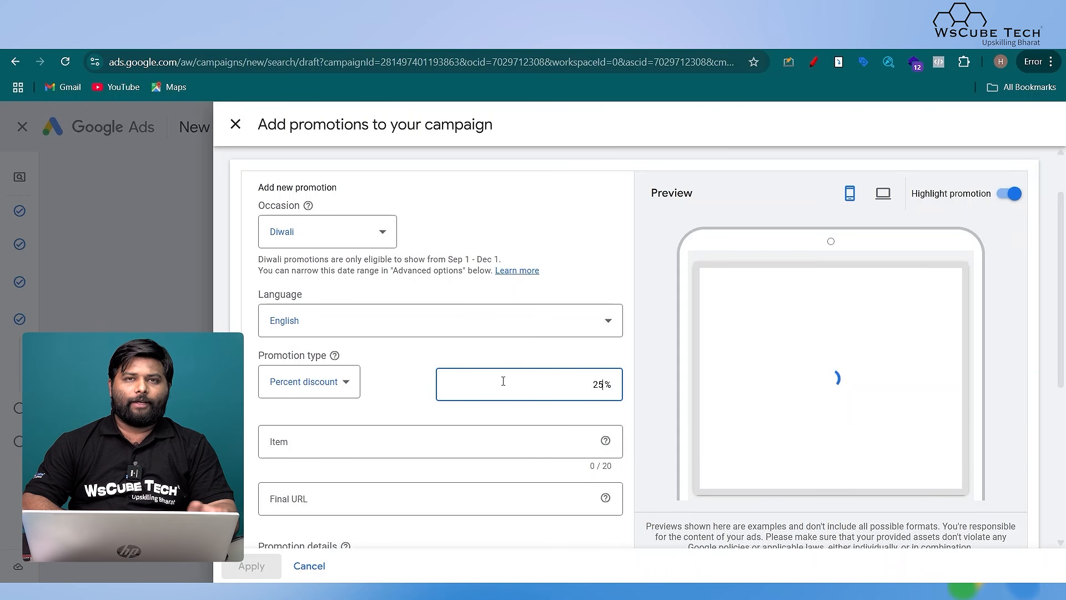
click(330, 393)
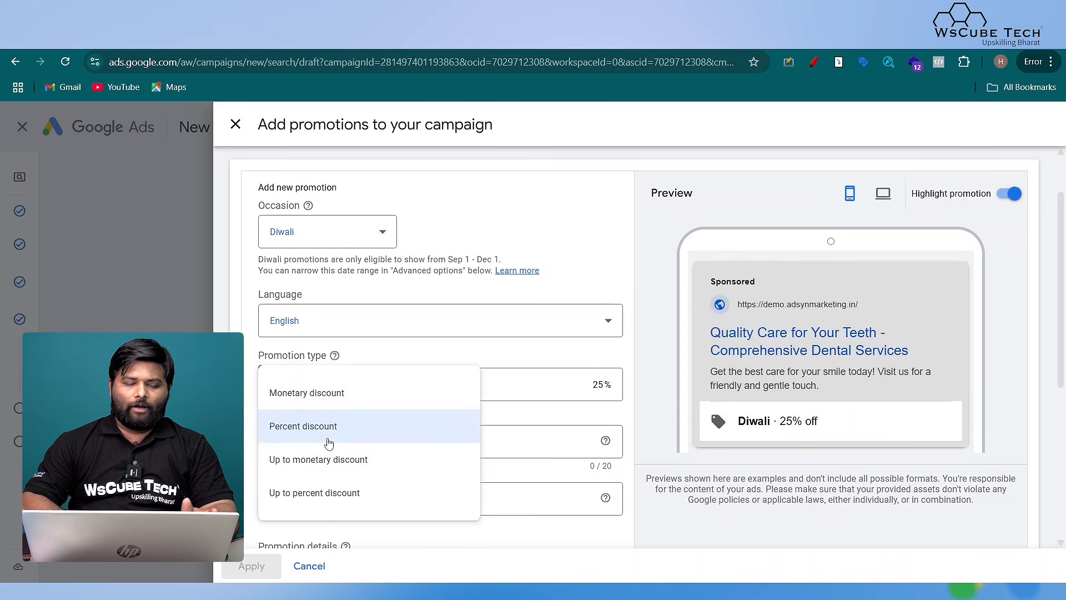
click(324, 494)
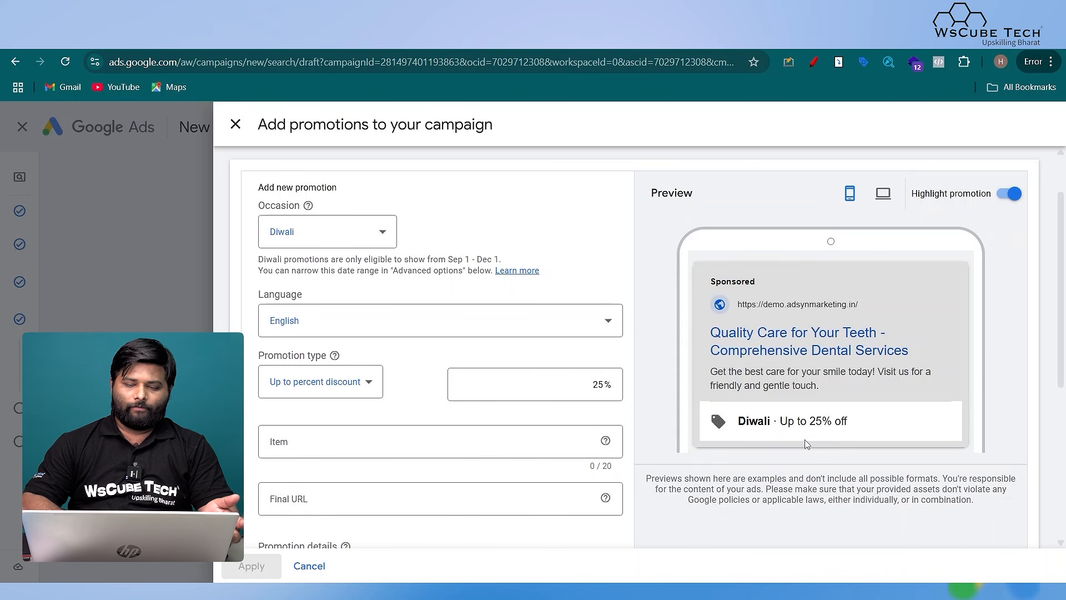
Step: Change the promotion type to Up to monetary discount, keeping the $10 amount
click(339, 387)
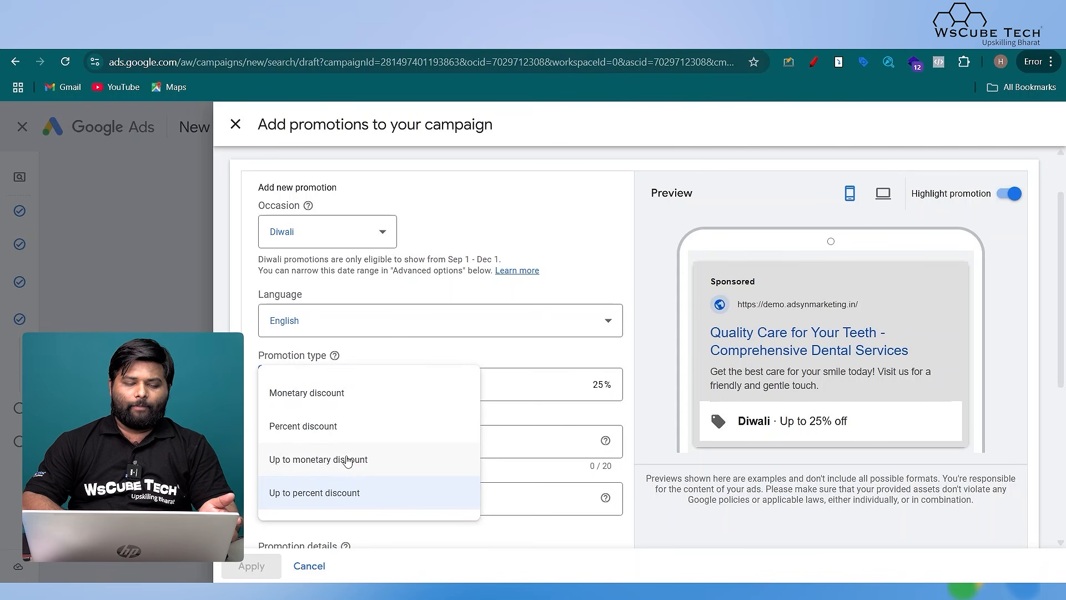
click(344, 467)
click(505, 382)
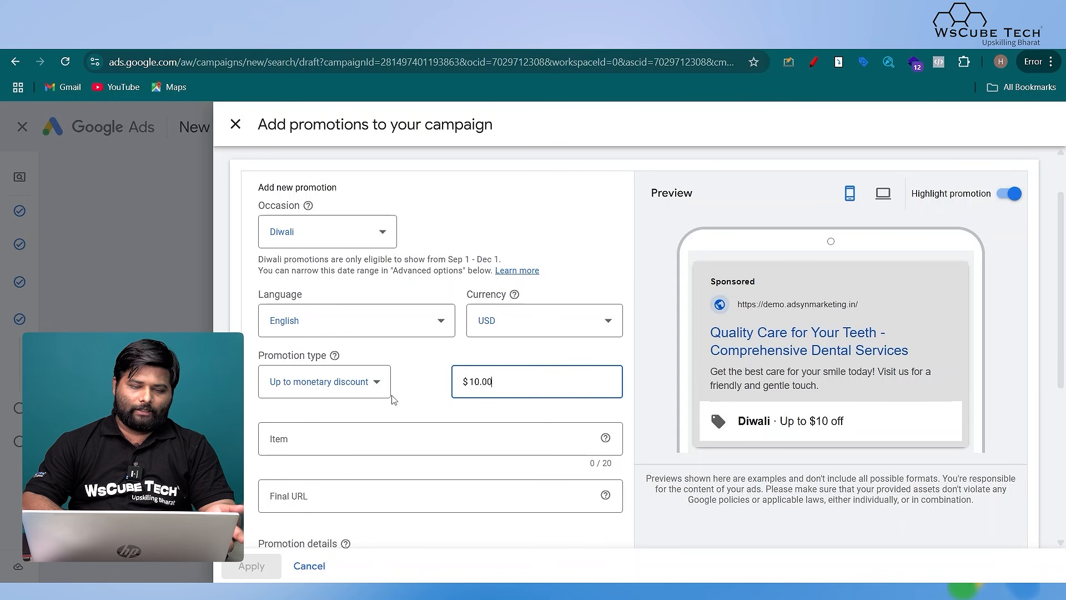
click(392, 399)
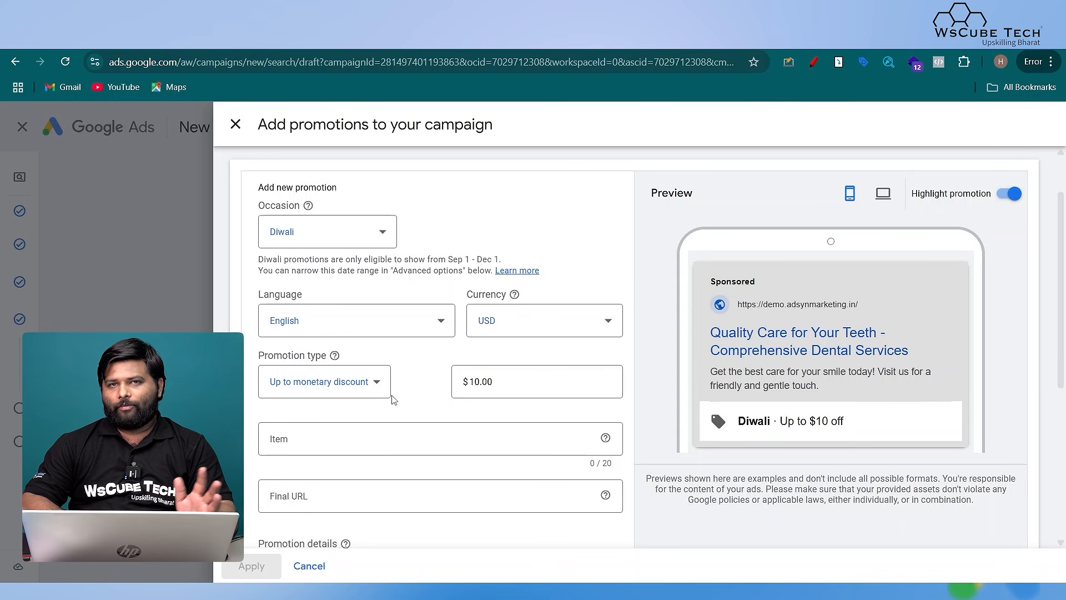
Step: Set the promotion's item to Shoes and leave its final URL empty
scroll(392, 400, down, 2)
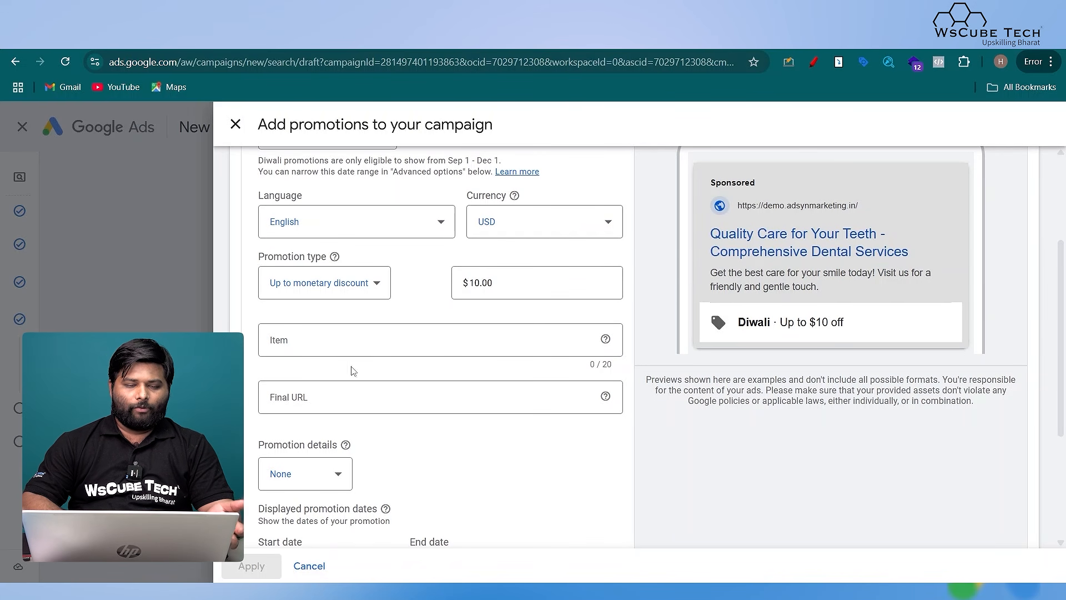
click(316, 339)
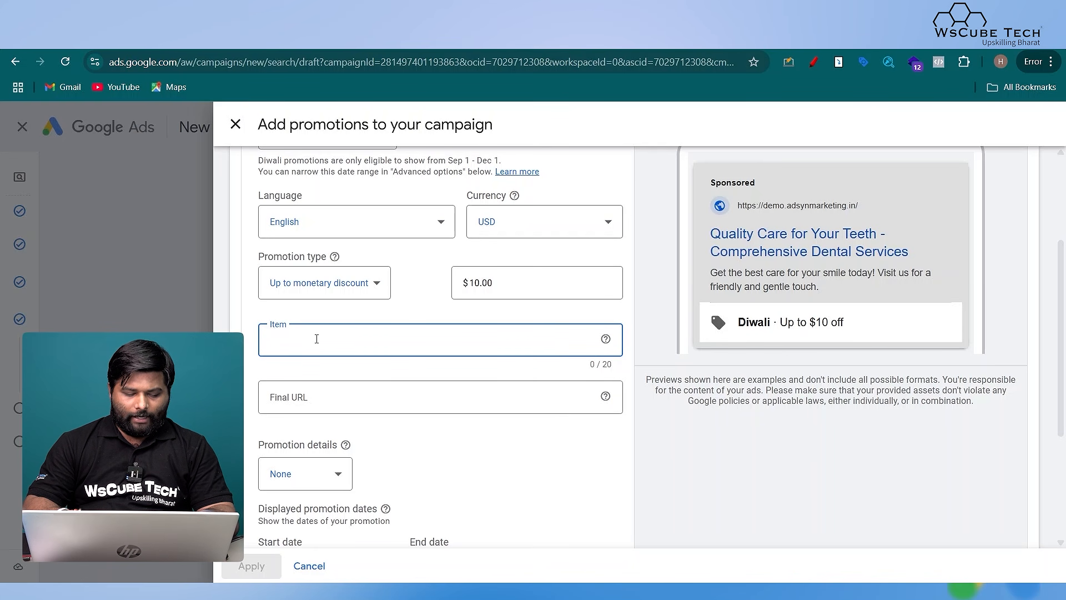
text(Shoes)
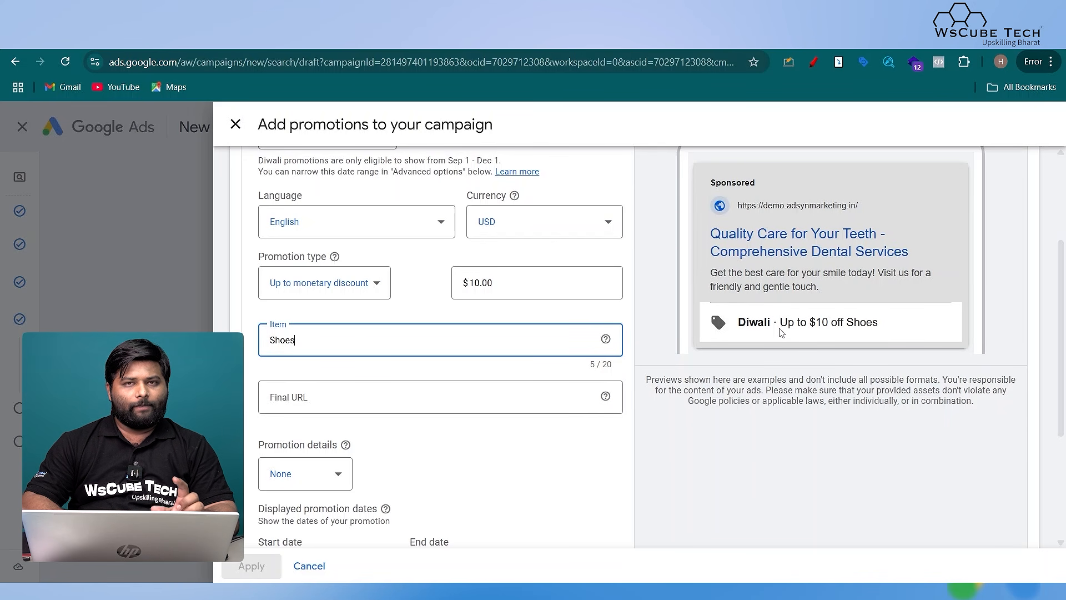
click(353, 388)
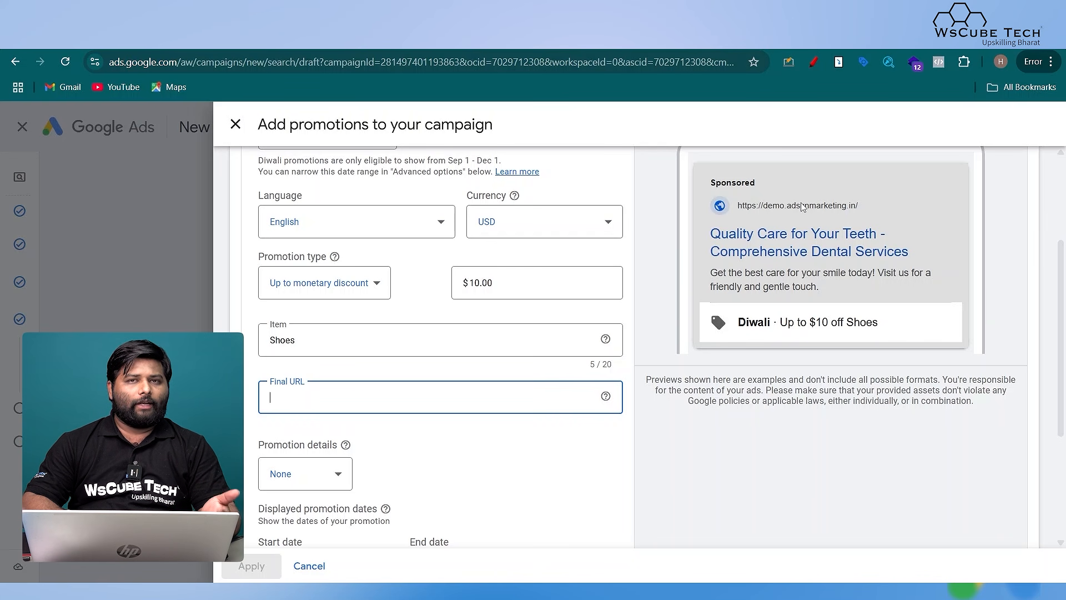
scroll(588, 355, down, 1)
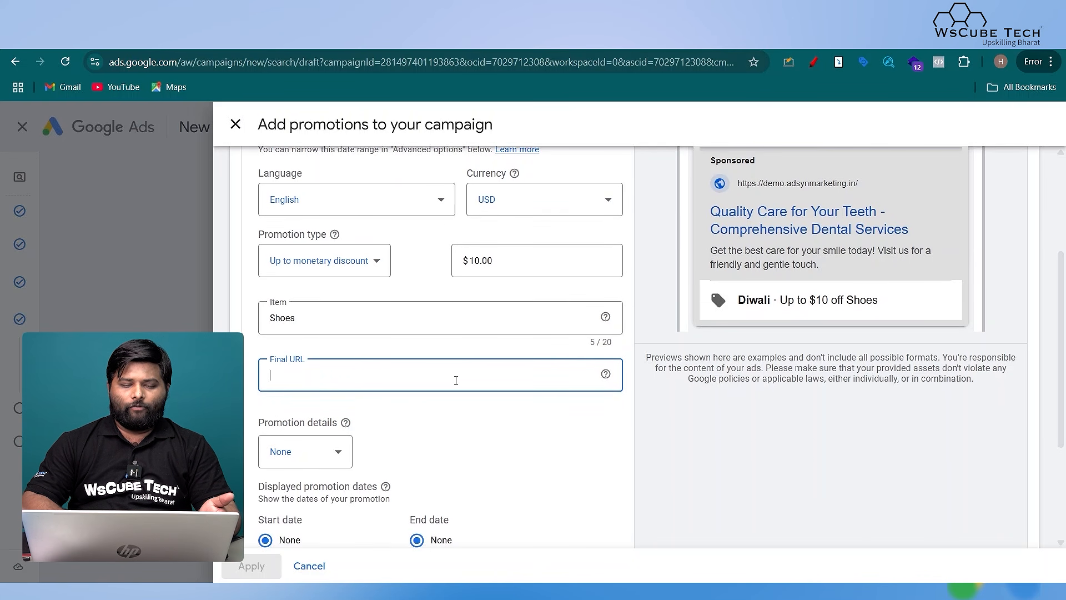
click(709, 305)
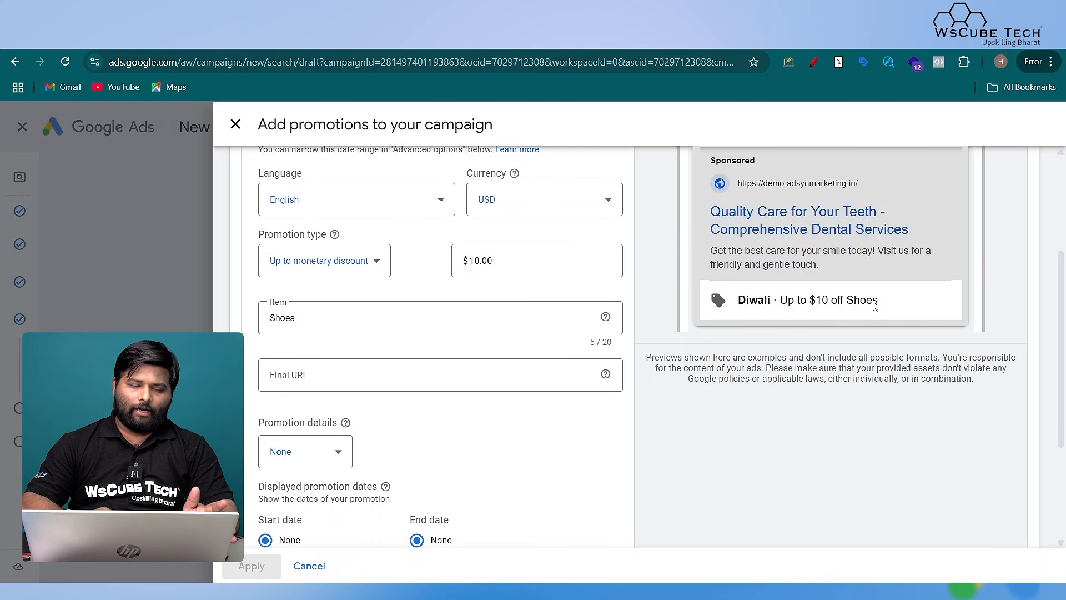
Step: Set the displayed promotion dates to Apr 10, 2025 through Apr 19, 2025, and close the promotion form without saving
scroll(875, 306, down, 2)
scroll(596, 343, down, 1)
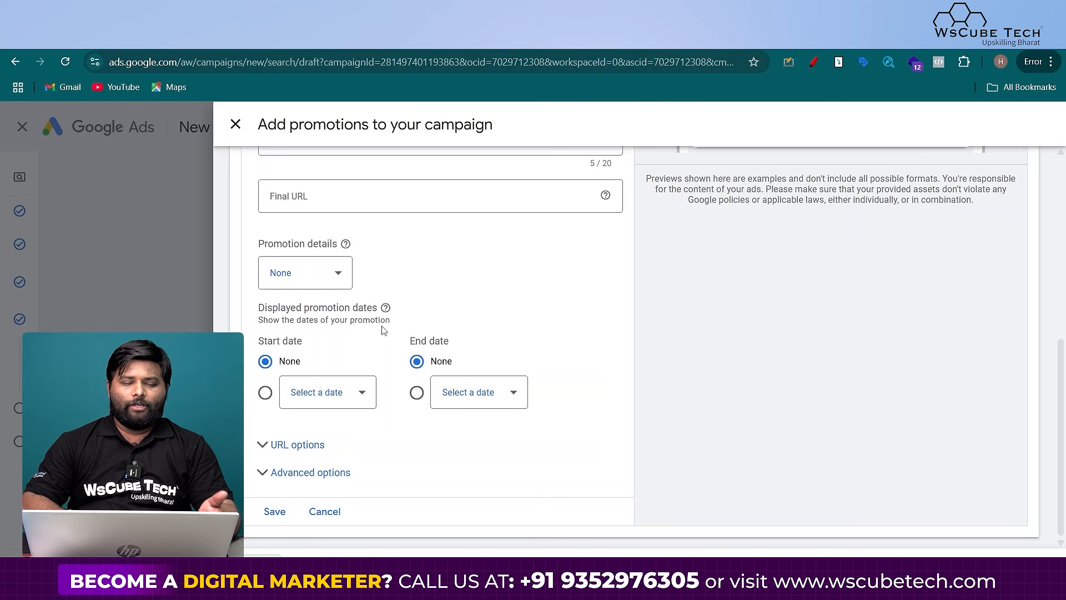
click(310, 393)
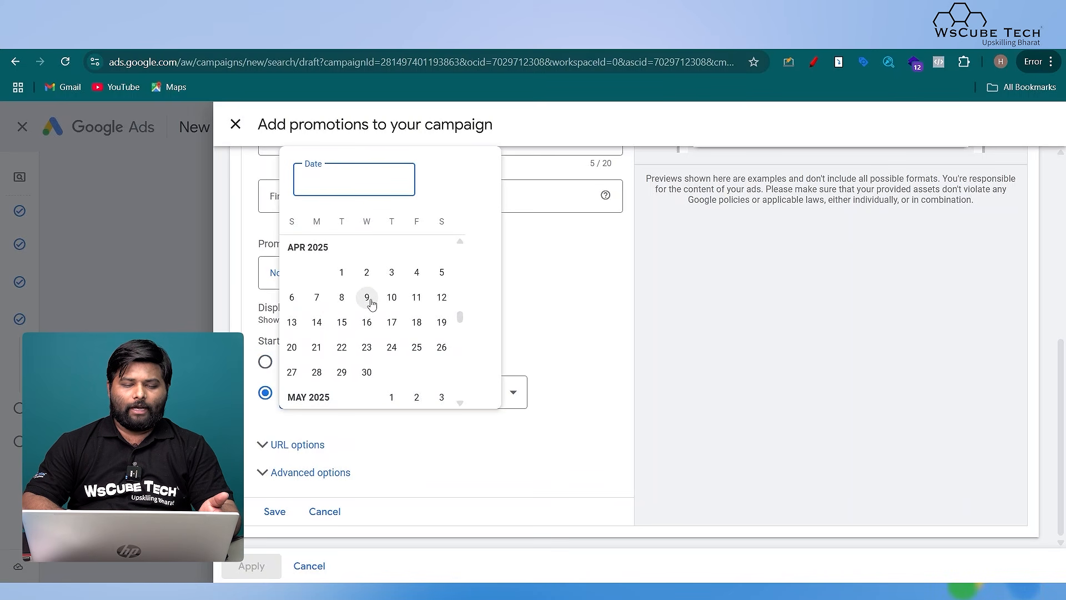
click(392, 297)
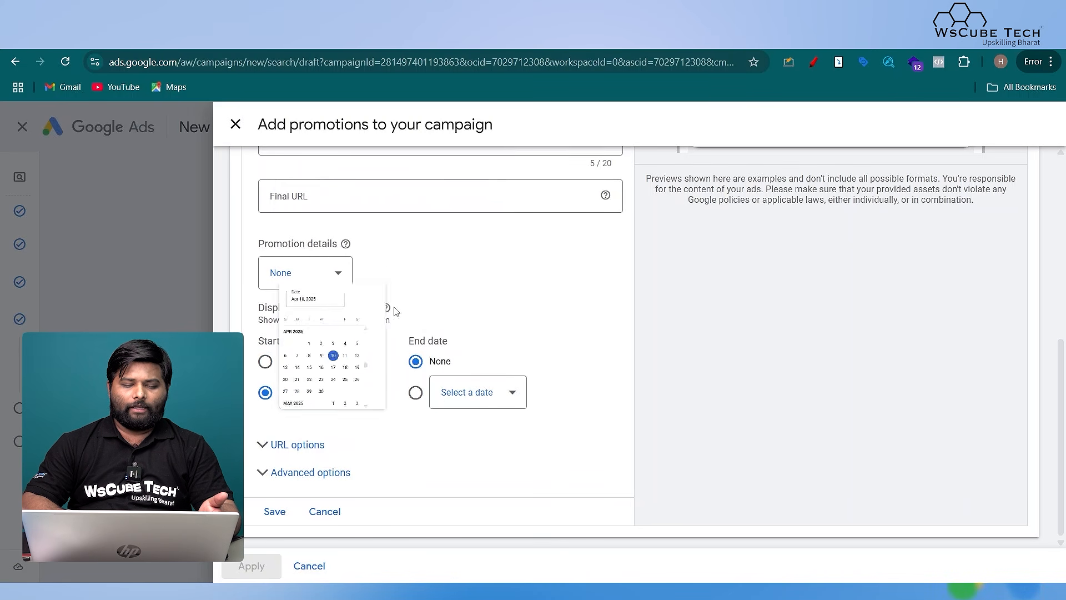
click(455, 393)
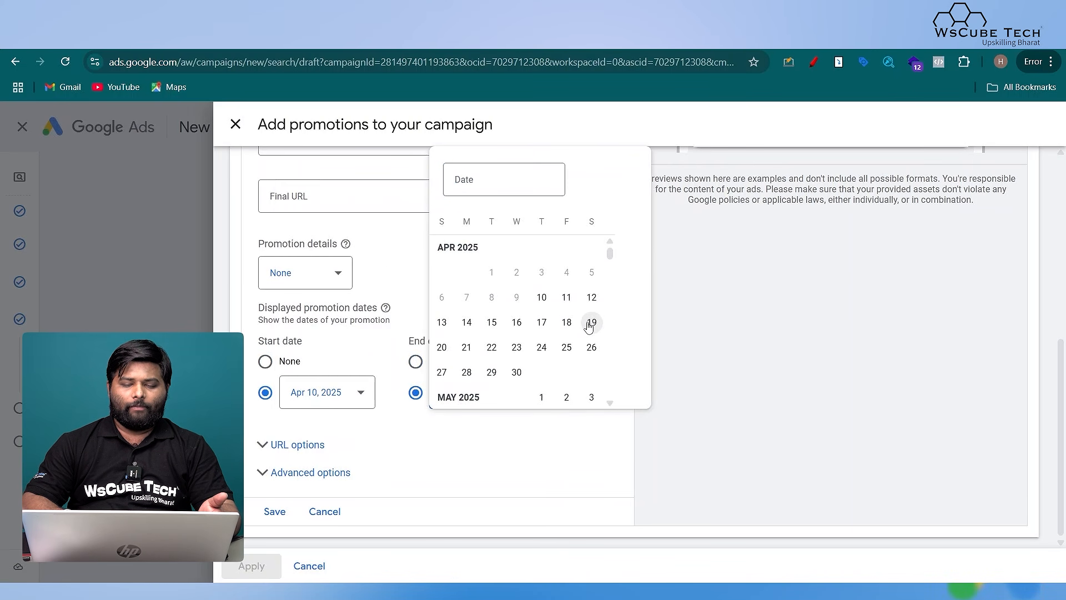
click(591, 323)
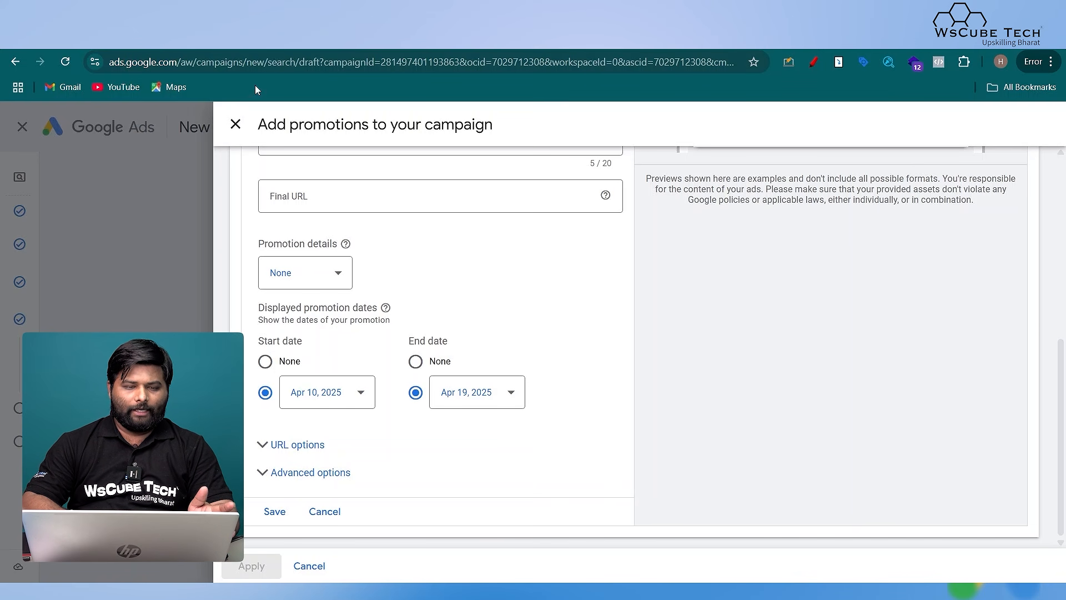
click(235, 124)
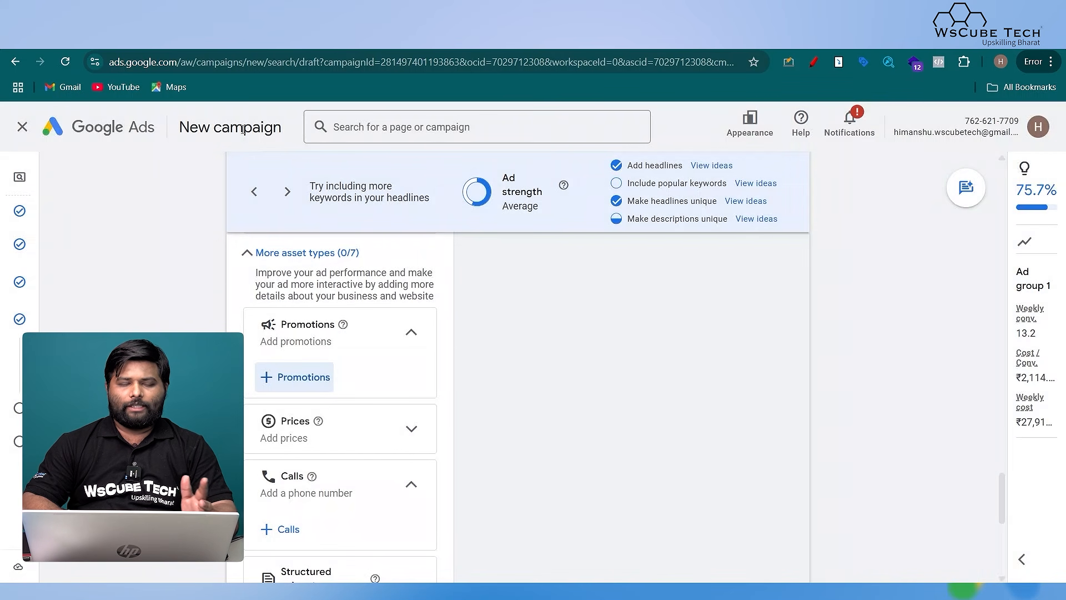
Step: Expand the Prices asset type and start adding prices to the campaign
scroll(355, 331, down, 2)
click(355, 331)
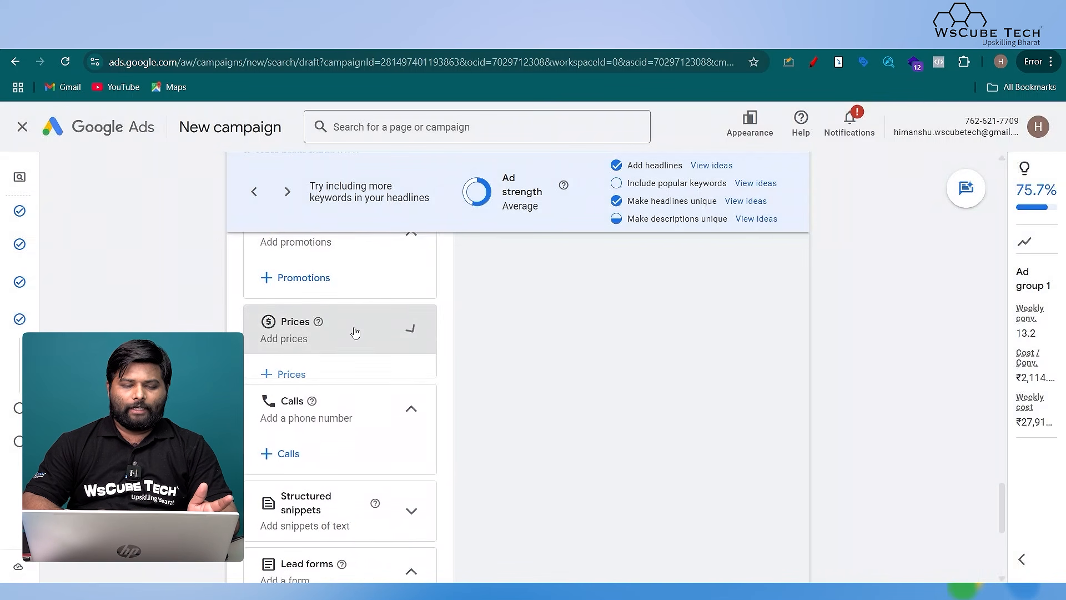
scroll(356, 331, down, 1)
click(286, 306)
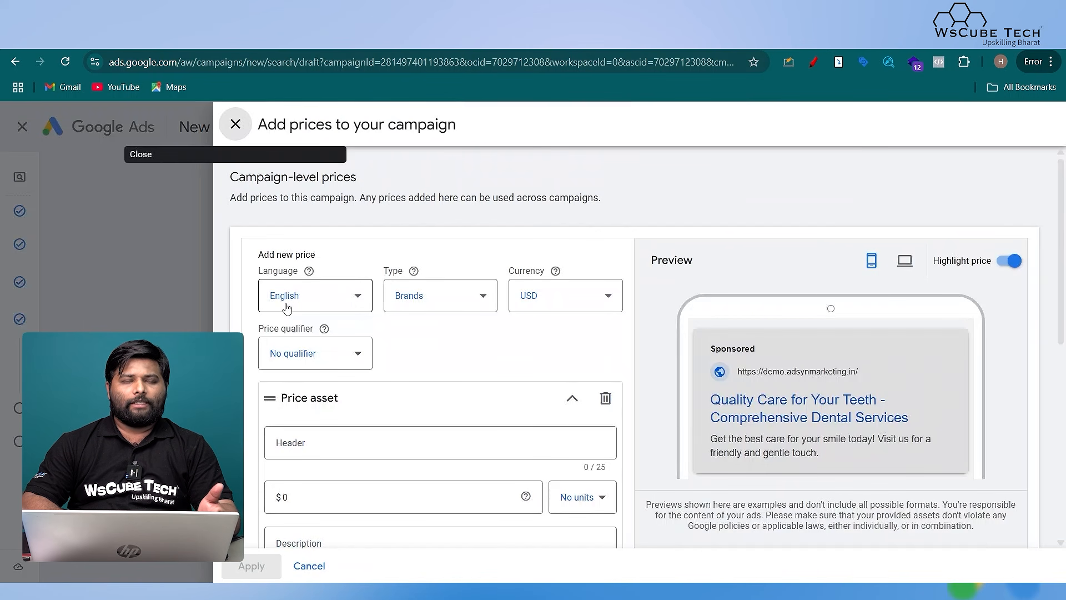
Step: Set the new price's type to Events and its price qualifier to From
scroll(286, 307, down, 1)
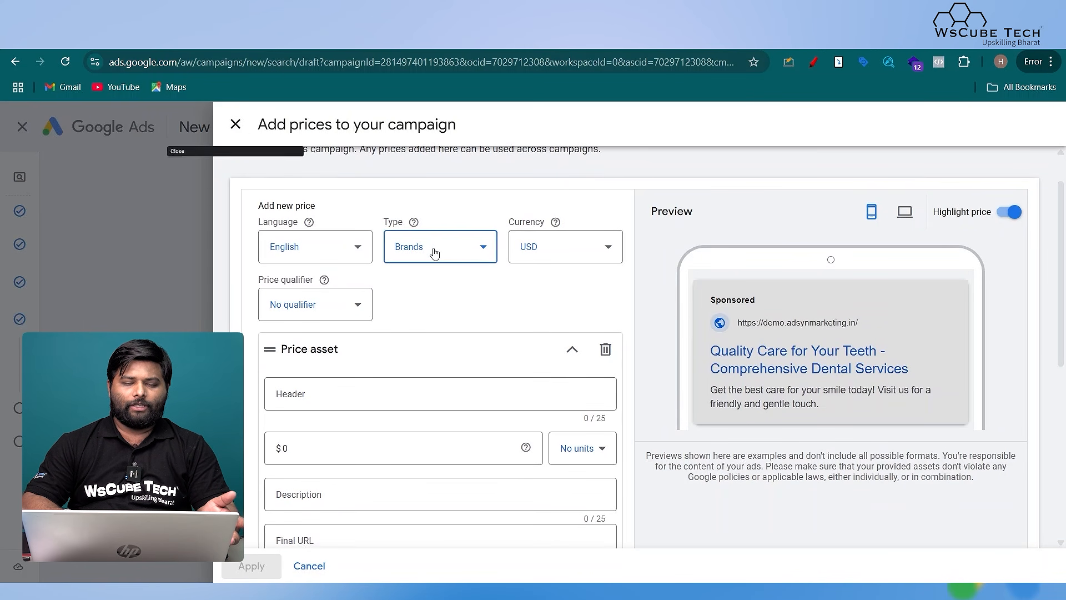
click(432, 253)
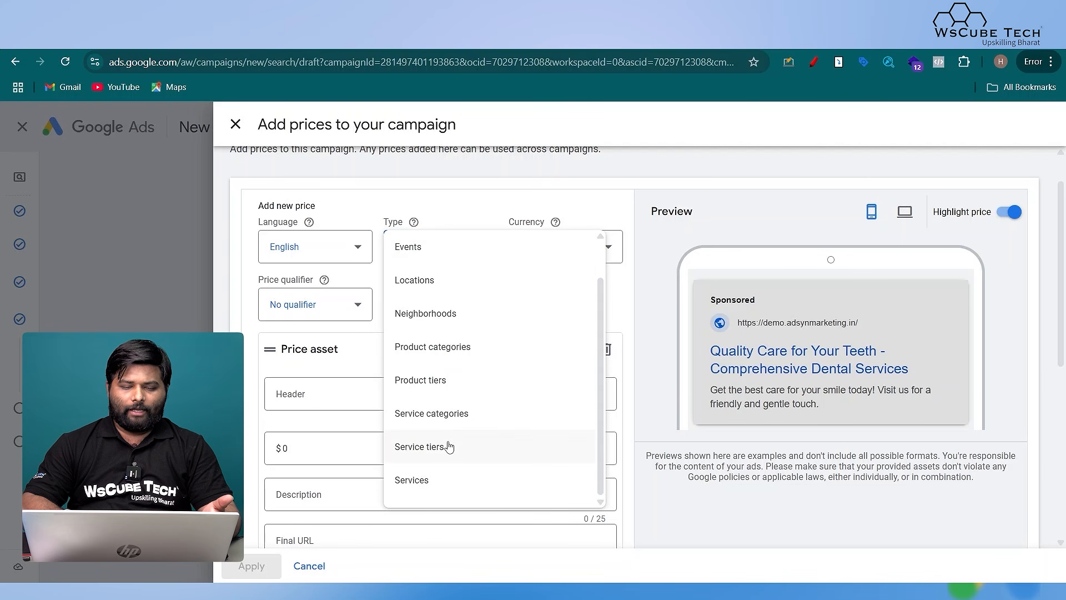
click(436, 257)
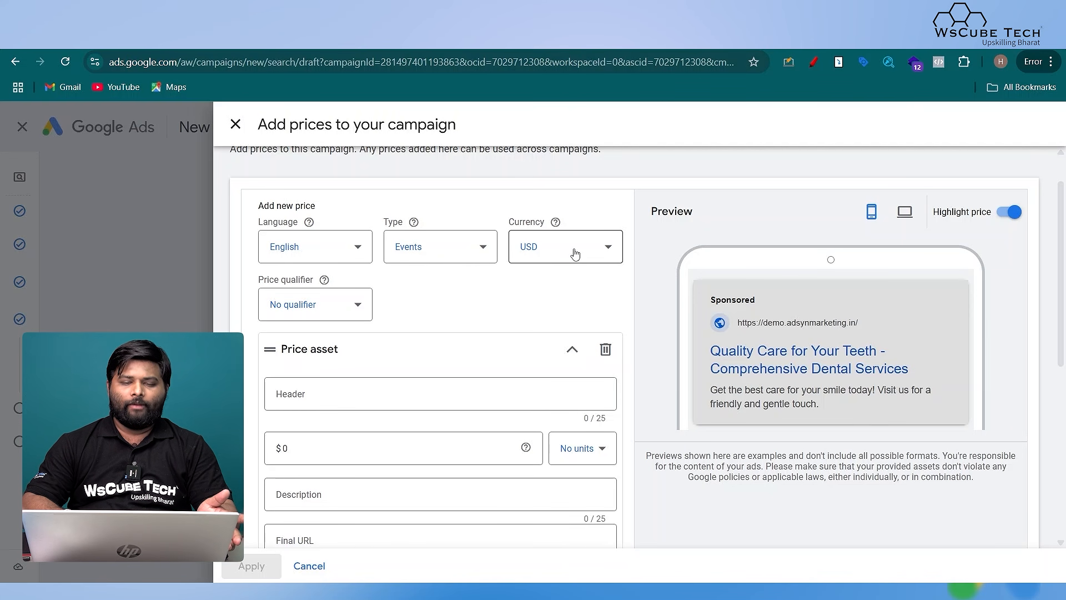
click(336, 311)
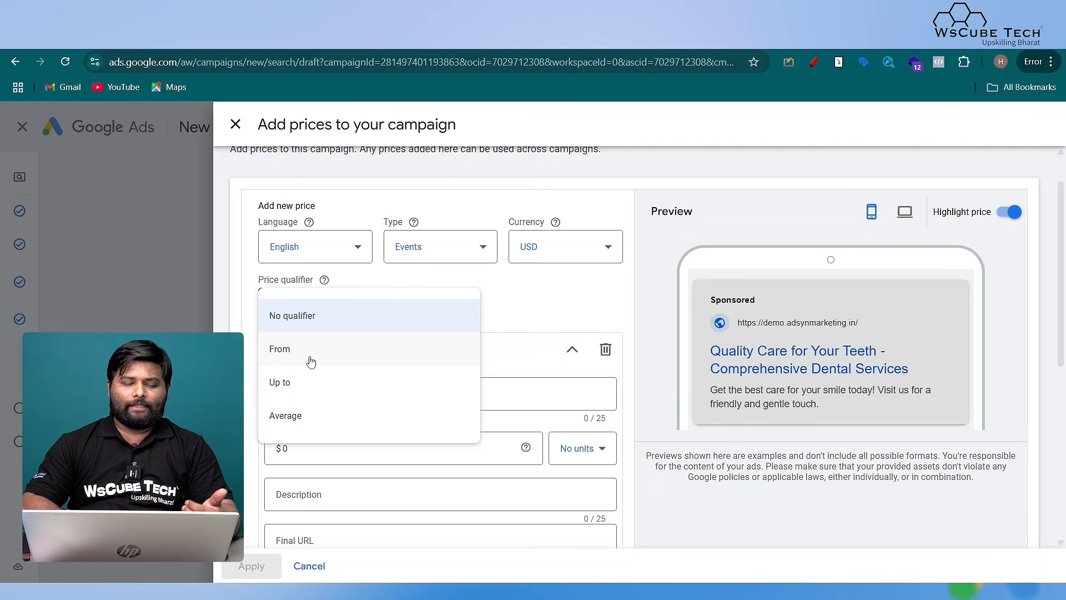
click(311, 360)
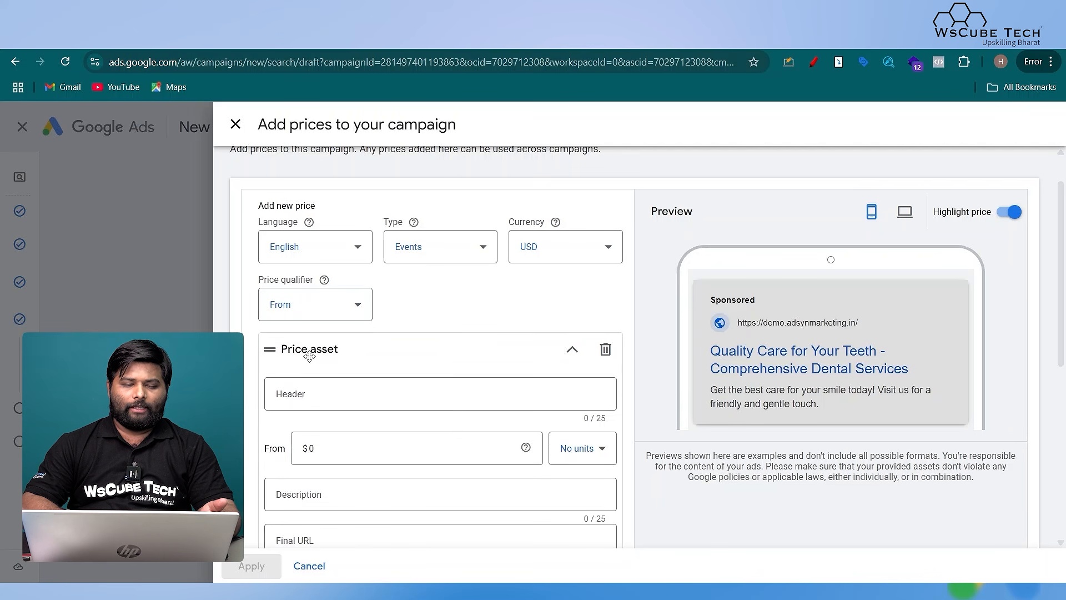
Step: Give the first price asset the header SMM and a price of $100
click(307, 393)
text(SMM)
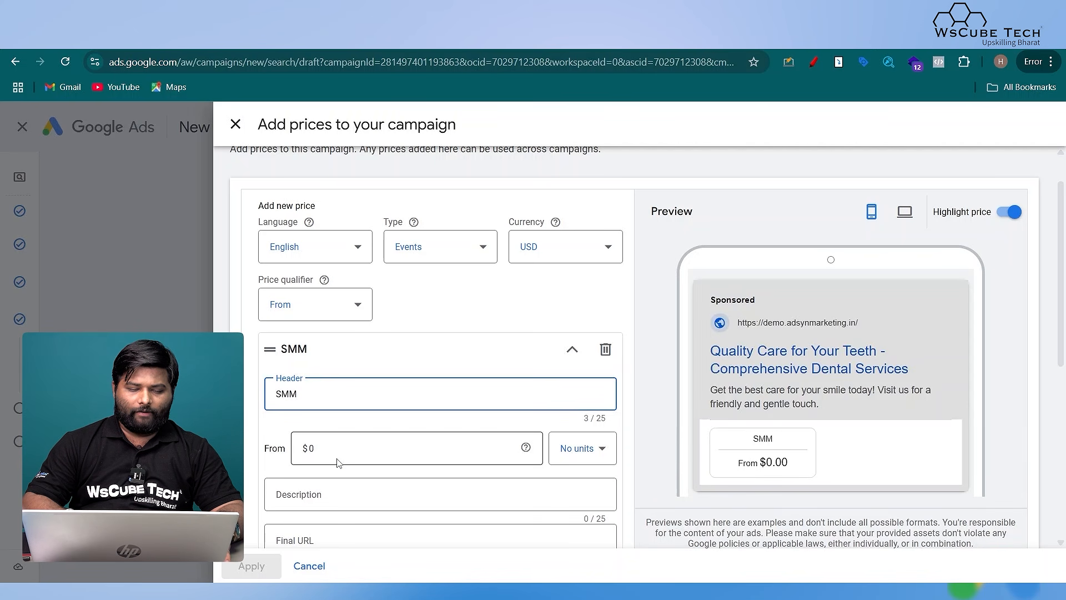
click(338, 463)
key(BackSpace)
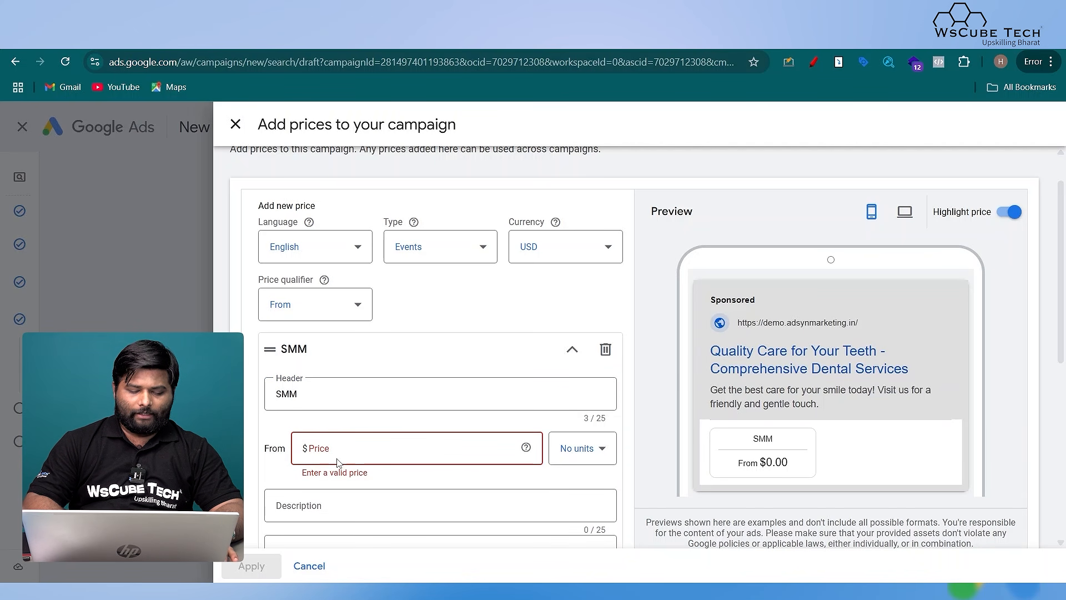
text(100)
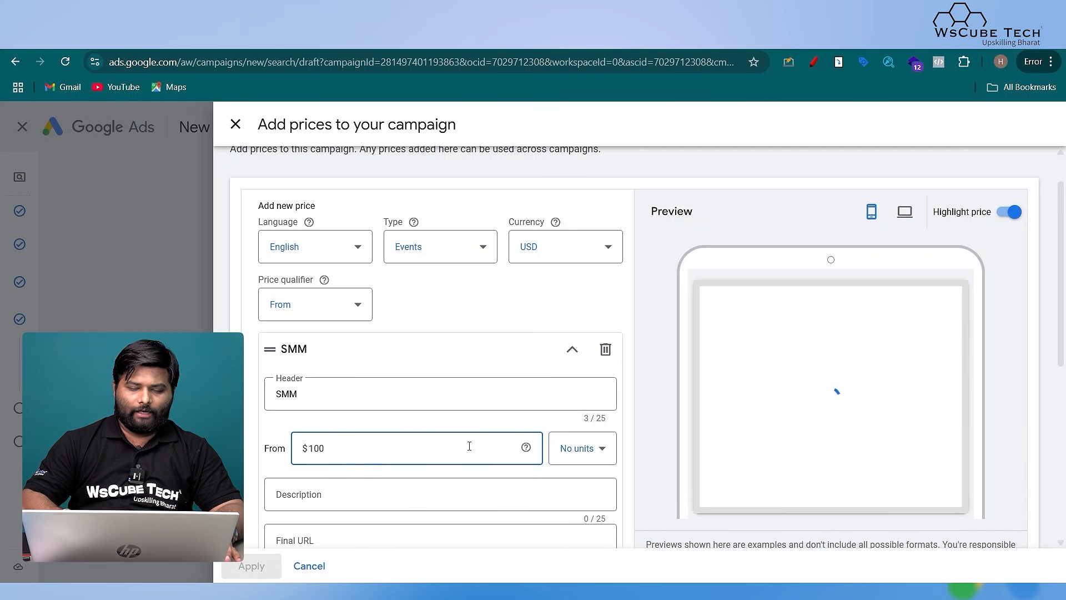
click(501, 301)
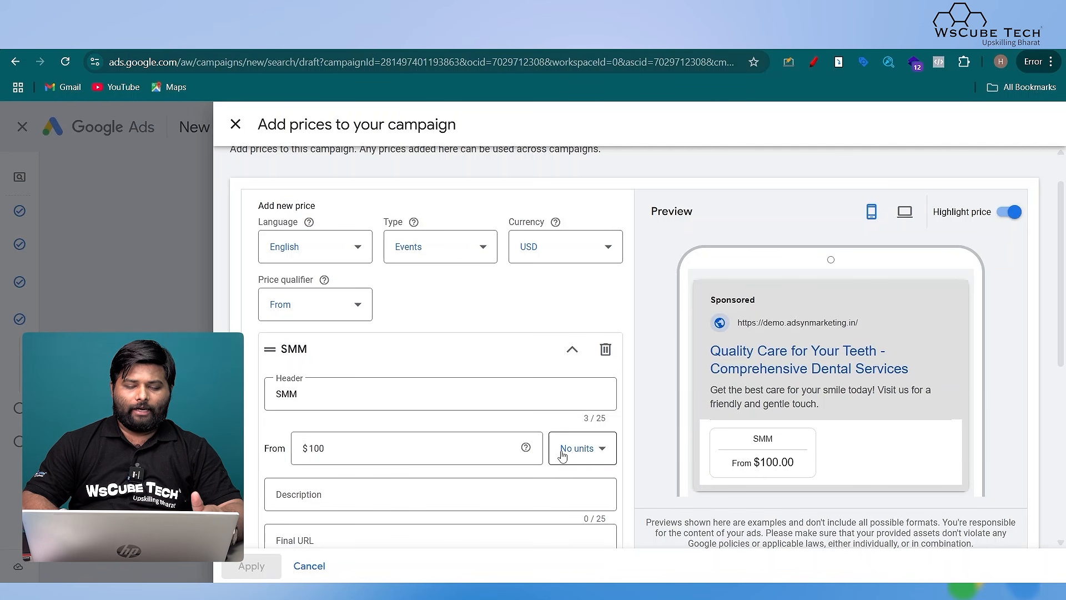
Step: Try the Per day unit on the $100 price and return it to No units
click(597, 457)
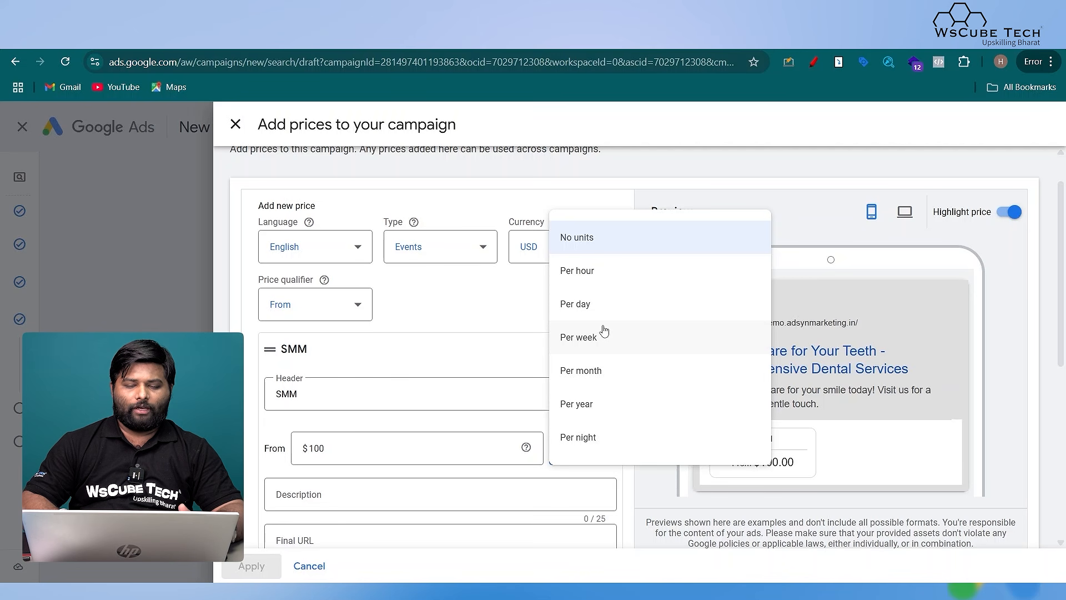
click(582, 315)
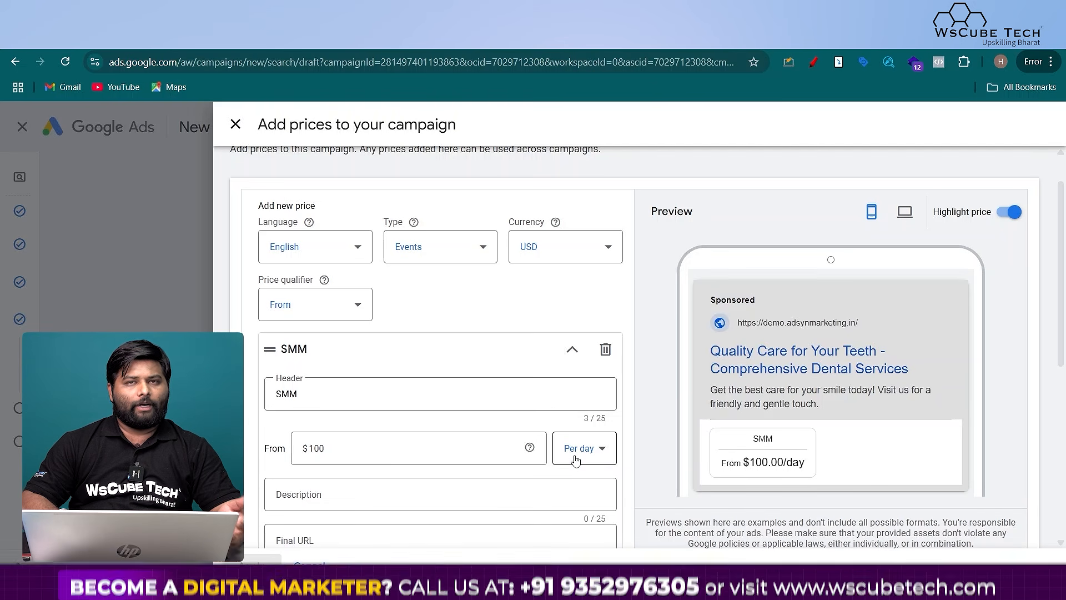
click(576, 460)
click(592, 250)
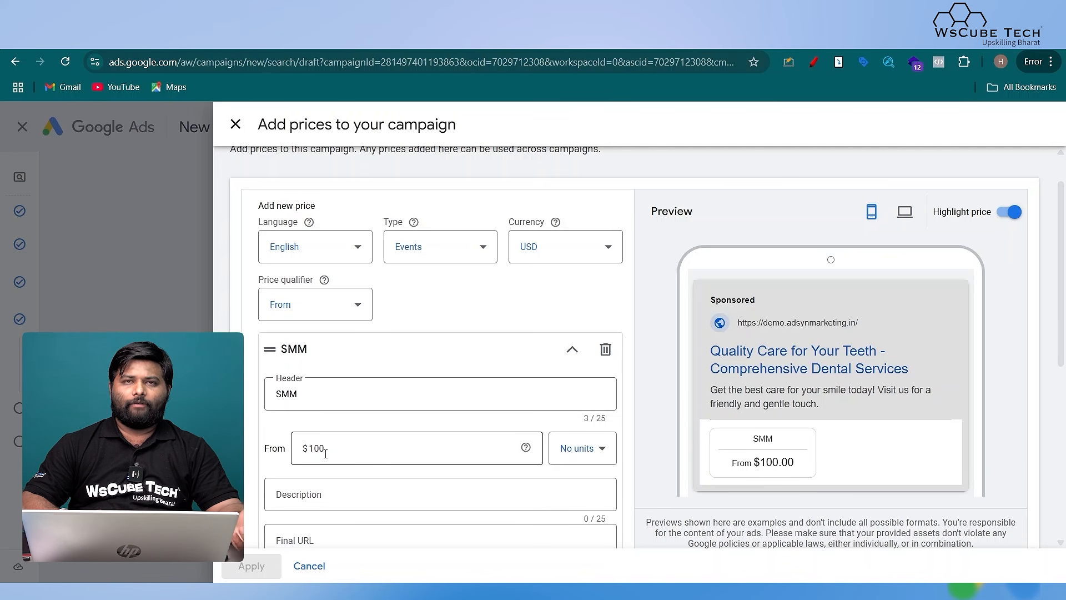
Step: Look over the first price asset's description and URL fields, and expand the second price asset to view its fields
scroll(326, 453, down, 1)
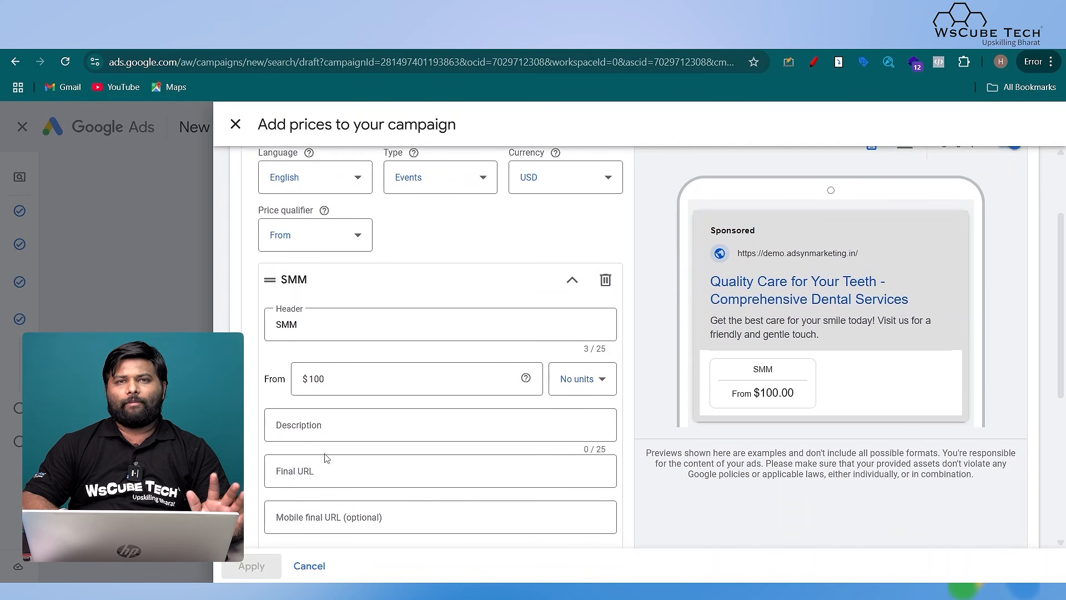
click(312, 426)
scroll(333, 411, down, 1)
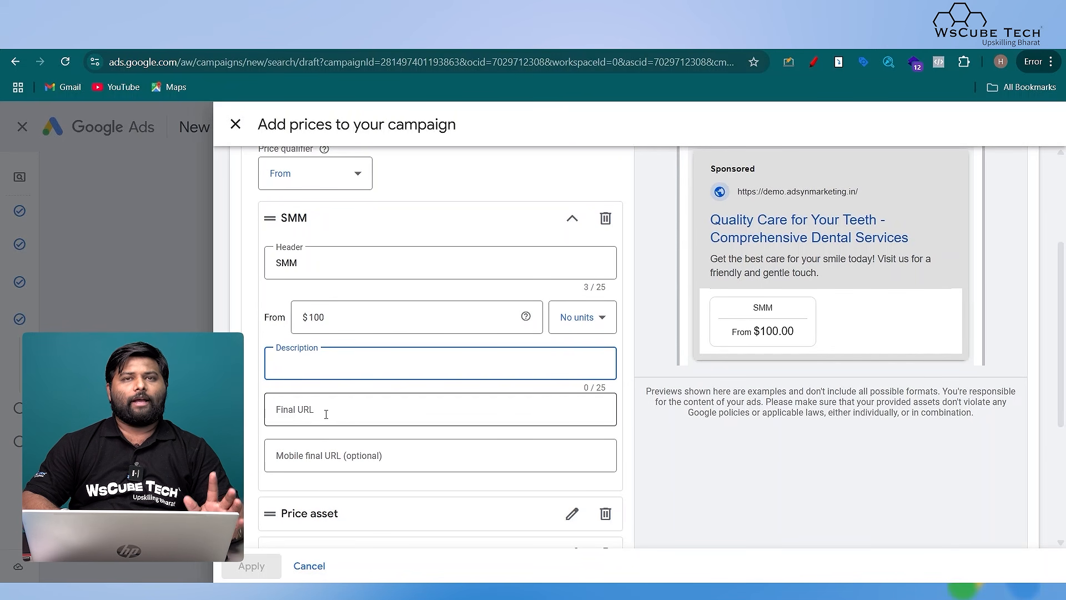
scroll(326, 414, up, 1)
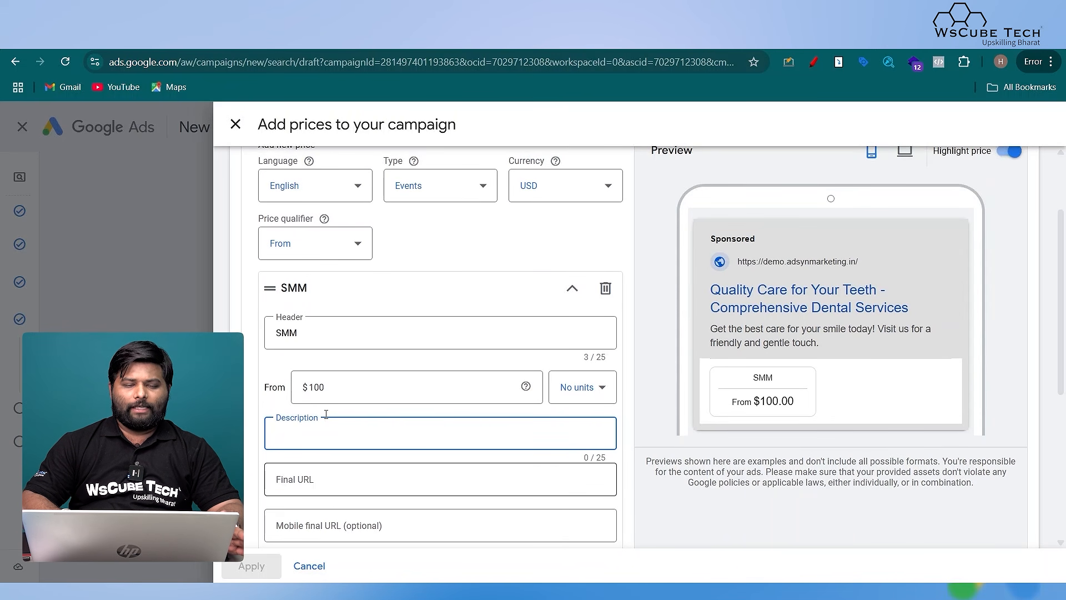
scroll(326, 414, down, 4)
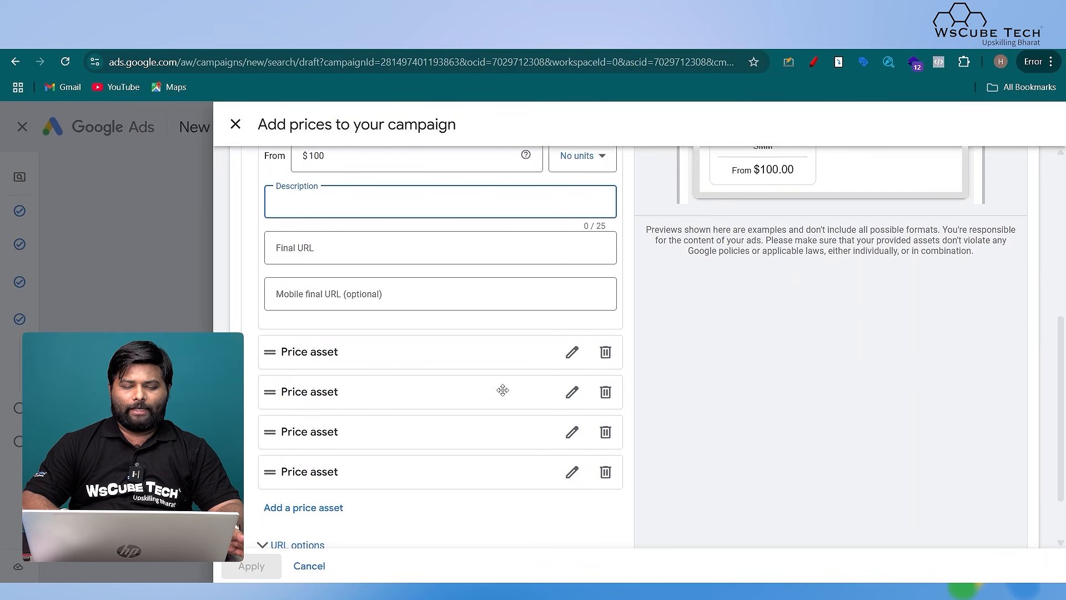
click(574, 353)
scroll(431, 381, down, 2)
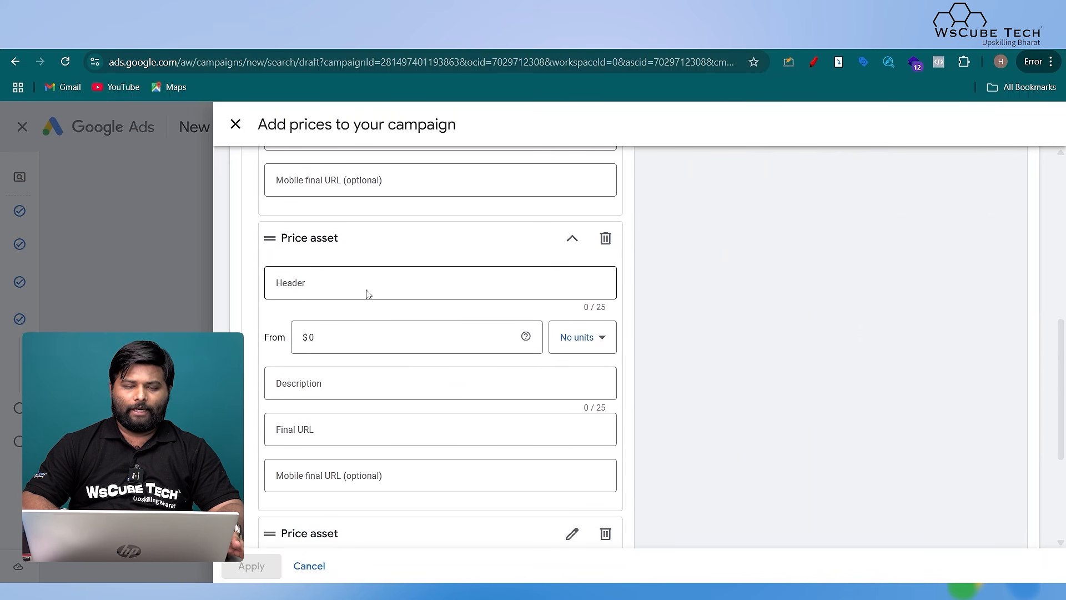
Step: Change the type of the new price to Services
scroll(366, 293, up, 8)
click(433, 301)
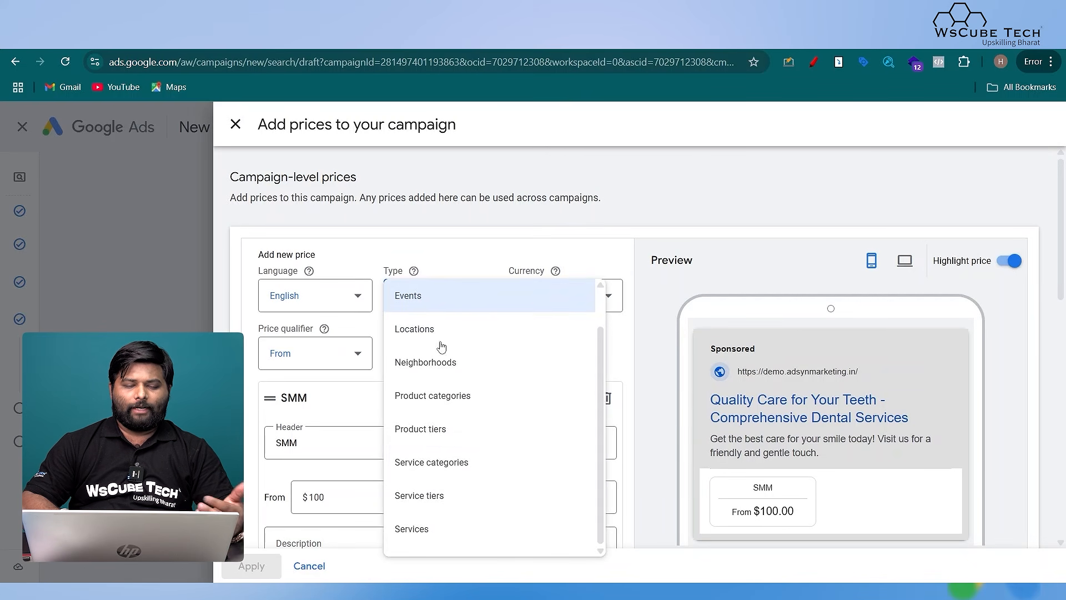
click(447, 525)
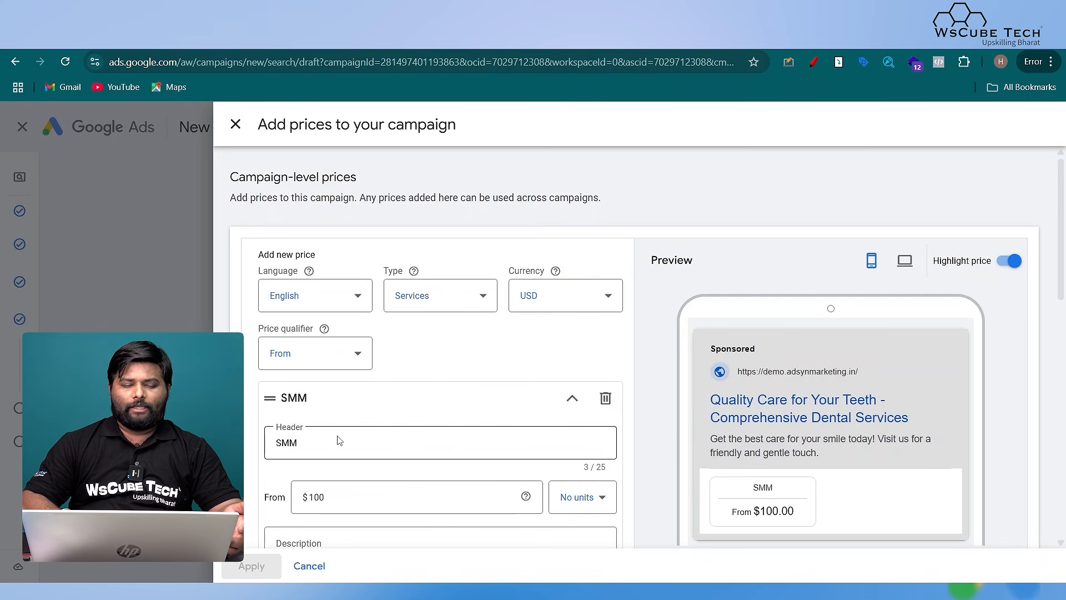
Step: Replace the first price asset's header with PM
scroll(339, 441, down, 1)
click(339, 413)
key(ctrl+a)
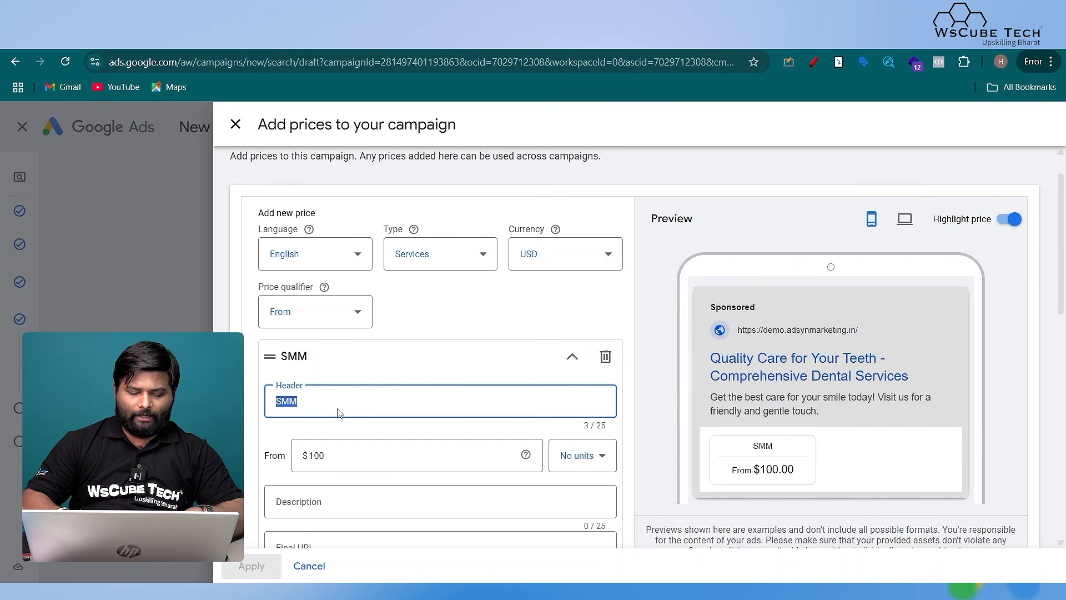
key(BackSpace)
text(PM)
scroll(338, 412, down, 2)
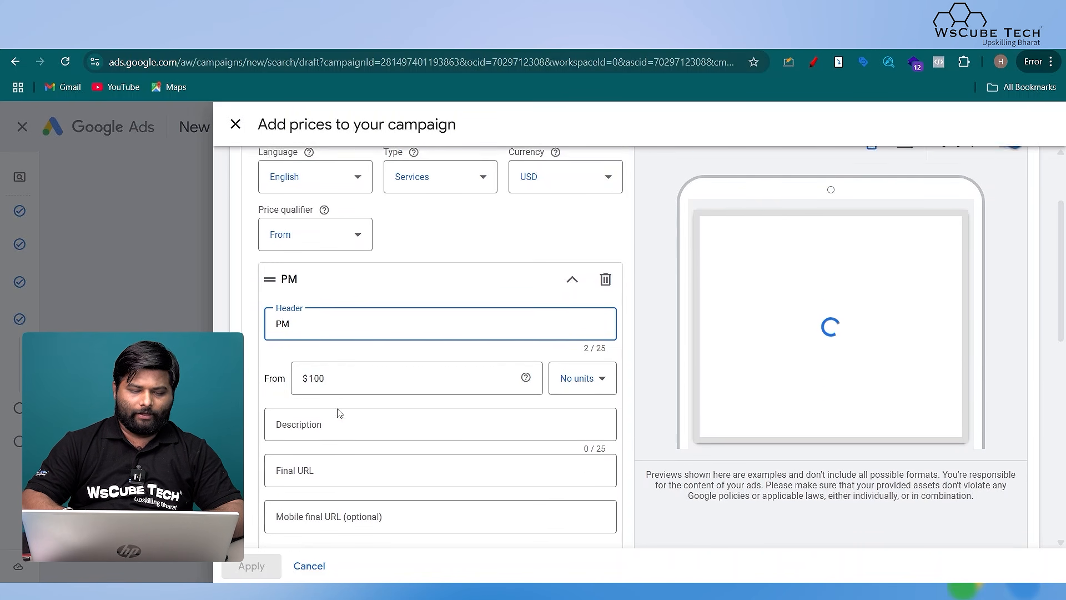
Step: Try a price of $1,000 per month on the PM asset and close the price assets without applying them
scroll(340, 413, down, 1)
click(339, 349)
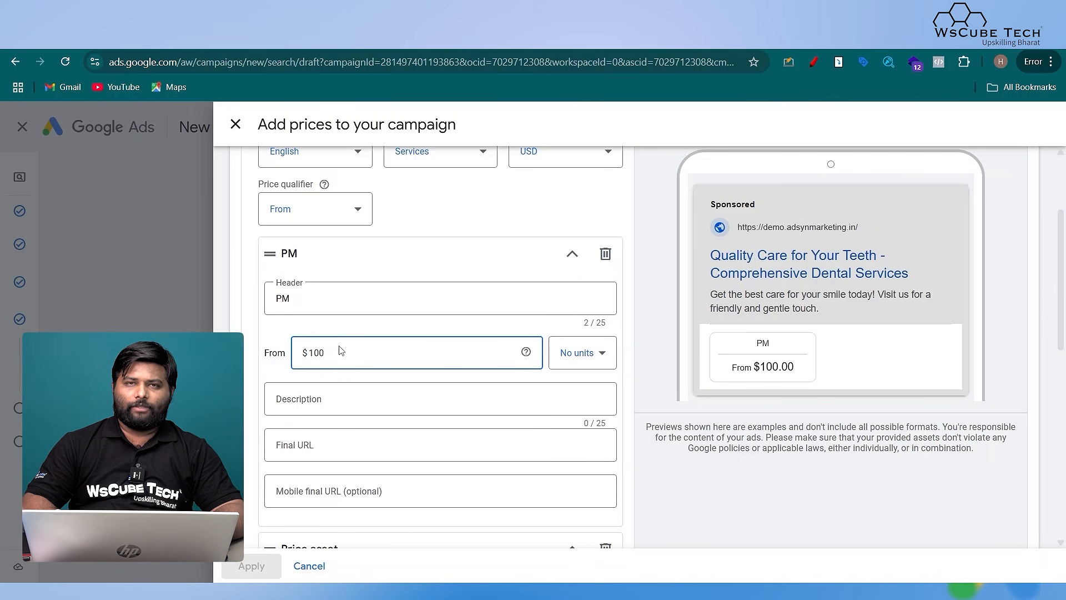
text(000)
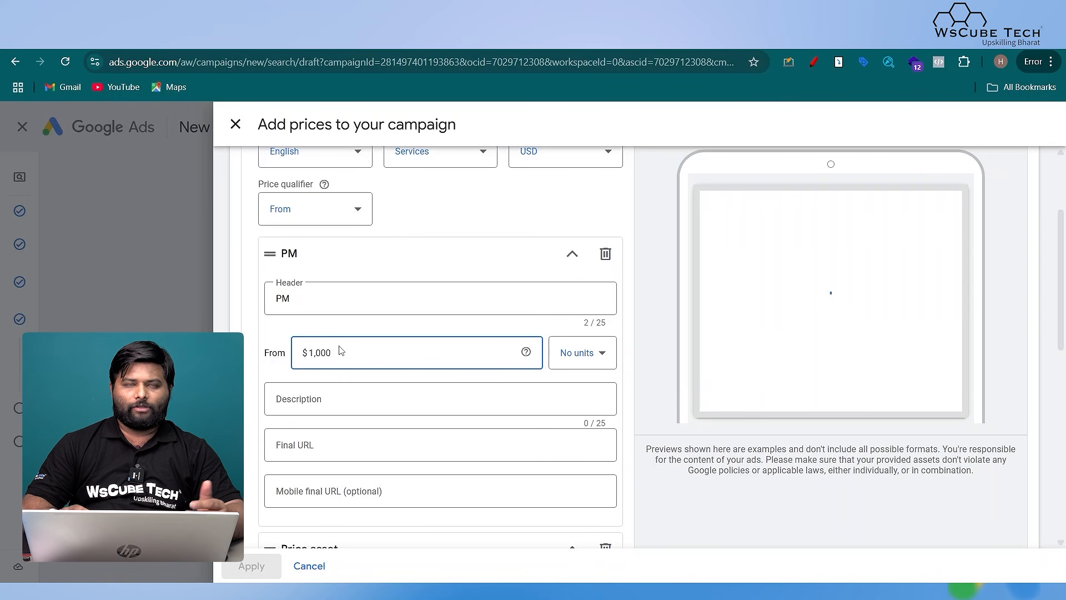
click(572, 353)
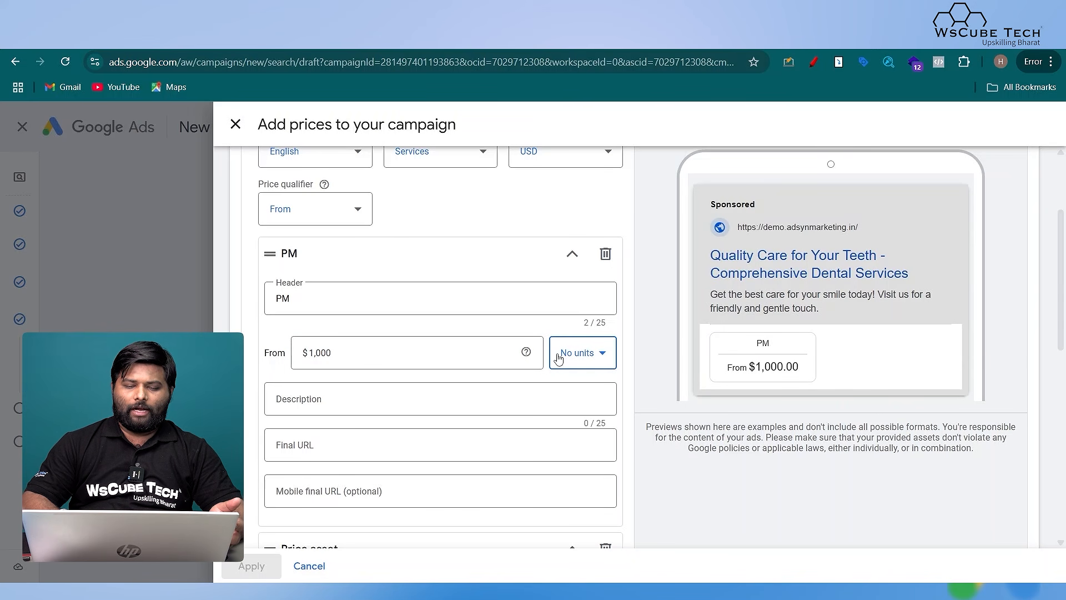
click(587, 275)
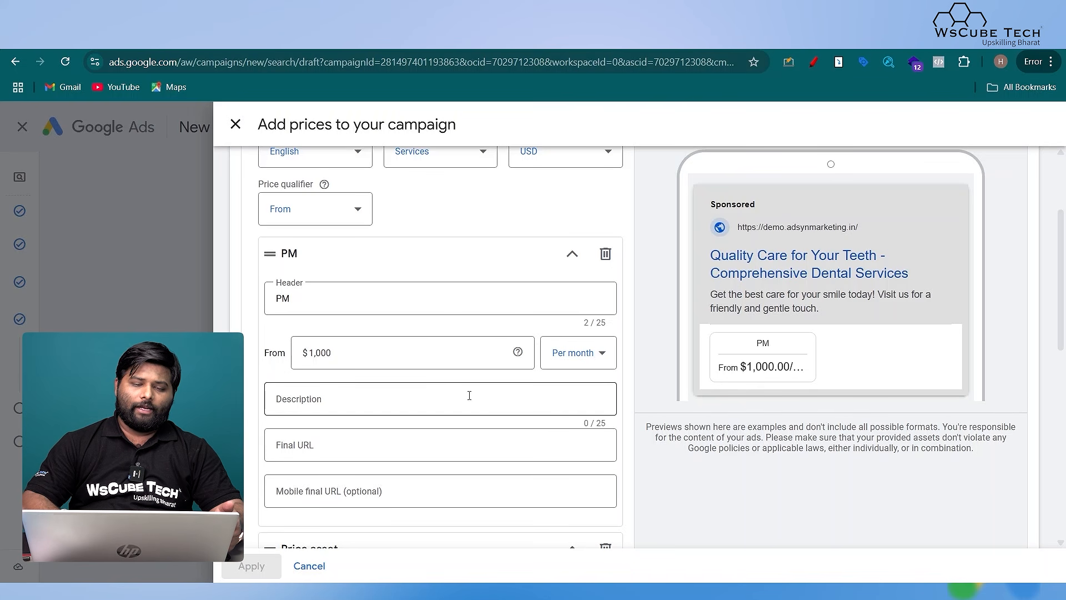
click(500, 397)
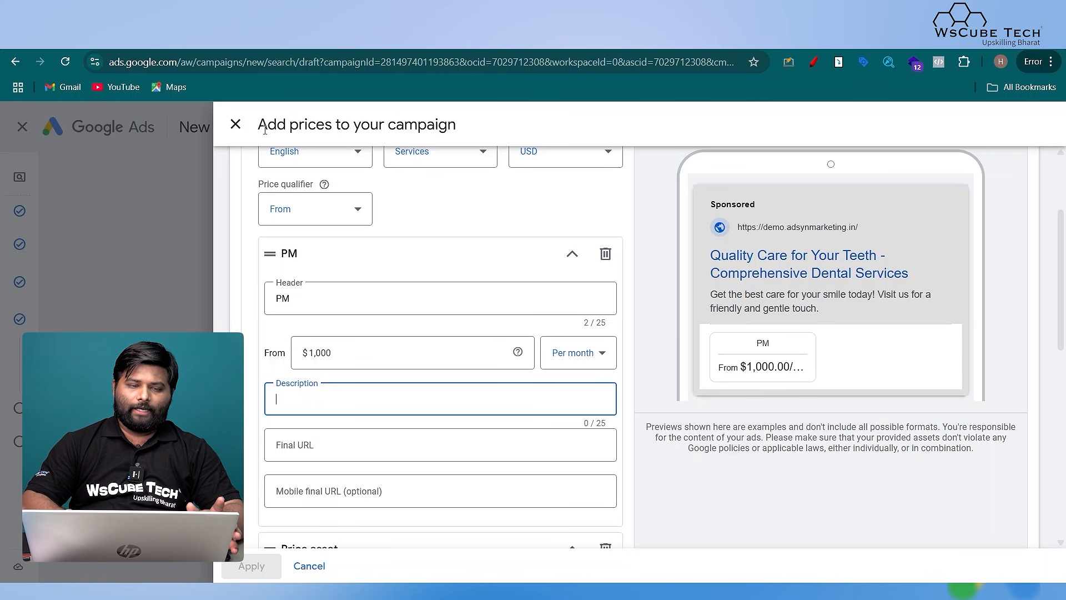
click(235, 124)
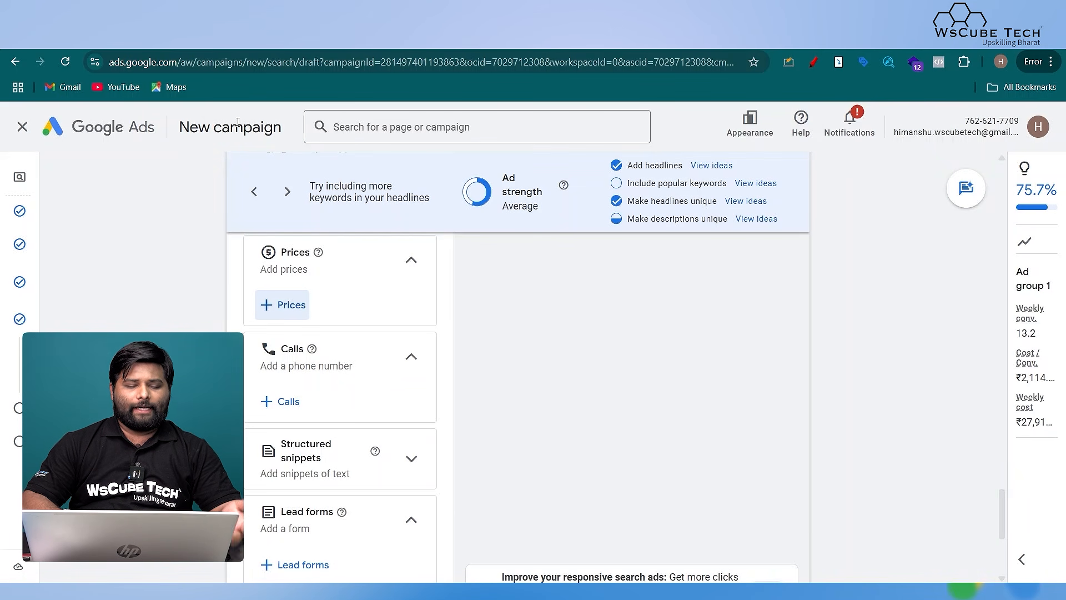
Step: Start a new structured snippet with Amenities as its header type
scroll(289, 300, down, 3)
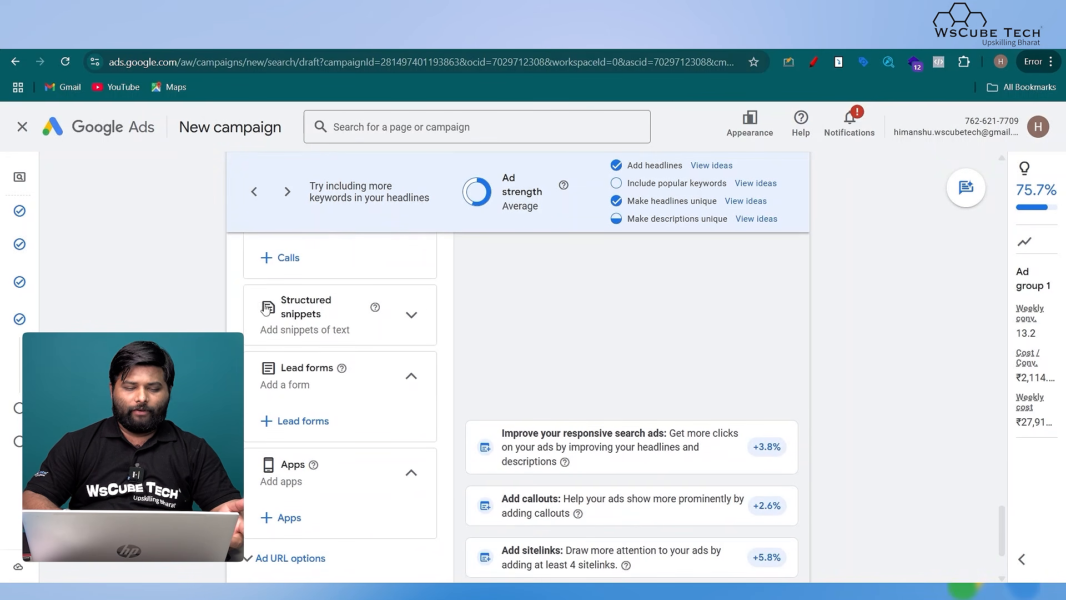
click(329, 325)
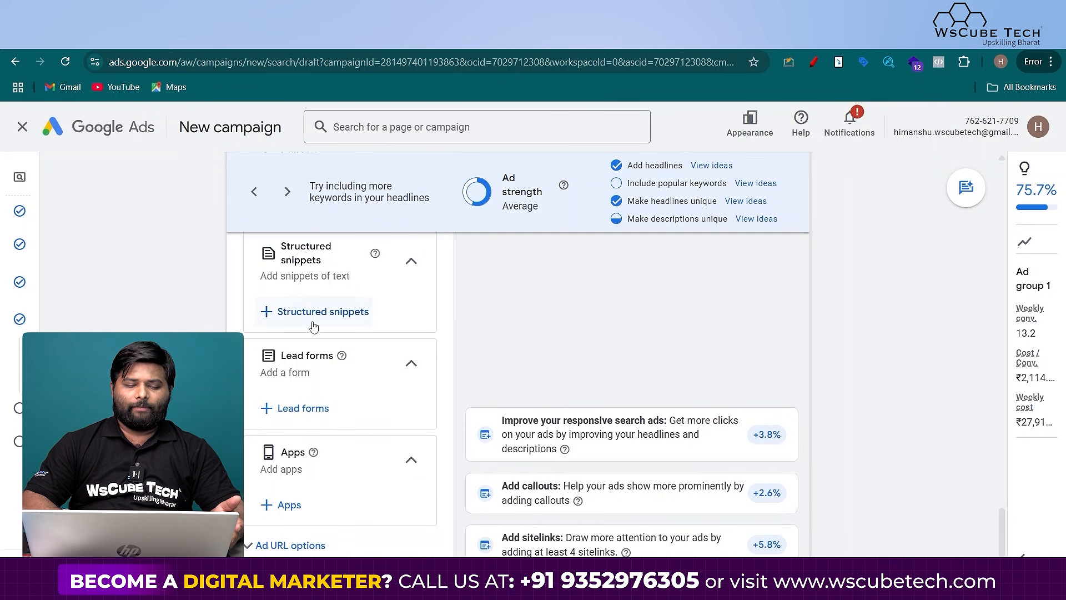
click(314, 326)
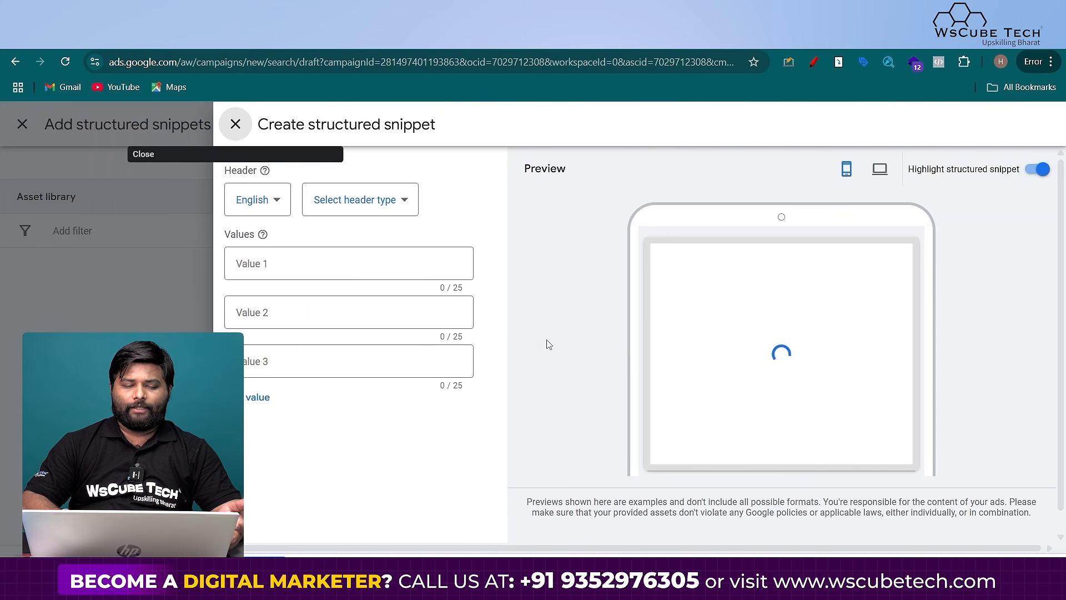
click(348, 201)
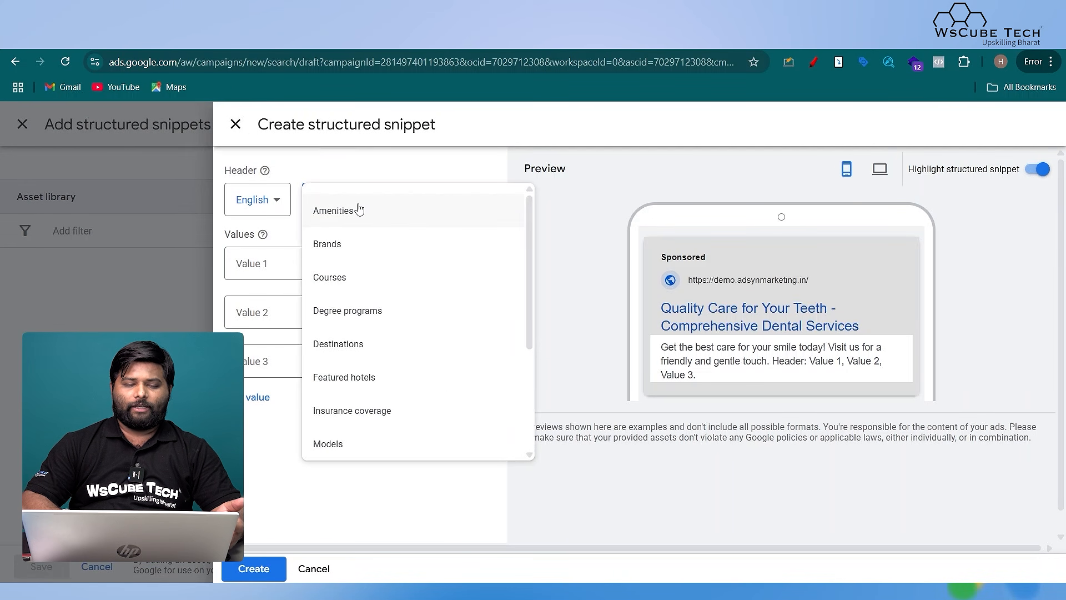
click(358, 210)
Step: Fill the snippet values with Kids Playing area, Gym and Garden area, and leave the structured snippets without creating one
click(260, 263)
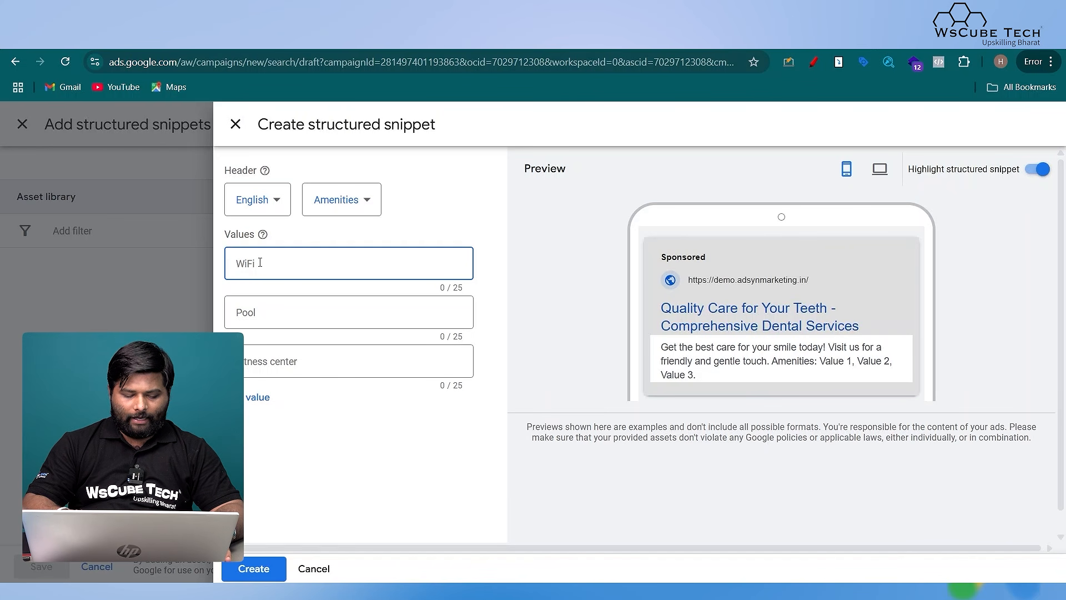
text(Kids)
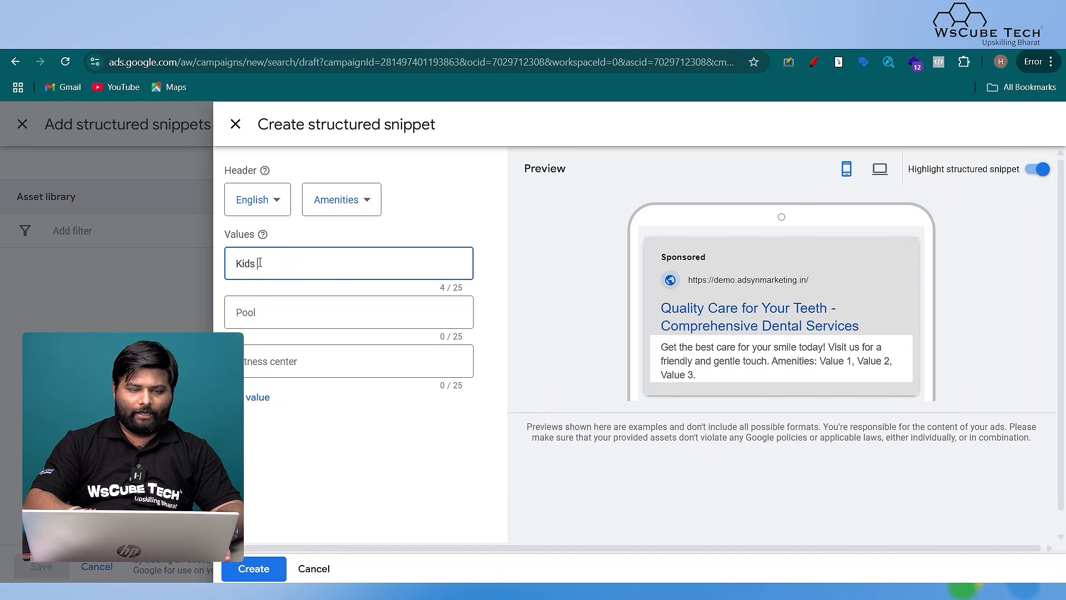
text( Playing area)
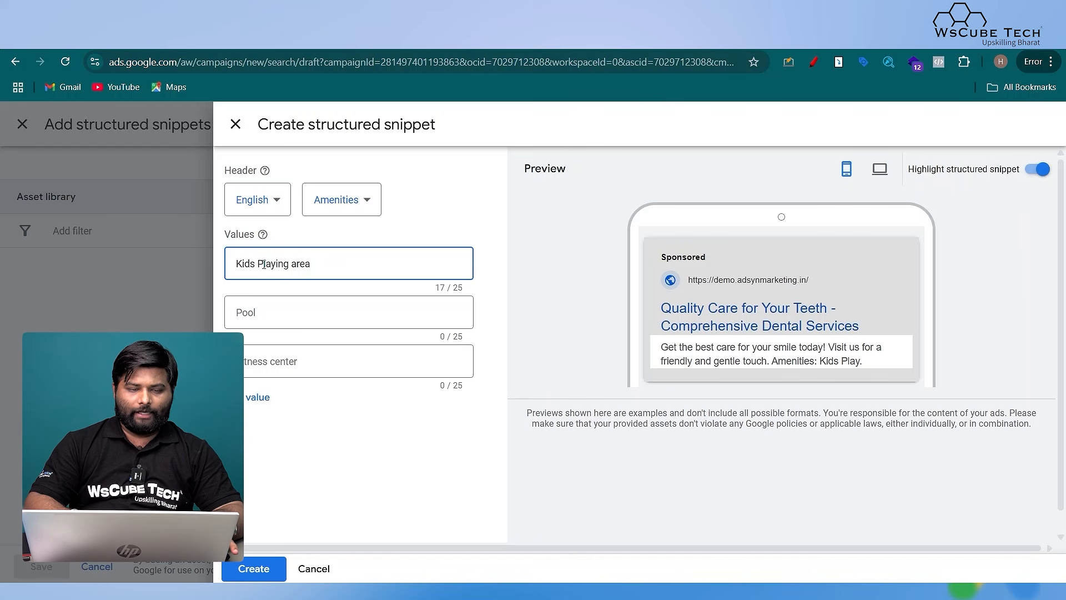
click(278, 310)
text(Gym)
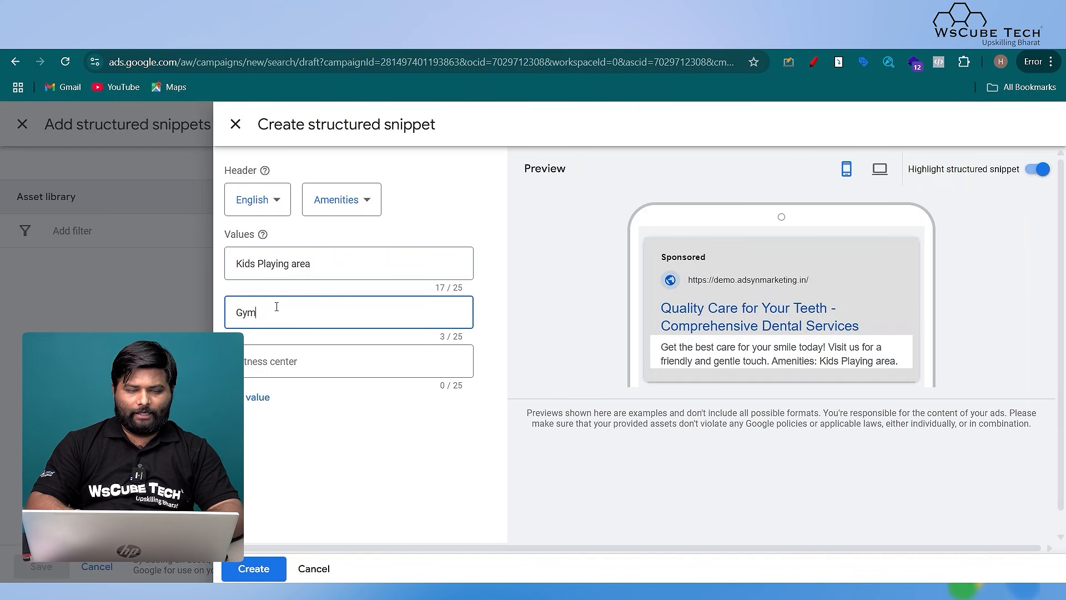
key(Tab)
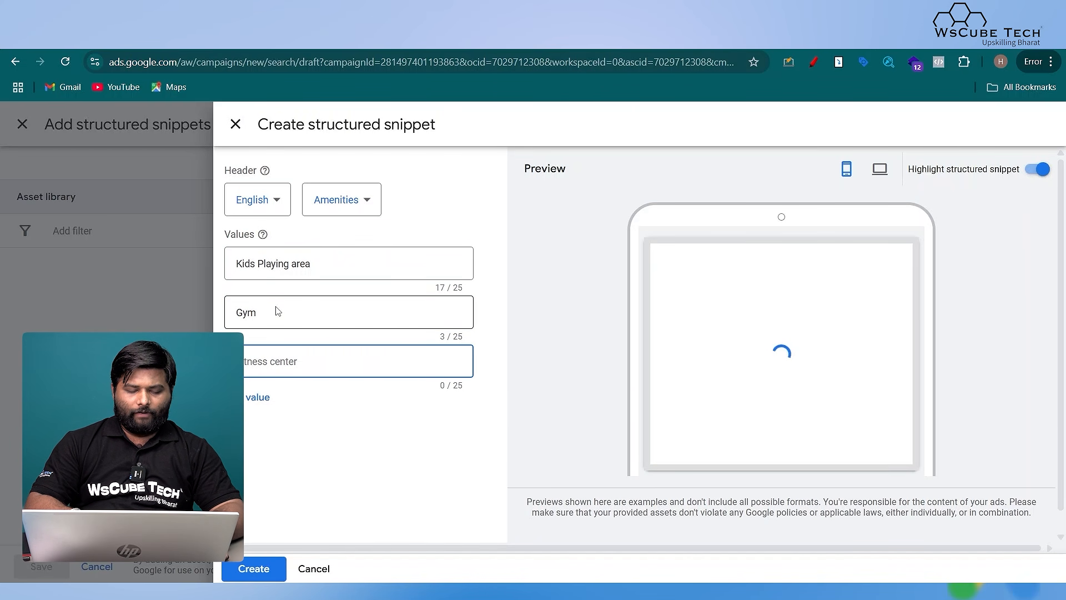
text(Garden Area)
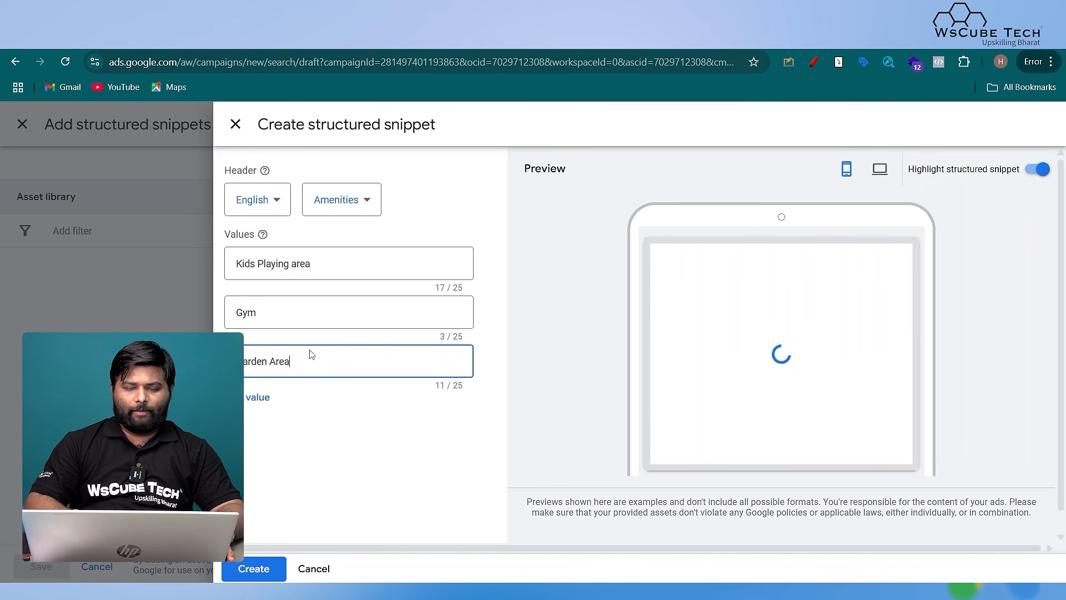
click(277, 361)
key(BackSpace)
text(a)
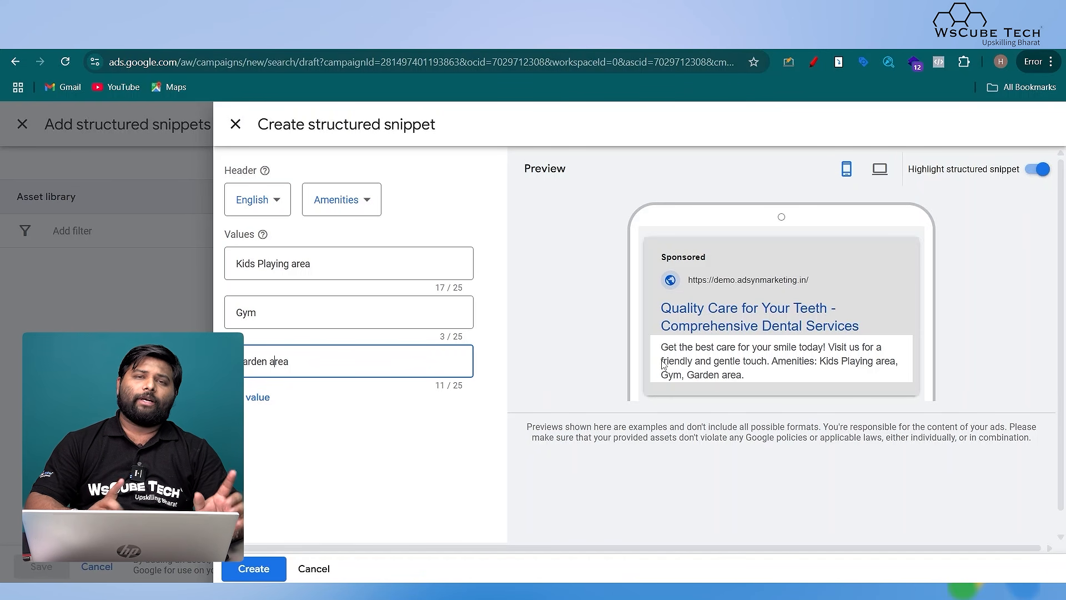
click(235, 123)
click(448, 124)
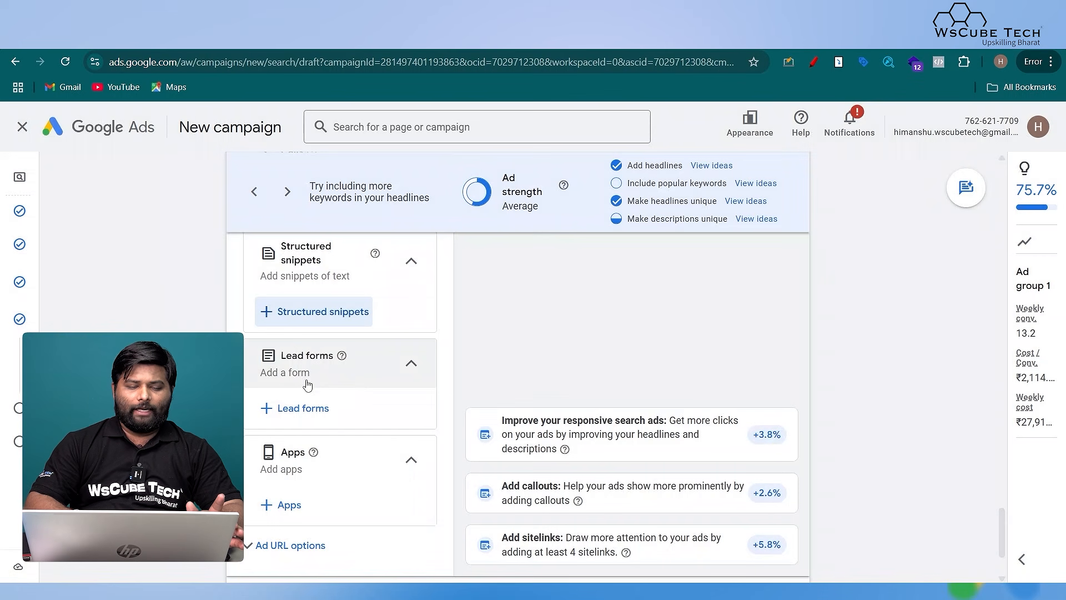
Step: Start a new lead form for the campaign and accept the lead form Terms of Service
click(327, 410)
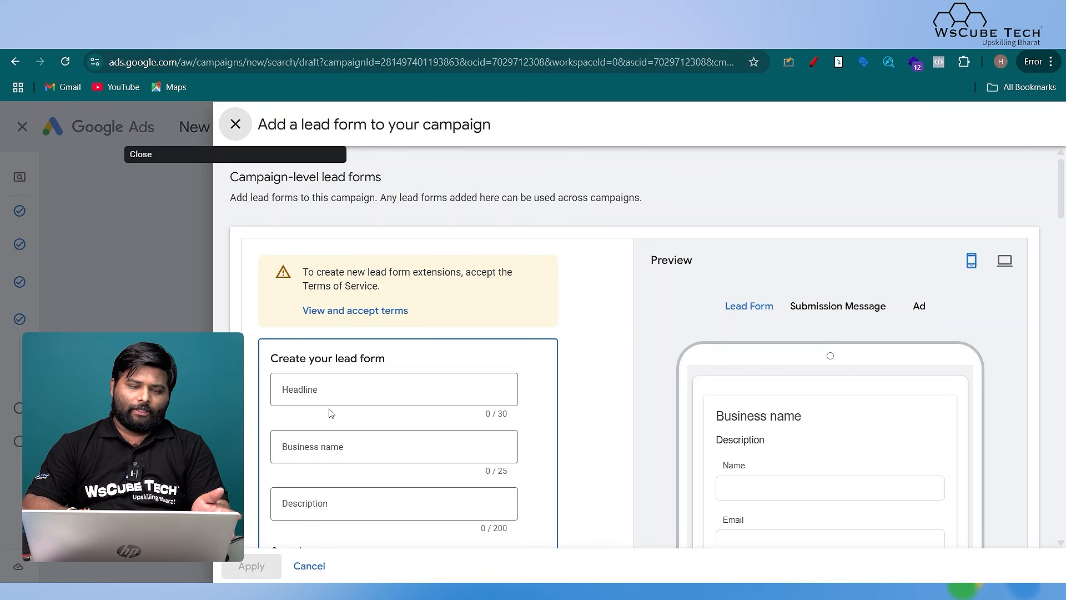
scroll(392, 443, down, 2)
click(350, 222)
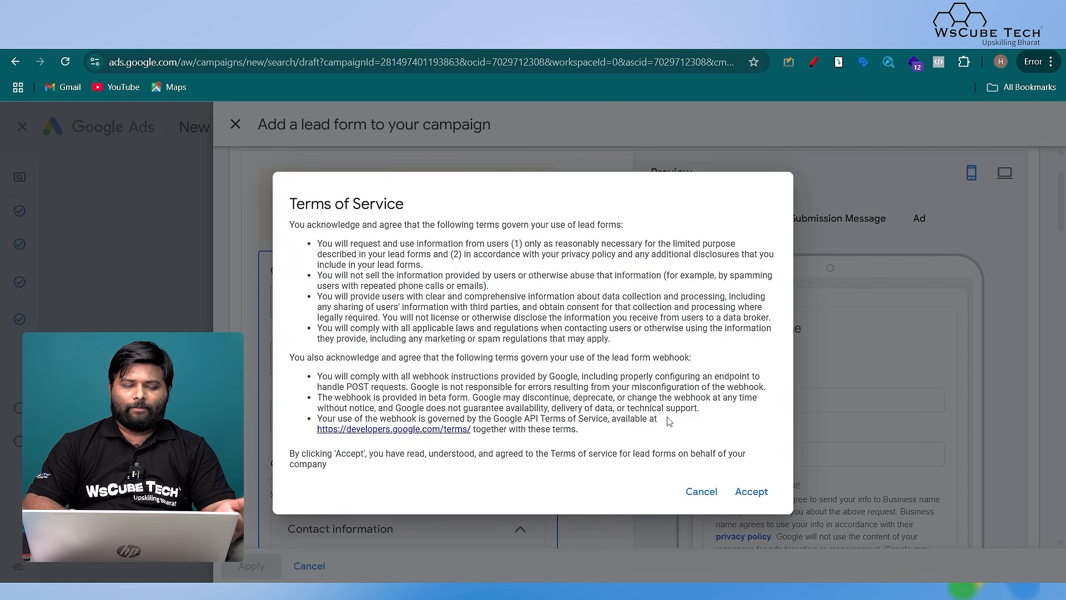
click(761, 492)
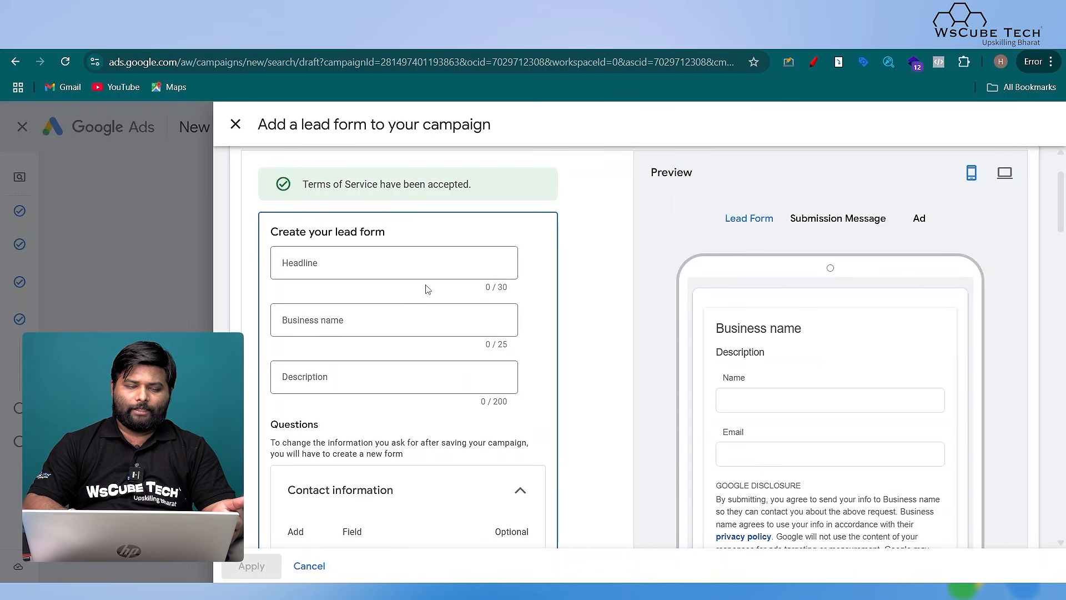
Step: Give the lead form the headline Demo, business name Wscubetech and description "Fill the form for more info"
click(315, 265)
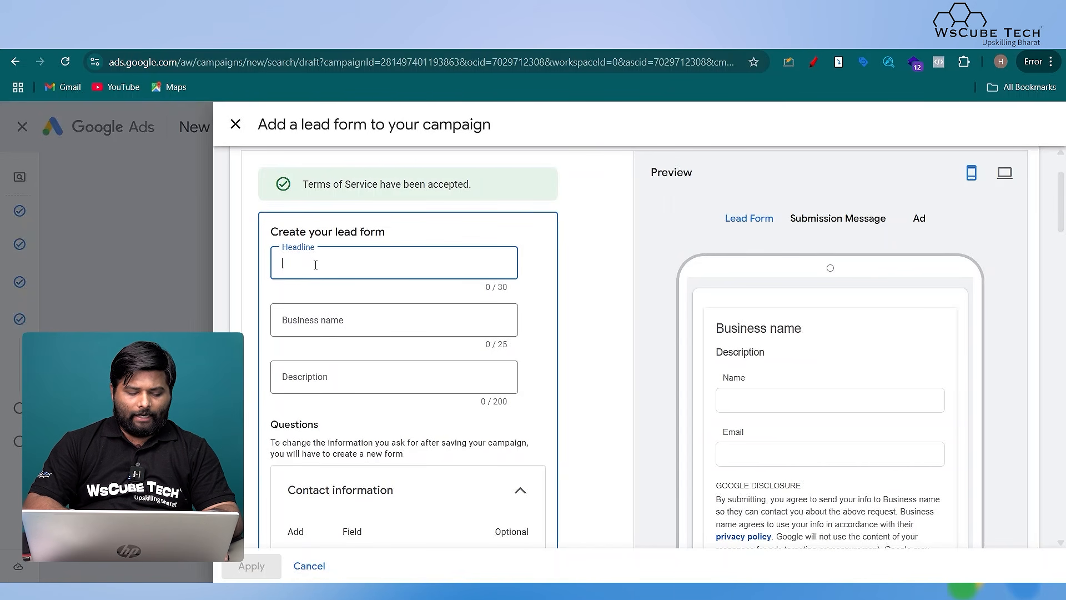
text(Demo)
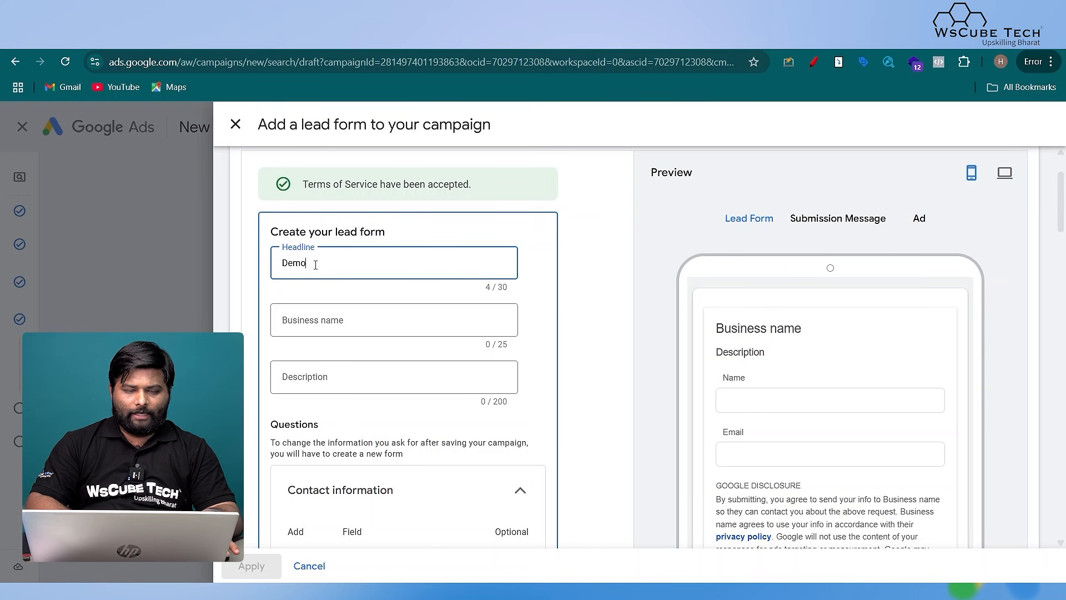
click(335, 320)
text(Wsc)
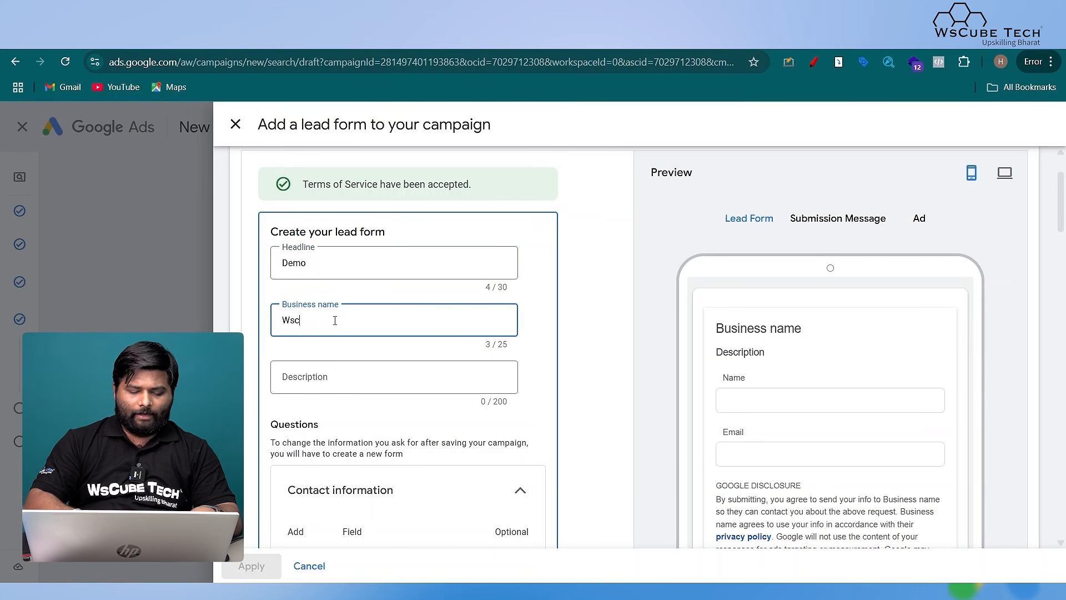
text(ubetech)
click(351, 379)
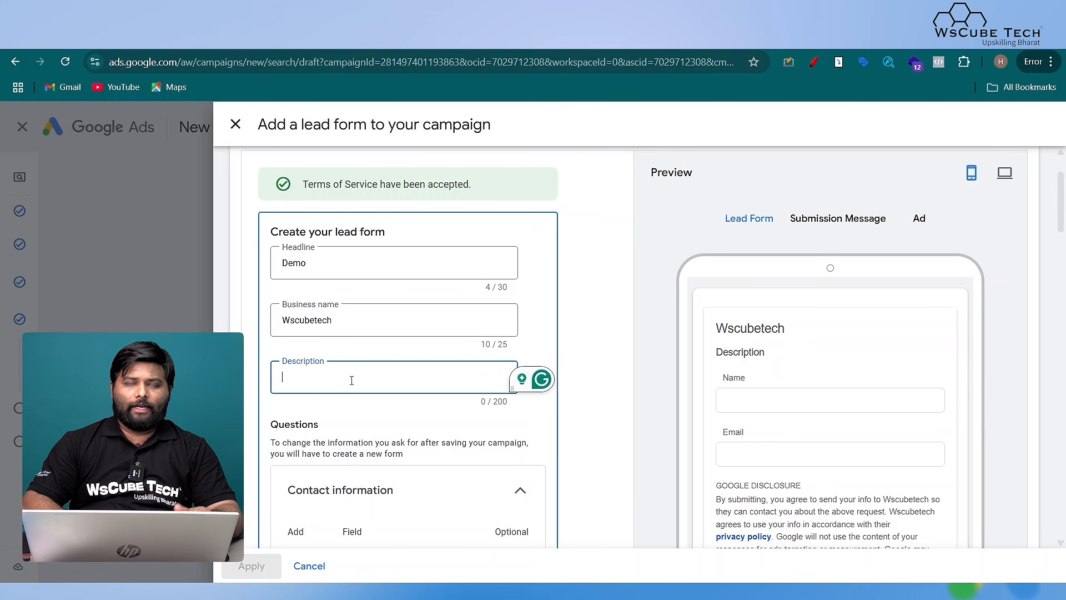
text(Fi)
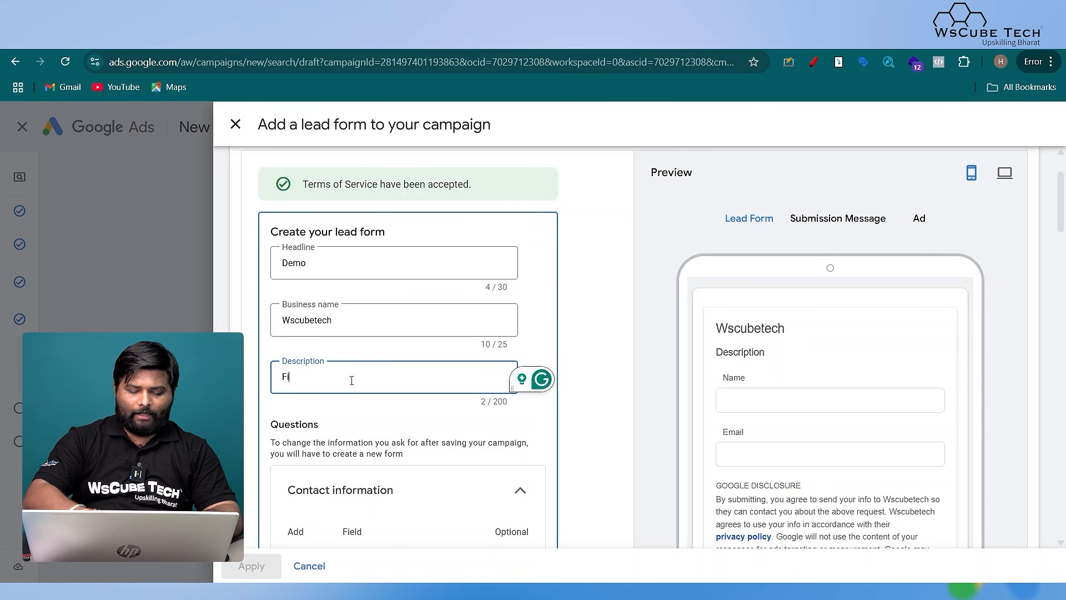
text(ll the form)
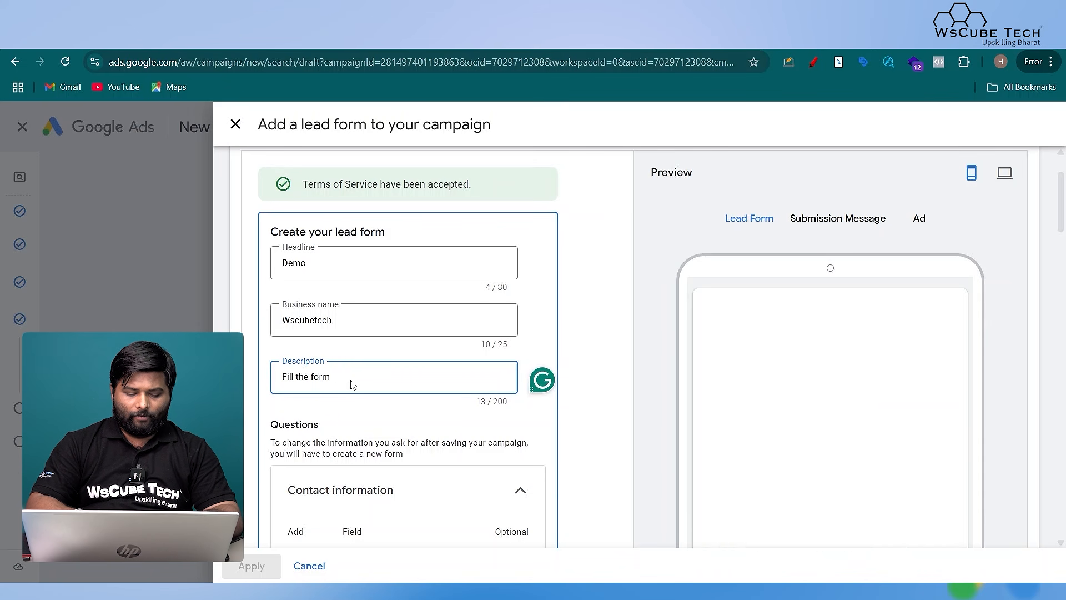
text( for more info)
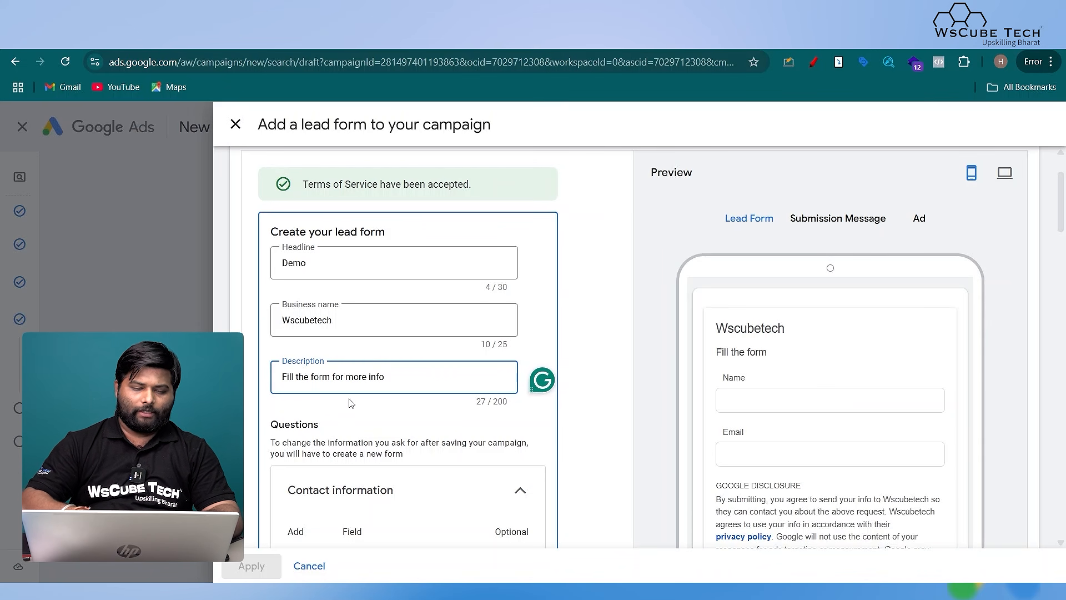
Step: Add the Name, Email and Phone number contact questions to the lead form
scroll(351, 409, down, 1)
scroll(350, 410, down, 3)
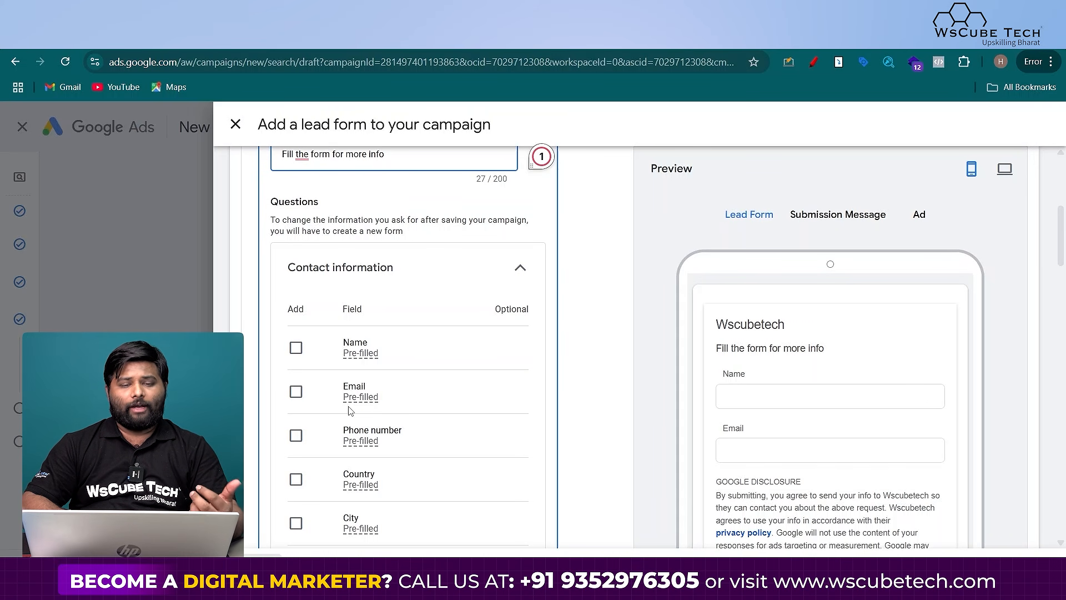
click(296, 348)
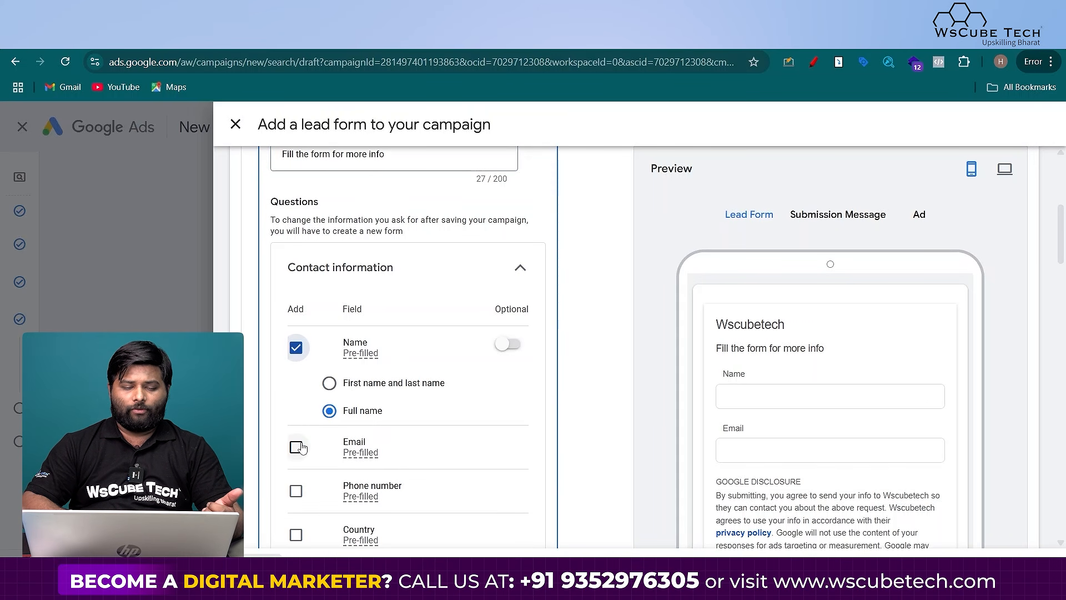
click(296, 448)
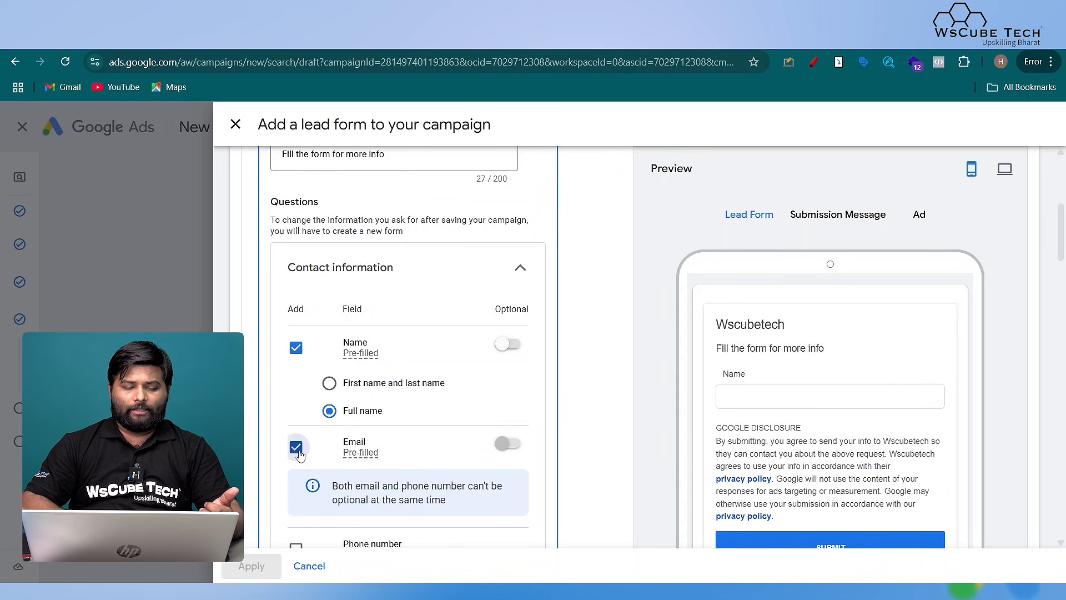
scroll(299, 455, down, 2)
click(296, 435)
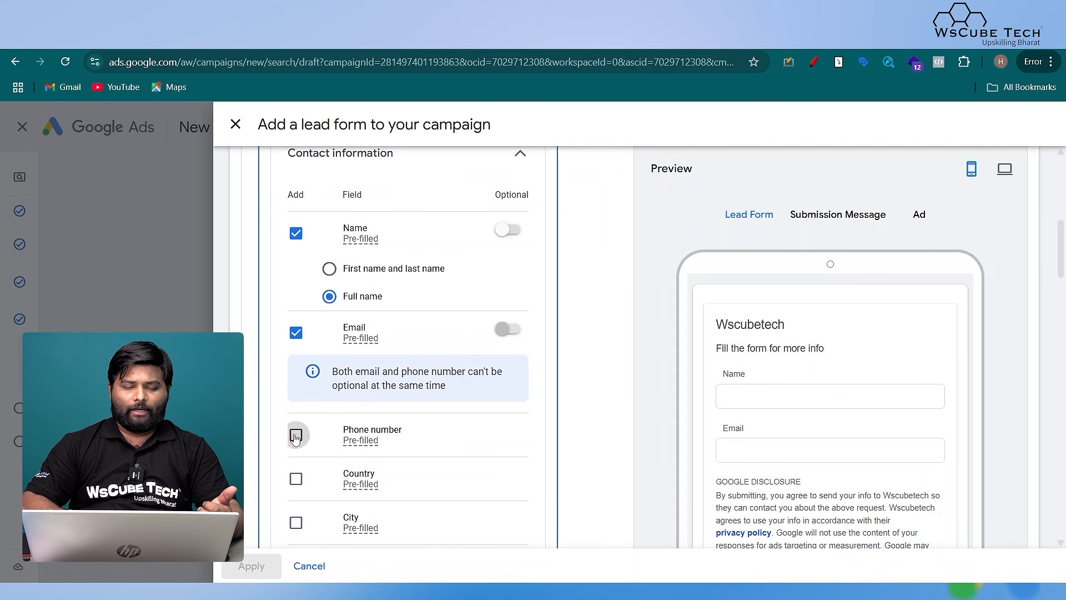
Step: Try making the Name question optional, return it to required, and look over the work information questions
click(509, 228)
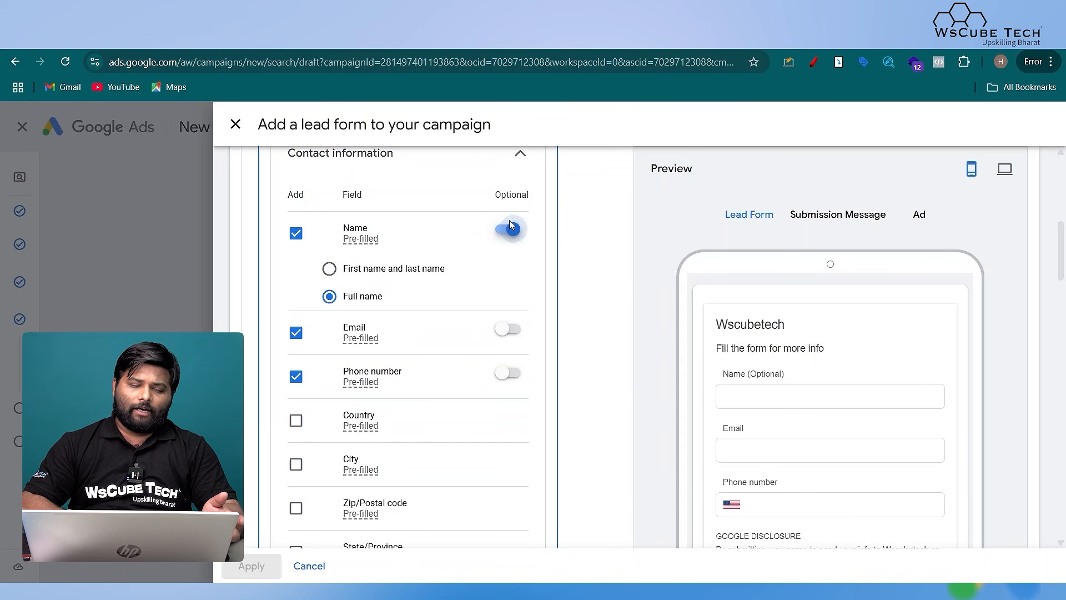
click(508, 228)
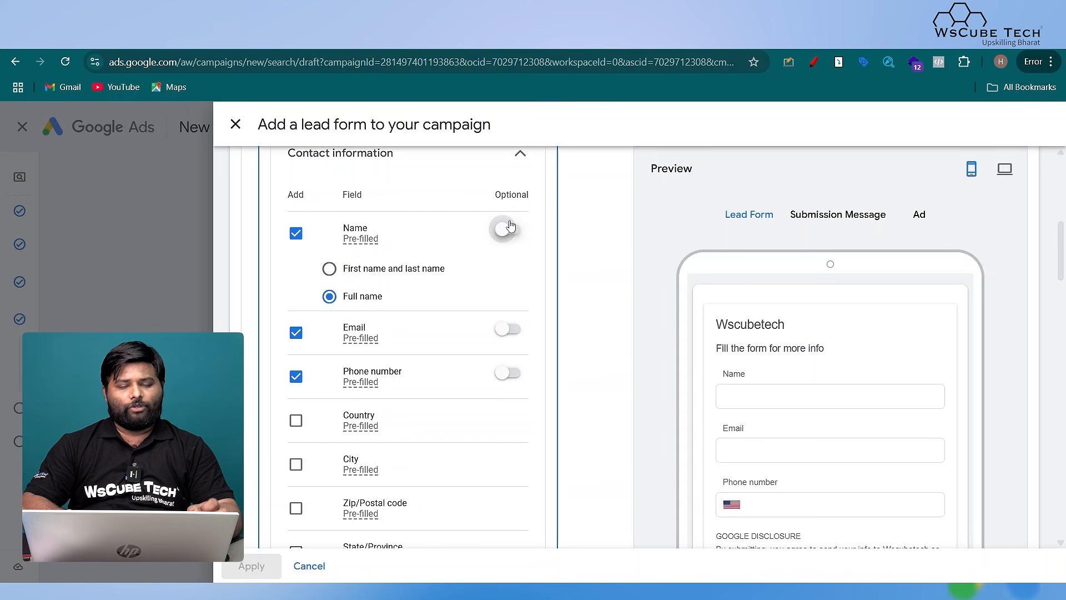
scroll(533, 350, down, 7)
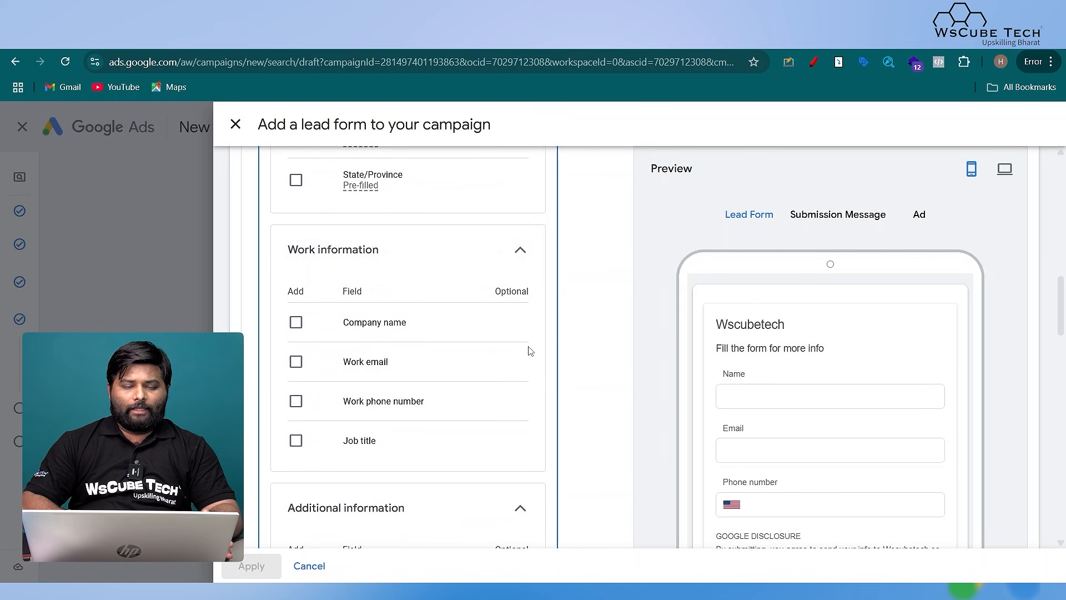
Step: Add the English qualifying question "When do you plan to start further education?" from the Education category to the lead form
scroll(405, 433, down, 3)
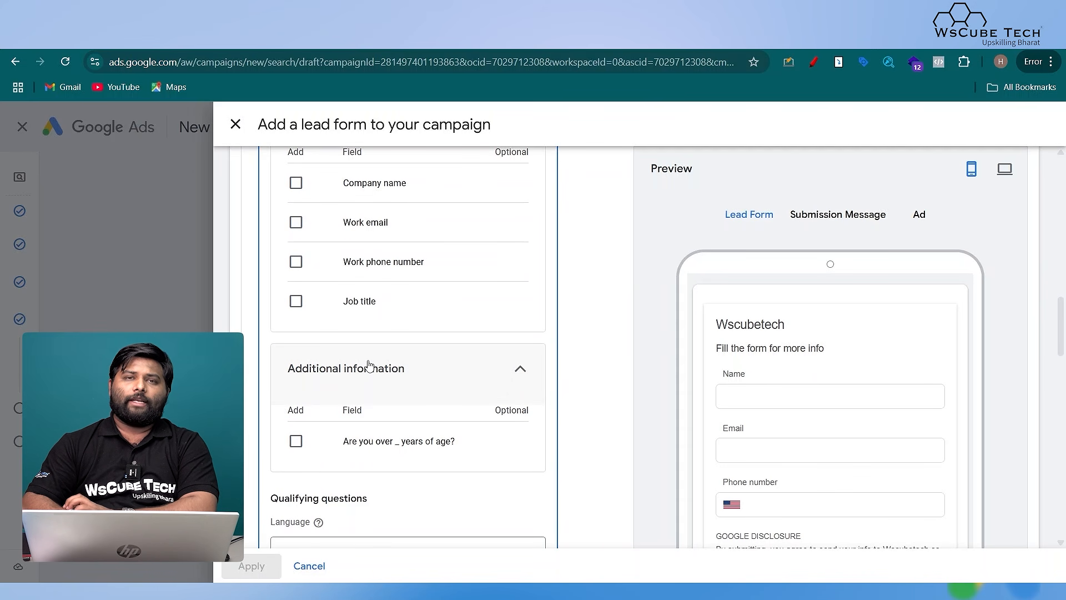
scroll(369, 363, down, 5)
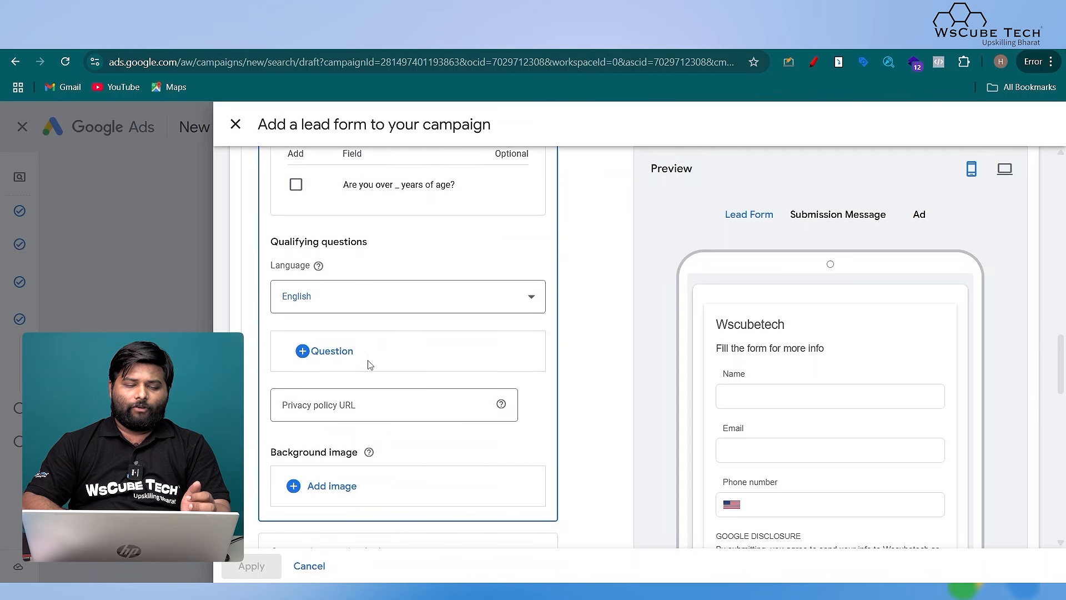
click(341, 347)
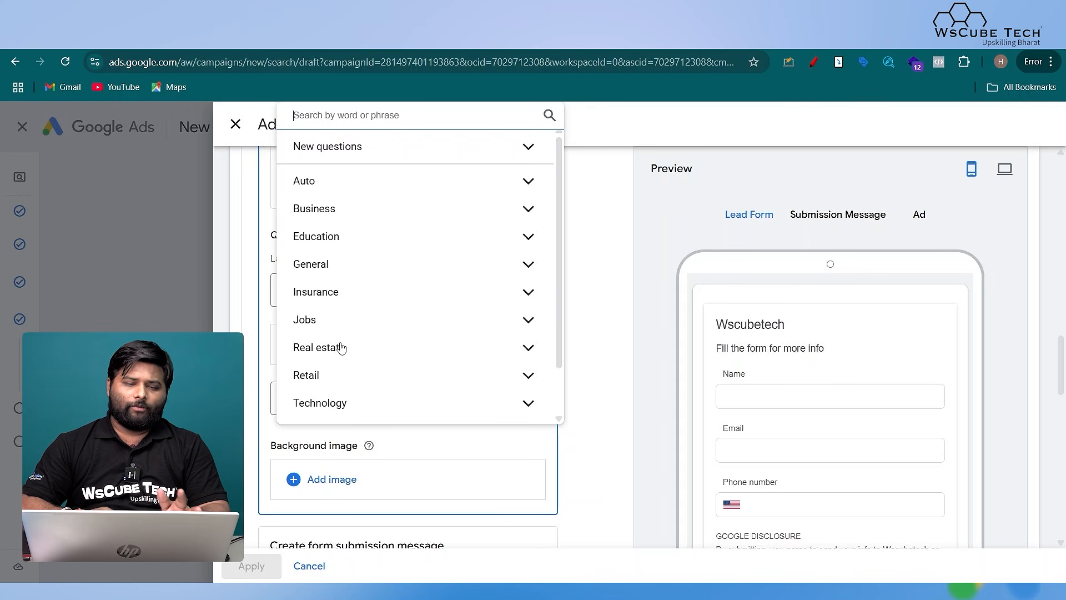
click(375, 228)
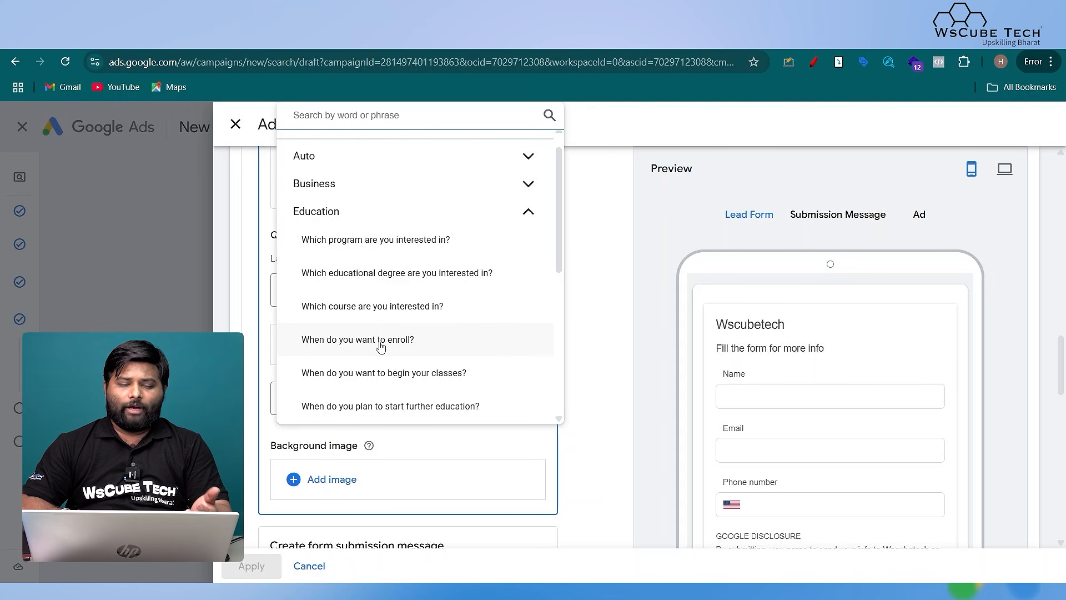
scroll(369, 297, down, 4)
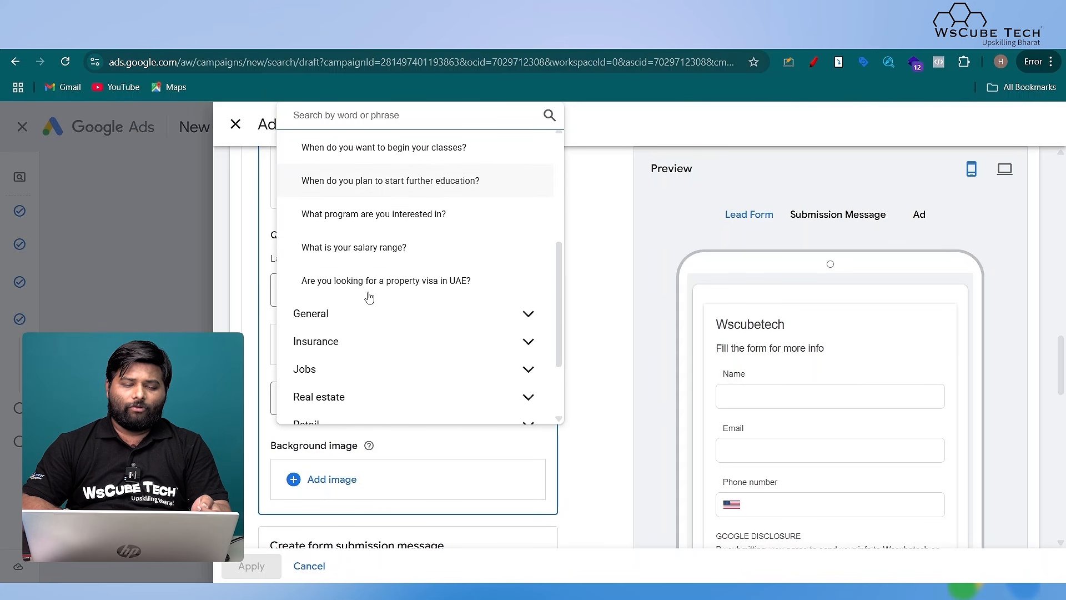
scroll(369, 297, up, 1)
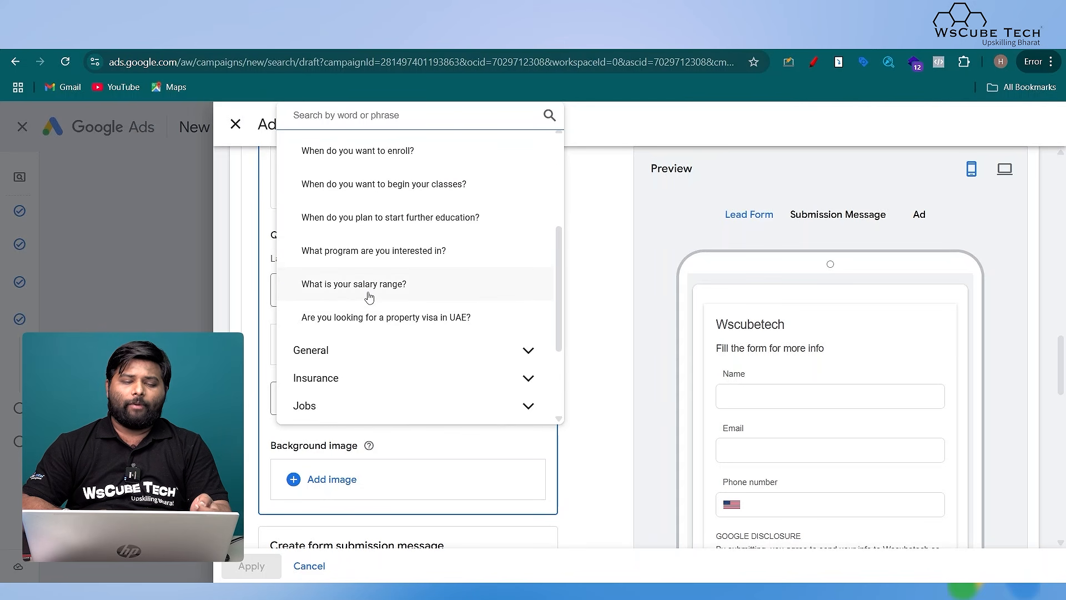
click(379, 217)
scroll(383, 311, down, 2)
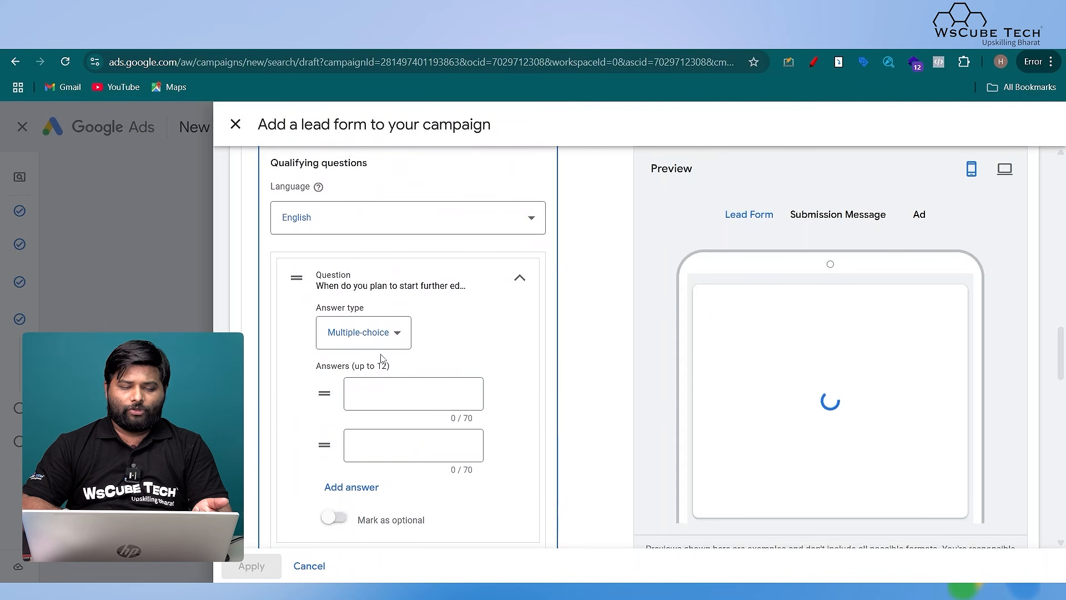
Step: Enter 1 year and 2 year as the multiple-choice answers to the further education question
click(398, 389)
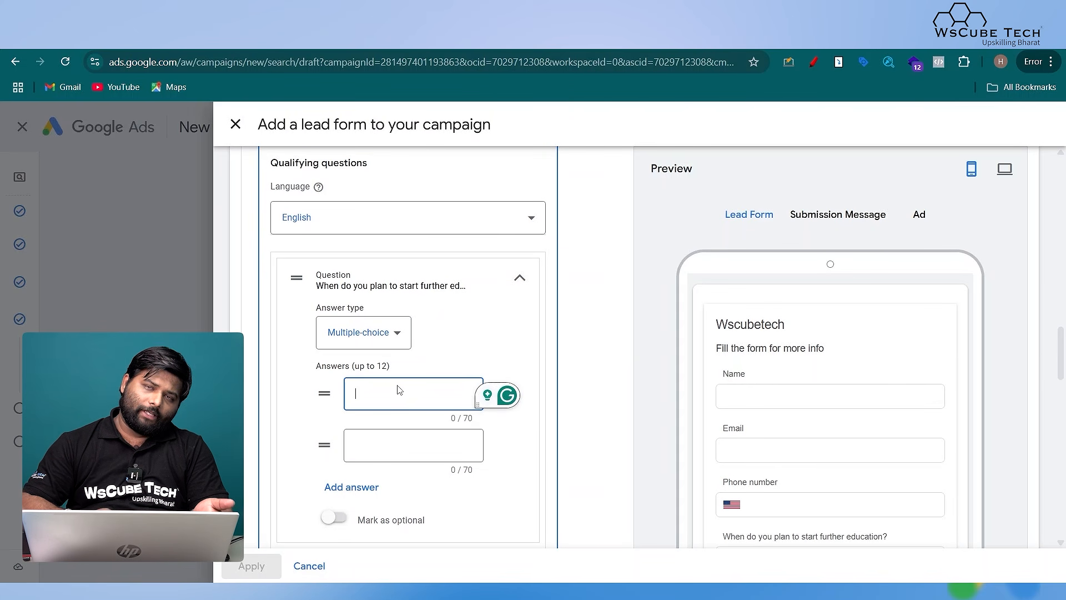
scroll(397, 390, down, 2)
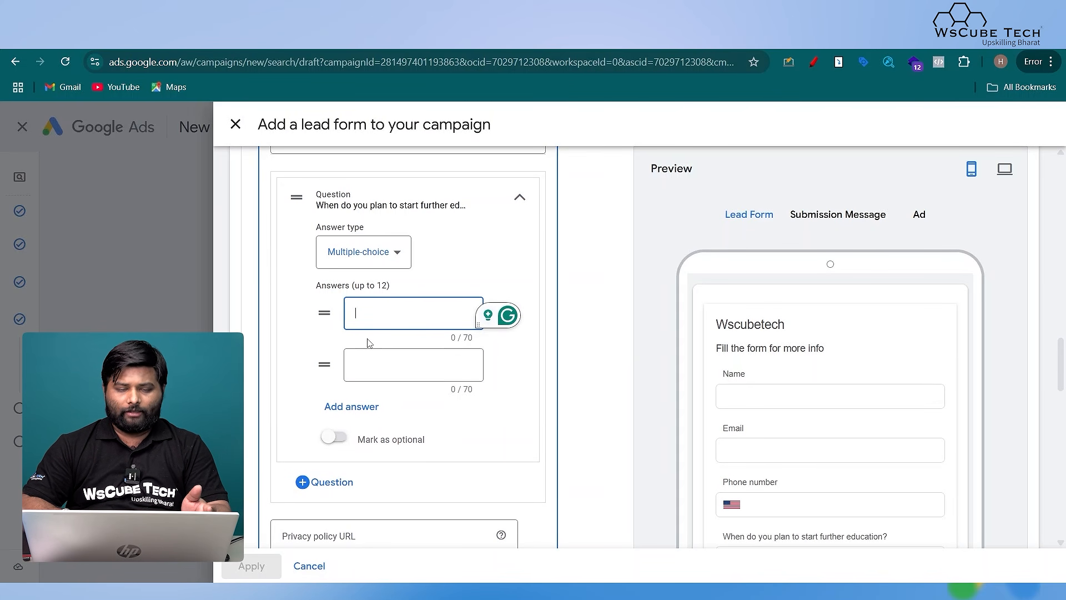
scroll(355, 277, up, 1)
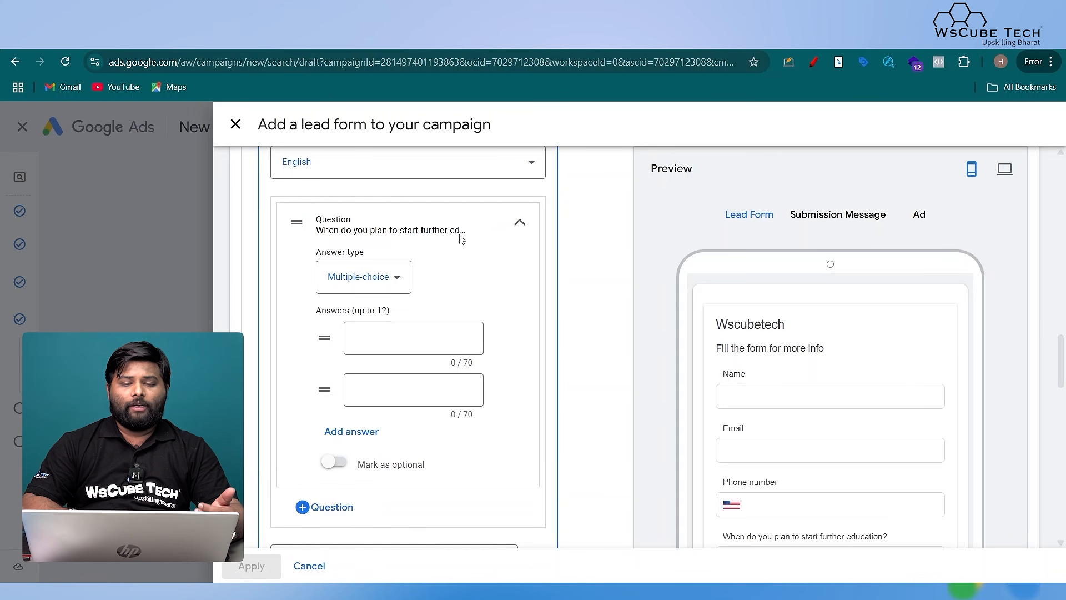
scroll(411, 294, down, 1)
click(414, 305)
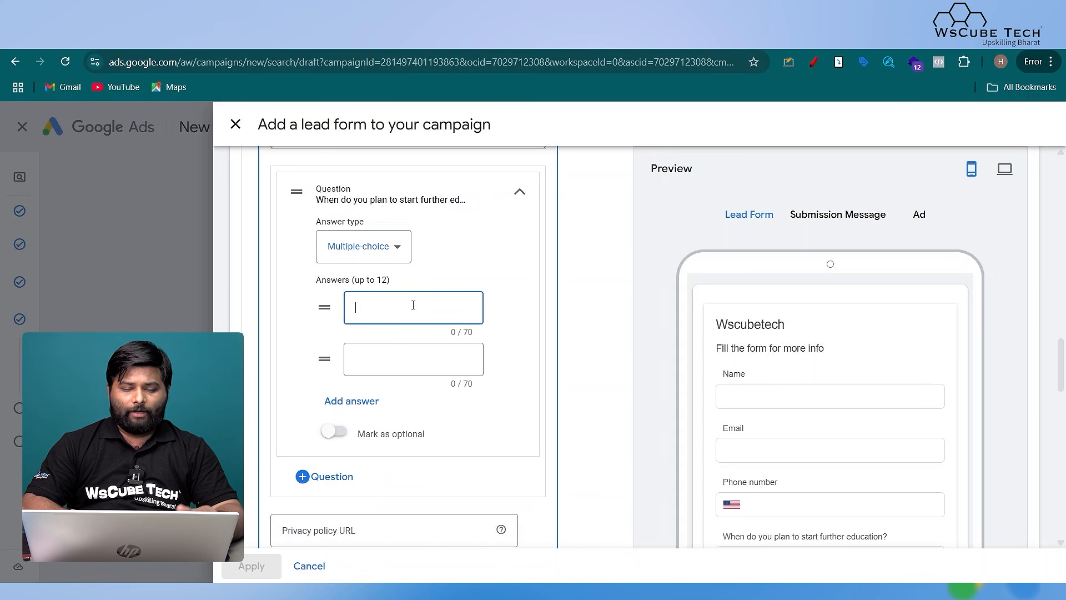
text(1 year)
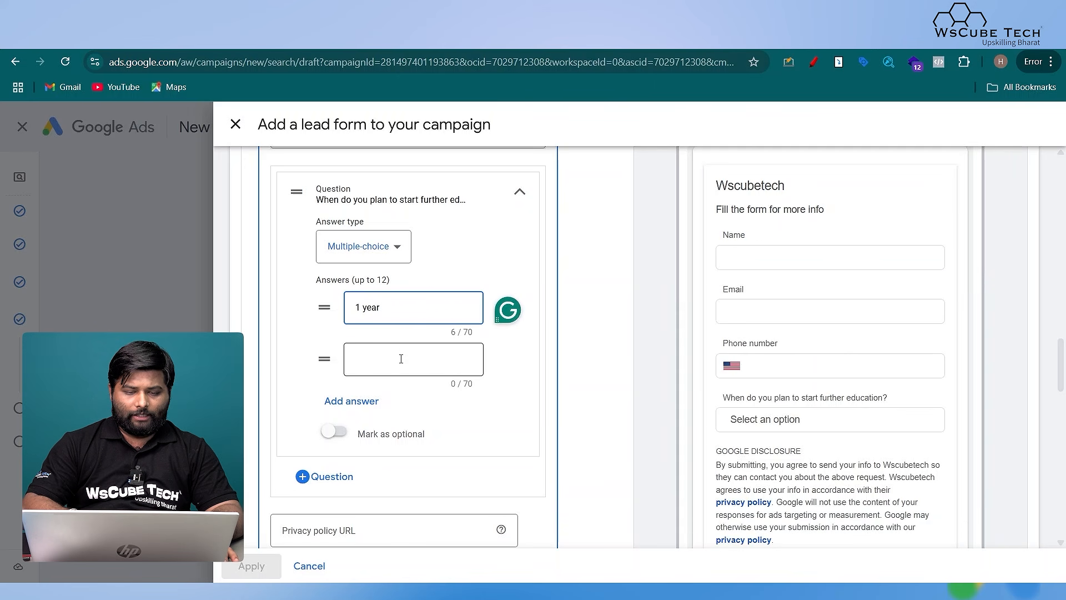
click(401, 359)
text(2 year)
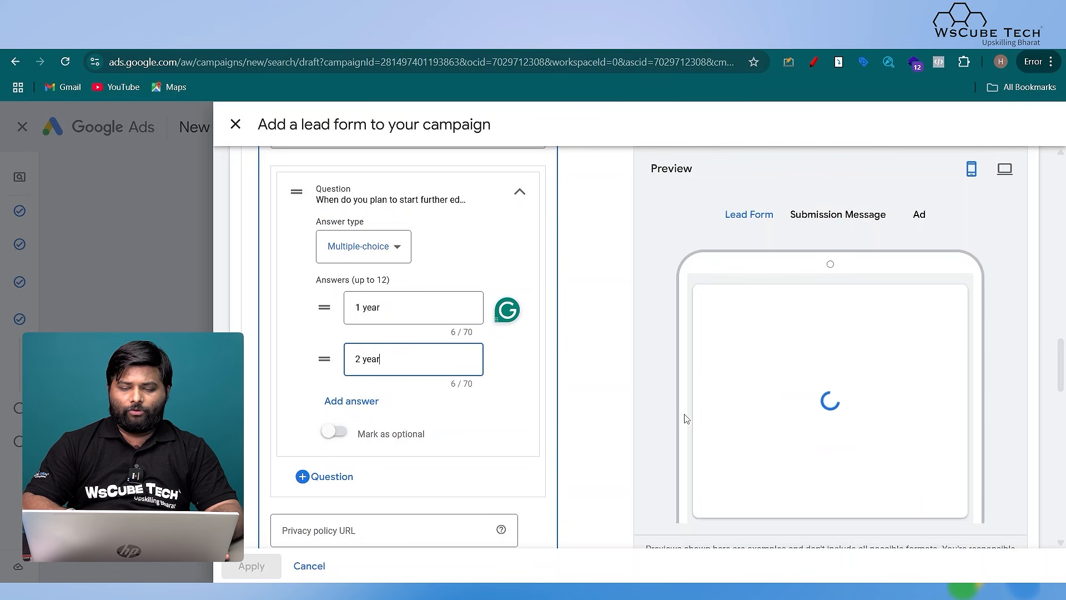
Step: Review the lead form preview with the new question, the remaining form sections and the privacy policy URL field
scroll(762, 424, down, 3)
scroll(762, 421, down, 15)
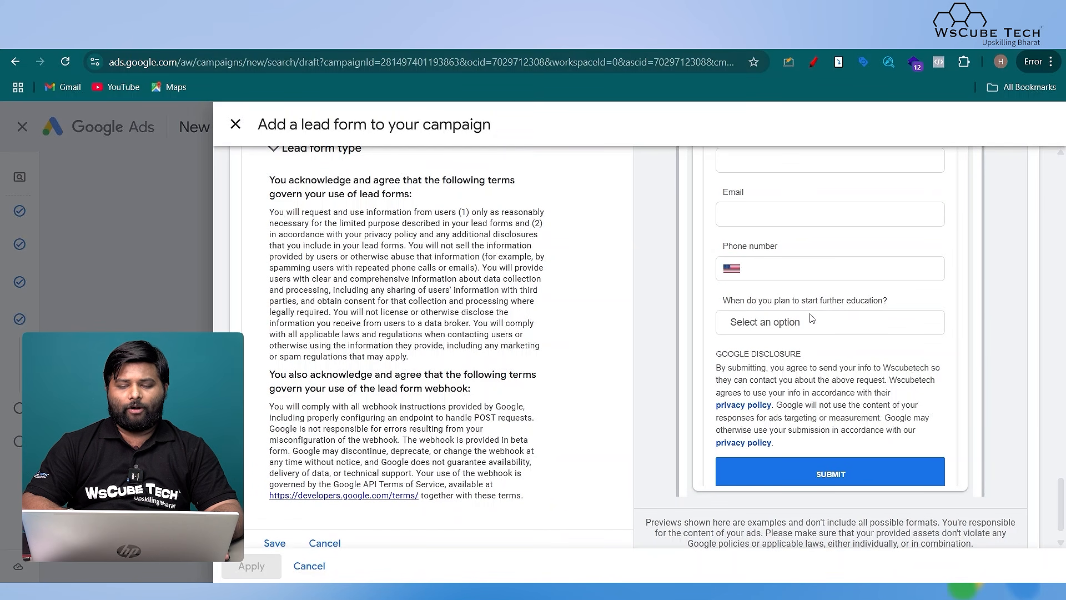
scroll(630, 270, up, 10)
scroll(630, 271, up, 3)
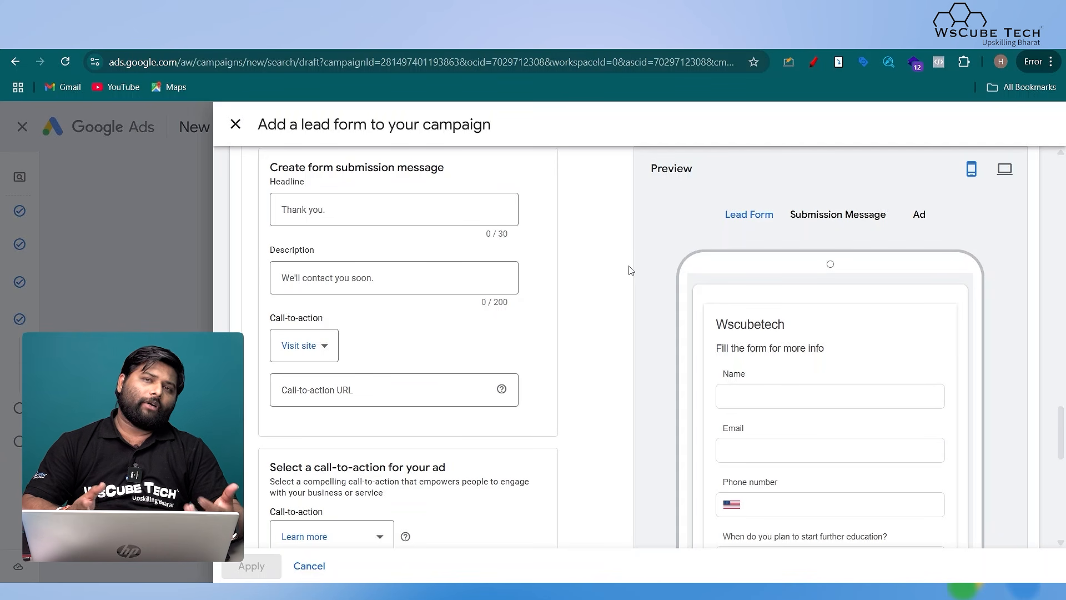
scroll(631, 271, up, 10)
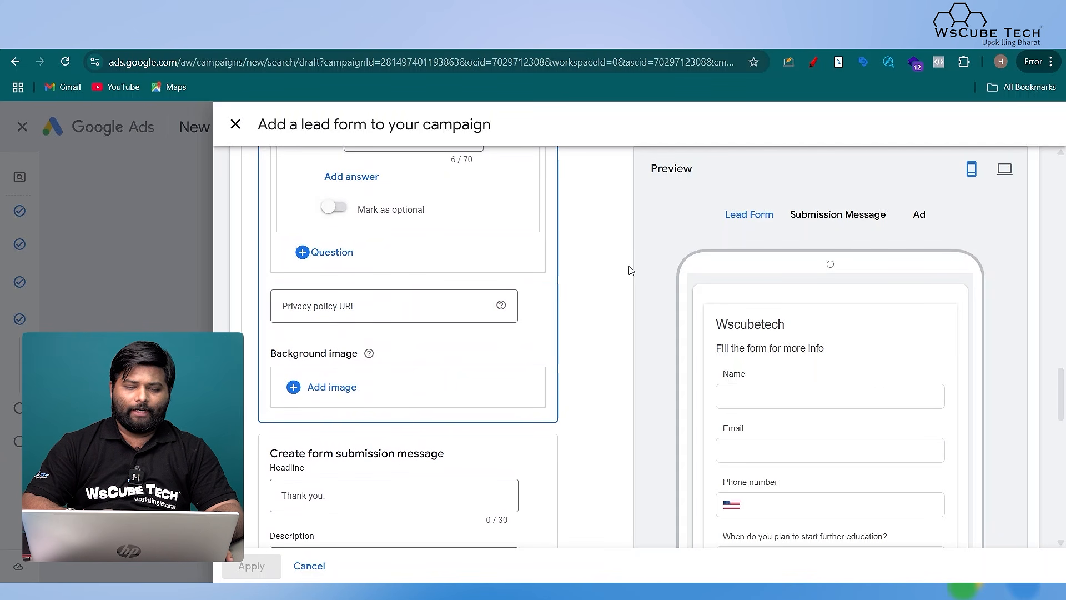
scroll(630, 271, down, 3)
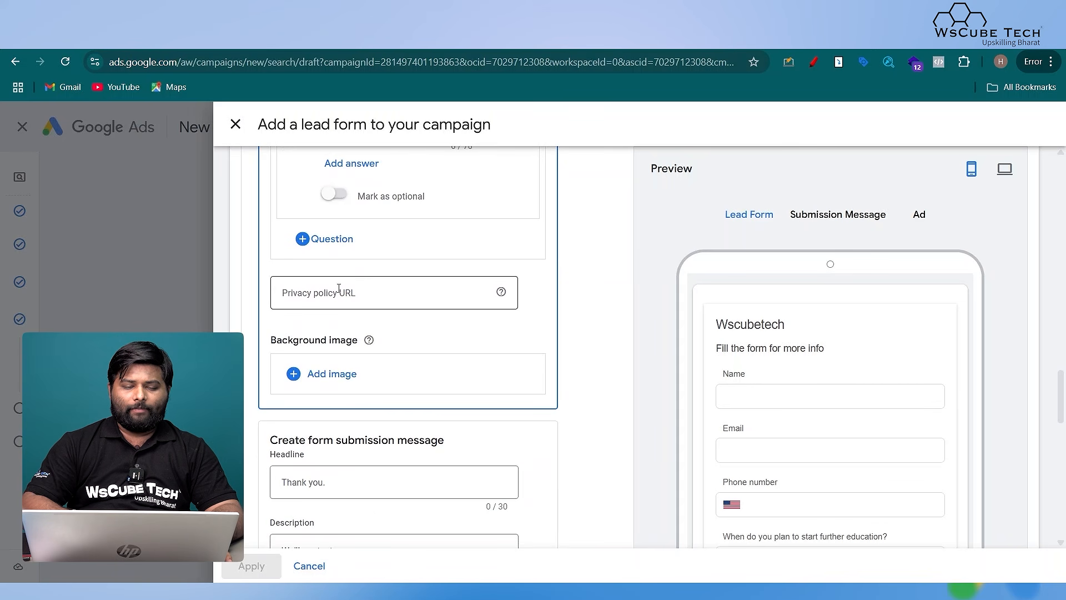
click(339, 289)
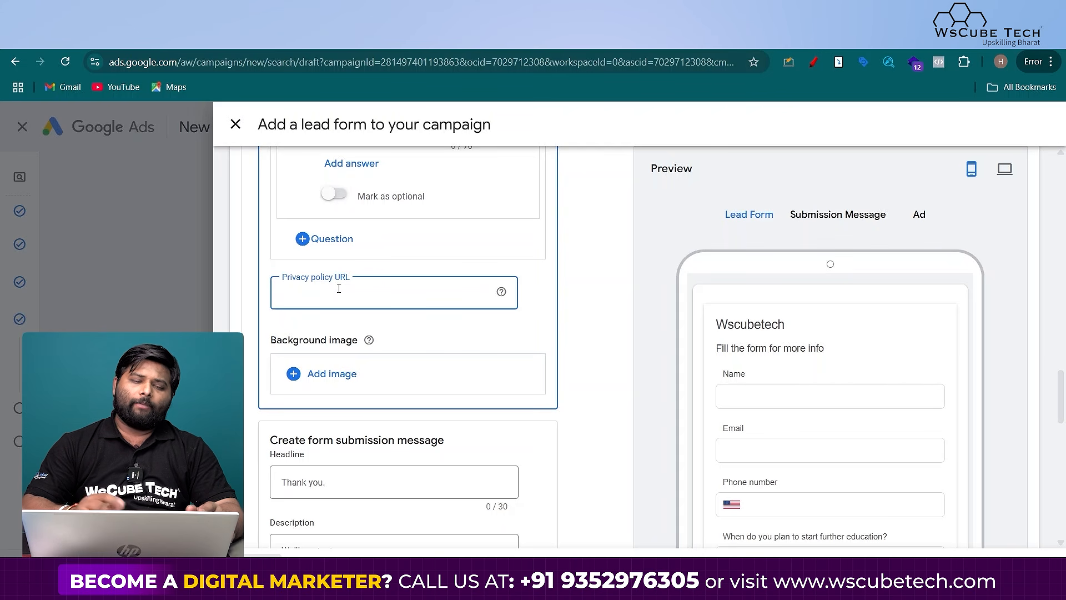
Step: Check the image size guidelines and upload Career Opportunities Ads Creative V1 1200X628 WsCube Tech 04 as the form's background image
scroll(338, 289, down, 3)
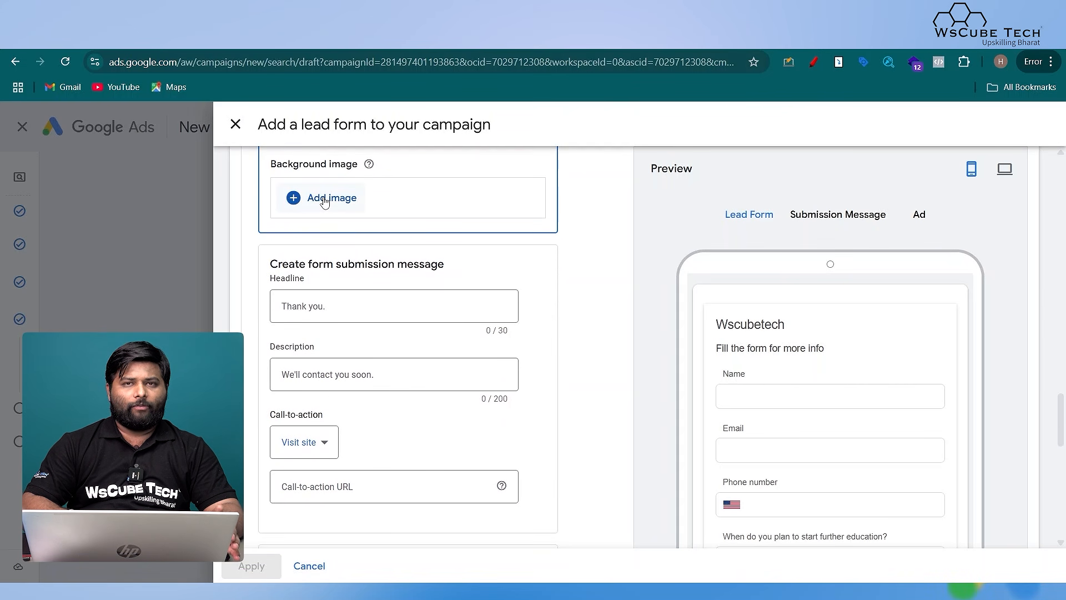
scroll(325, 202, up, 3)
scroll(325, 202, down, 2)
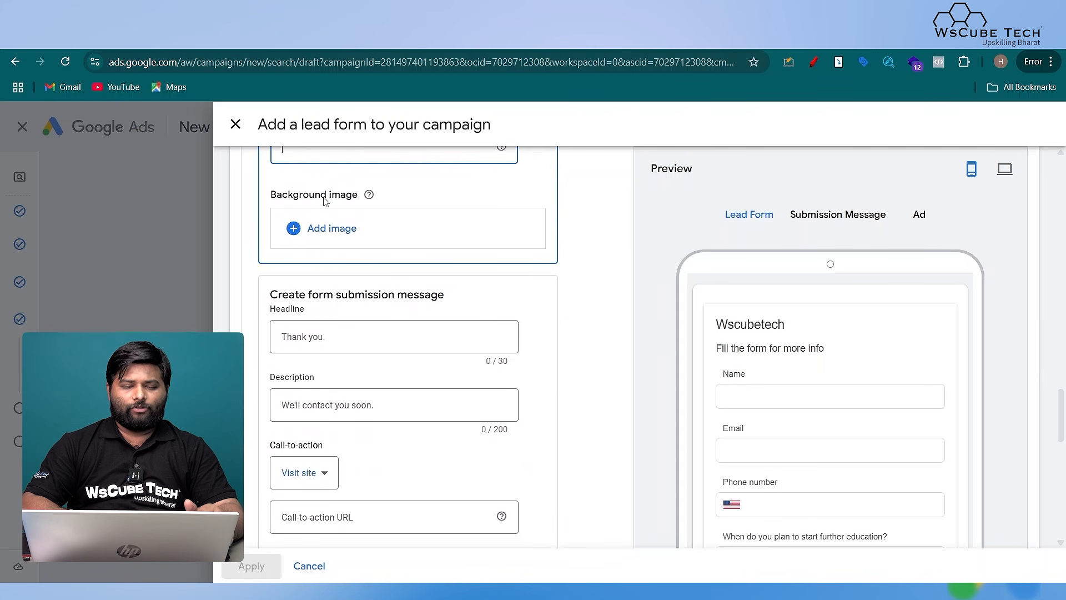
click(360, 233)
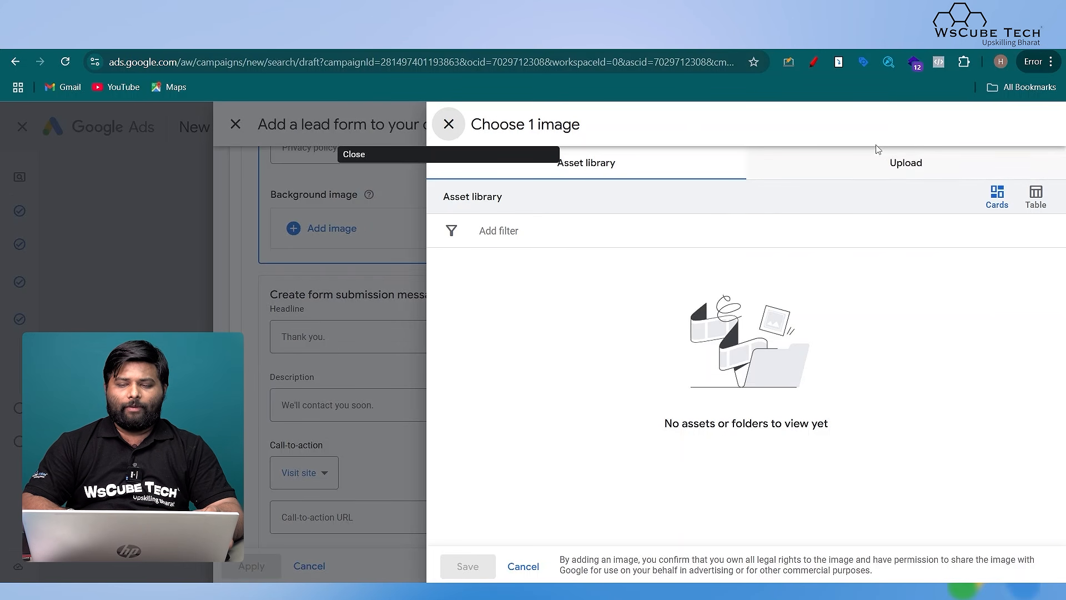
mouse_move(1052, 127)
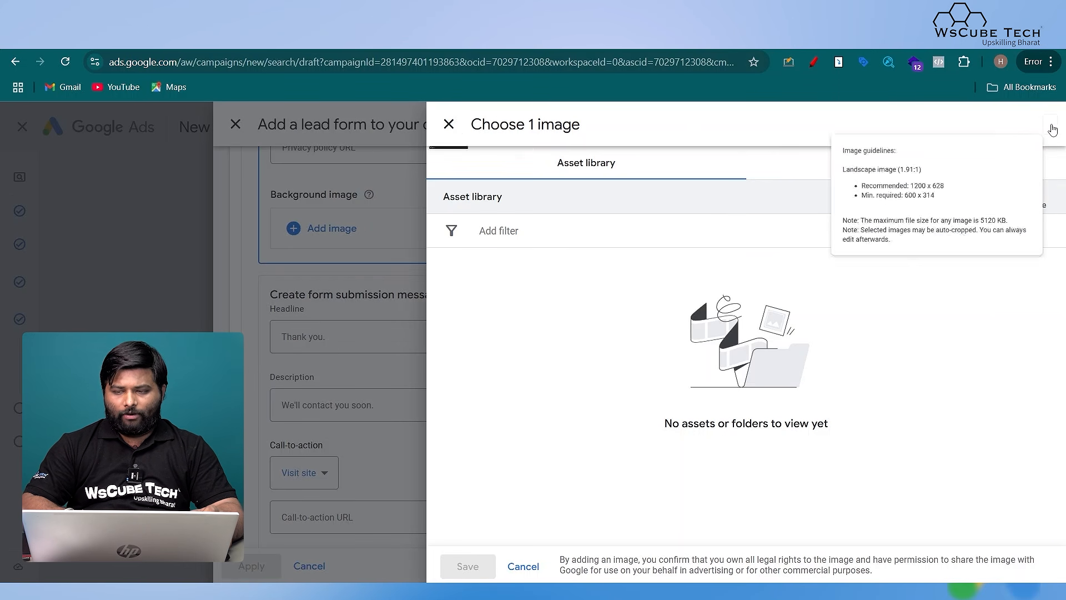
drag(887, 224, 814, 214)
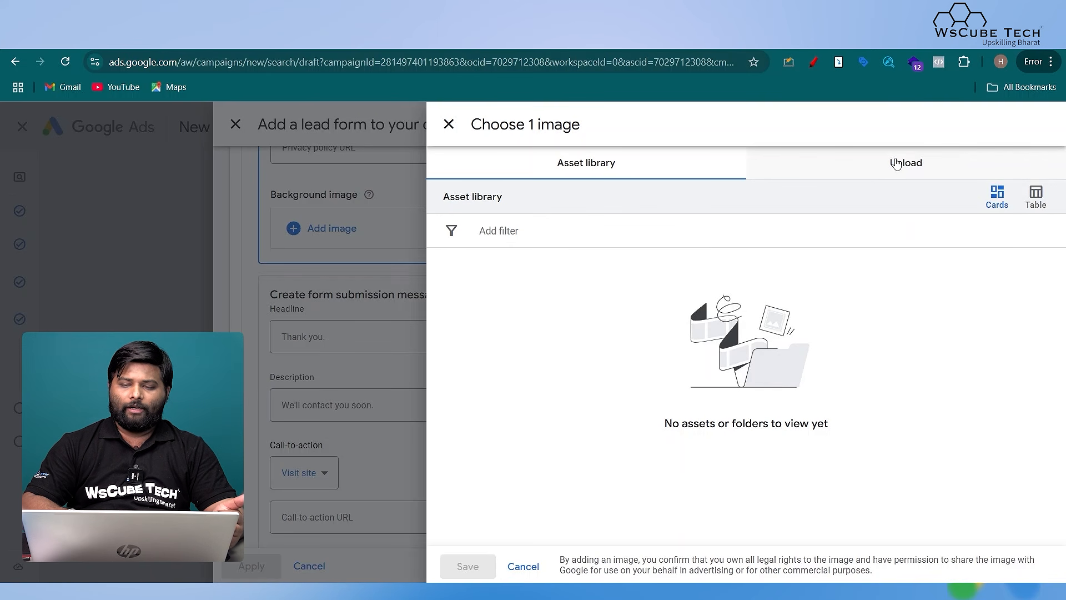
click(896, 163)
click(708, 398)
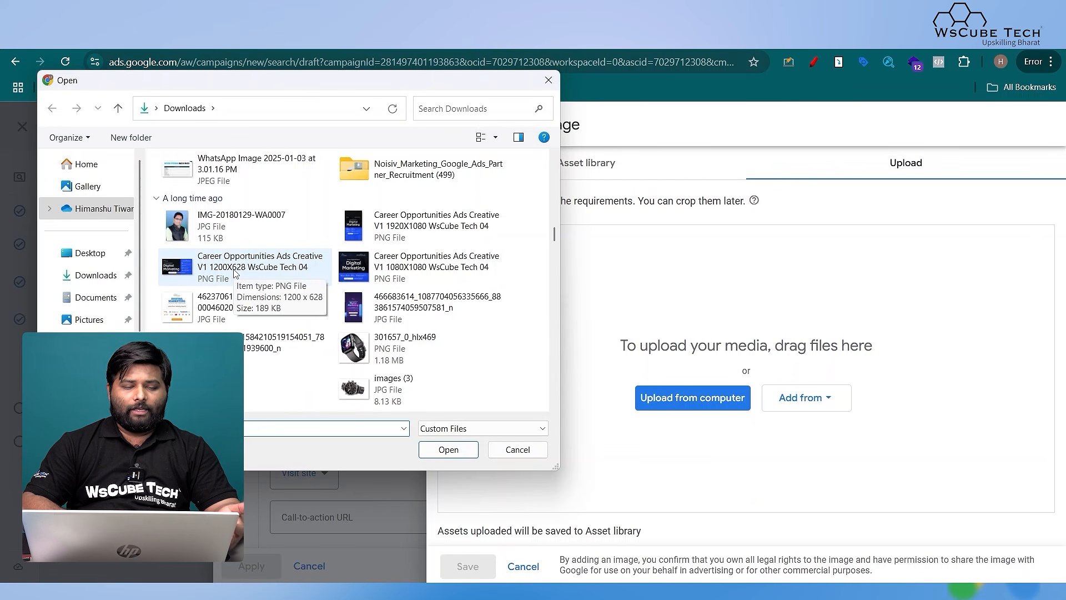
double_click(233, 271)
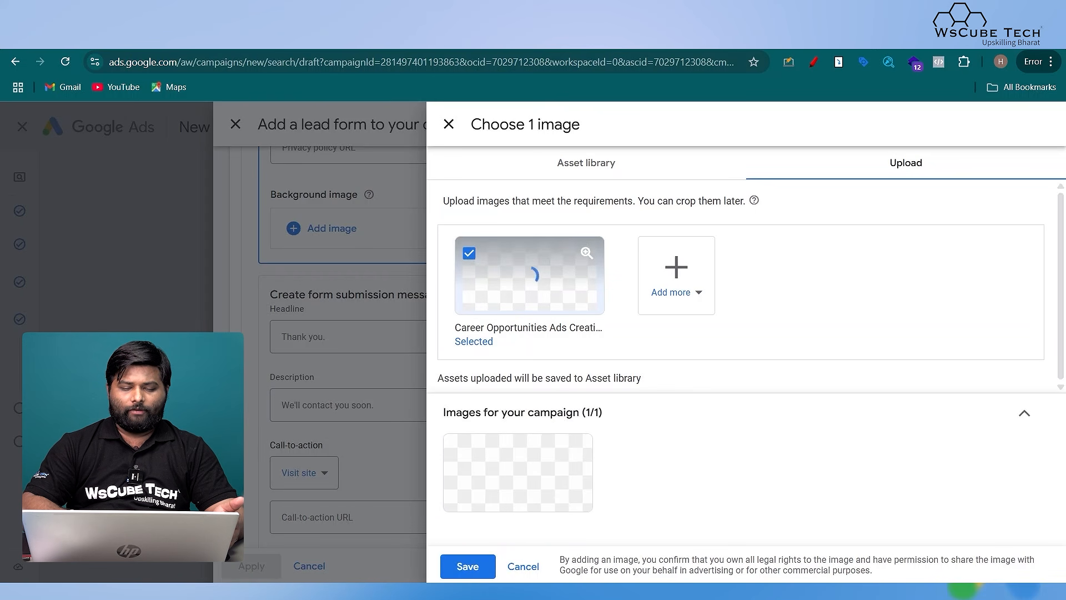
click(468, 568)
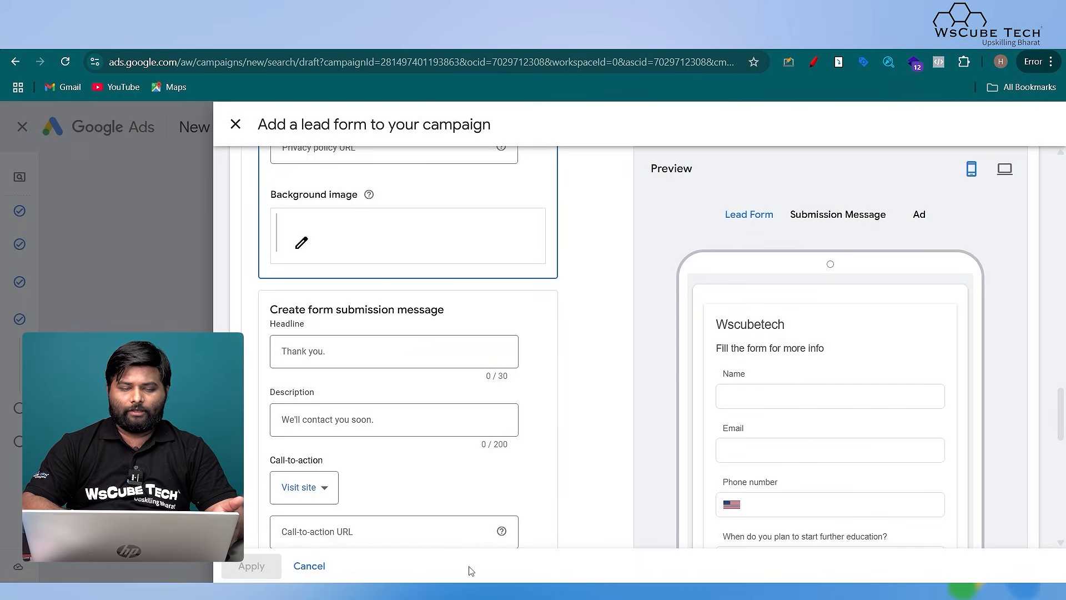
Step: Look over the form submission message's headline and description fields and its available call-to-action options
scroll(532, 358, down, 1)
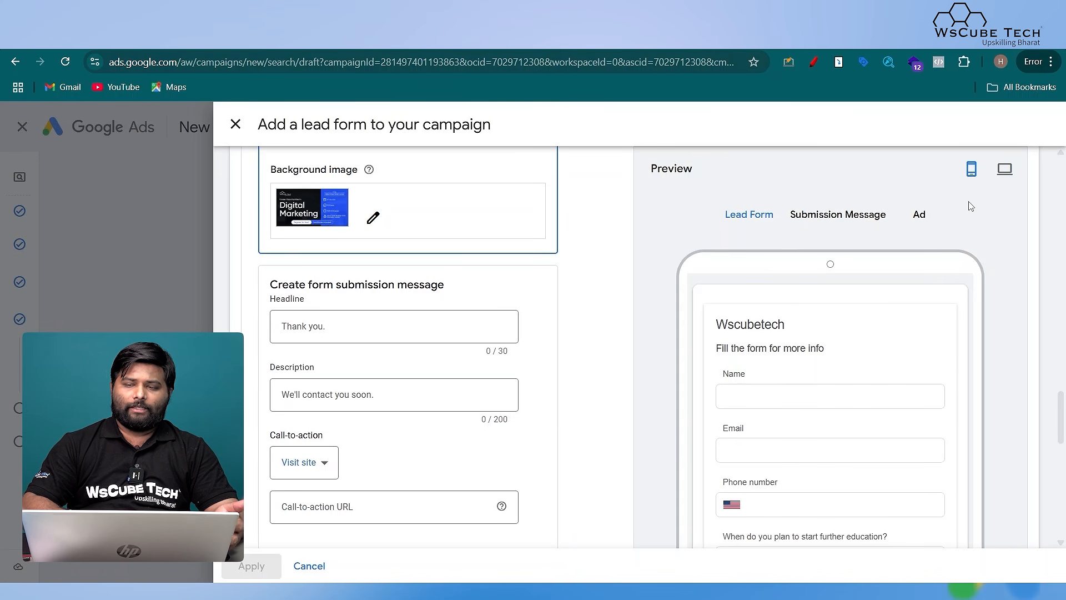
scroll(833, 350, down, 3)
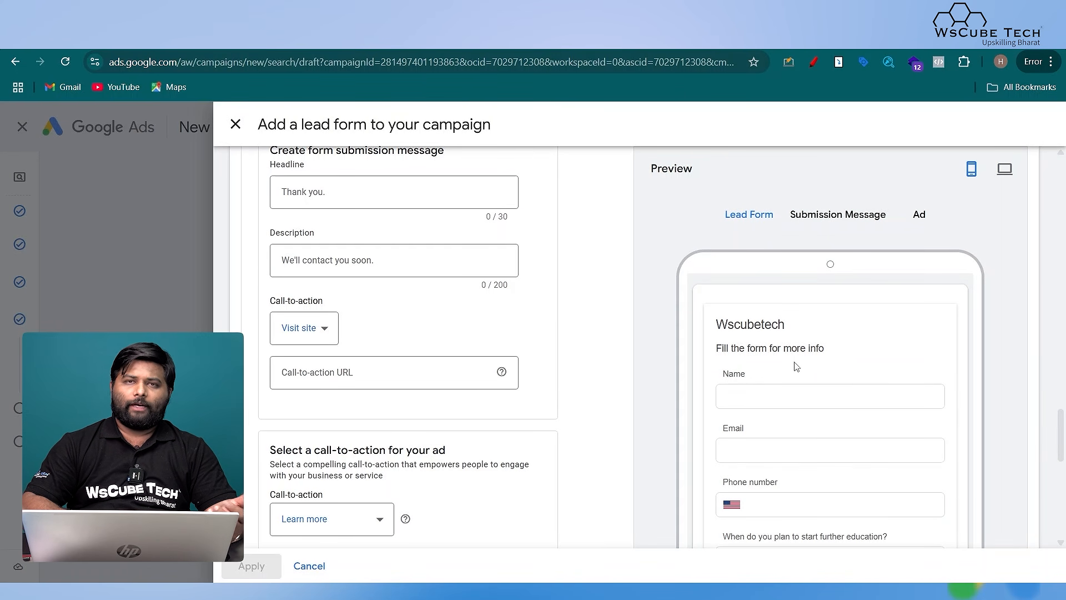
scroll(431, 387, up, 3)
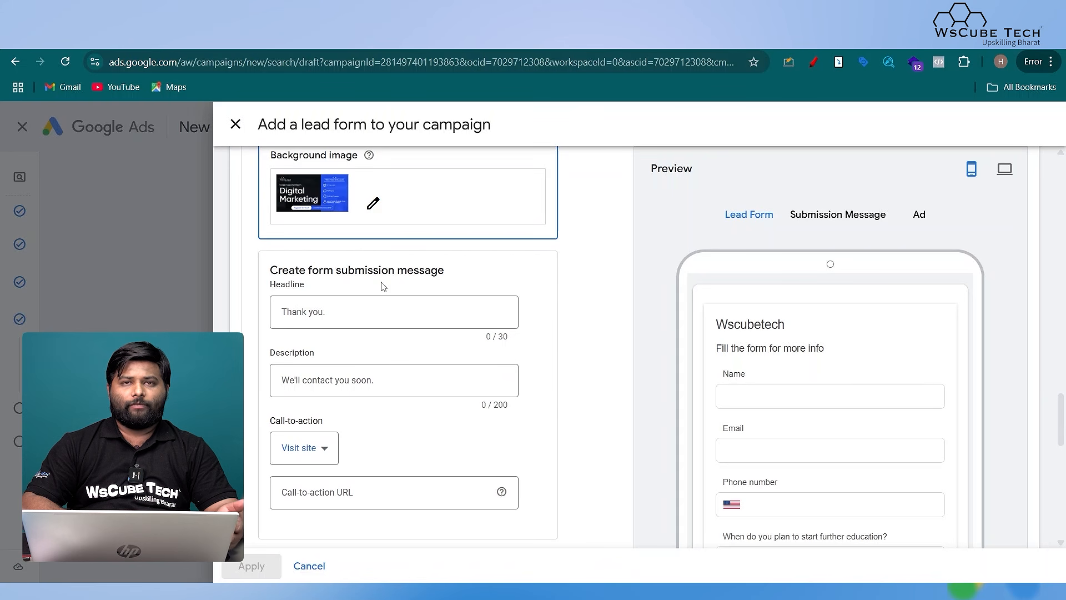
scroll(384, 286, down, 1)
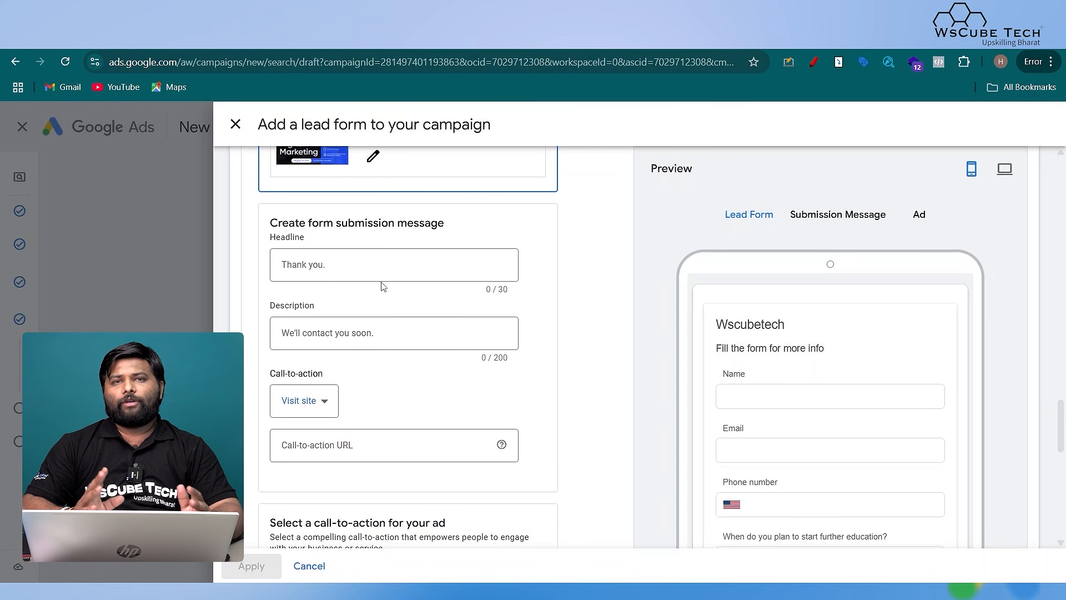
click(329, 263)
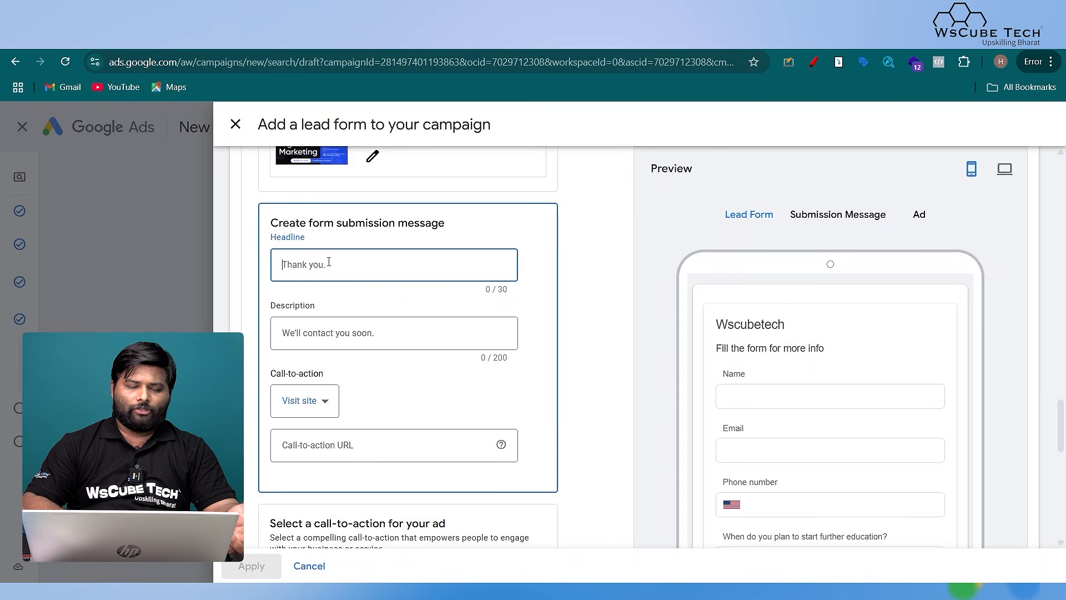
click(309, 401)
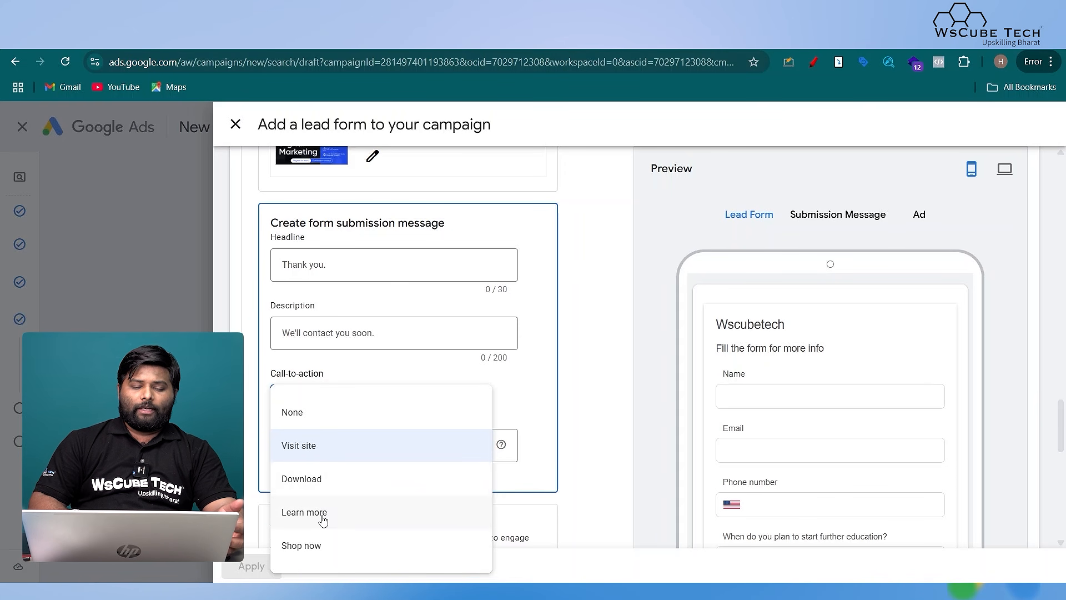
click(561, 442)
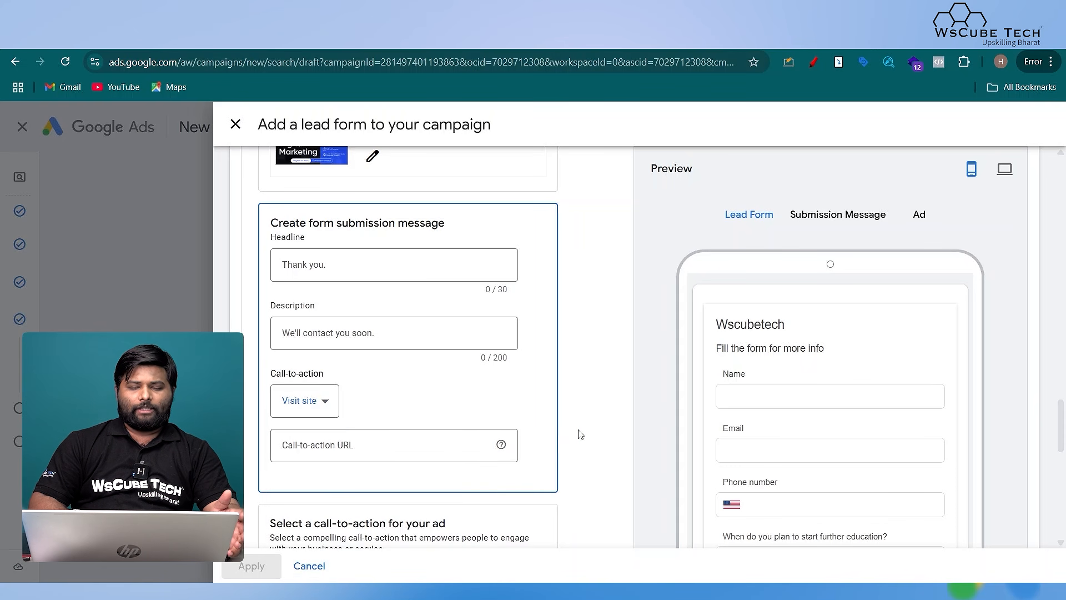
Step: Preview the submission message on the mobile mockup
scroll(763, 405, down, 3)
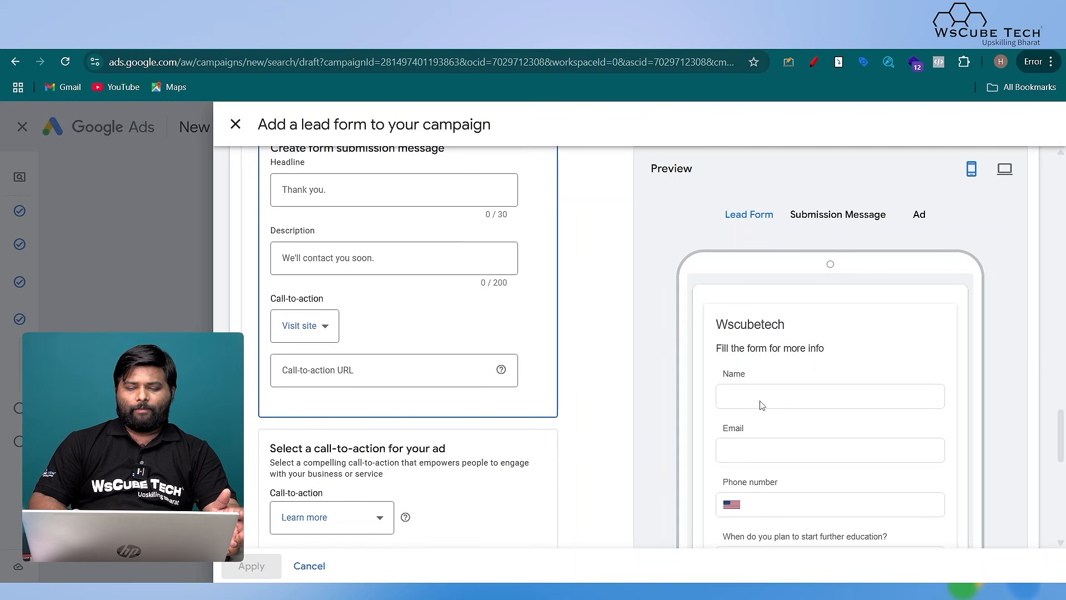
click(841, 216)
scroll(799, 370, down, 1)
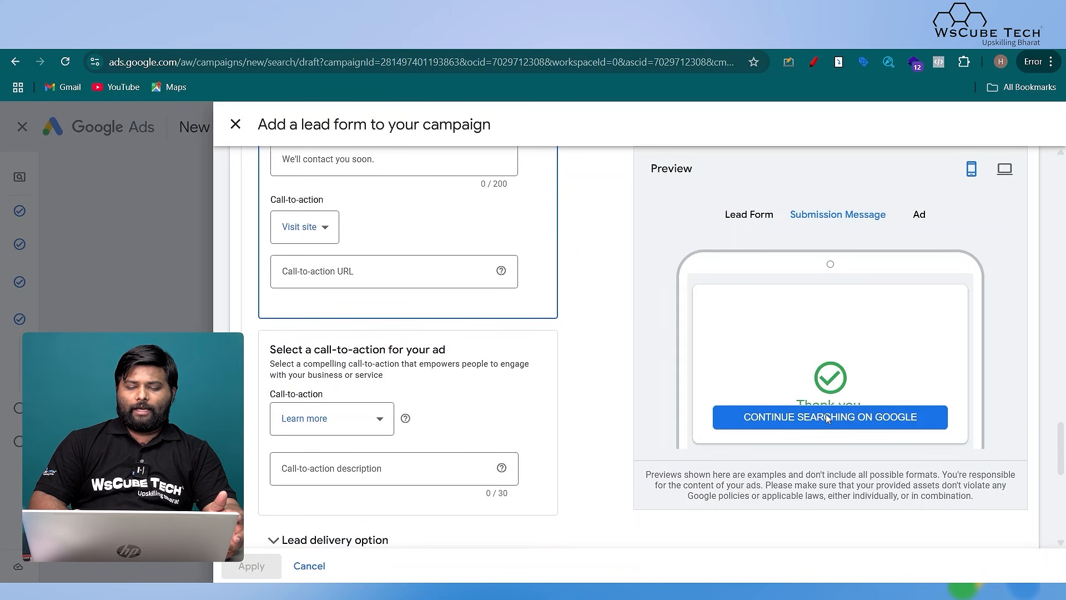
Step: Set the lead form ad's call-to-action to Get info and preview how the ad looks on mobile
scroll(619, 353, up, 2)
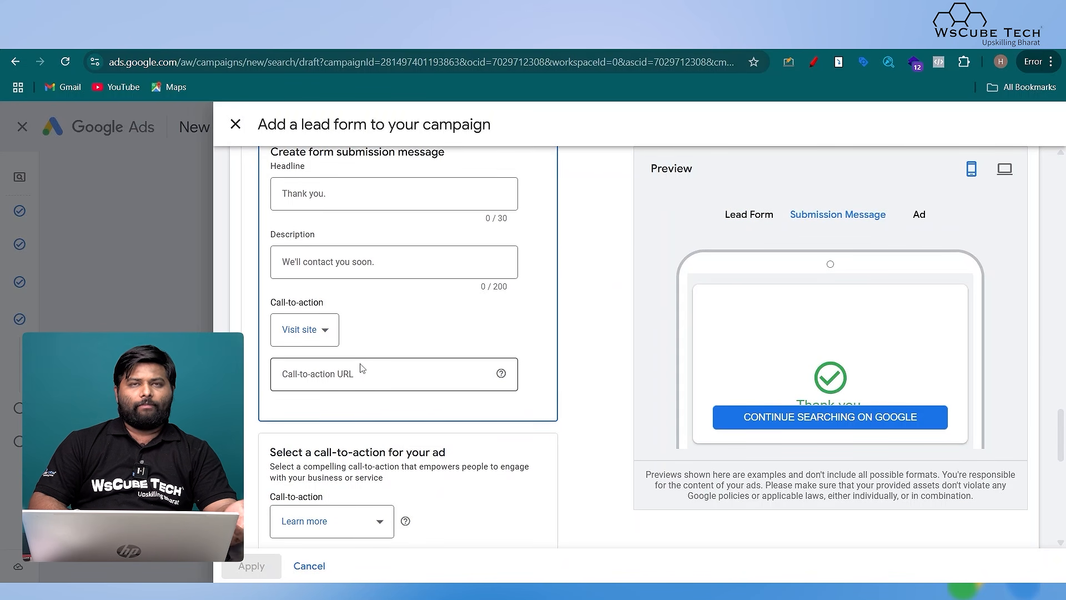
scroll(331, 385, down, 3)
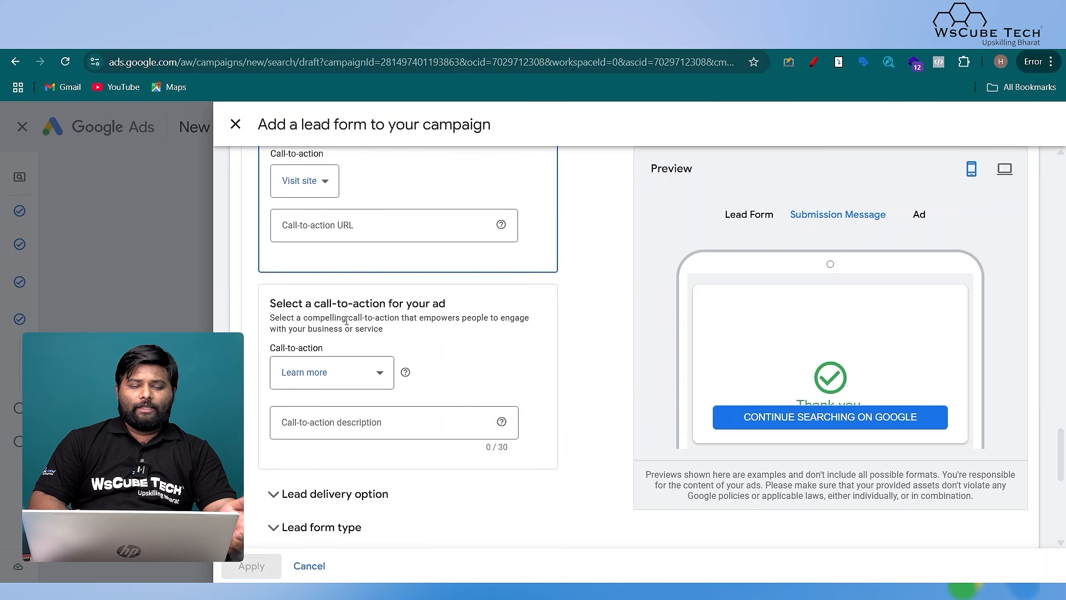
scroll(434, 321, down, 1)
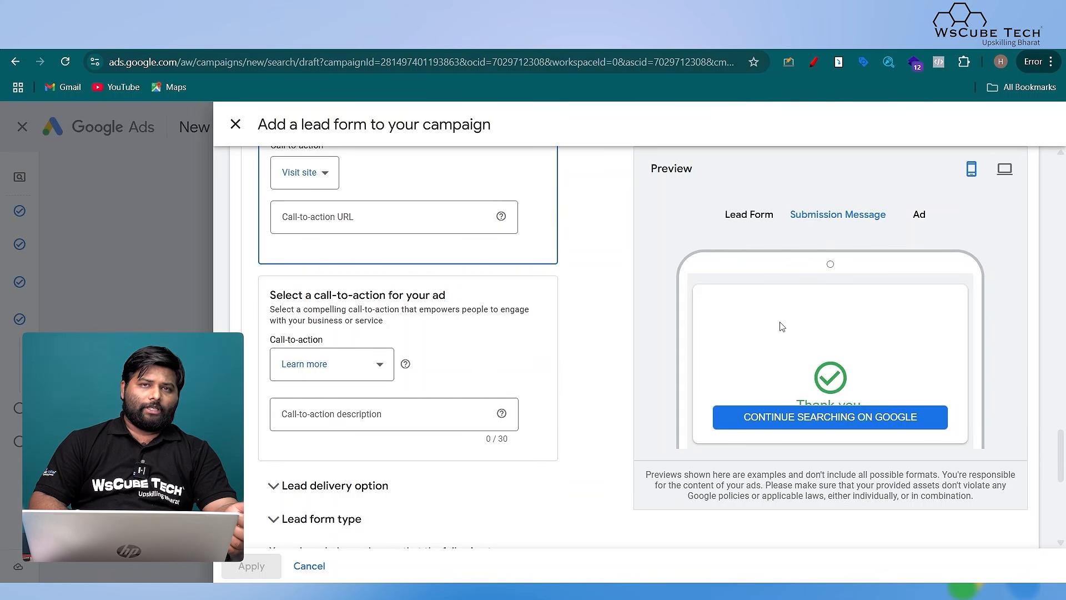
click(339, 365)
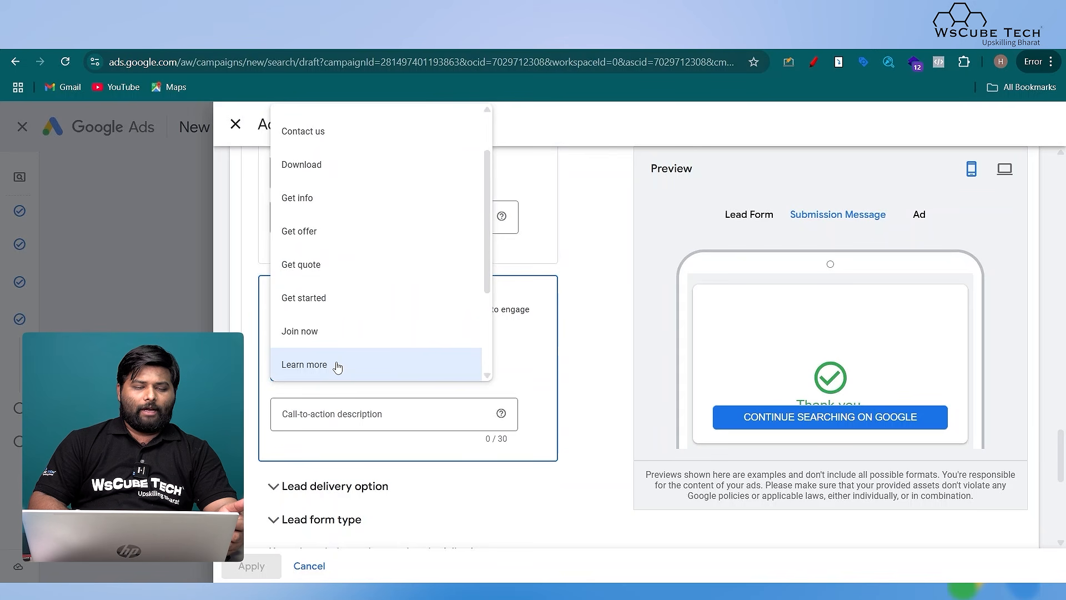
click(336, 203)
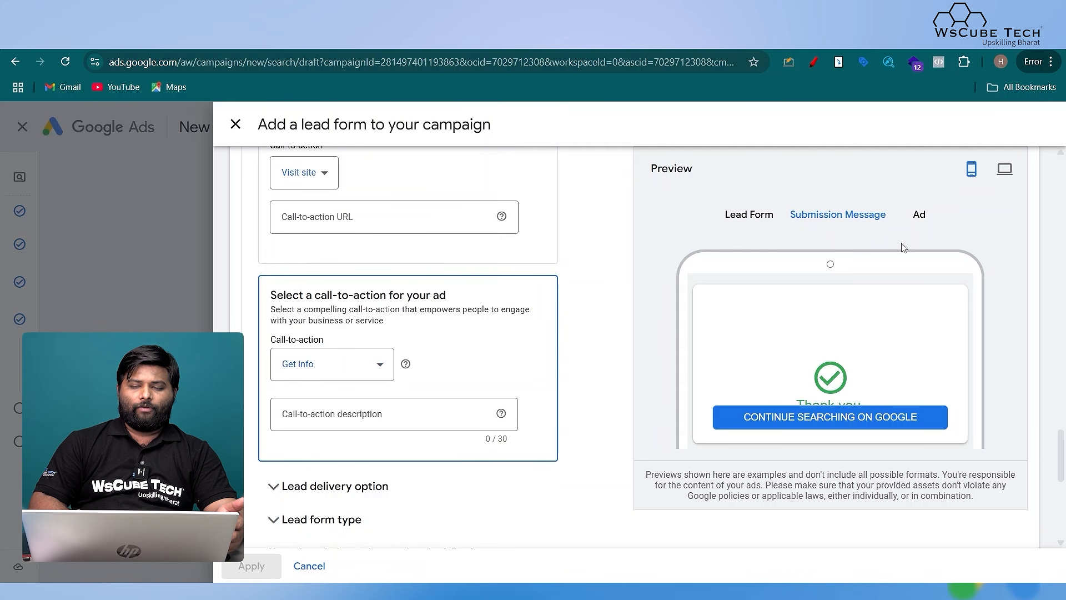
click(919, 213)
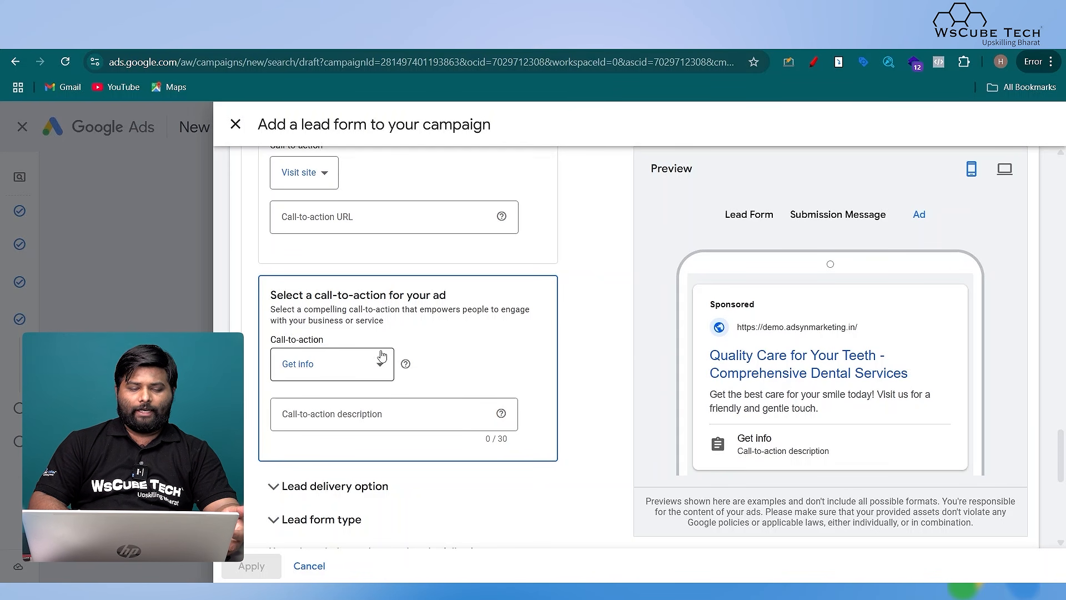
Step: Look over the rest of the lead form down to its terms and leave it without saving
scroll(378, 364, down, 6)
scroll(288, 503, down, 2)
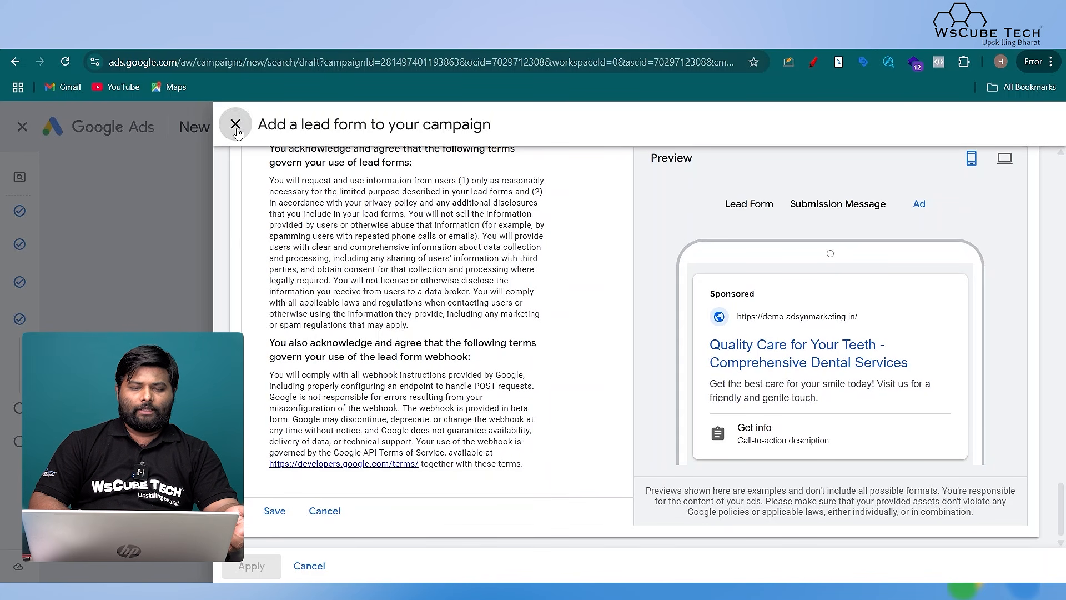
click(236, 123)
Step: Try adding the Android app Ludo Club - Fun Dice Game as a campaign app asset, and leave without saving it
scroll(417, 372, down, 2)
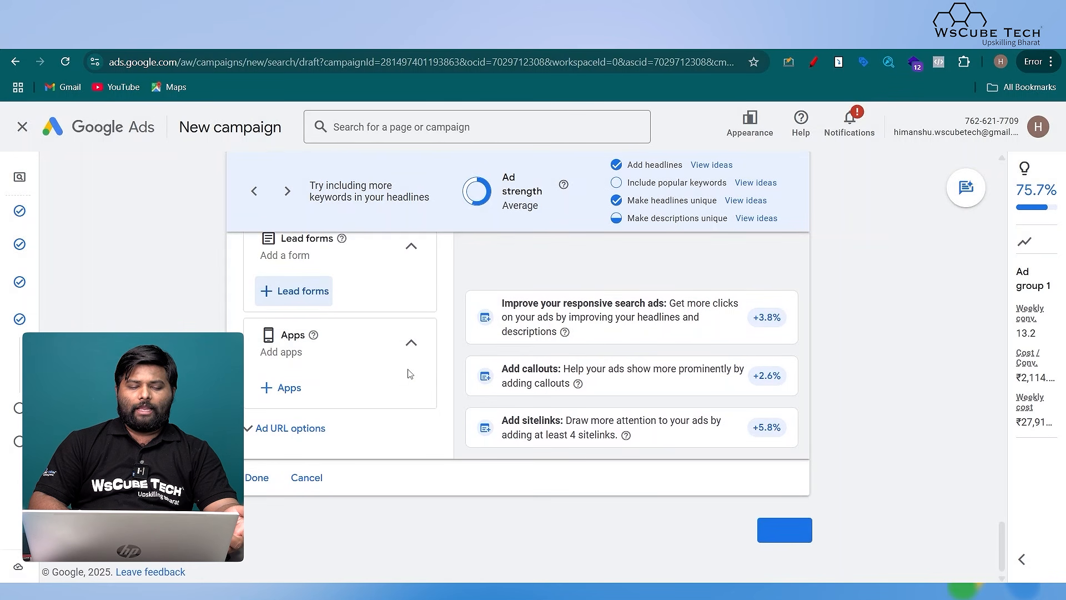
click(288, 388)
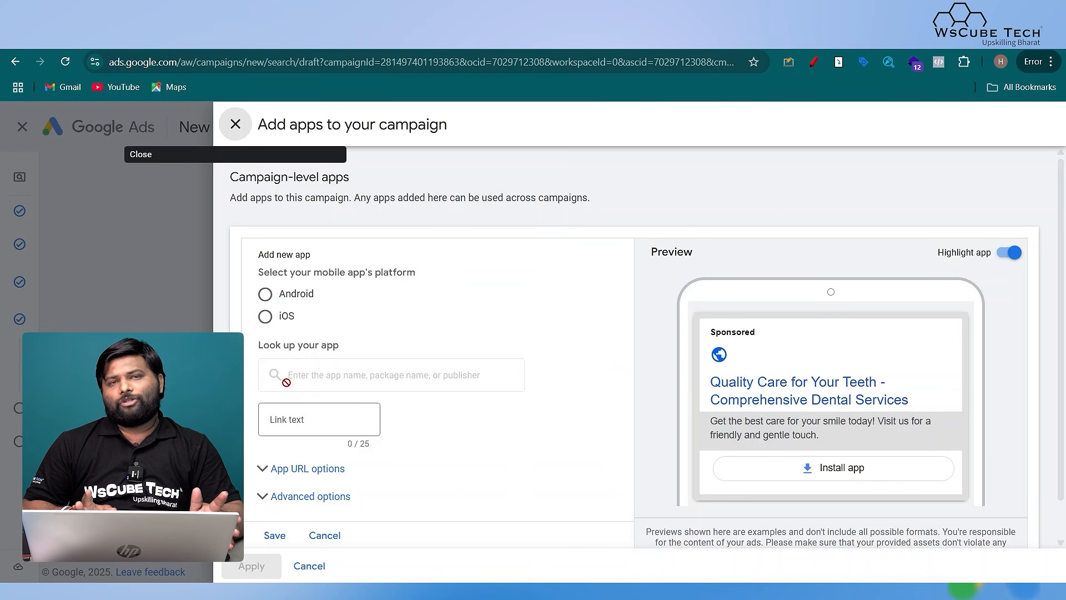
click(266, 293)
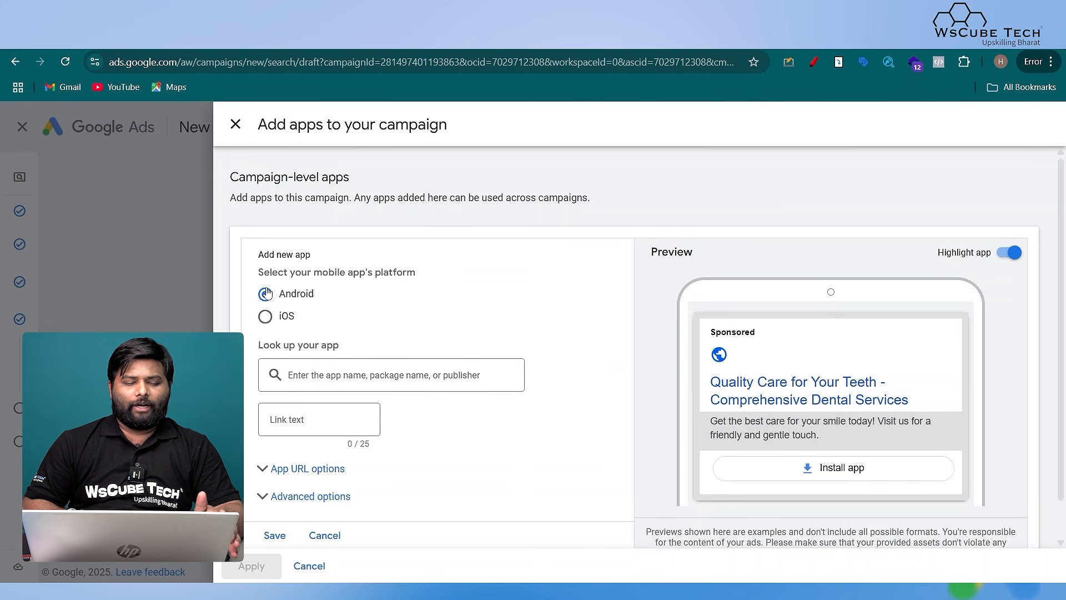
click(363, 381)
text(lu)
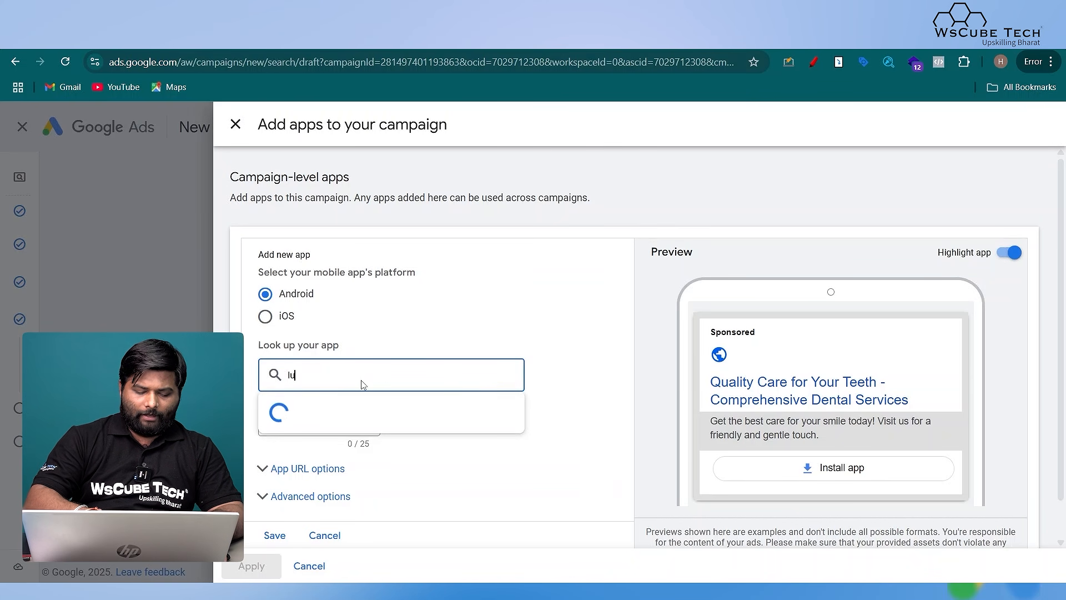
text(do)
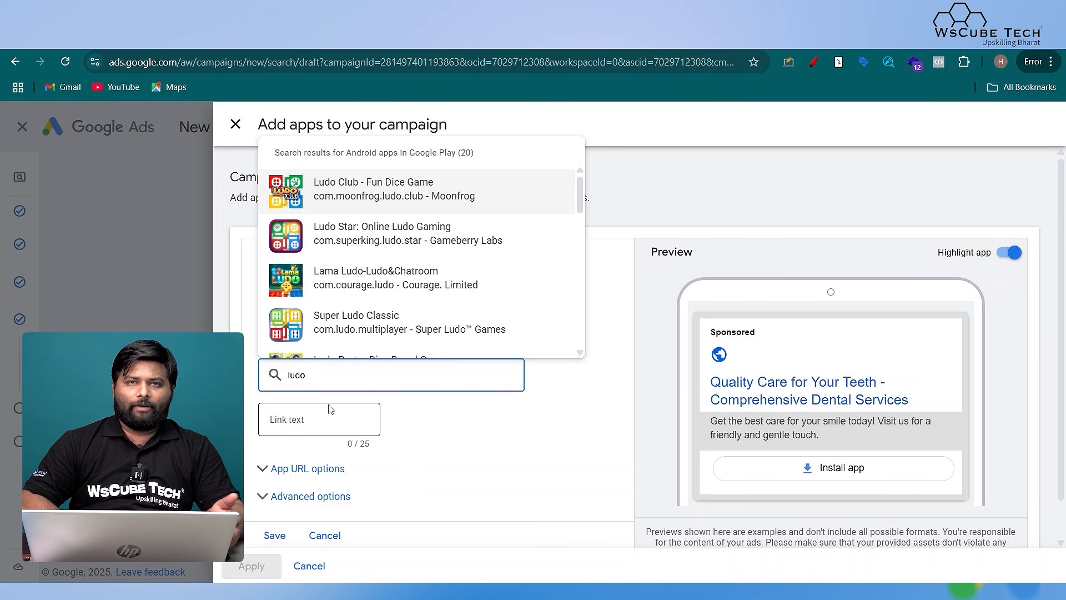
click(361, 178)
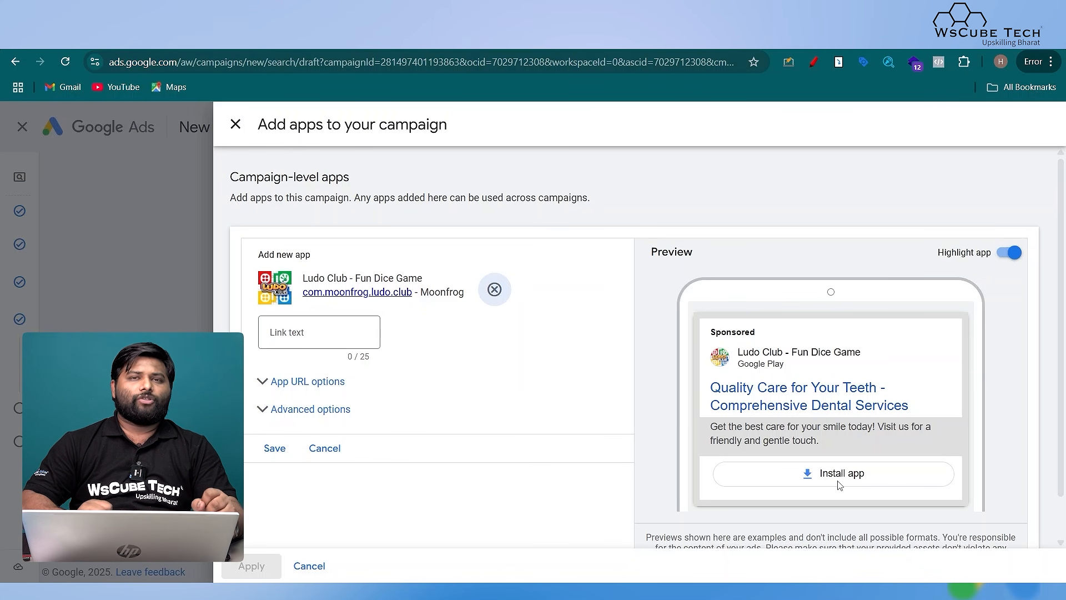
click(236, 124)
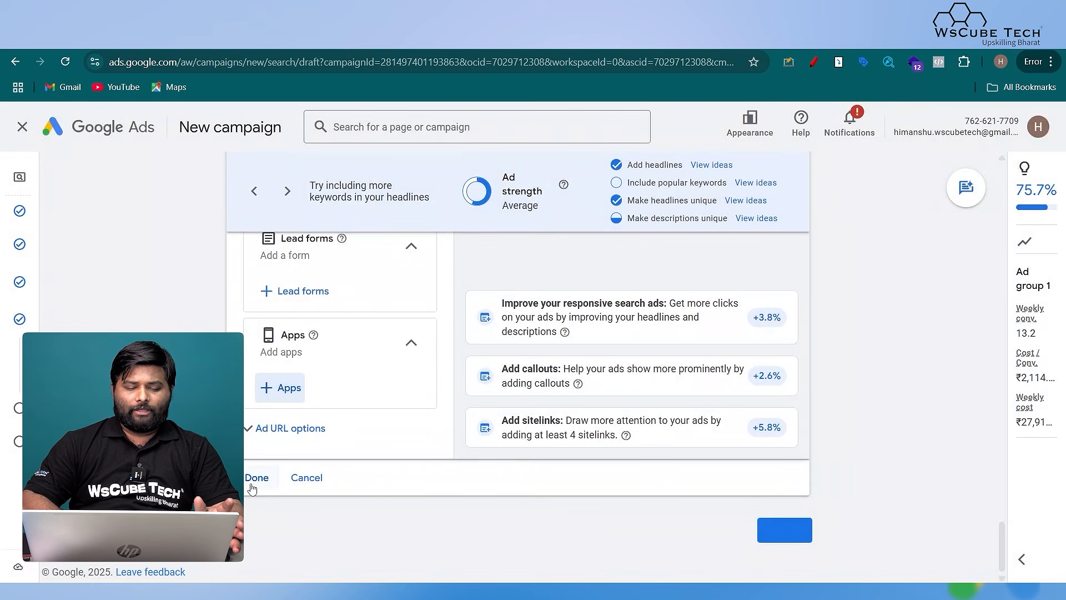
Step: Continue to the campaign budget and set a custom average daily budget of ₹700
click(783, 538)
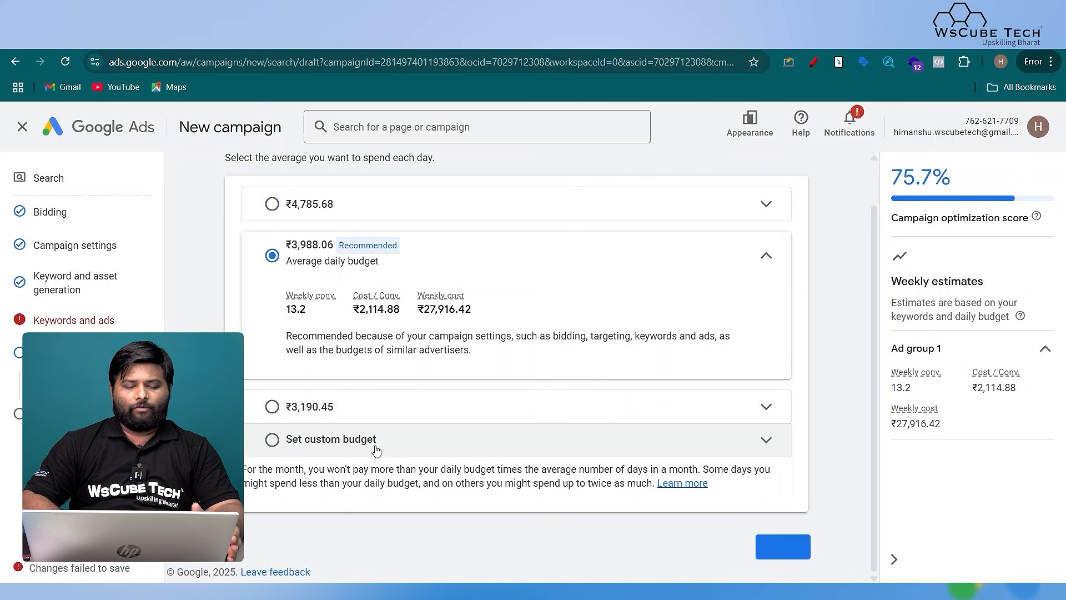
click(376, 440)
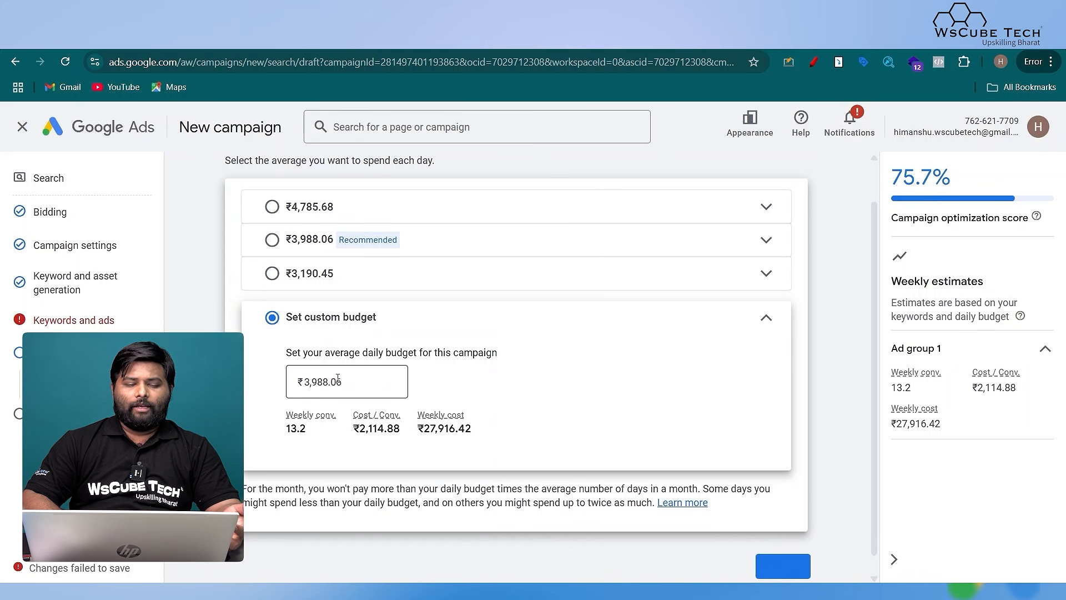
click(346, 382)
key(ctrl+a)
key(BackSpace)
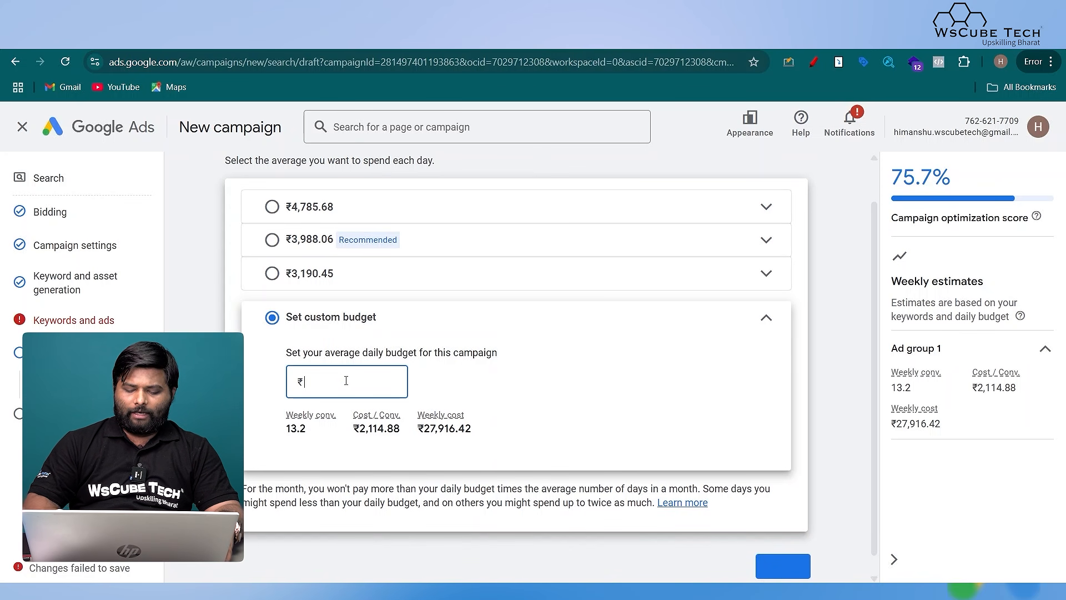
text(700)
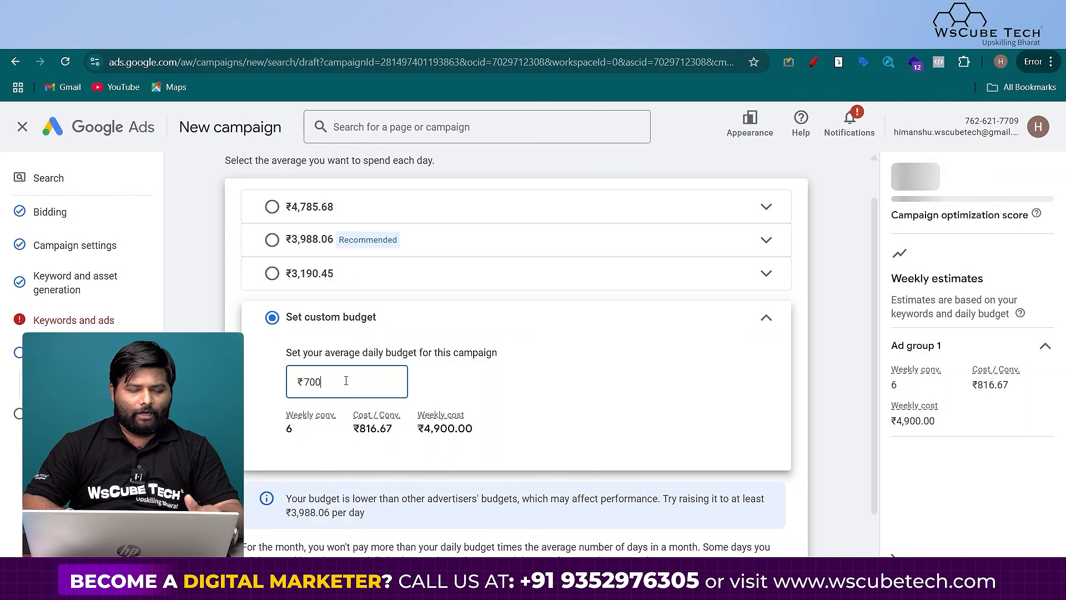
click(638, 395)
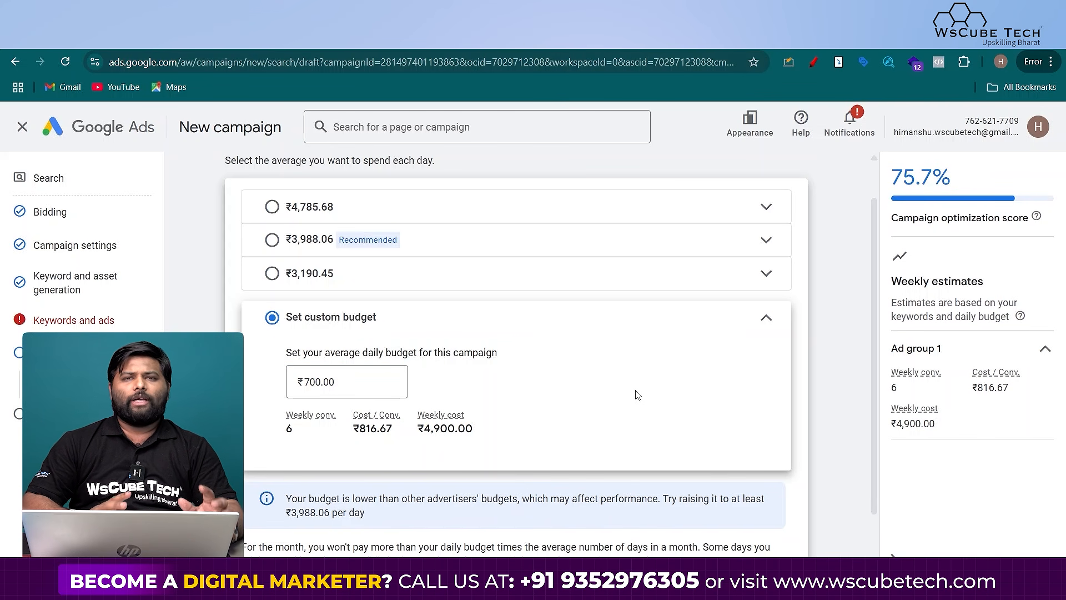